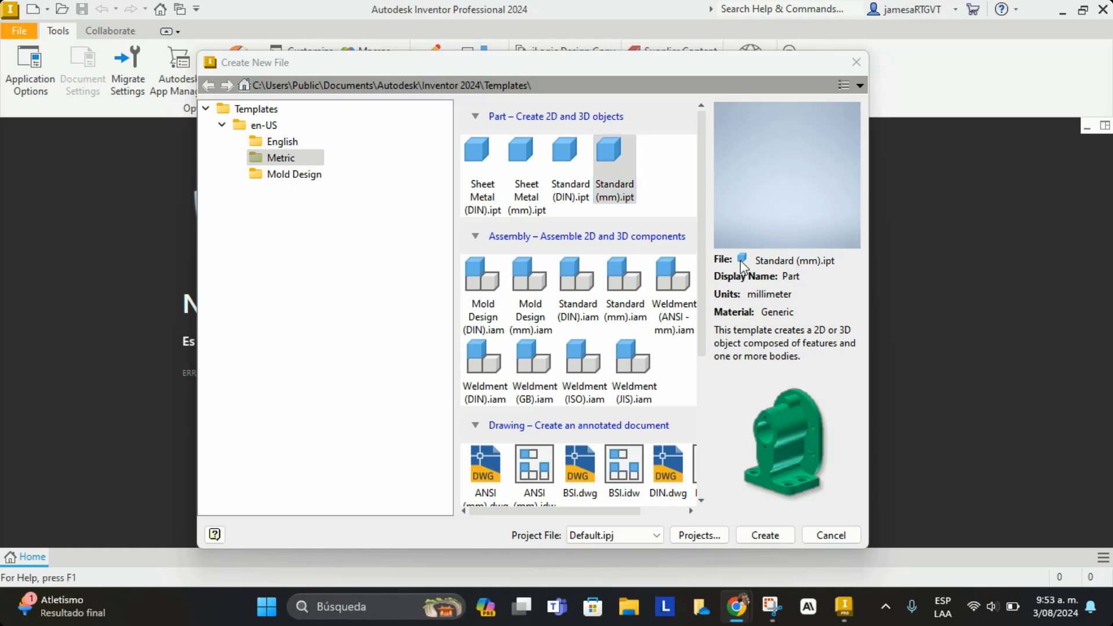
# Create a new part from the metric Standard (mm).ipt template and start a sketch on the XY plane
pyautogui.click(762, 534)
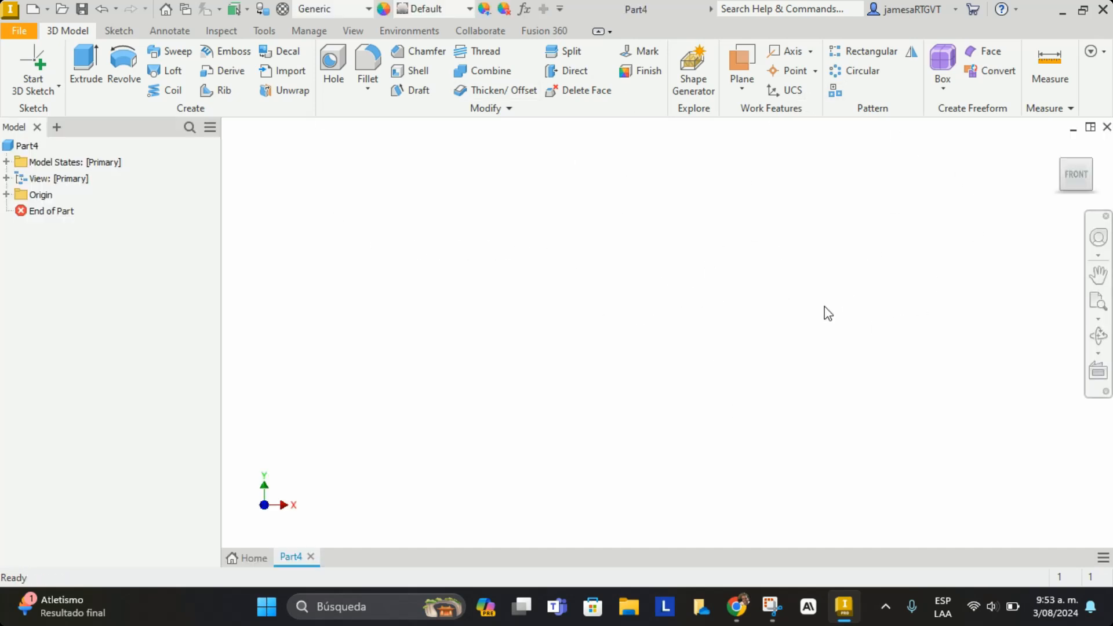
pyautogui.click(7, 195)
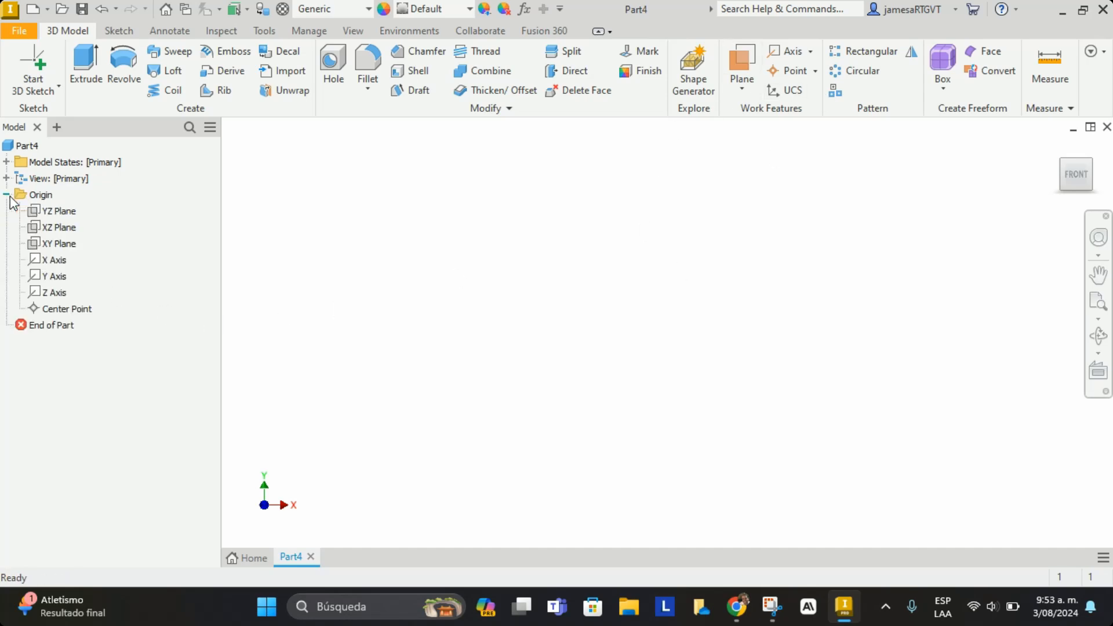
pyautogui.click(64, 246)
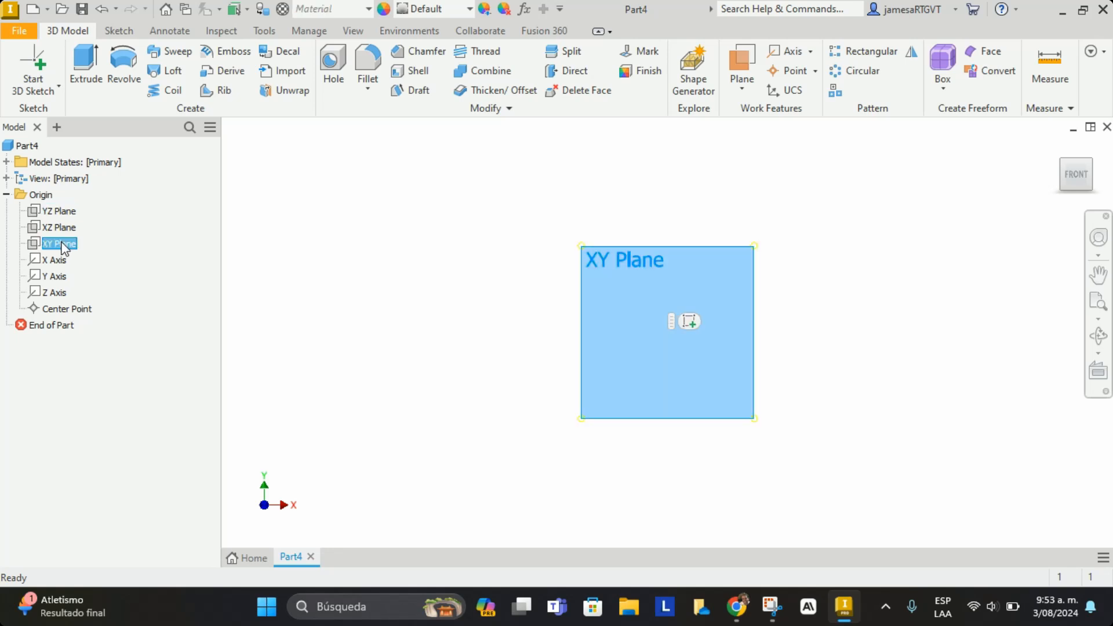
pyautogui.rightClick(64, 247)
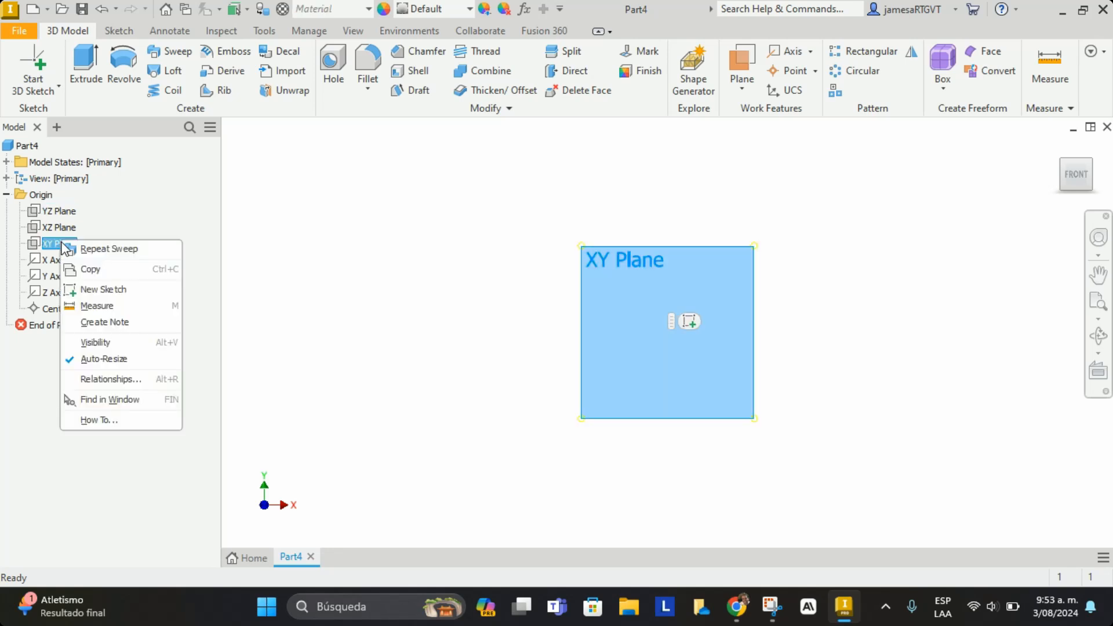
pyautogui.click(113, 291)
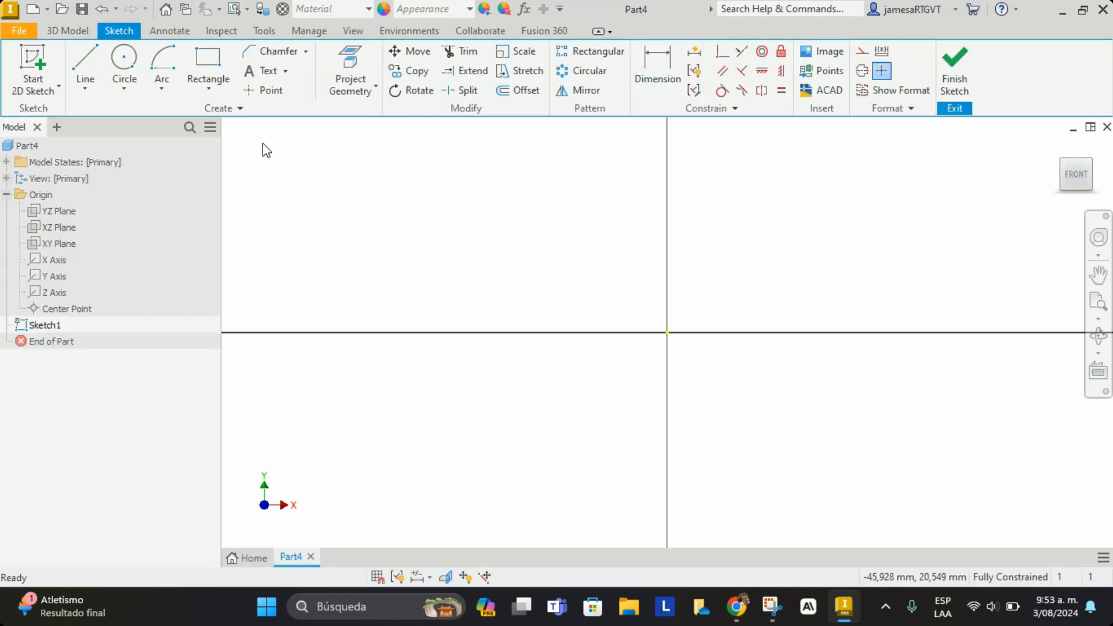
# Sketch a two-point center rectangle centred on the origin, about 45 mm wide
pyautogui.click(209, 87)
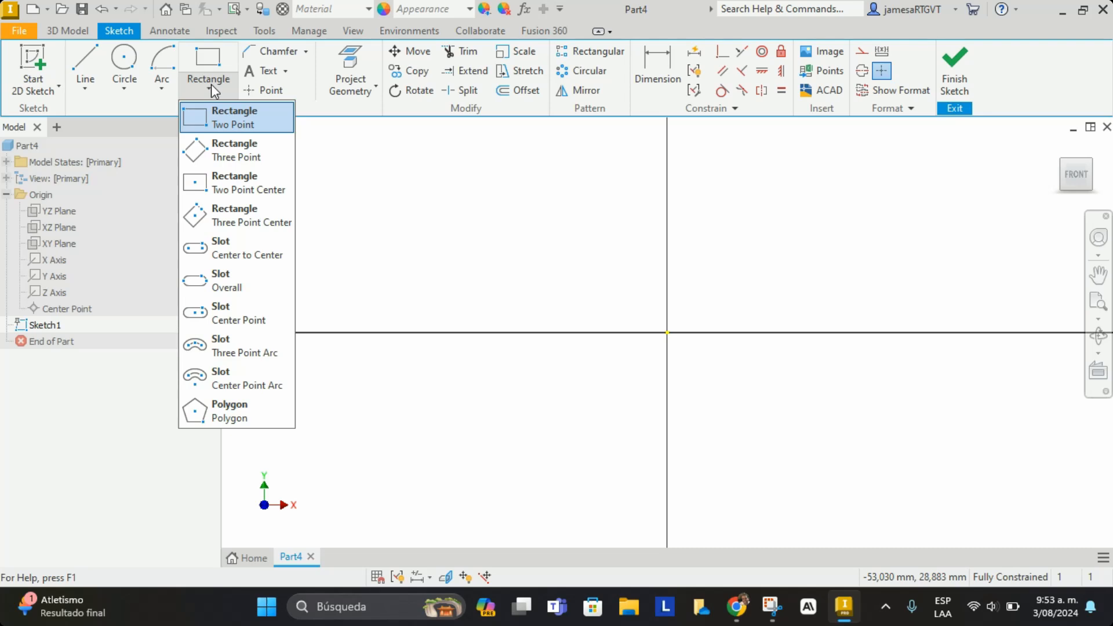
pyautogui.click(237, 189)
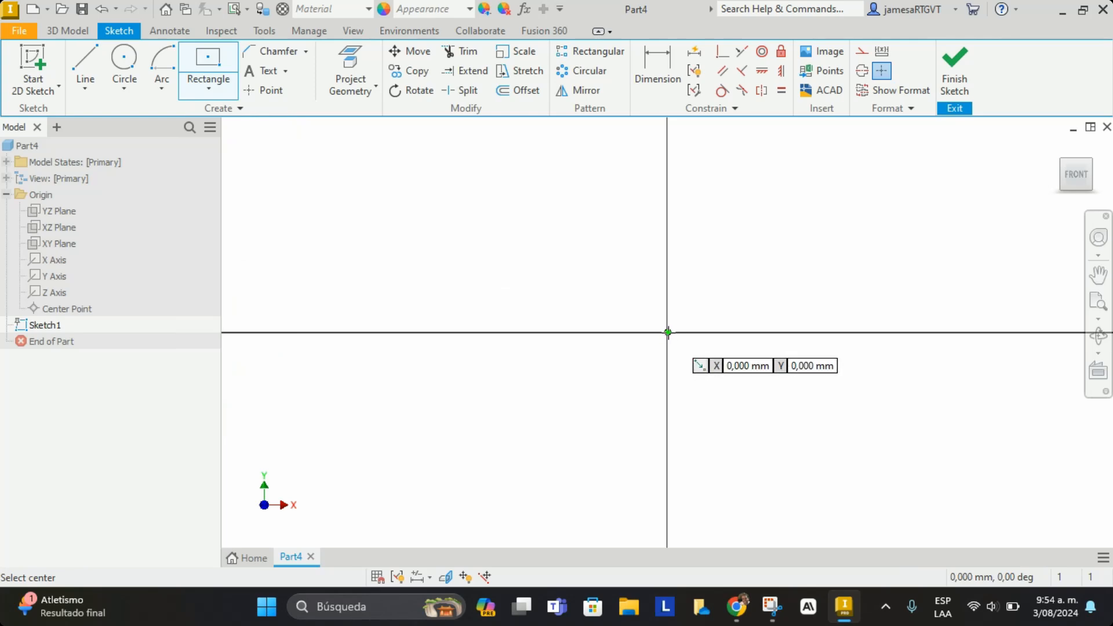
pyautogui.click(668, 332)
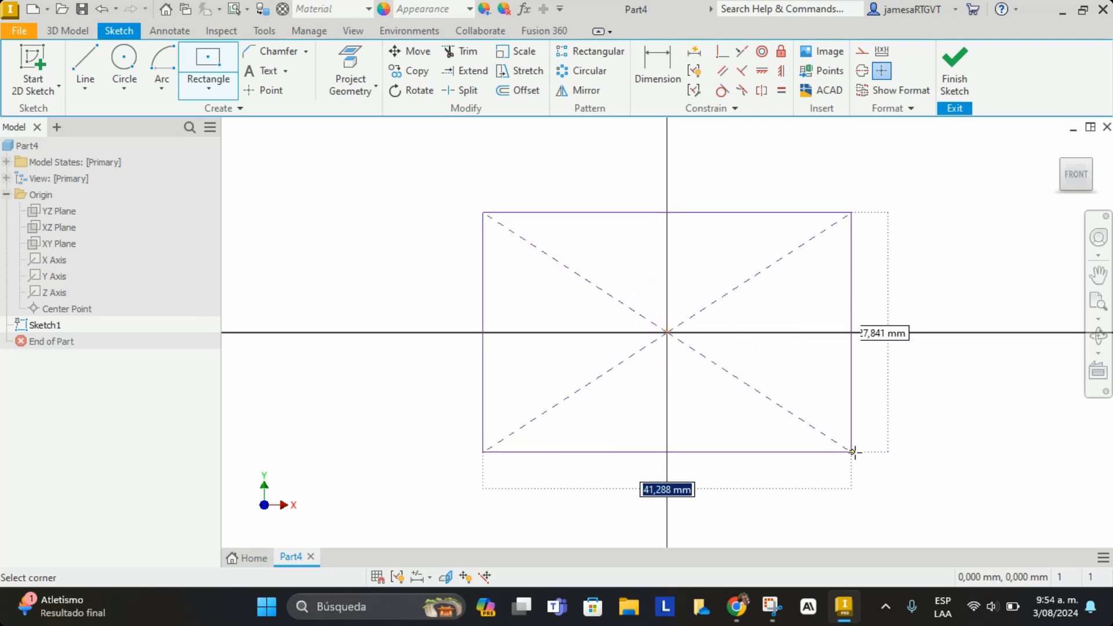
pyautogui.click(863, 450)
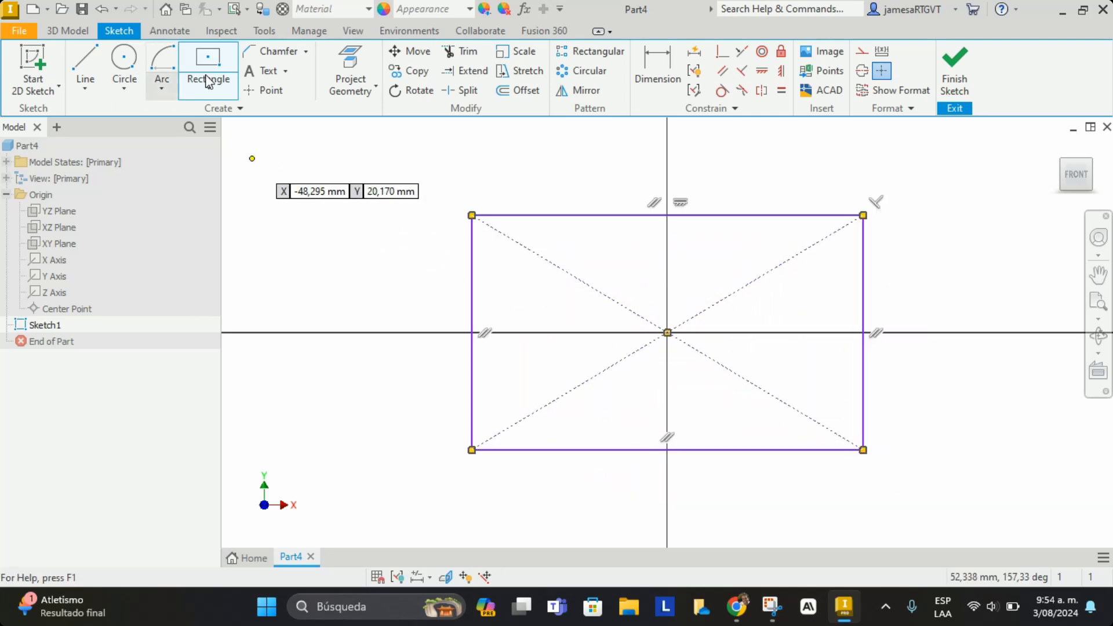
# Dimension the rectangle's width and height to 100 mm each
pyautogui.click(656, 70)
pyautogui.click(597, 216)
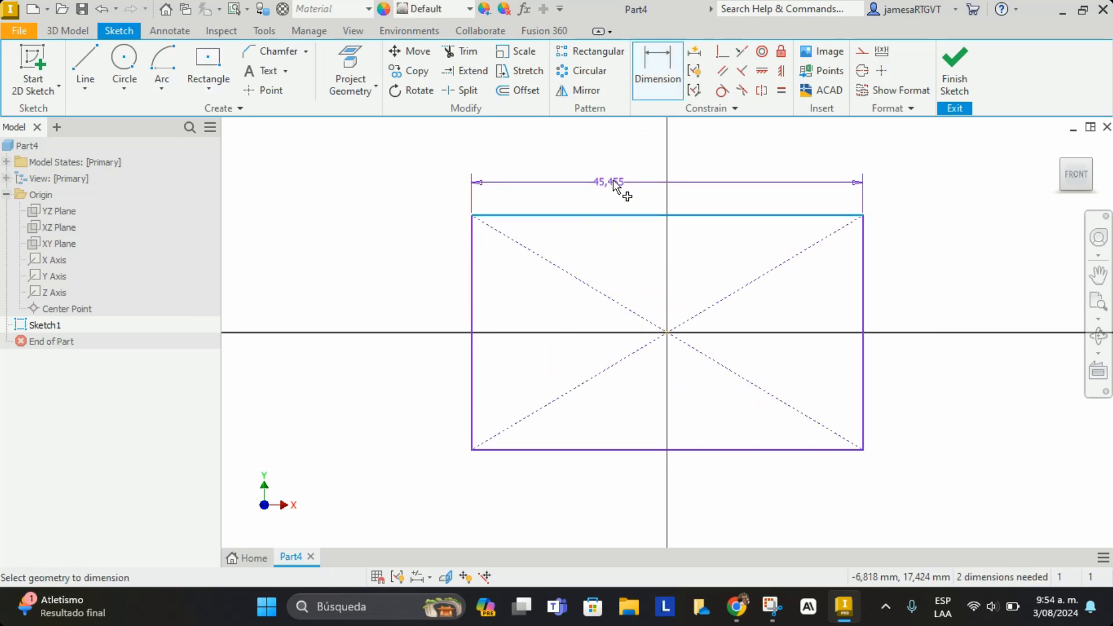
pyautogui.click(615, 184)
pyautogui.write('100')
pyautogui.press('Return')
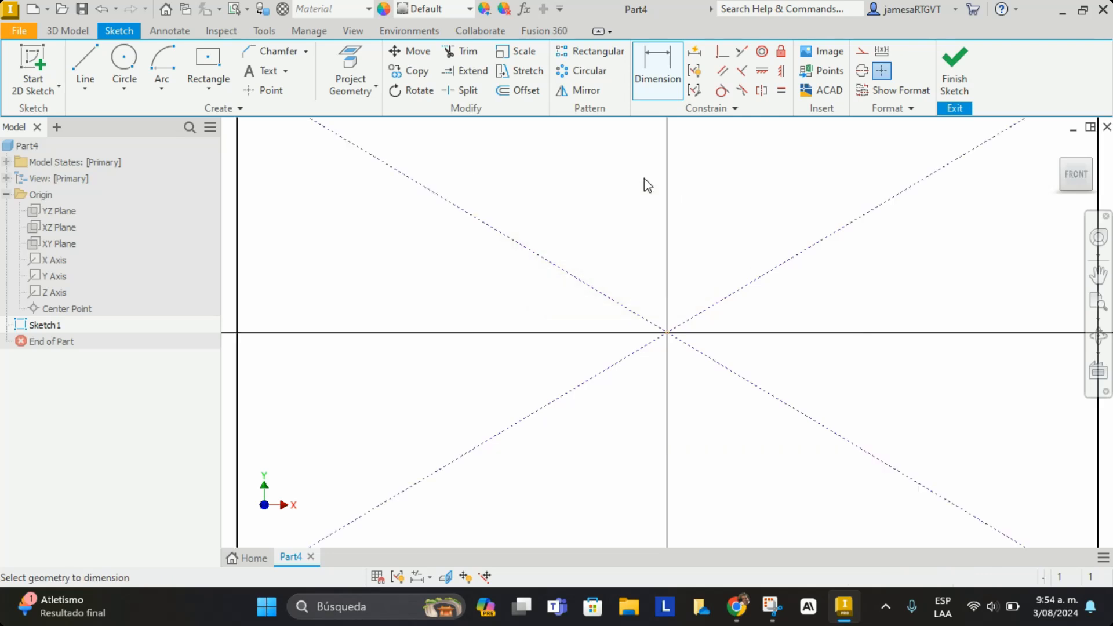
pyautogui.scroll(-5, 652, 244)
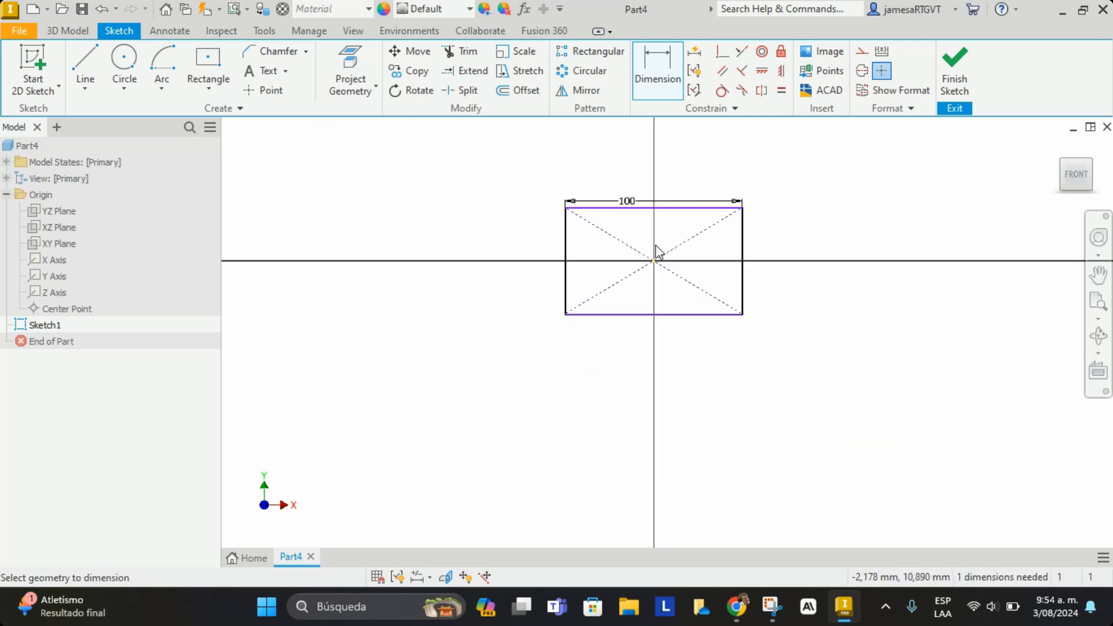
pyautogui.click(565, 243)
pyautogui.click(527, 241)
pyautogui.write('100')
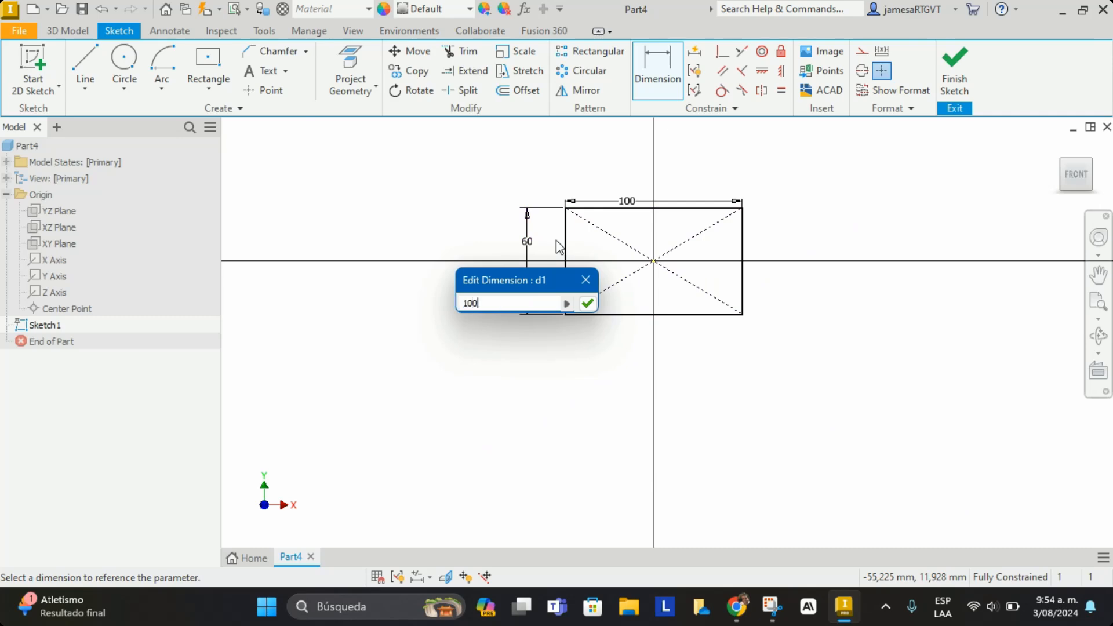
pyautogui.press('Return')
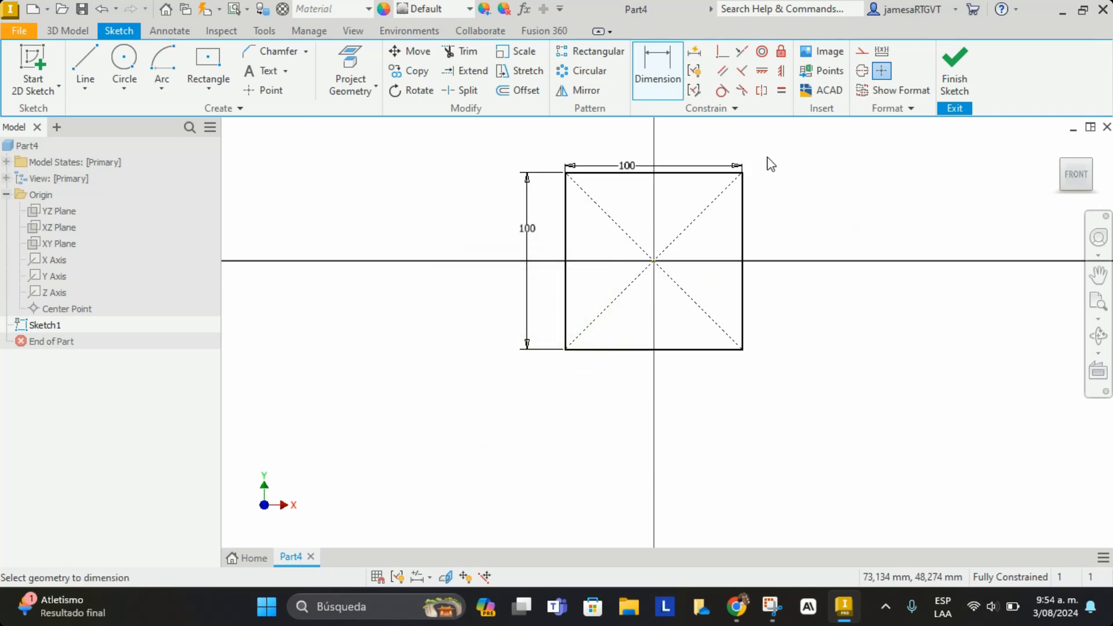
# Extrude the square profile 100 mm in the default direction to form a solid cube
pyautogui.scroll(-2, 722, 154)
pyautogui.scroll(5, 752, 149)
pyautogui.scroll(-3, 757, 152)
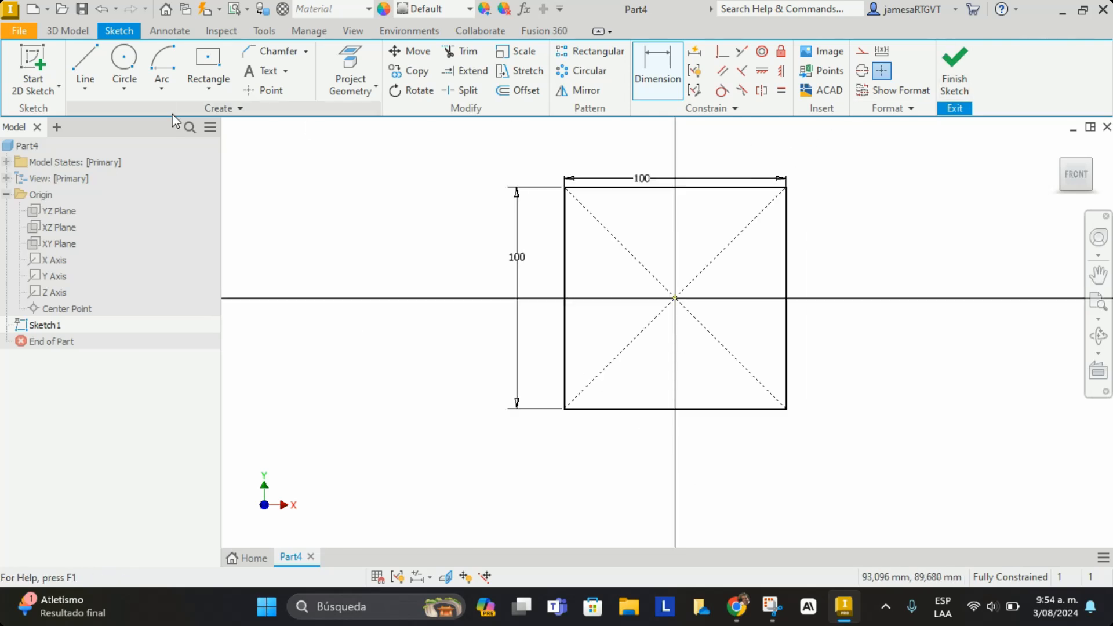
pyautogui.click(85, 34)
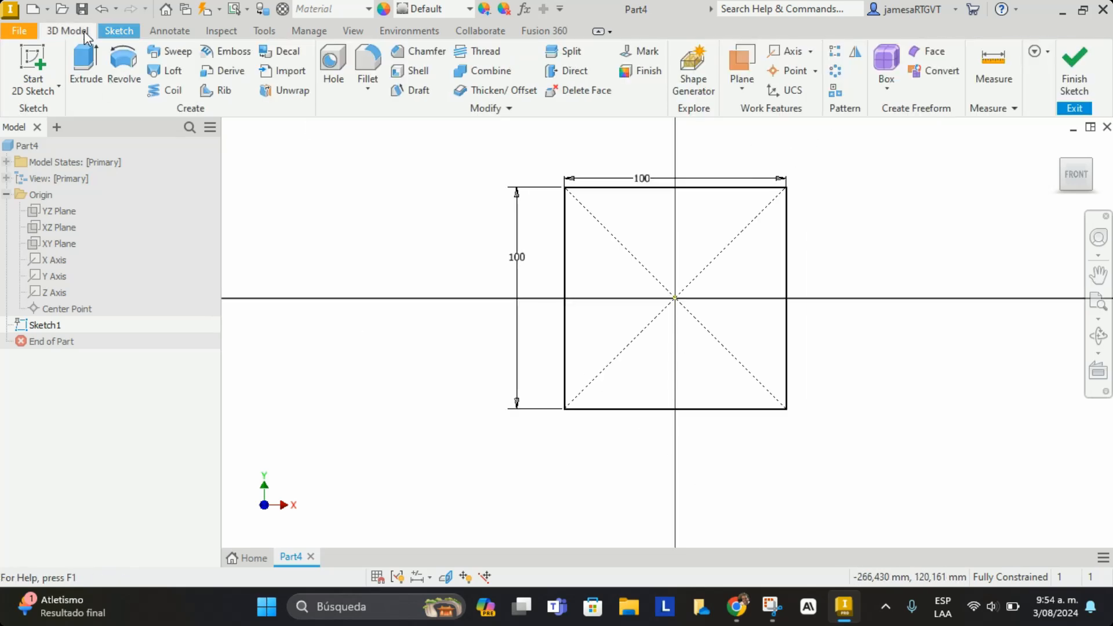
pyautogui.click(86, 73)
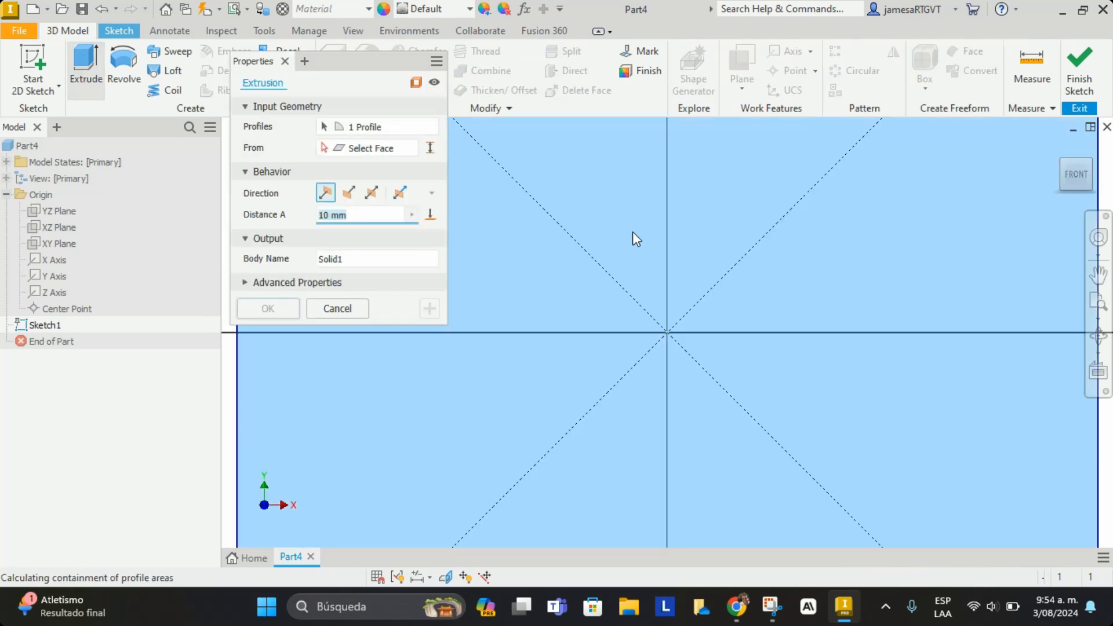
pyautogui.scroll(-5, 632, 232)
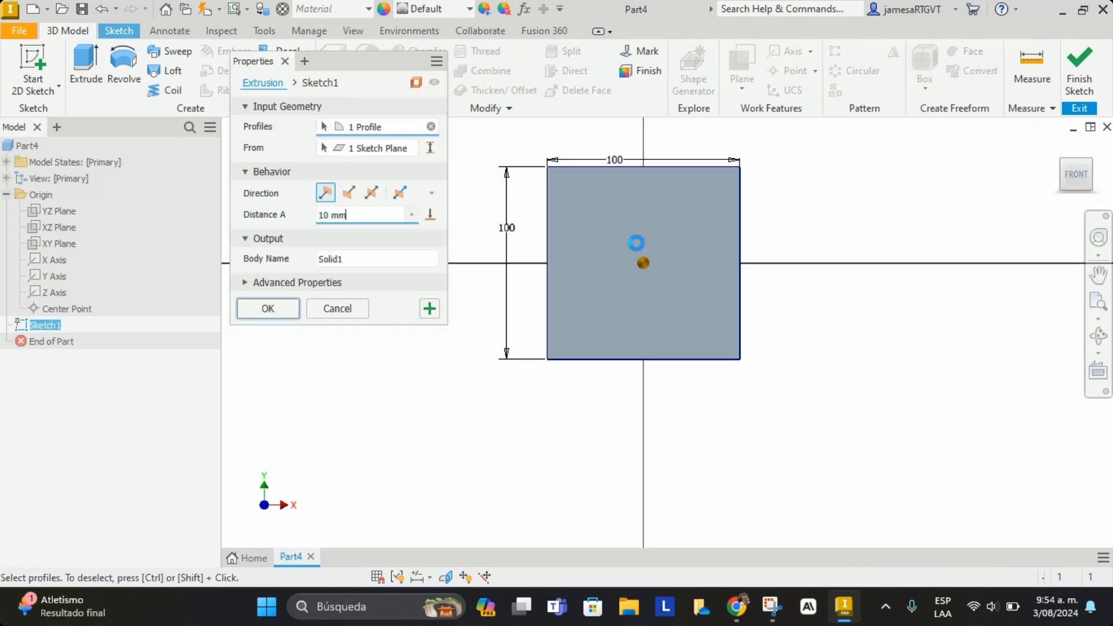
pyautogui.click(1090, 164)
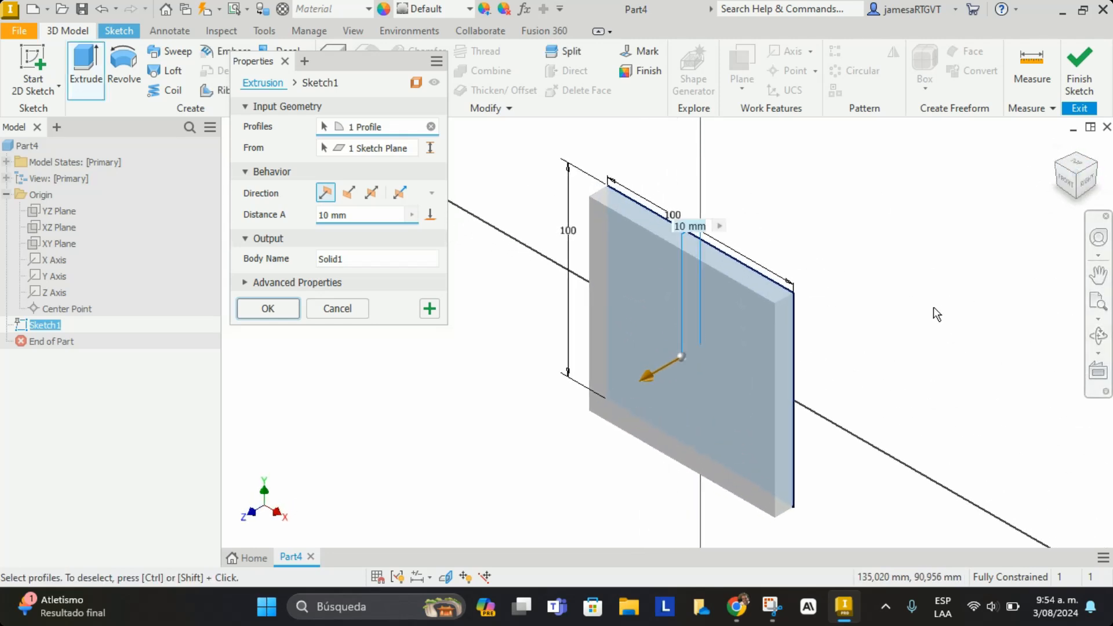
pyautogui.moveTo(360, 216); pyautogui.dragTo(311, 224)
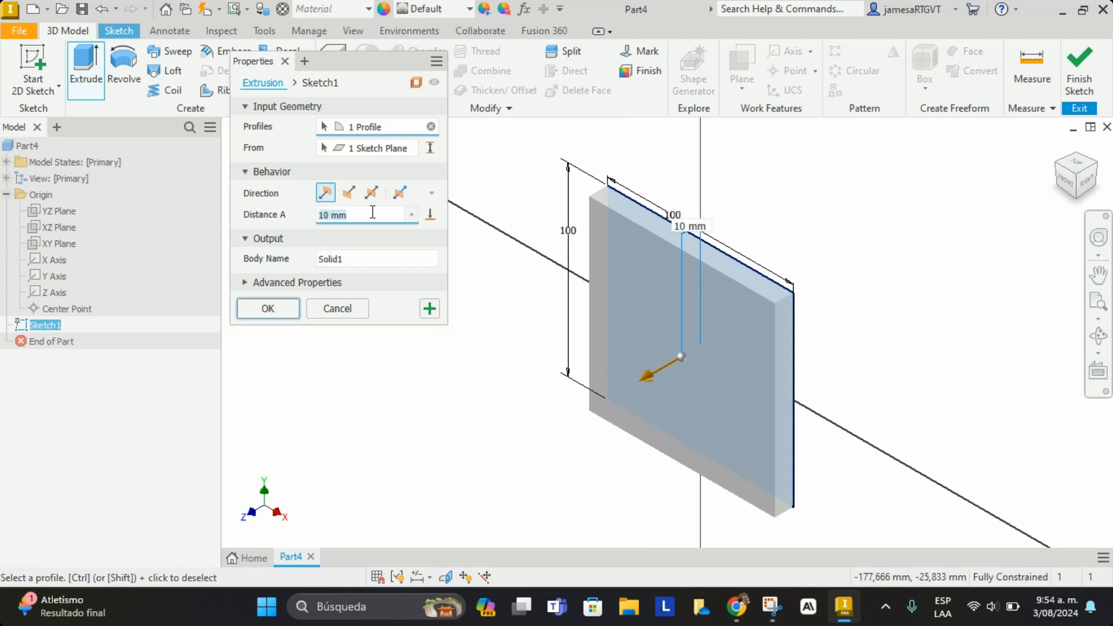
pyautogui.write('100')
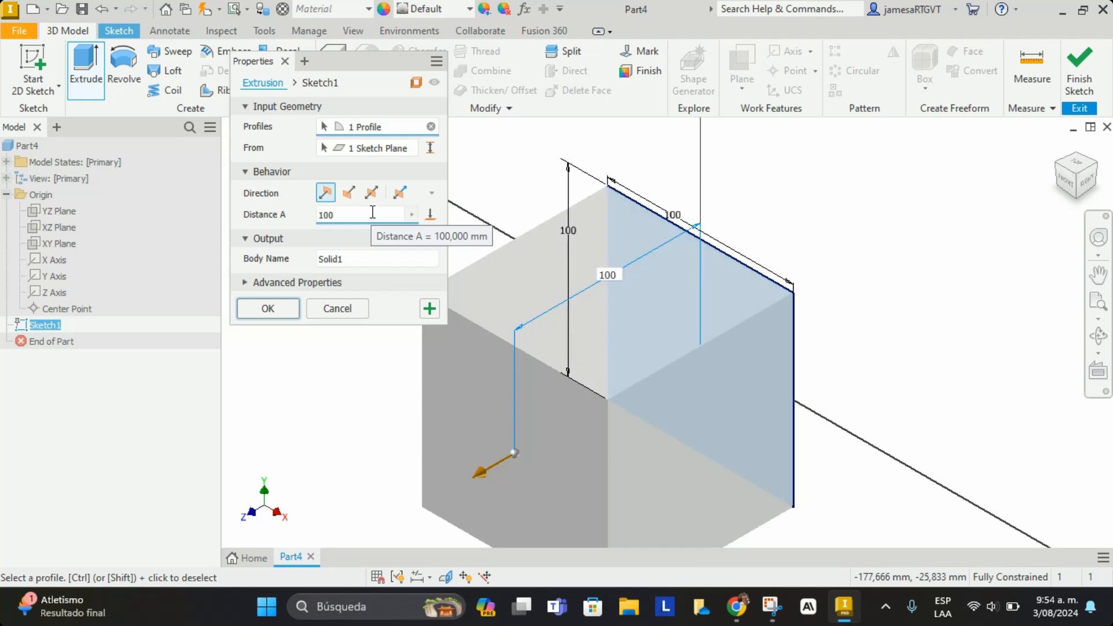
pyautogui.press('Return')
# Set the cube's visual style to Shaded with Edges
pyautogui.scroll(-5, 557, 202)
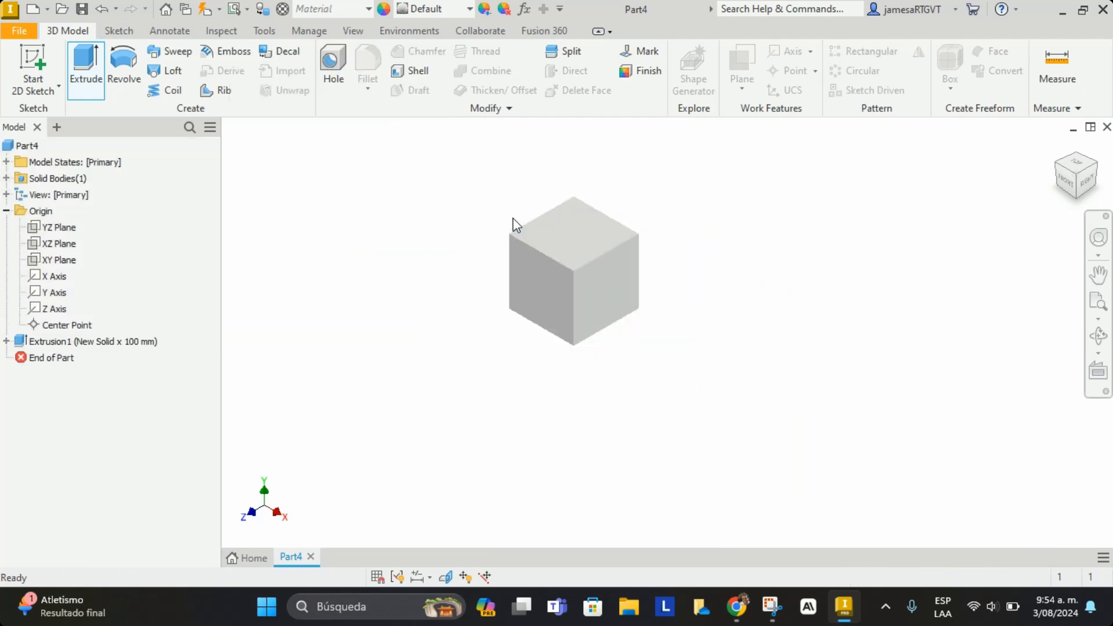
pyautogui.scroll(3, 539, 232)
pyautogui.scroll(6, 443, 262)
pyautogui.scroll(-5, 443, 261)
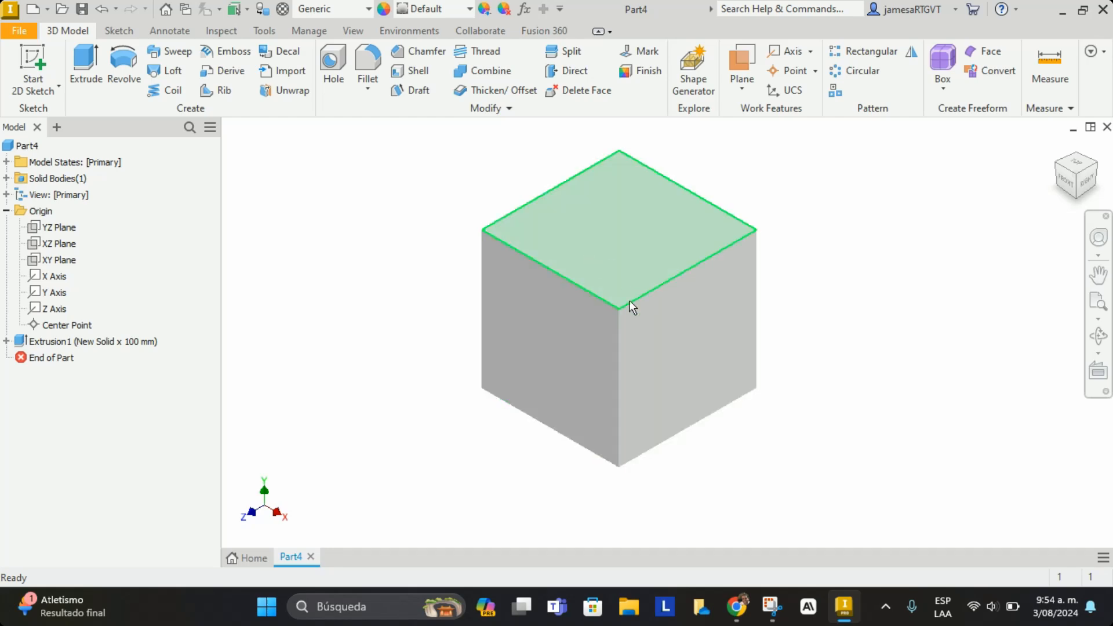
pyautogui.click(358, 32)
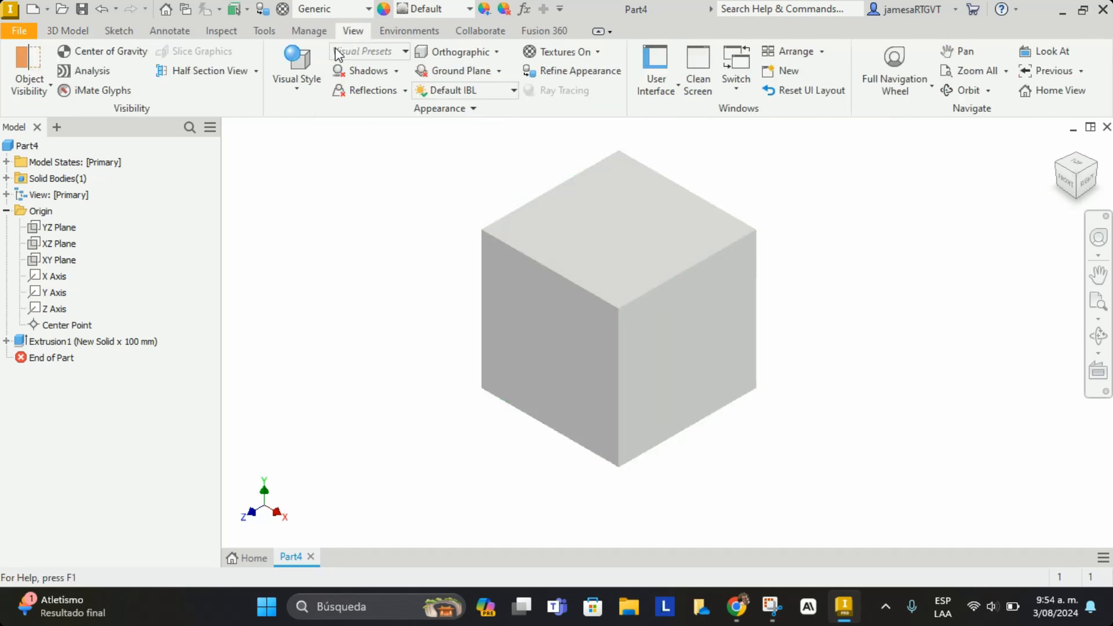
pyautogui.click(297, 66)
pyautogui.click(323, 190)
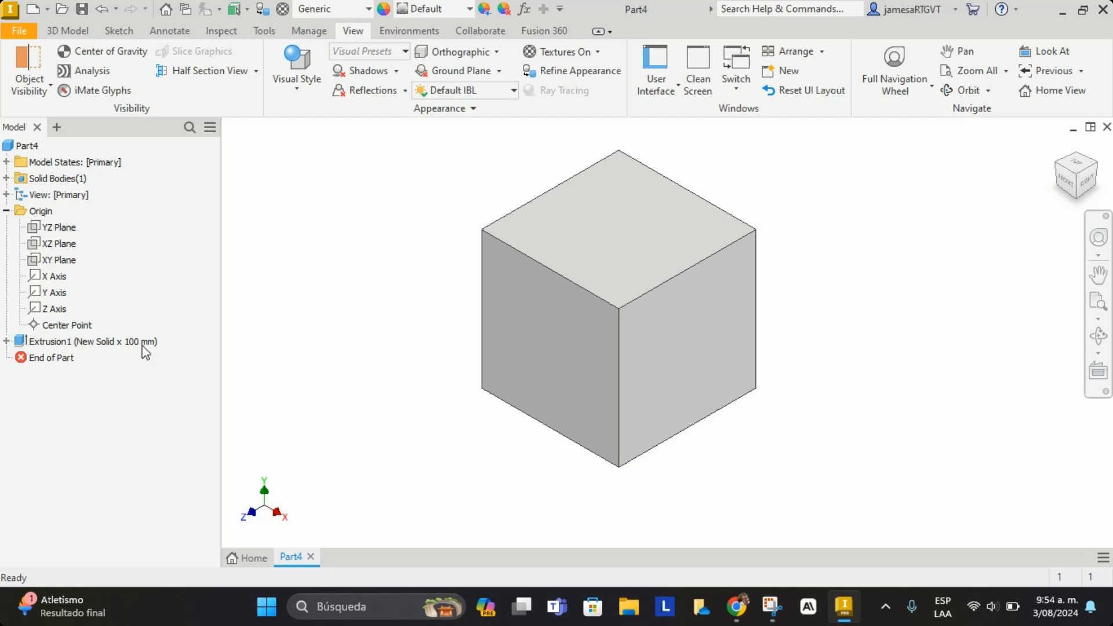
# Open the cube's extrusion feature for editing and move its properties window clear of the model
pyautogui.rightClick(50, 343)
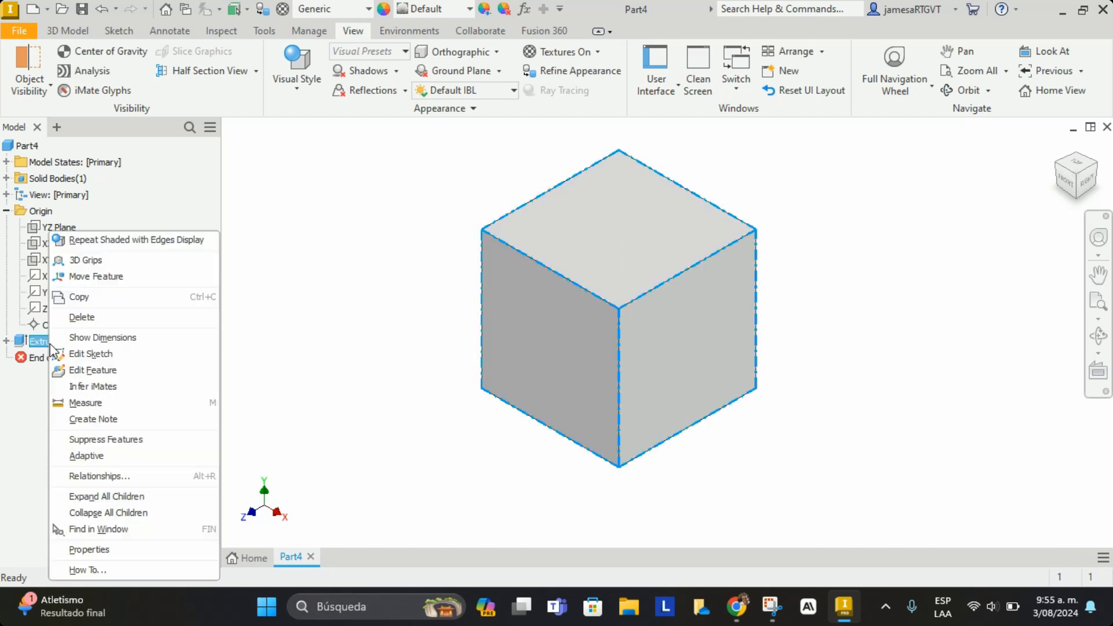
pyautogui.click(103, 373)
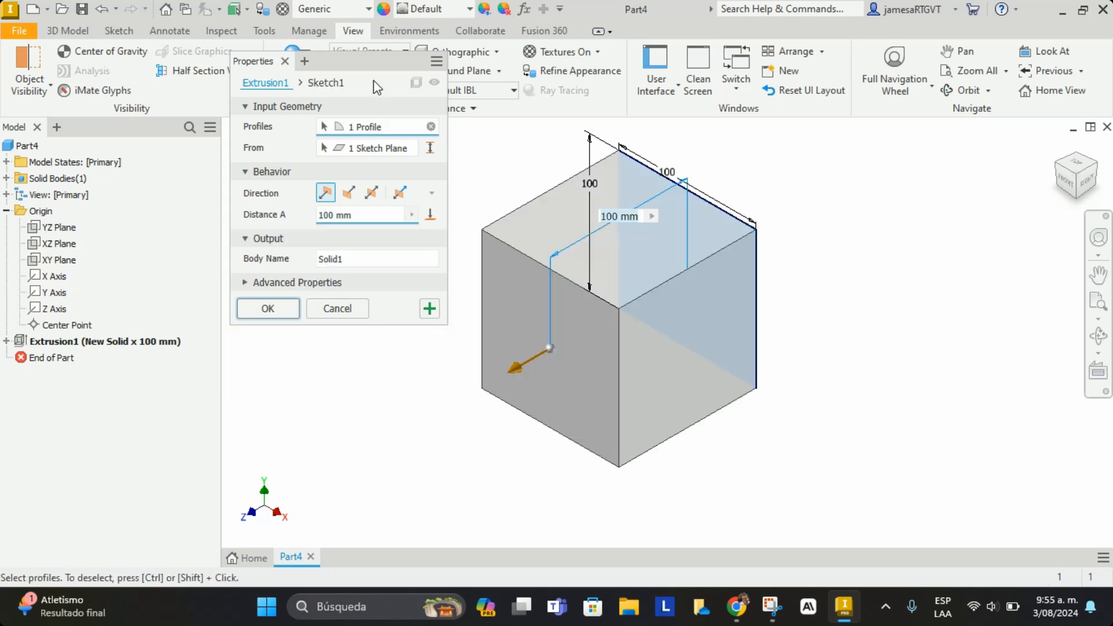
pyautogui.moveTo(377, 61); pyautogui.dragTo(335, 69)
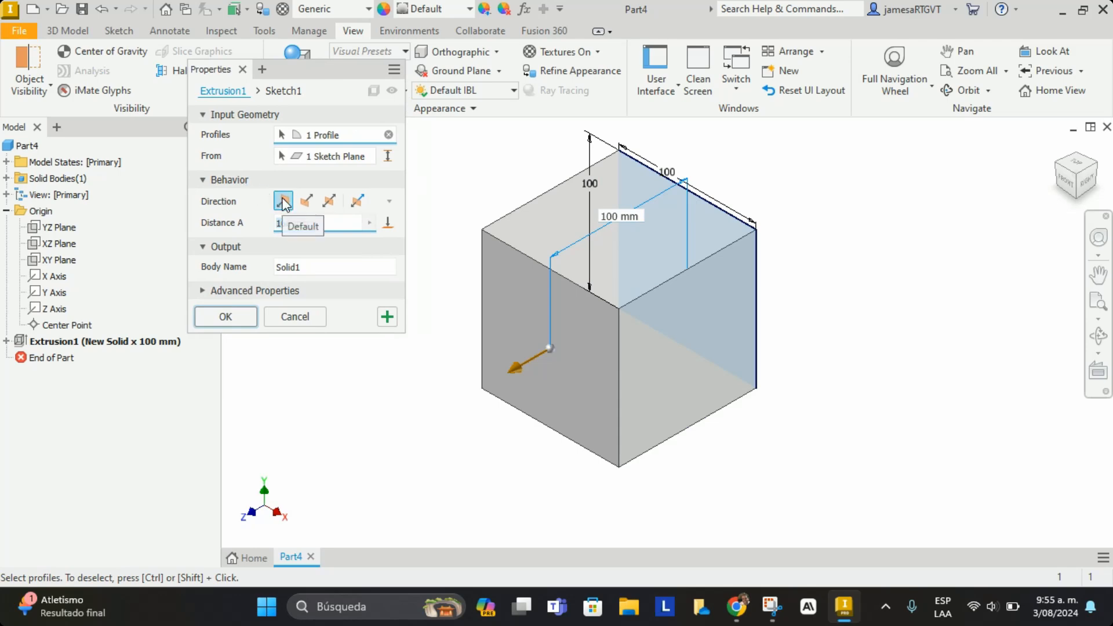
pyautogui.doubleClick(329, 223)
pyautogui.click(332, 222)
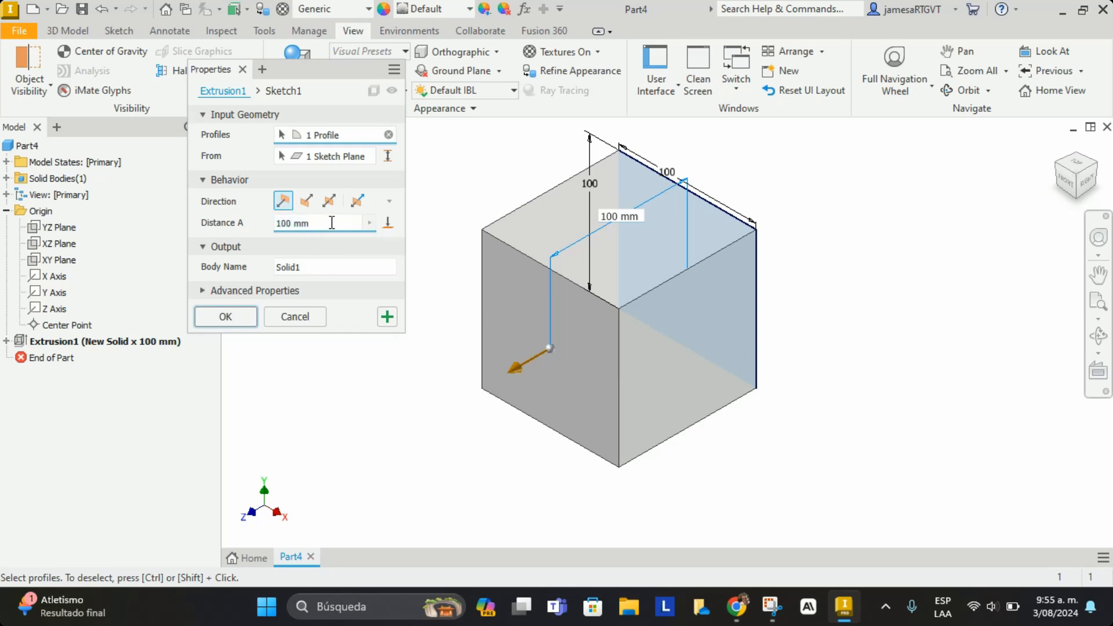
# Try the Flipped extrusion direction and compare it repeatedly with the Default direction
pyautogui.click(306, 201)
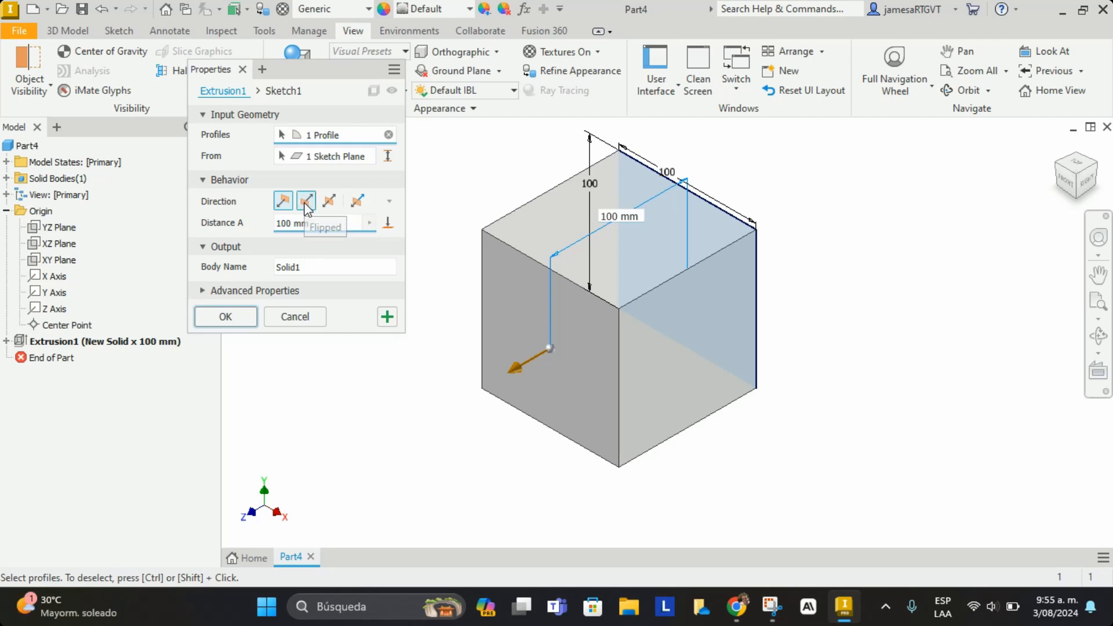
pyautogui.scroll(-3, 524, 265)
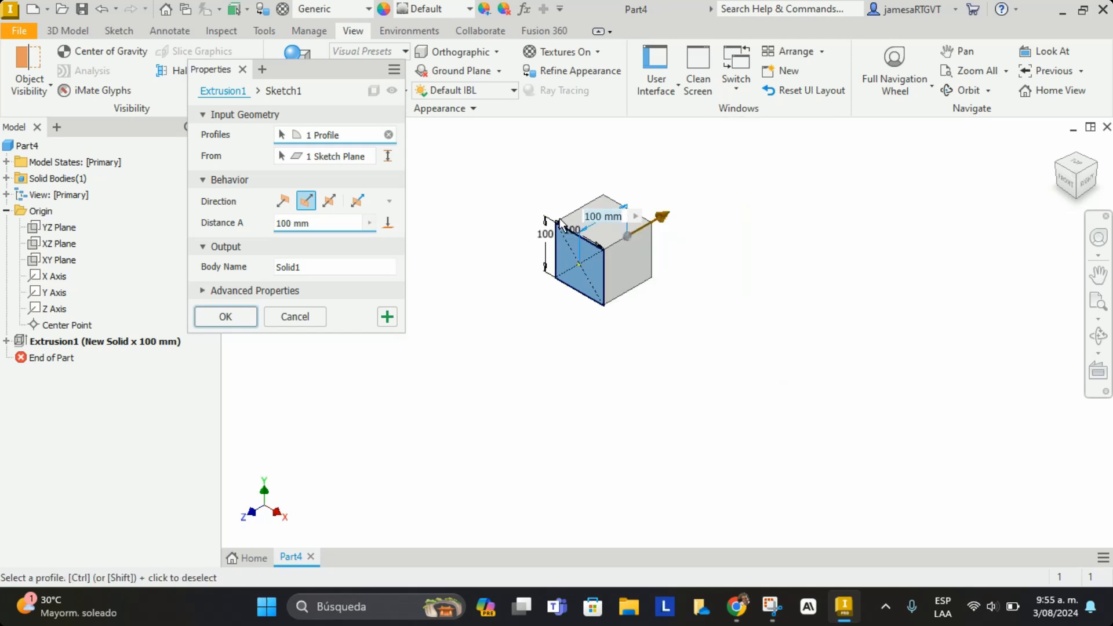
pyautogui.scroll(2, 529, 241)
pyautogui.click(283, 201)
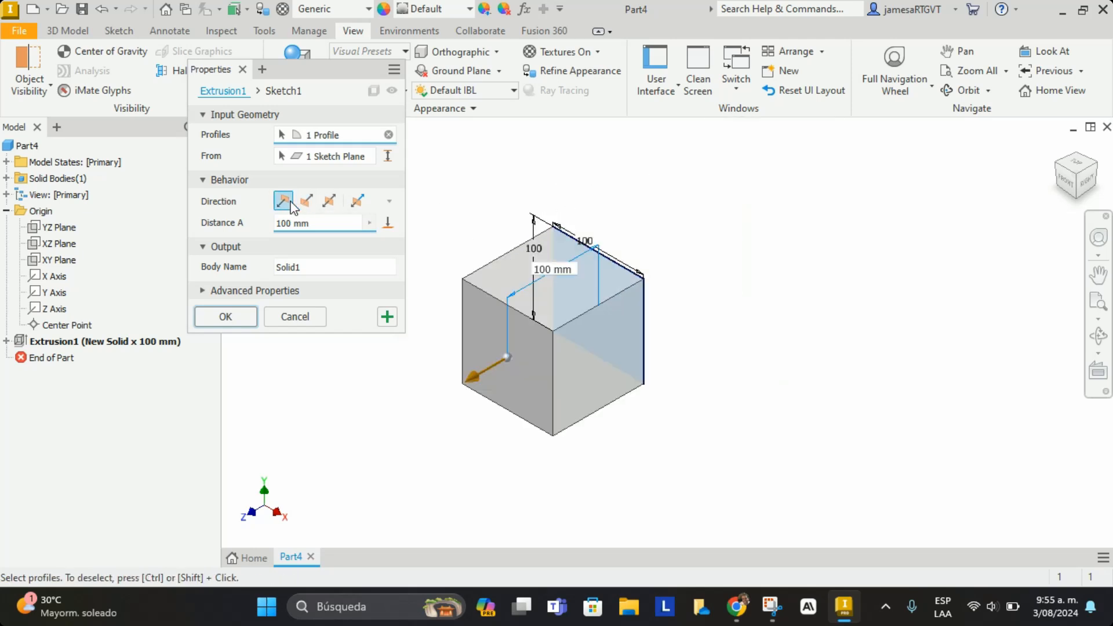
pyautogui.click(303, 202)
pyautogui.click(283, 201)
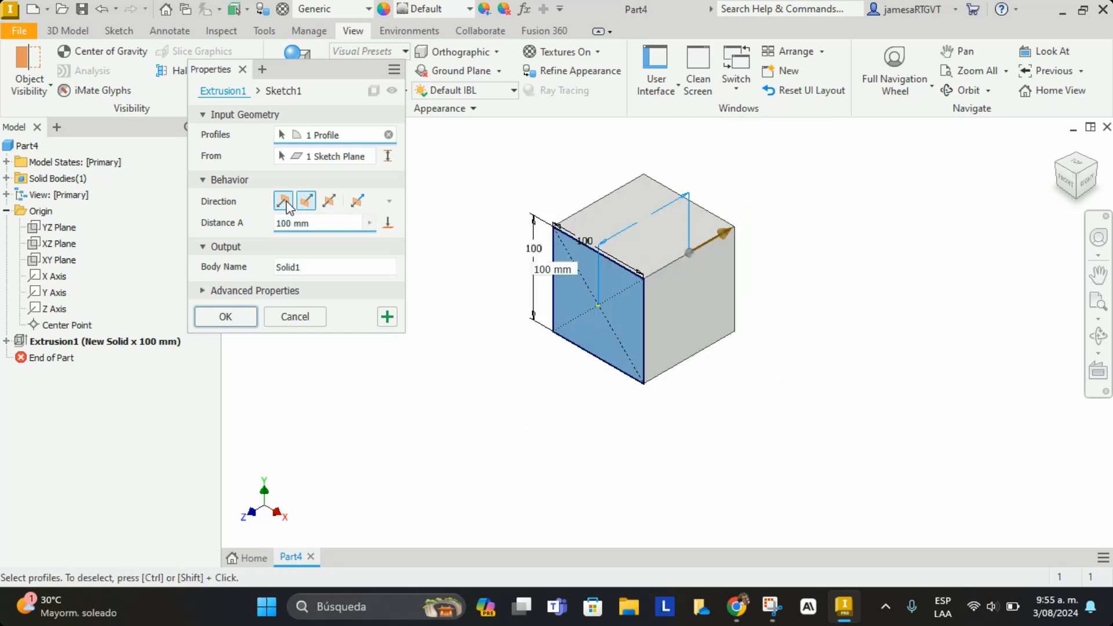
pyautogui.click(304, 201)
pyautogui.click(283, 201)
pyautogui.click(305, 202)
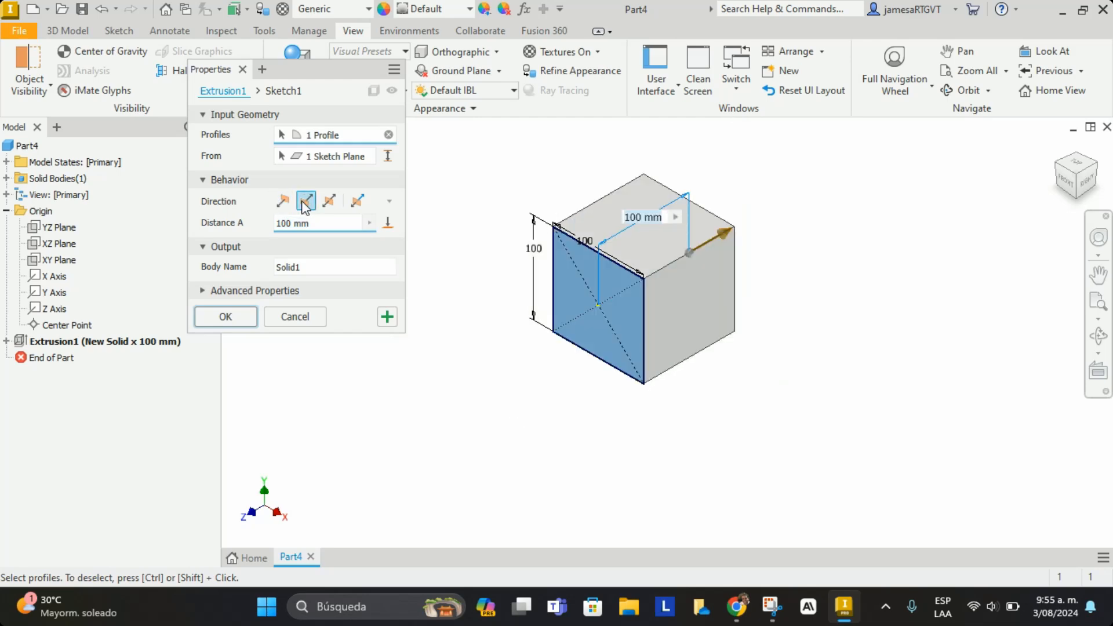
# Set the cube's extrusion direction to symmetric about the sketch plane
pyautogui.click(329, 201)
pyautogui.click(328, 201)
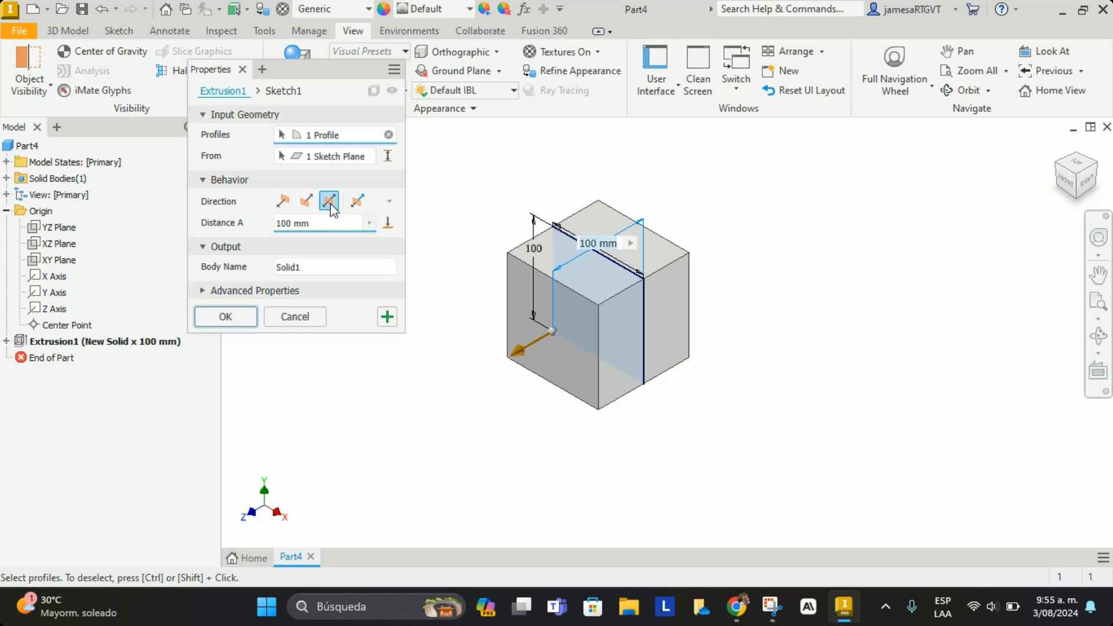
# Set the symmetric extrusion's Distance A to 200 mm
pyautogui.moveTo(308, 224); pyautogui.dragTo(268, 227)
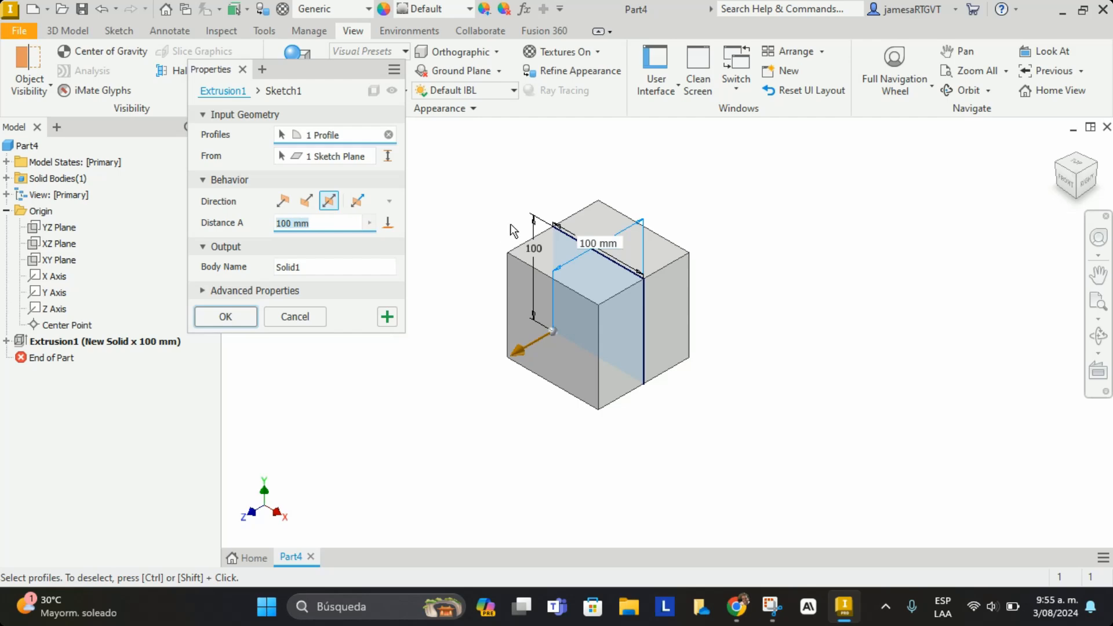
pyautogui.click(348, 224)
pyautogui.moveTo(292, 224); pyautogui.dragTo(255, 230)
pyautogui.write('200')
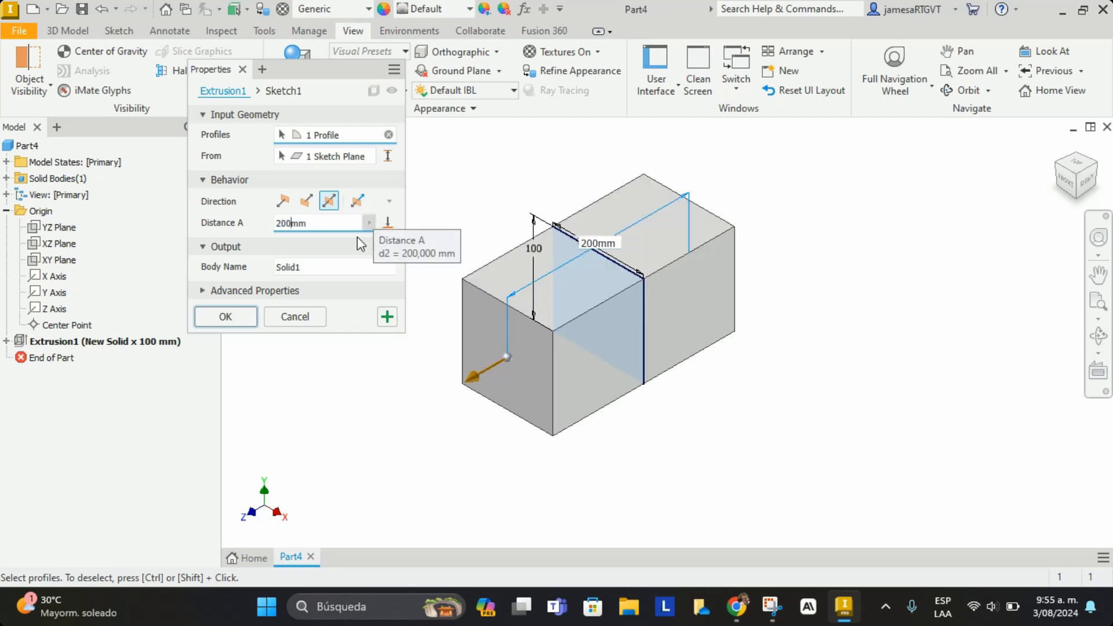
# Make the extrusion asymmetric, with Distance A set to 50 mm and Distance B set to 30 mm
pyautogui.click(358, 202)
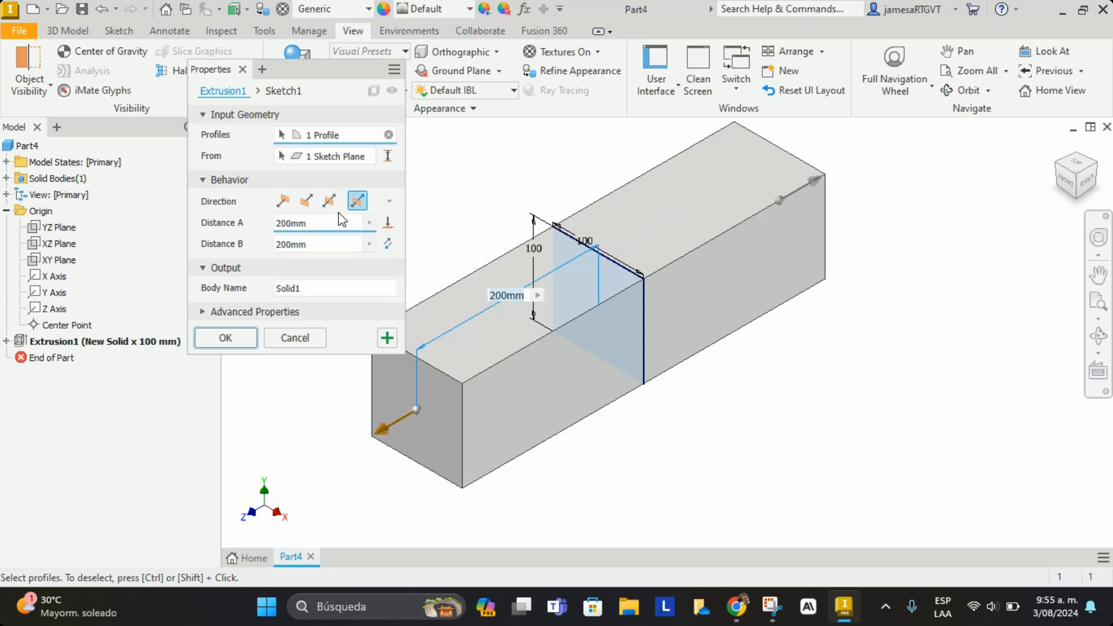
pyautogui.doubleClick(338, 218)
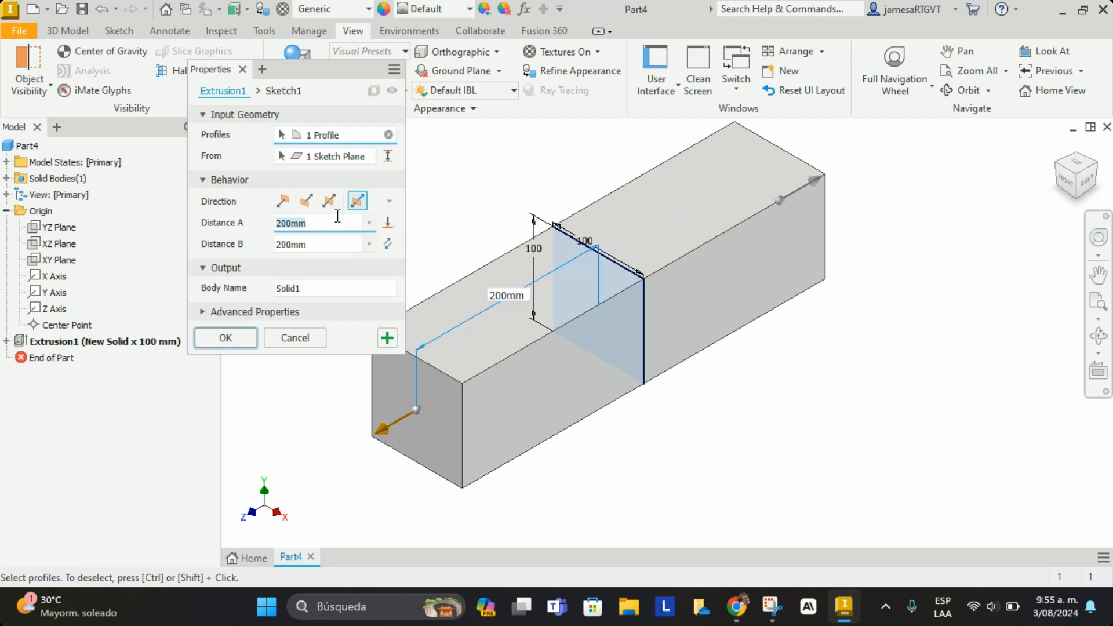
pyautogui.write('50')
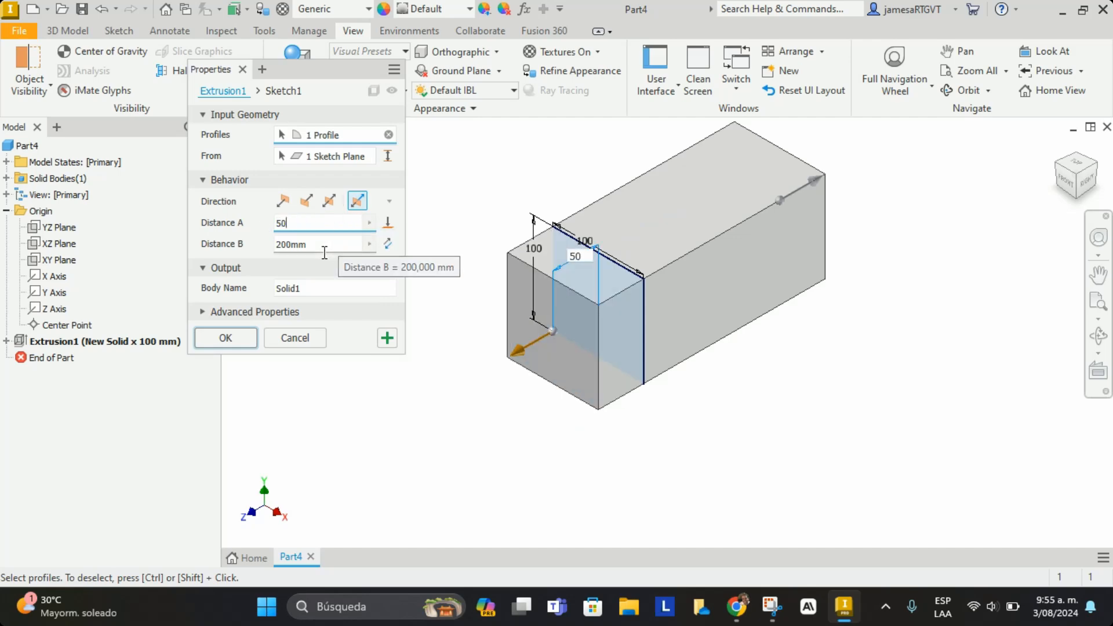
pyautogui.doubleClick(282, 244)
pyautogui.write('3')
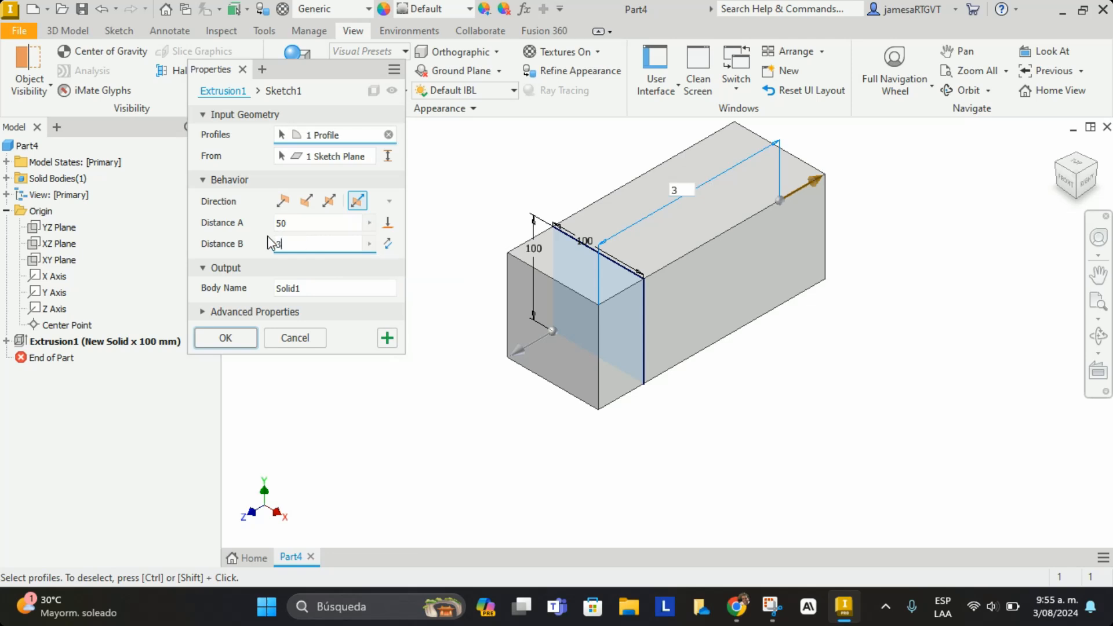
pyautogui.write('0')
pyautogui.scroll(-4, 671, 283)
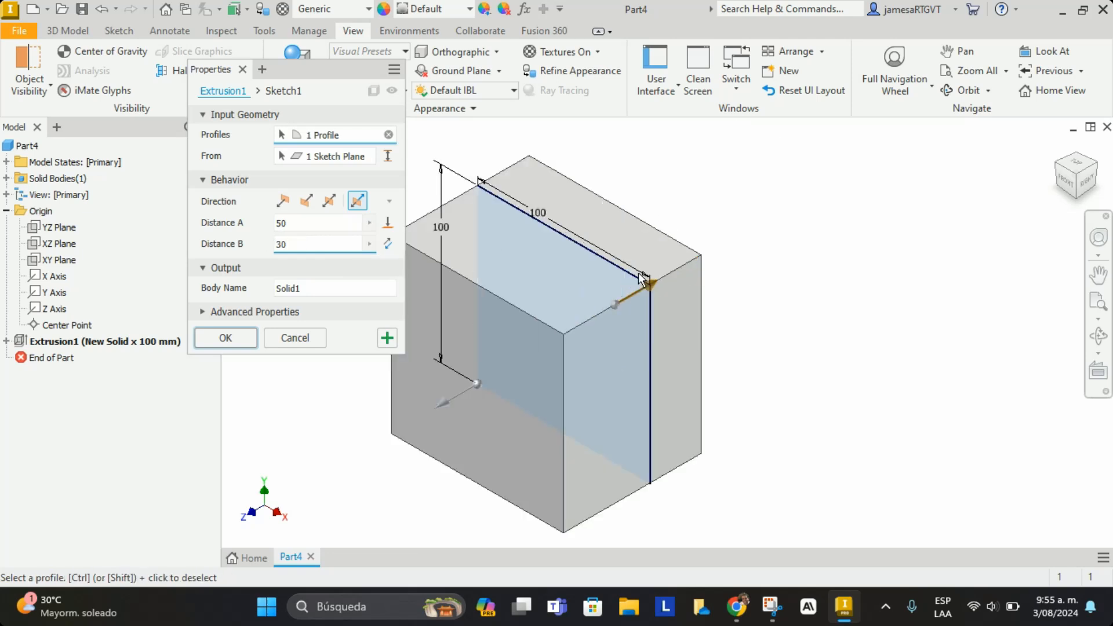
pyautogui.scroll(4, 617, 264)
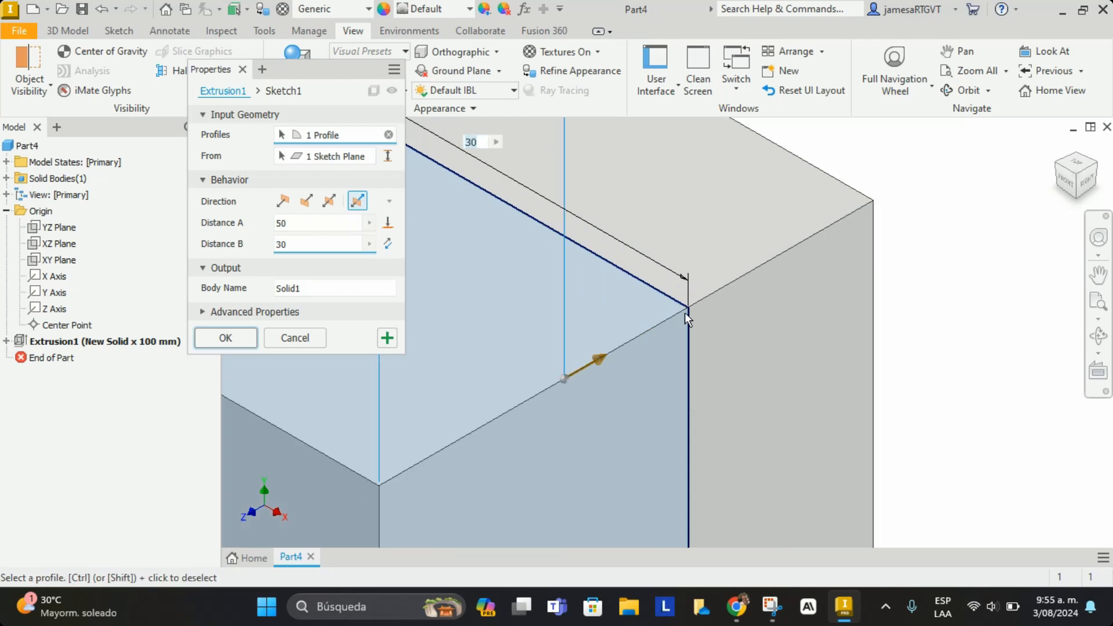
pyautogui.scroll(3, 697, 357)
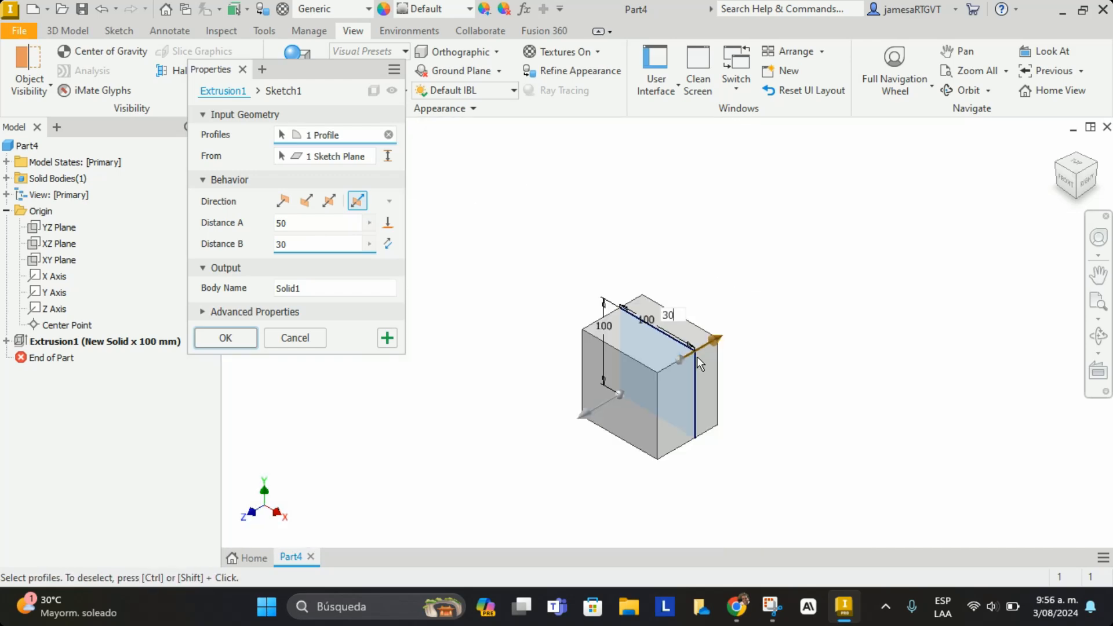
pyautogui.scroll(-2, 698, 356)
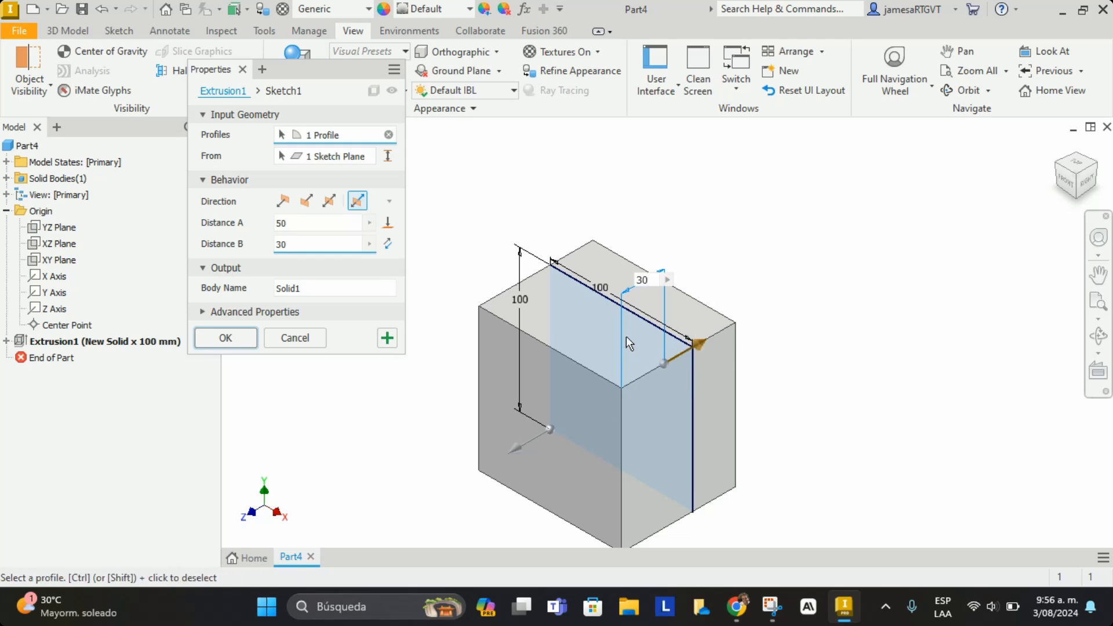
# Switch the extrusion back to the Default direction and reveal its advanced taper settings
pyautogui.click(284, 202)
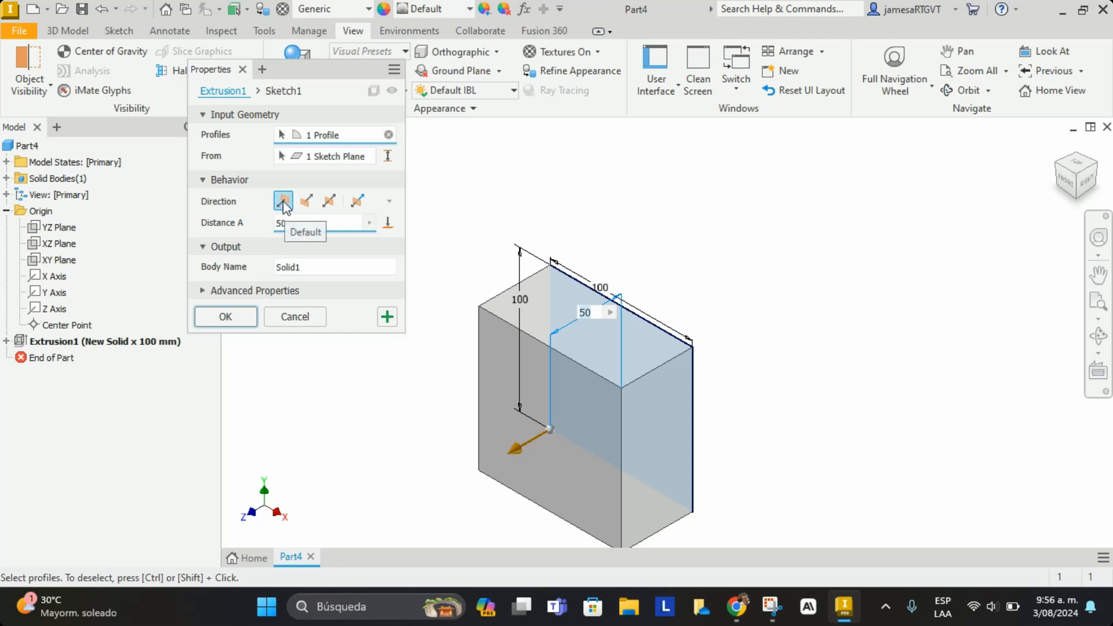
pyautogui.click(257, 291)
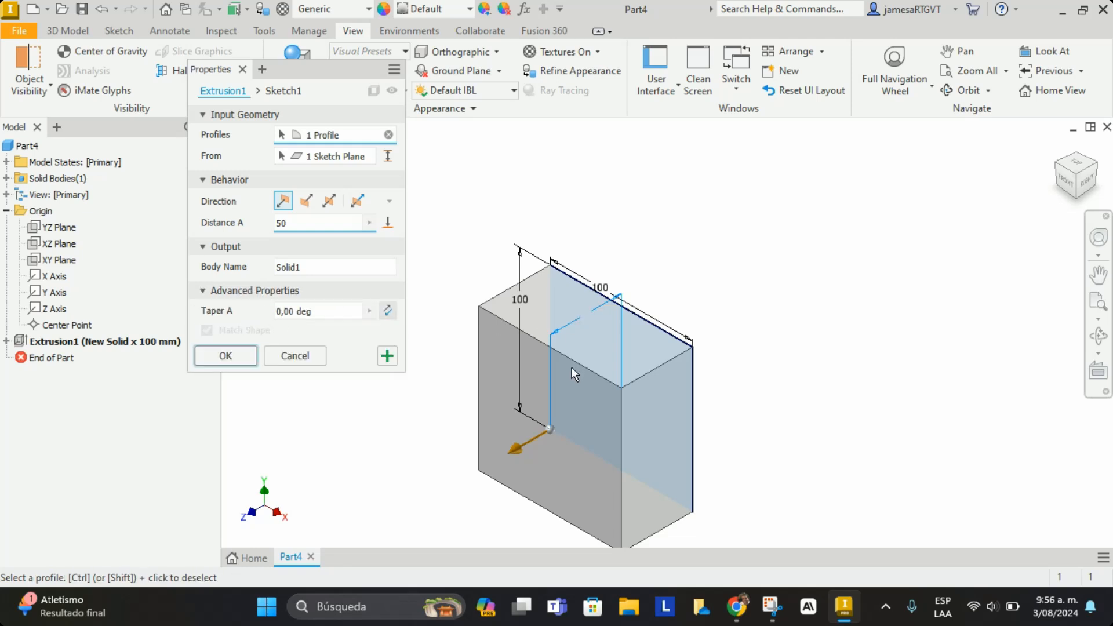
pyautogui.scroll(-4, 571, 367)
pyautogui.scroll(2, 493, 414)
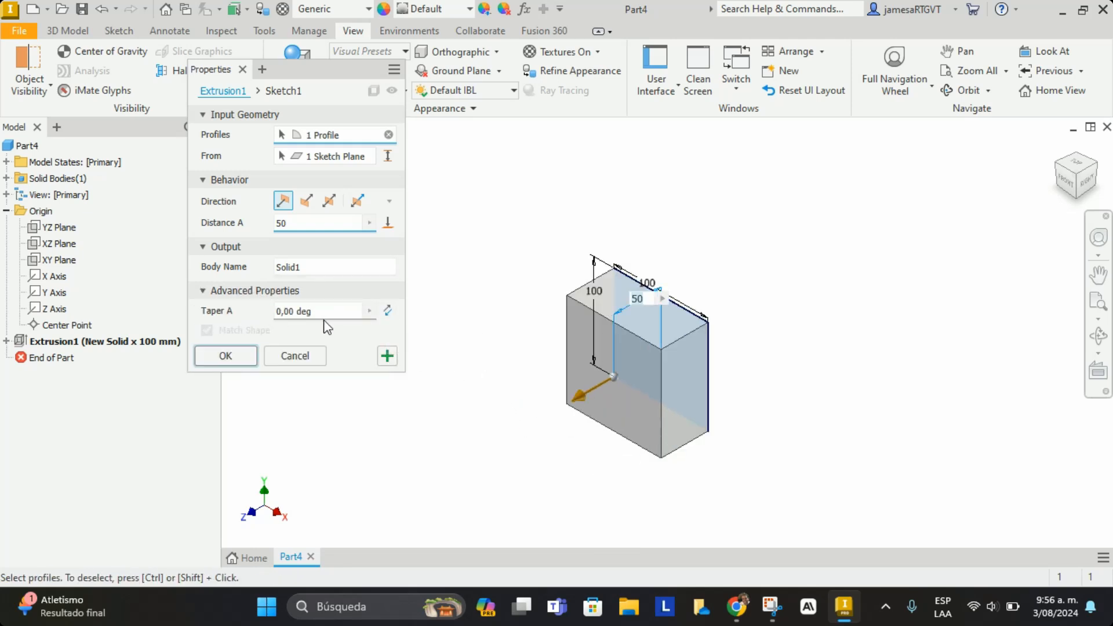
# Set the extrusion's Taper A angle to 5 degrees
pyautogui.click(343, 313)
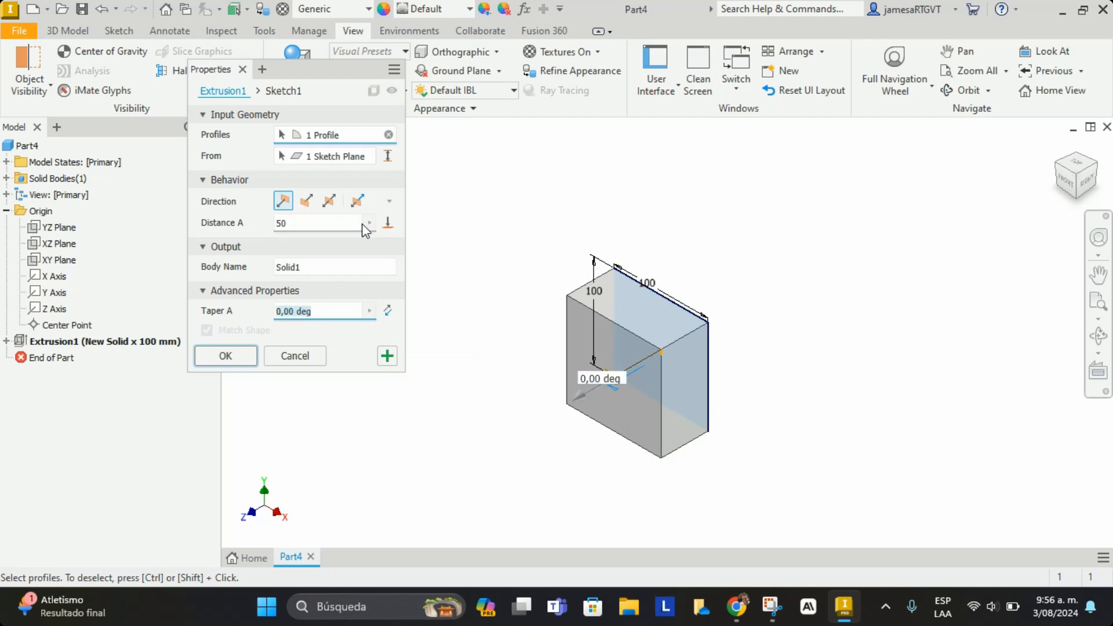
pyautogui.write('5')
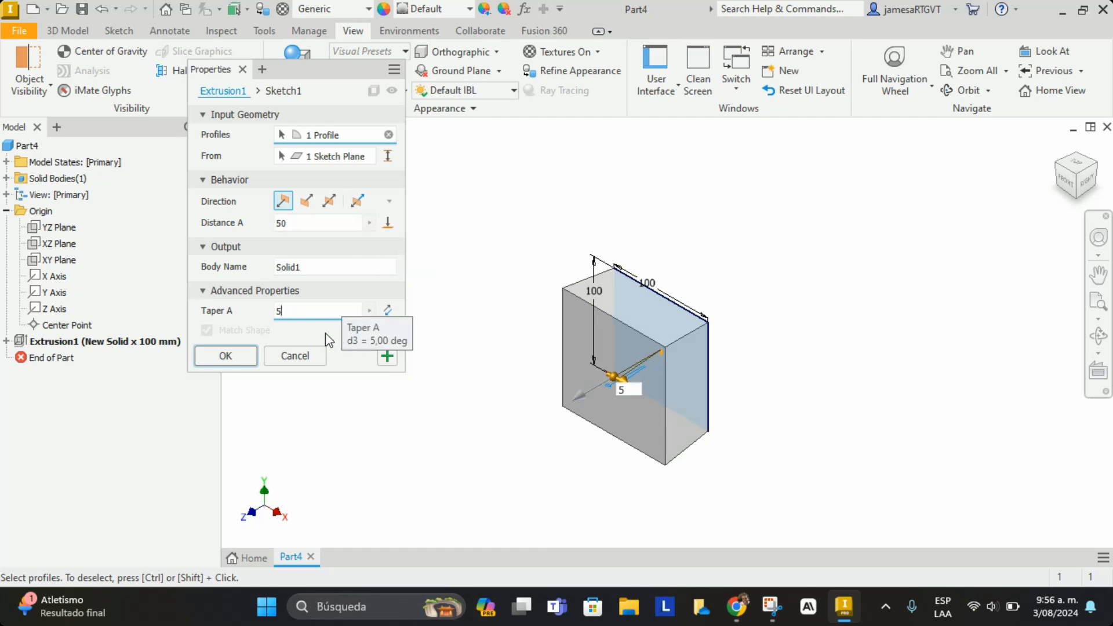
pyautogui.scroll(-4, 617, 287)
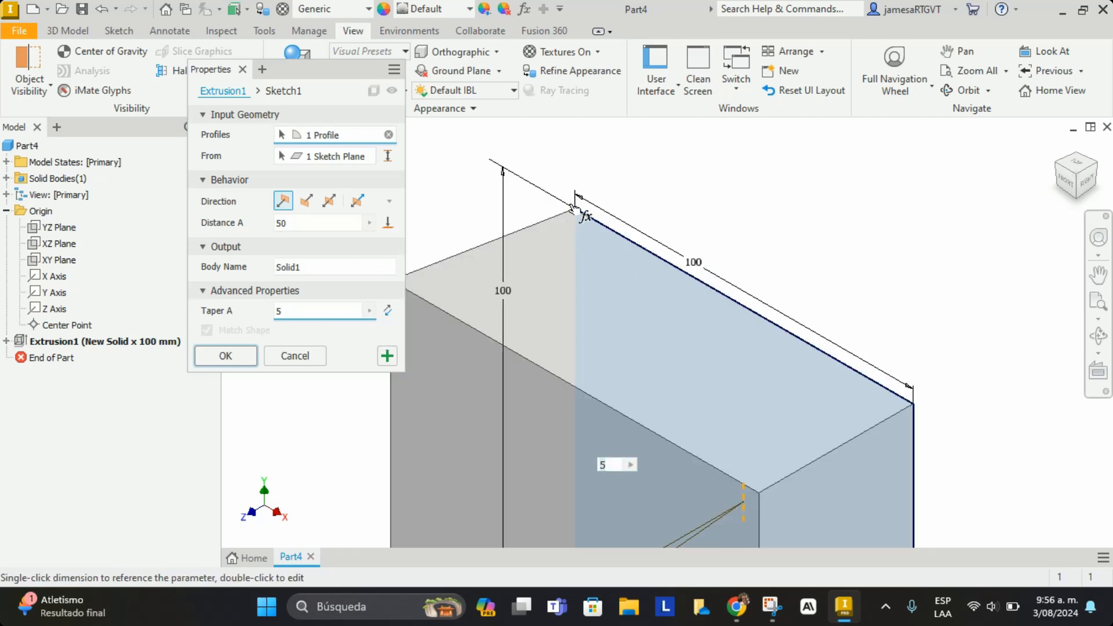
pyautogui.scroll(-3, 714, 336)
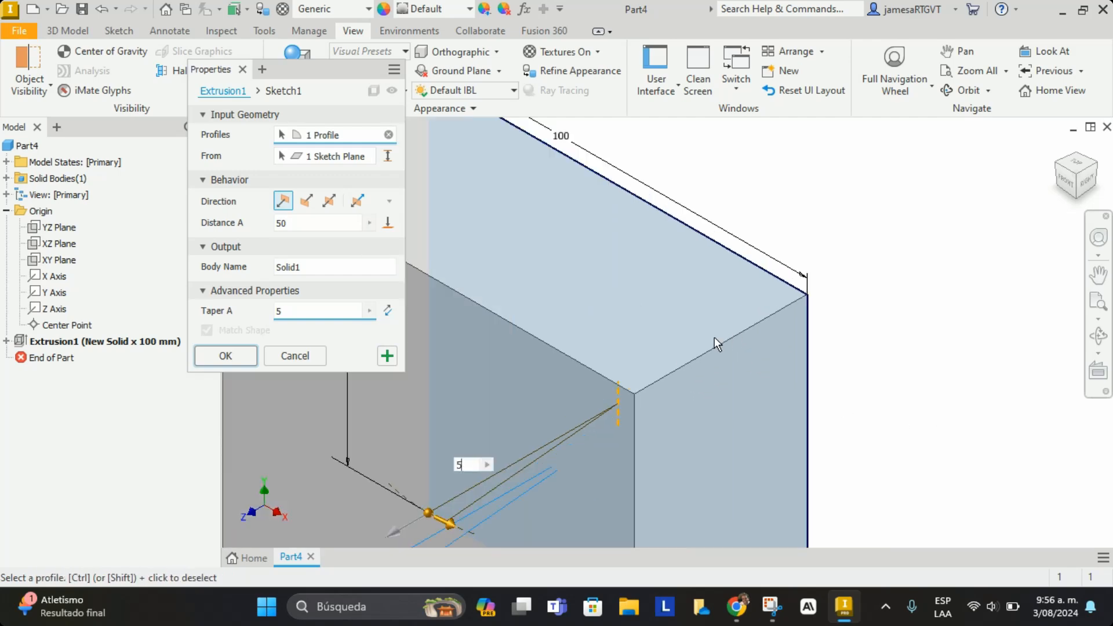
pyautogui.scroll(5, 714, 339)
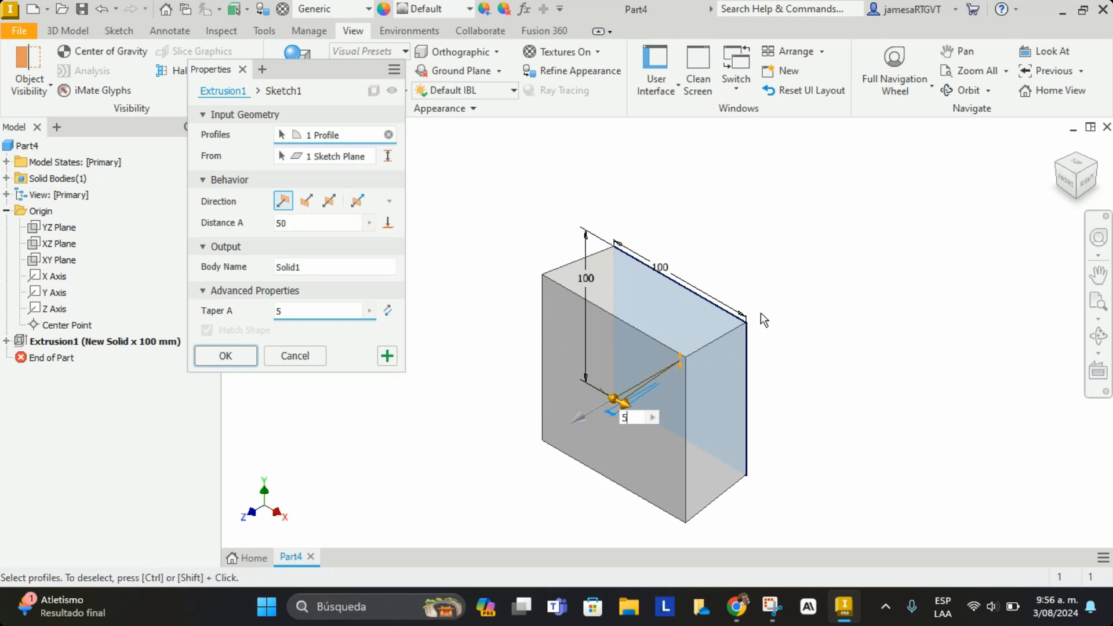
# Increase the extrusion's Taper A angle to 20 degrees and flip the taper direction
pyautogui.click(315, 305)
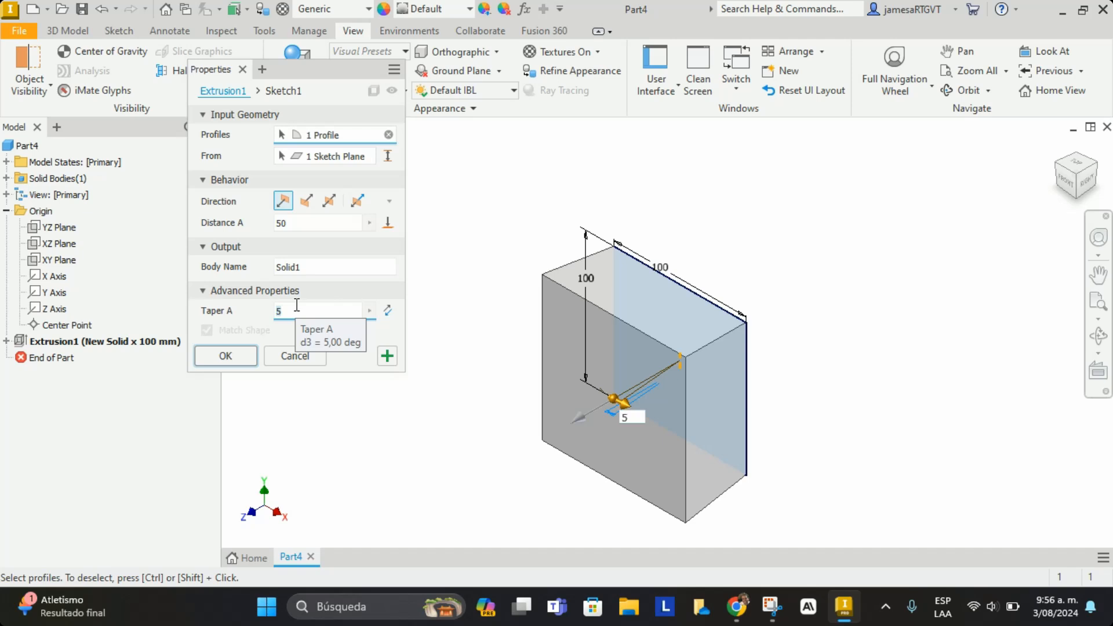
pyautogui.write('20')
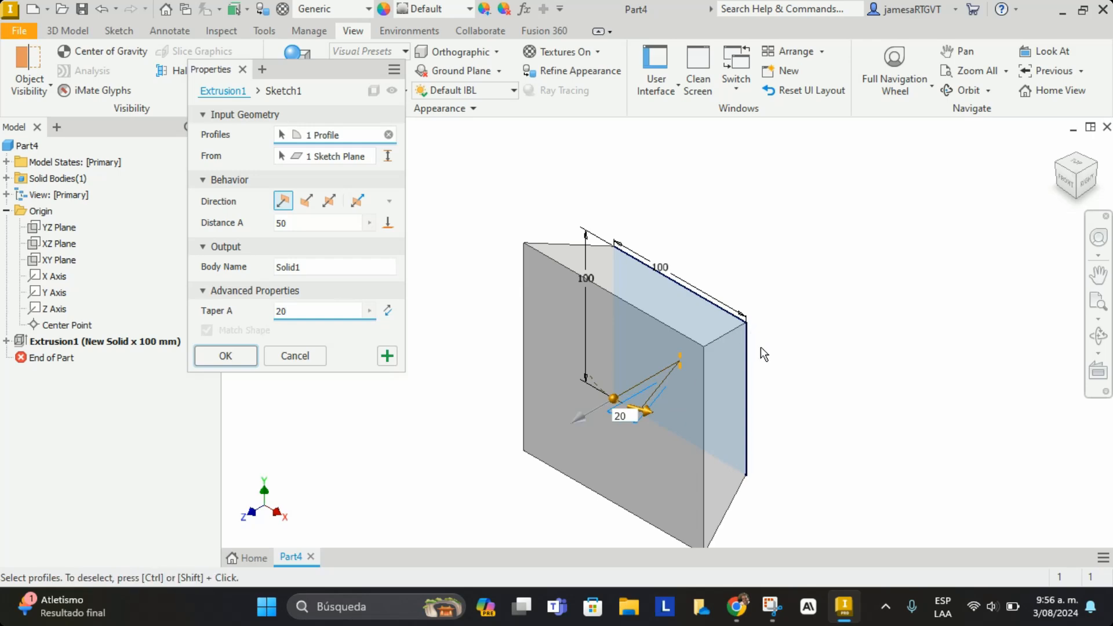
pyautogui.scroll(3, 702, 411)
pyautogui.scroll(-4, 687, 430)
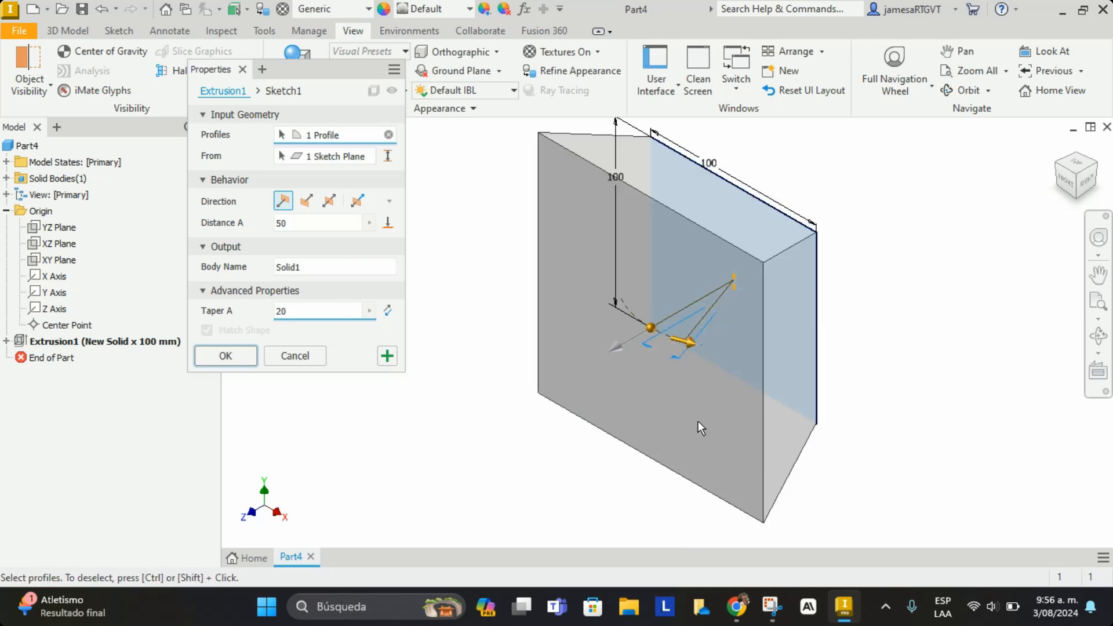
pyautogui.scroll(3, 698, 421)
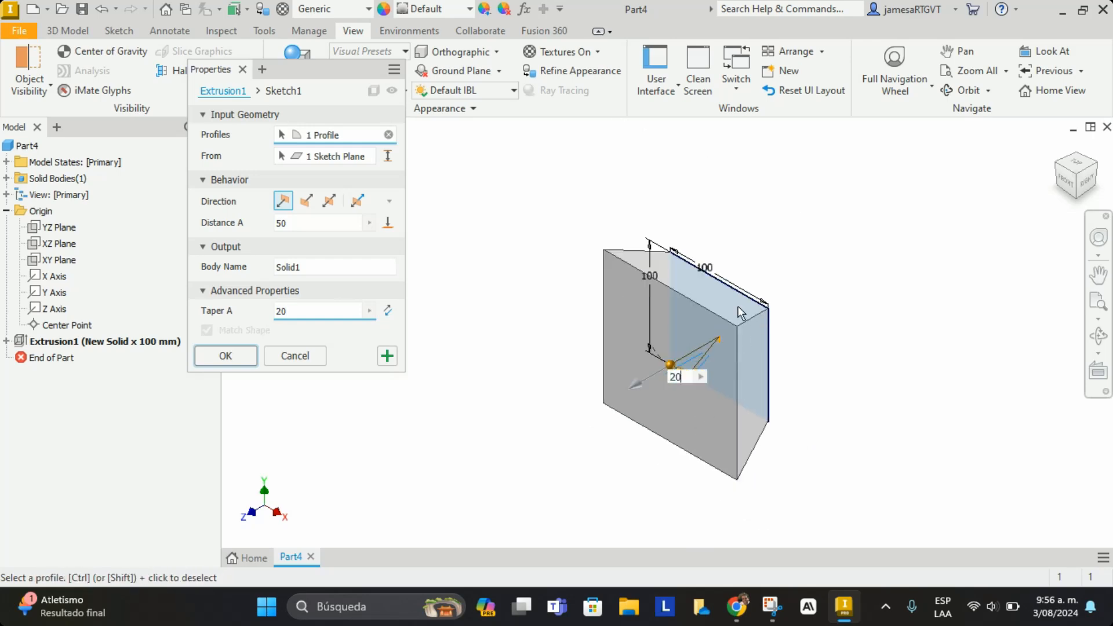
pyautogui.click(388, 311)
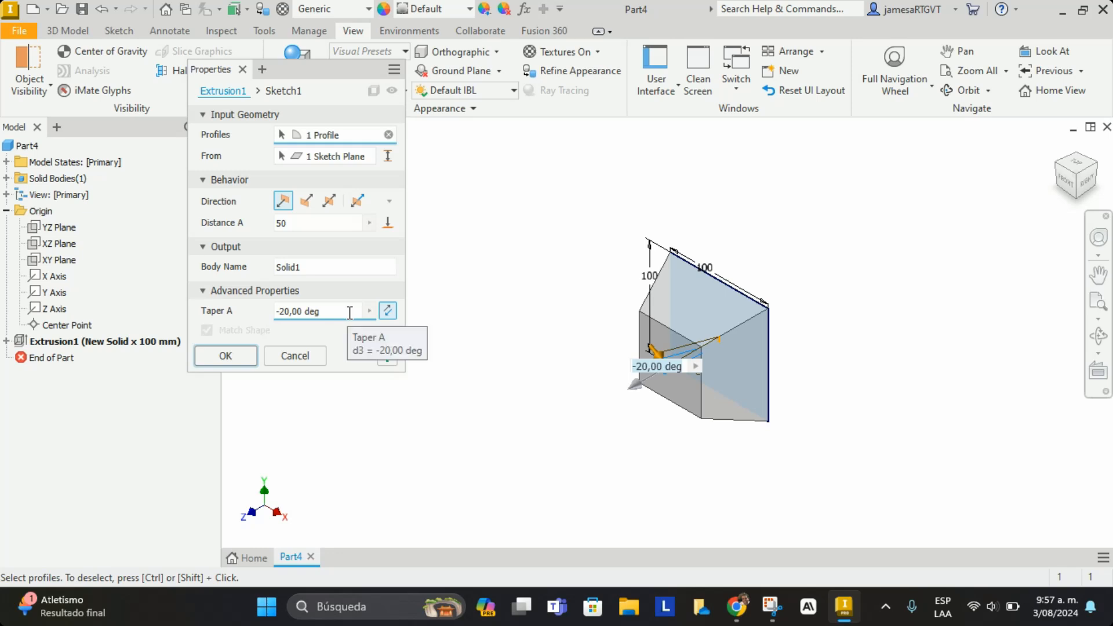
# Try a Taper A angle of 50 degrees and its reverse, -50 degrees, on the extrusion
pyautogui.moveTo(349, 312); pyautogui.dragTo(270, 320)
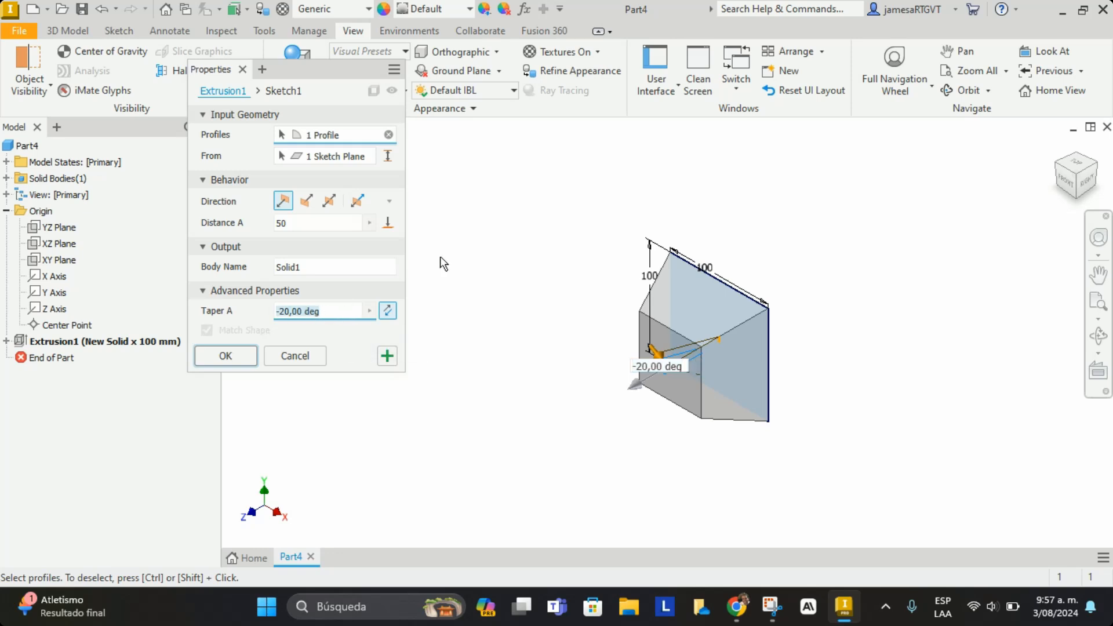
pyautogui.write('50')
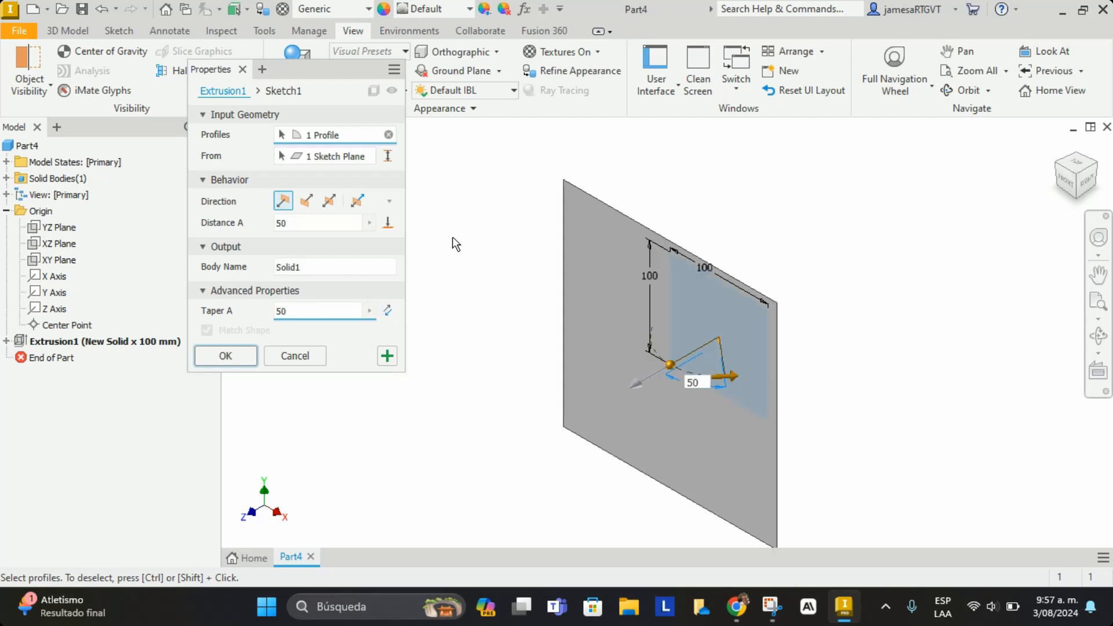
pyautogui.moveTo(789, 338); pyautogui.dragTo(766, 355, button='middle')
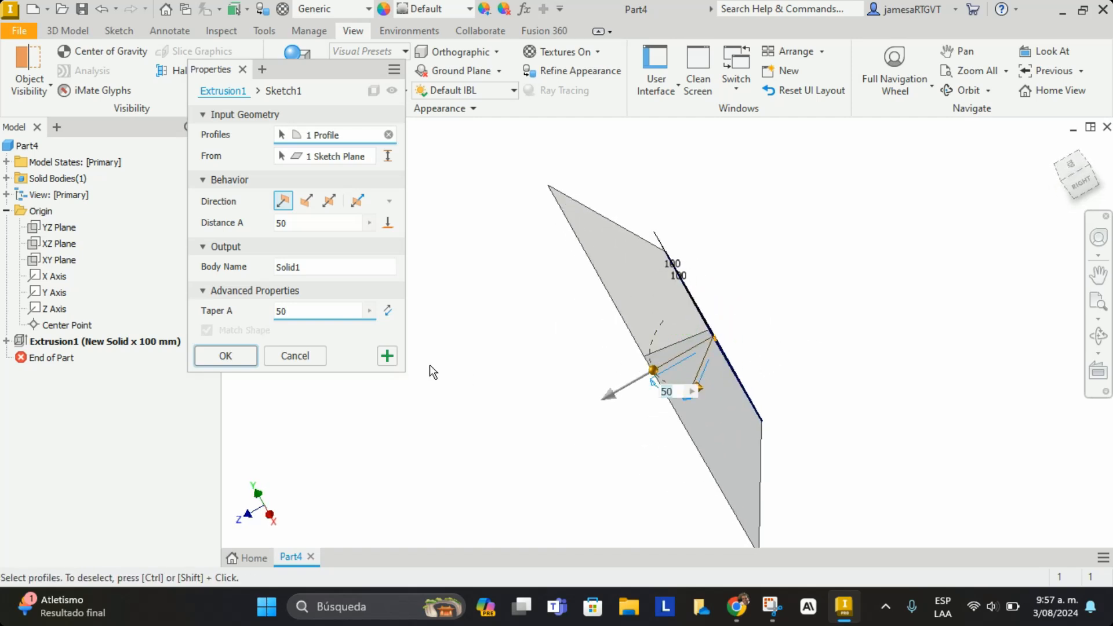
pyautogui.click(279, 311)
pyautogui.write('5')
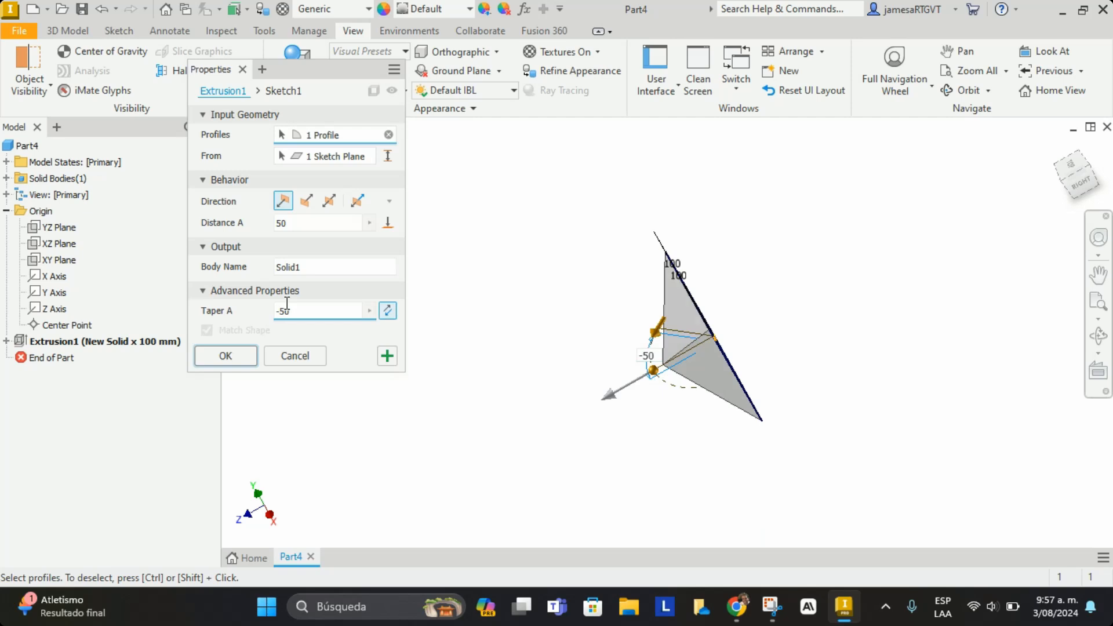
pyautogui.keyDown('shift'); pyautogui.moveTo(636, 380); pyautogui.dragTo(672, 347, button='middle'); pyautogui.keyUp('shift')
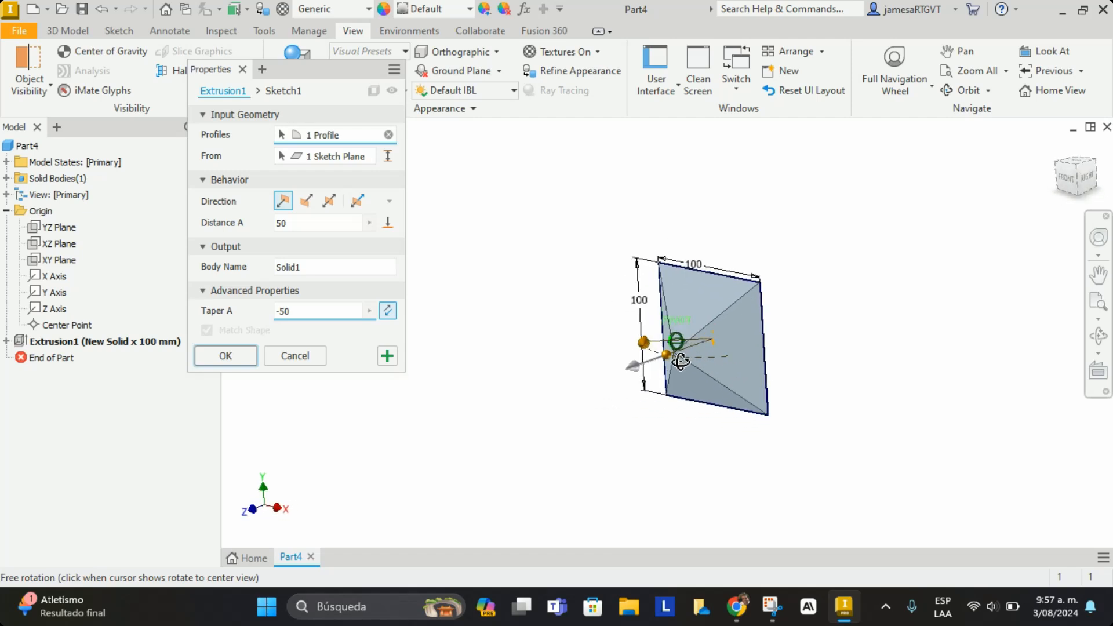
# Remove the extrusion's taper by setting the Taper A angle to 0 degrees
pyautogui.moveTo(334, 309); pyautogui.dragTo(249, 320)
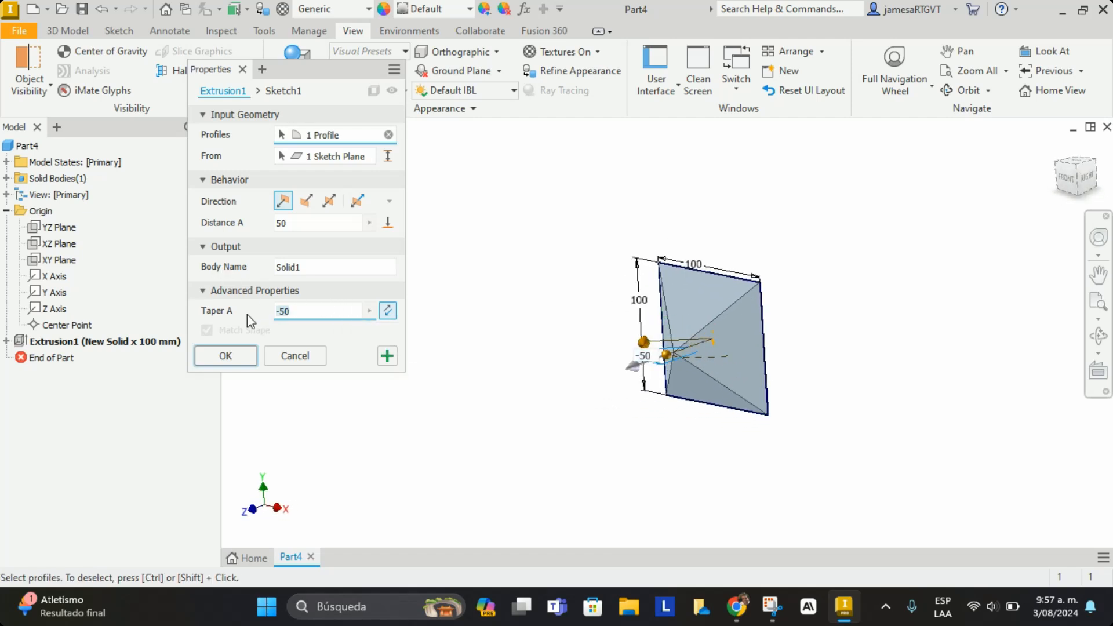
pyautogui.write('0')
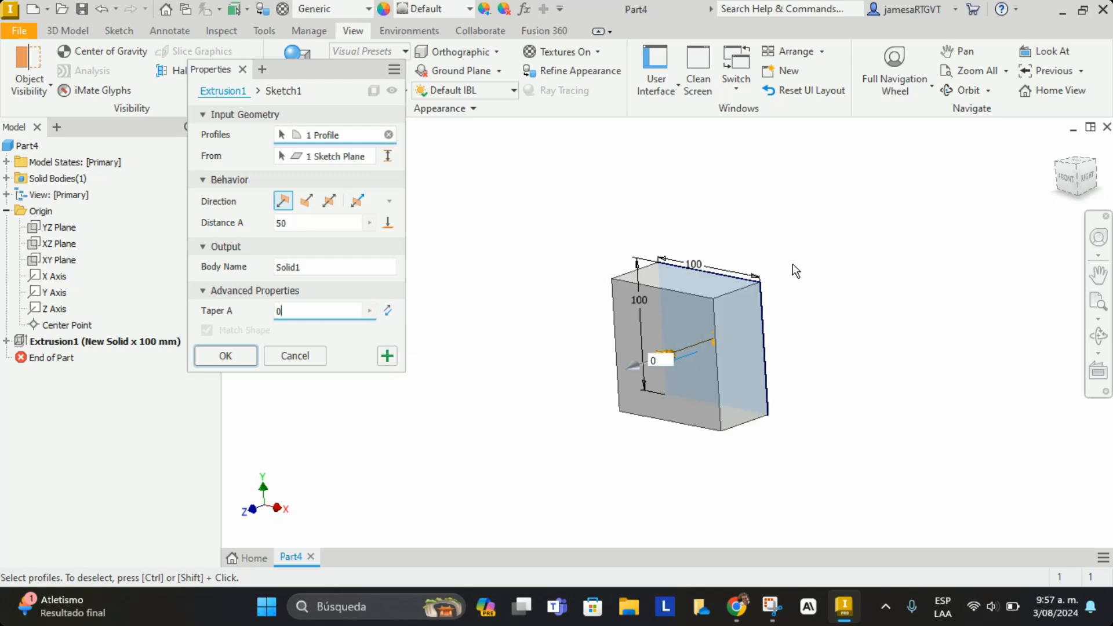
pyautogui.scroll(3, 730, 299)
pyautogui.scroll(-3, 766, 299)
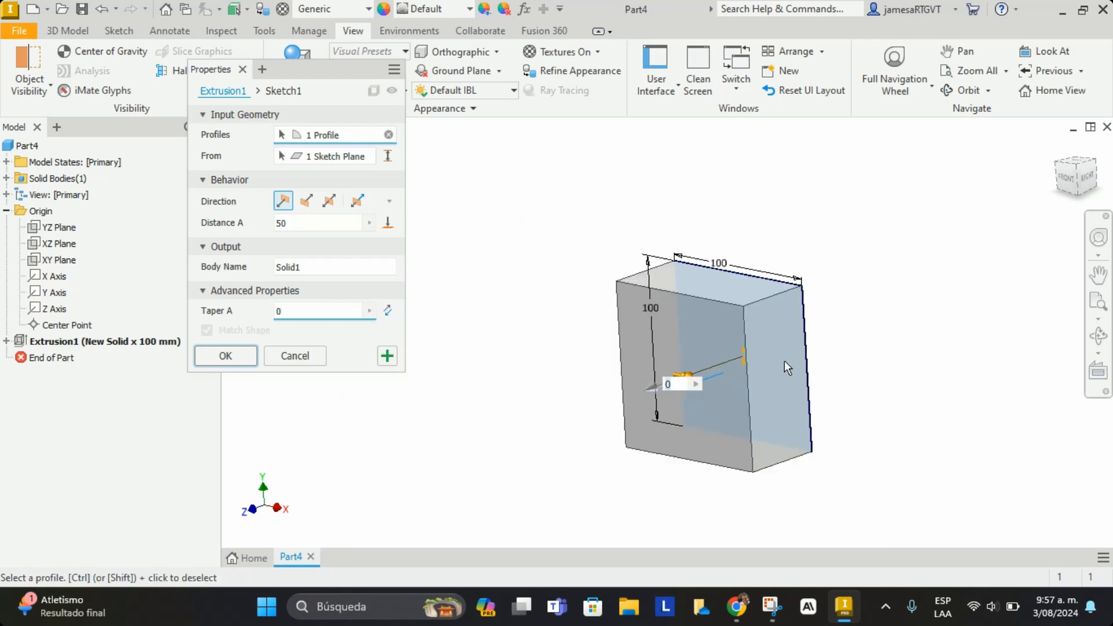
pyautogui.moveTo(824, 398)
pyautogui.keyDown('shift'); pyautogui.mouseDown(button='middle')
pyautogui.moveTo(762, 397)
pyautogui.moveTo(825, 406)
pyautogui.mouseUp(button='middle'); pyautogui.keyUp('shift')
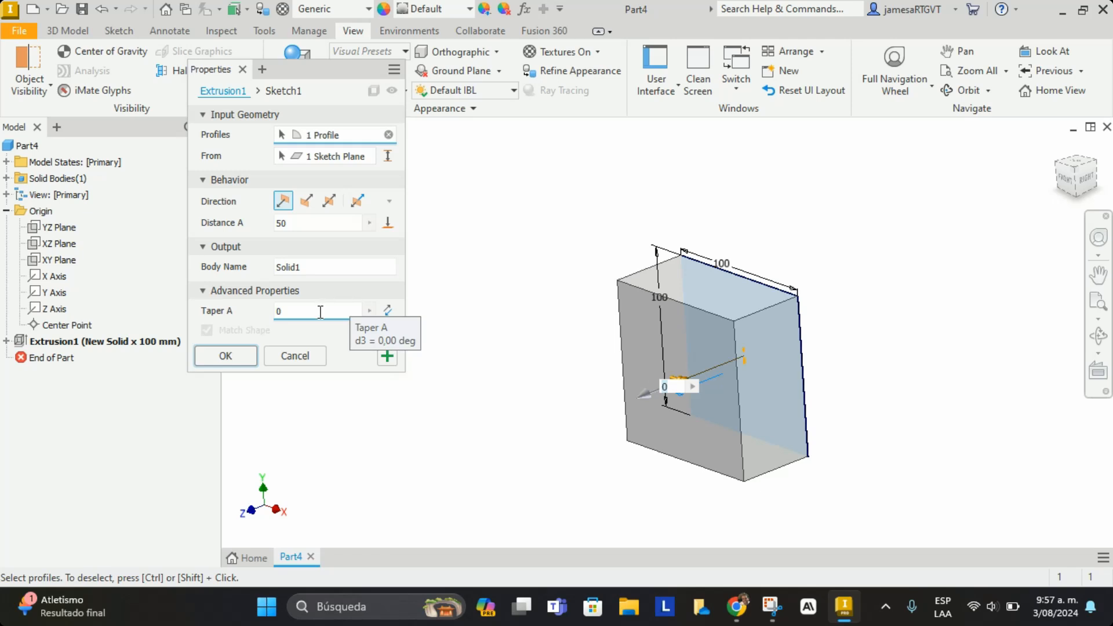
# Try an asymmetric extrusion with a Taper A angle of 40 degrees and a Taper B angle of -40 degrees
pyautogui.click(357, 200)
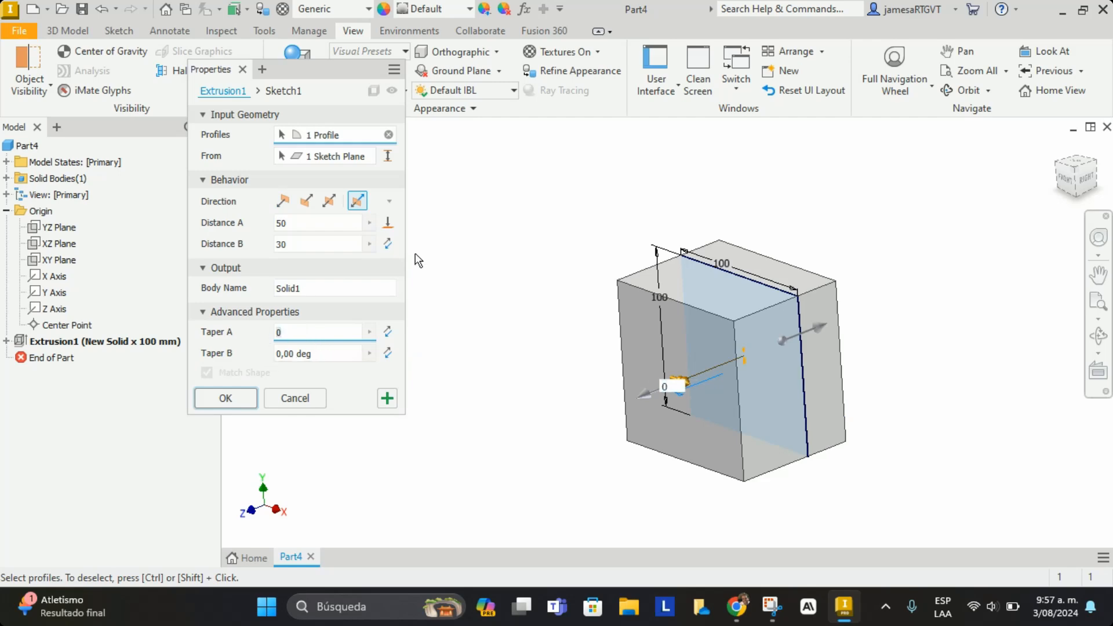
pyautogui.write('40')
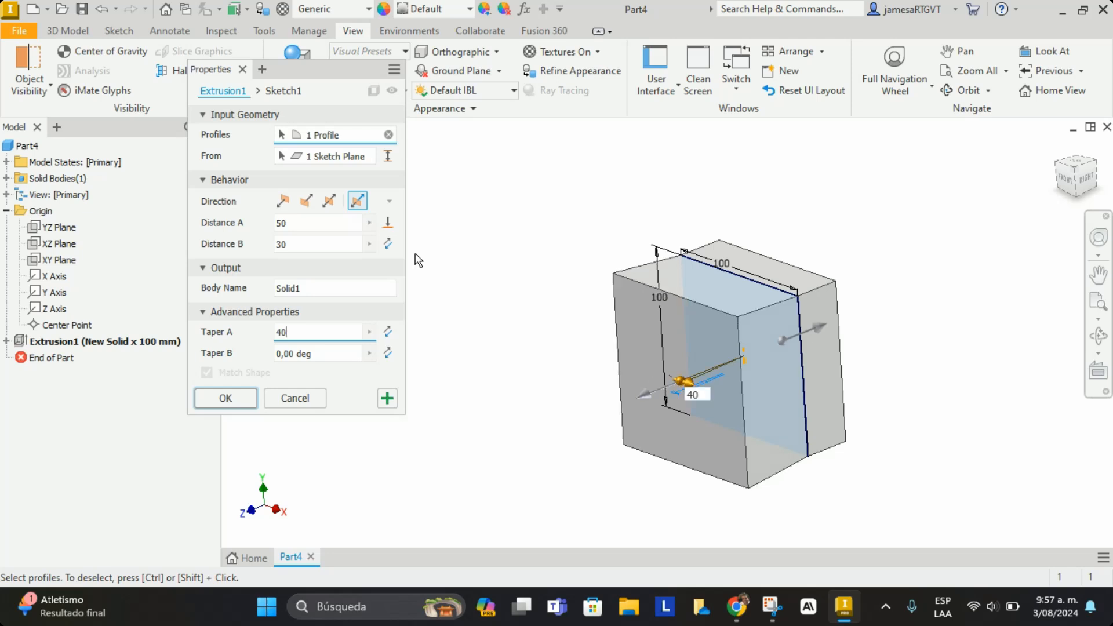
pyautogui.click(278, 355)
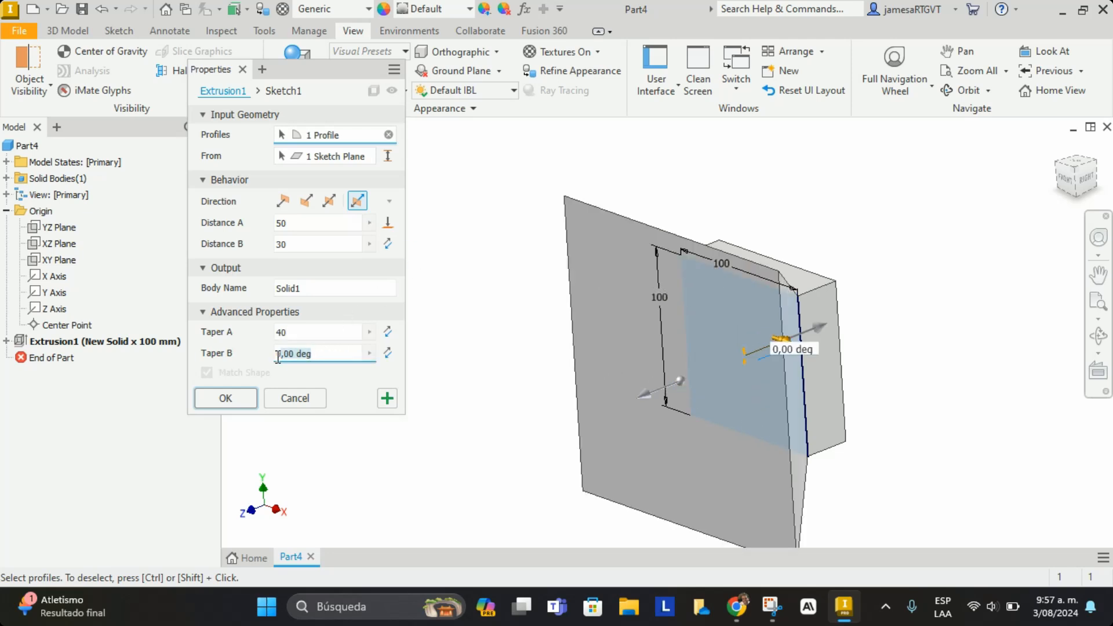
pyautogui.write('-40')
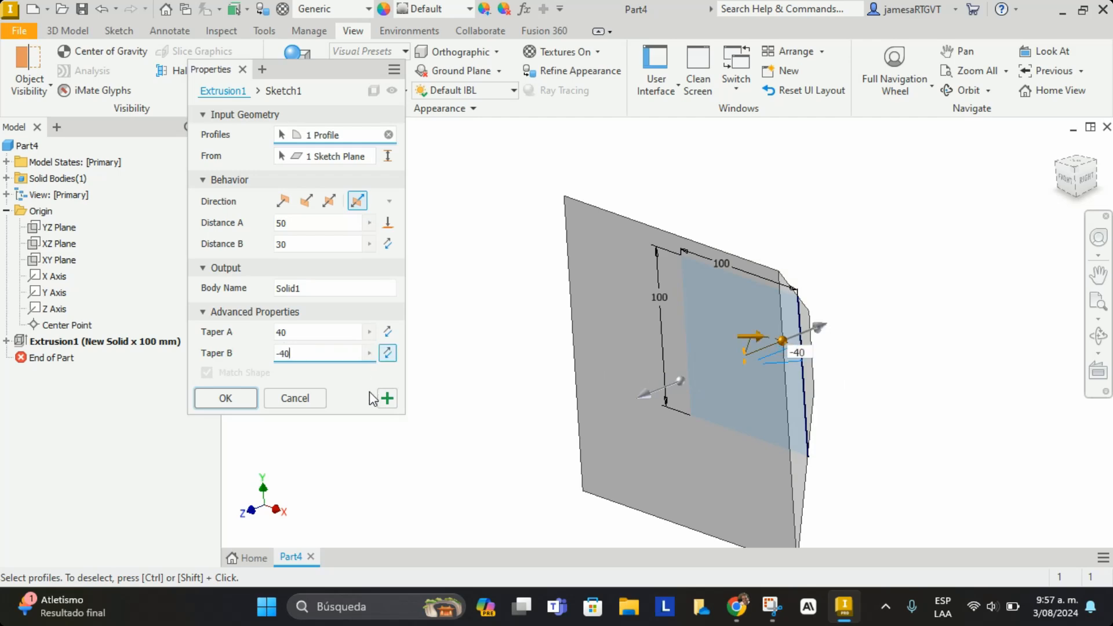
pyautogui.keyDown('shift'); pyautogui.moveTo(761, 348); pyautogui.dragTo(692, 355, button='middle'); pyautogui.keyUp('shift')
# Try a Taper B angle of -20 degrees on the asymmetric extrusion
pyautogui.press('BackSpace')
pyautogui.press('BackSpace')
pyautogui.press('BackSpace')
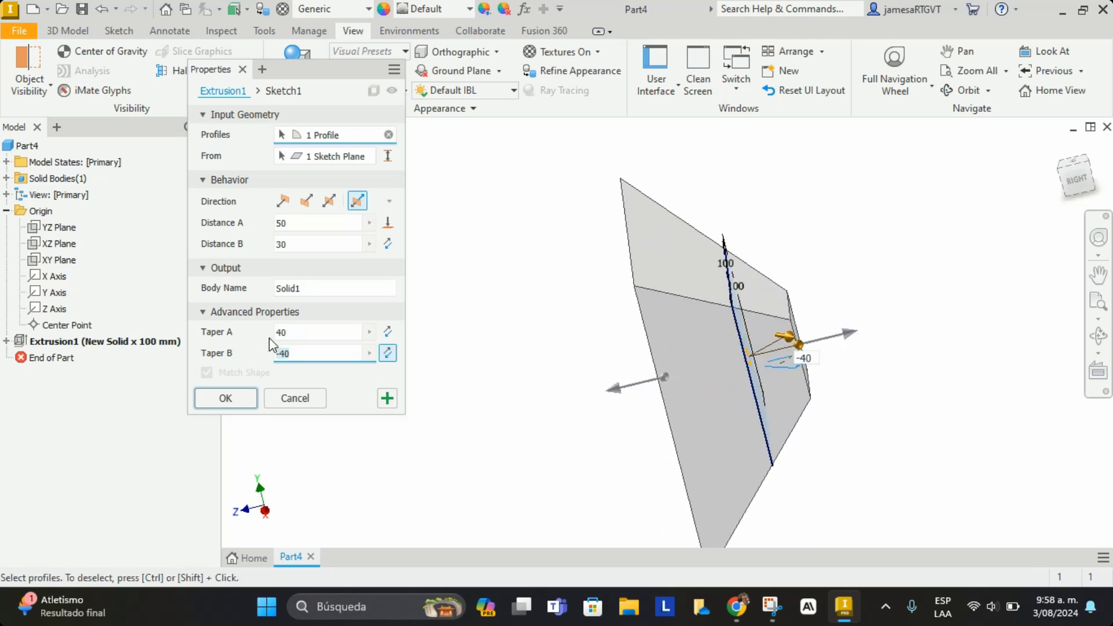
pyautogui.write('-20')
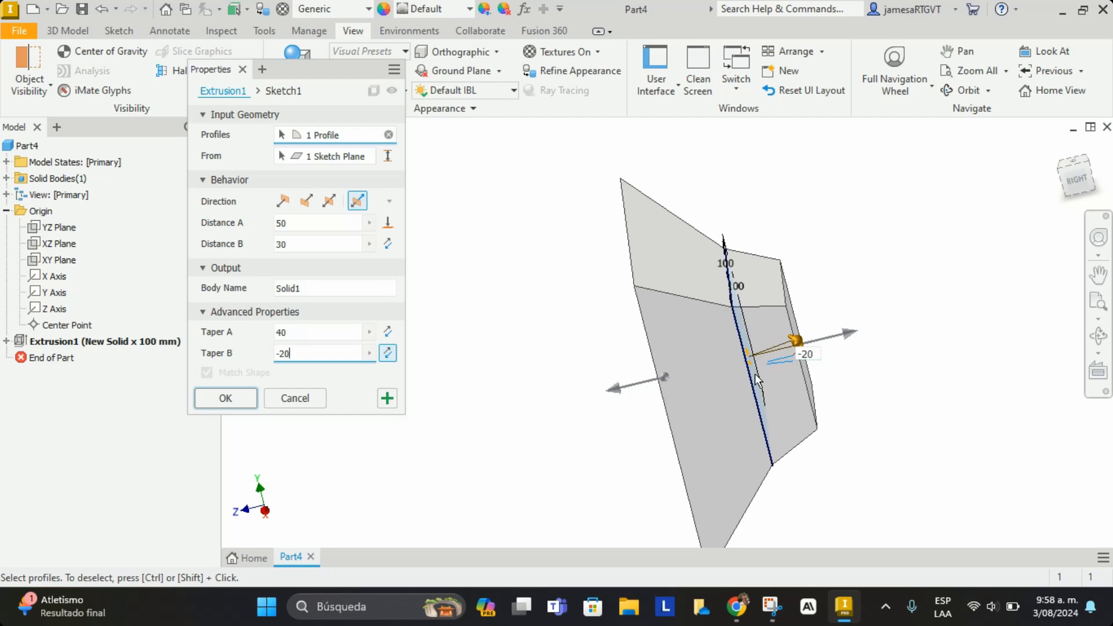
pyautogui.keyDown('shift'); pyautogui.moveTo(757, 380); pyautogui.dragTo(698, 404, button='middle'); pyautogui.keyUp('shift')
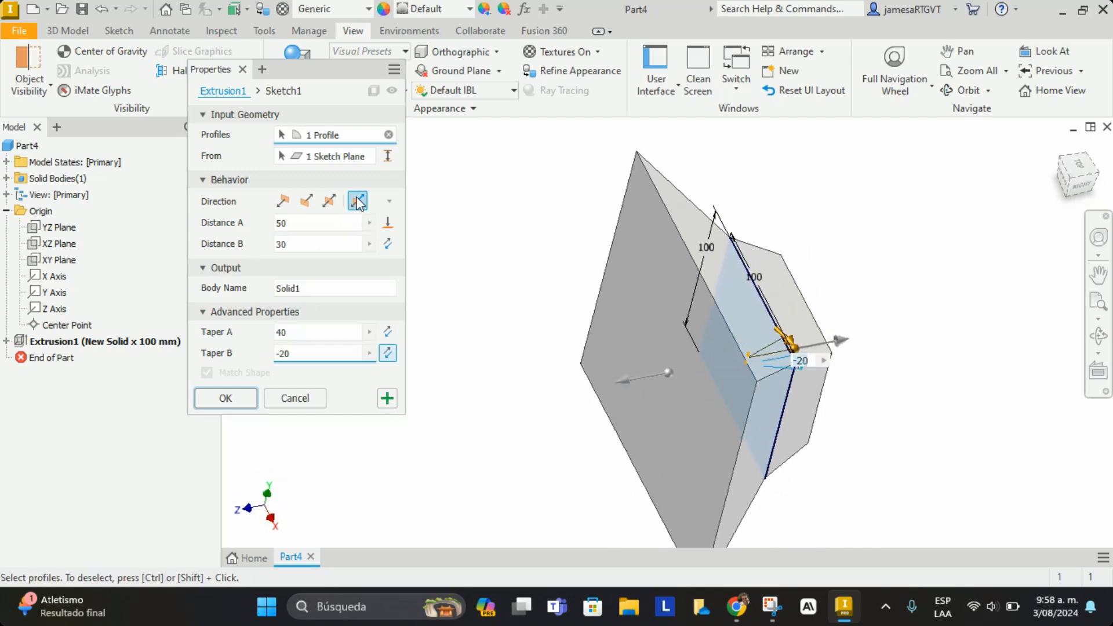
# Restore the extrusion to the default single direction with a distance of 100 mm and a Taper A angle of 0 degrees
pyautogui.click(282, 200)
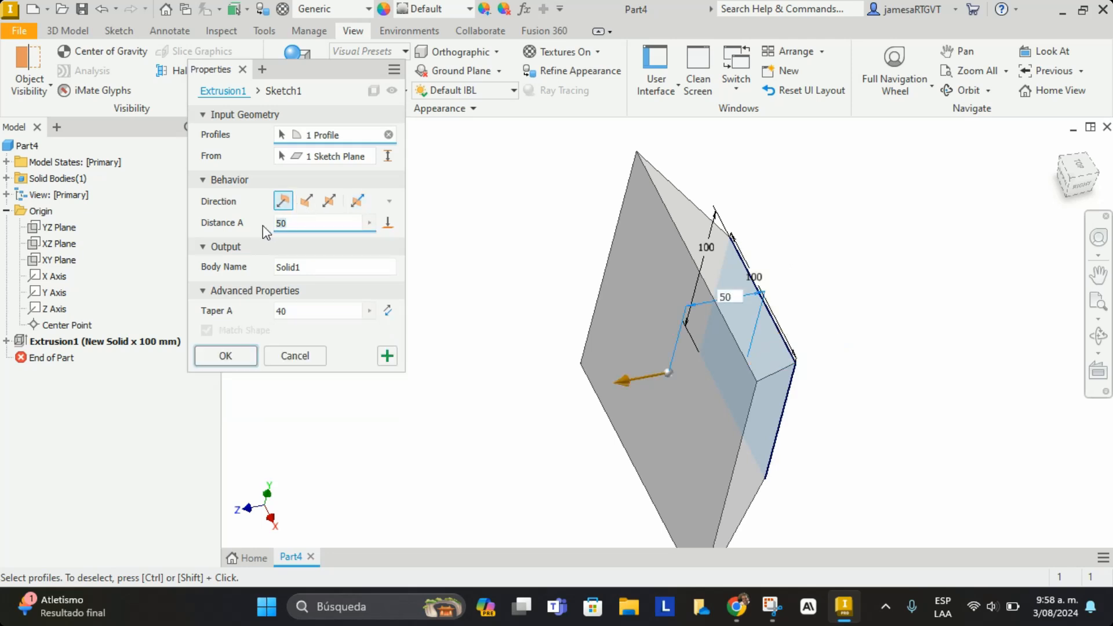
pyautogui.write('00')
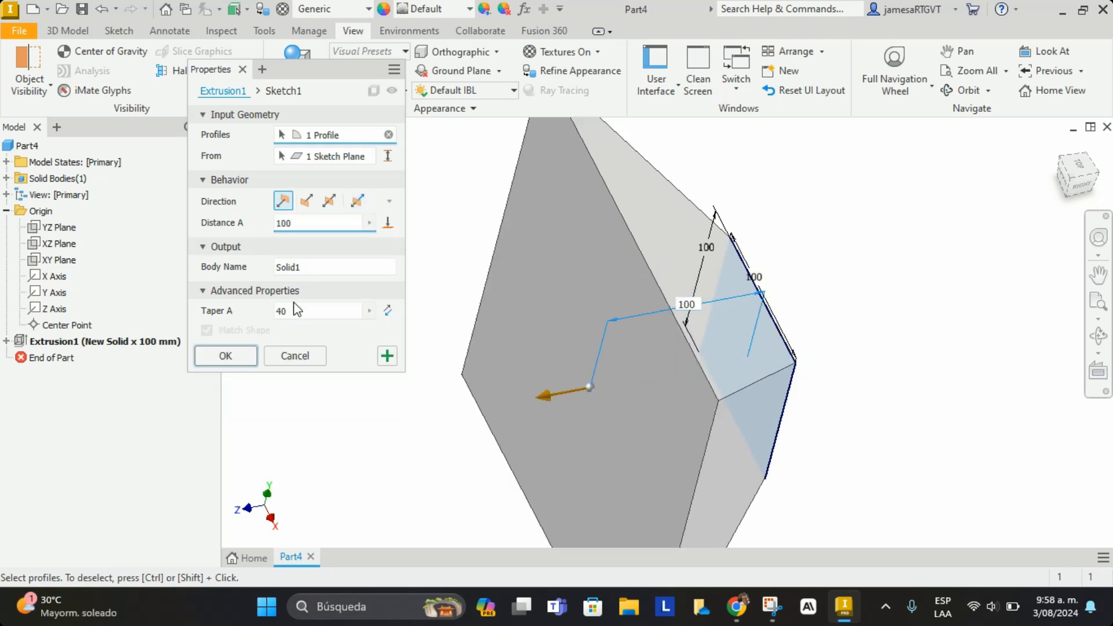
pyautogui.doubleClick(280, 309)
pyautogui.press('BackSpace')
pyautogui.write('0')
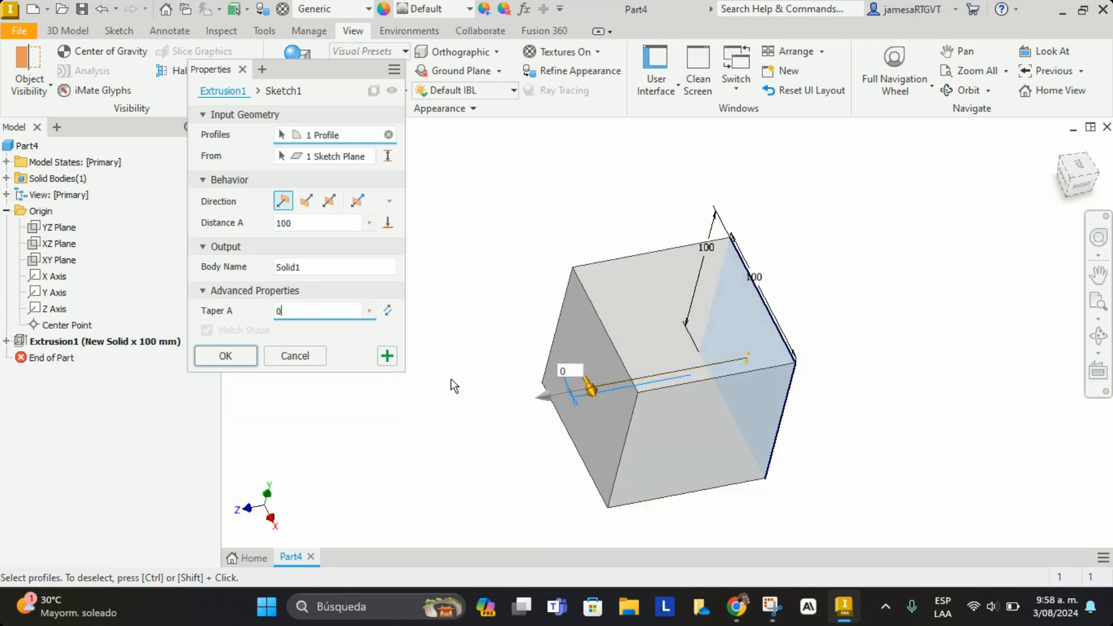
# Name the extruded body "Cuboppal" and apply the extrusion edit
pyautogui.doubleClick(329, 265)
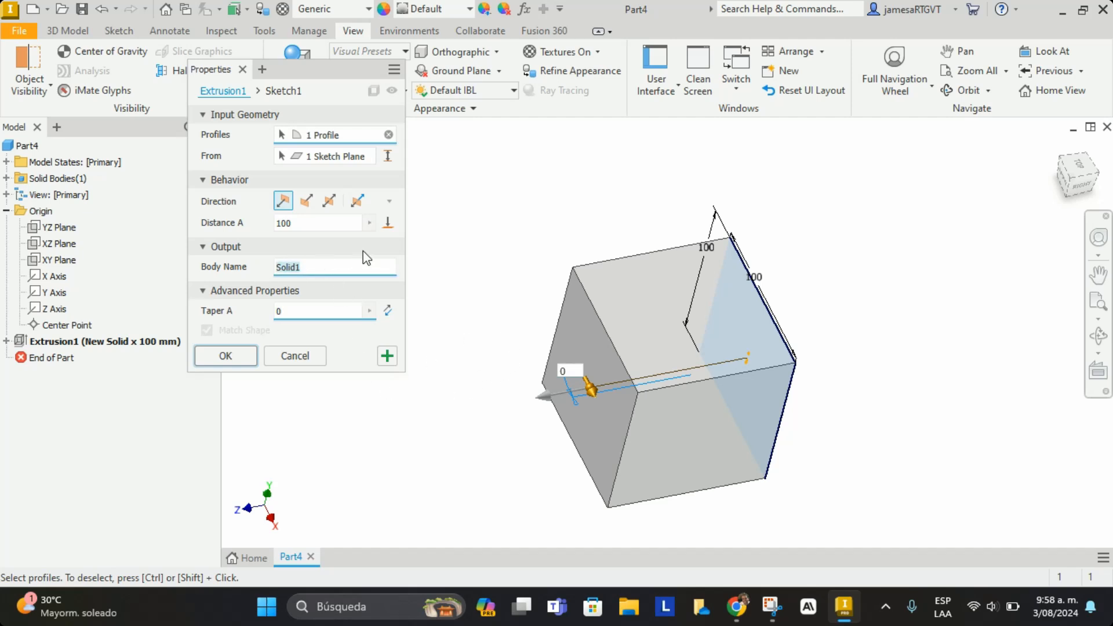
pyautogui.write('Cuboppal')
pyautogui.click(225, 356)
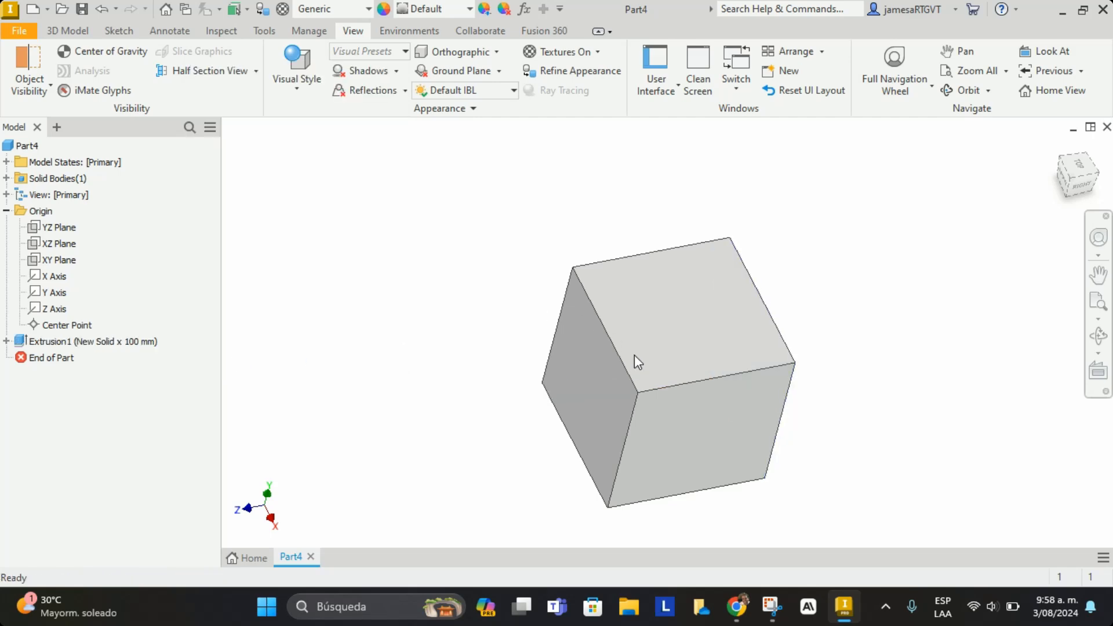
# Start a new sketch on the front face of the cube
pyautogui.scroll(-3, 661, 377)
pyautogui.scroll(2, 661, 423)
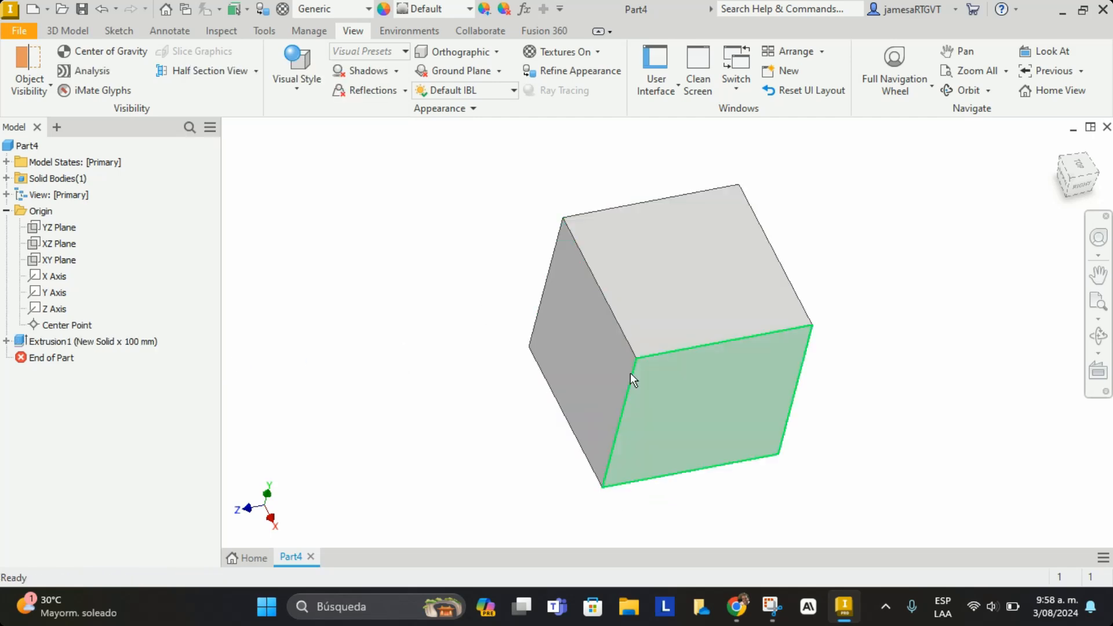
pyautogui.moveTo(551, 400)
pyautogui.keyDown('shift'); pyautogui.mouseDown(button='middle')
pyautogui.moveTo(529, 372)
pyautogui.moveTo(573, 360)
pyautogui.moveTo(690, 367)
pyautogui.moveTo(531, 365)
pyautogui.moveTo(666, 370)
pyautogui.moveTo(585, 370)
pyautogui.moveTo(621, 372)
pyautogui.moveTo(588, 400)
pyautogui.mouseUp(button='middle'); pyautogui.keyUp('shift')
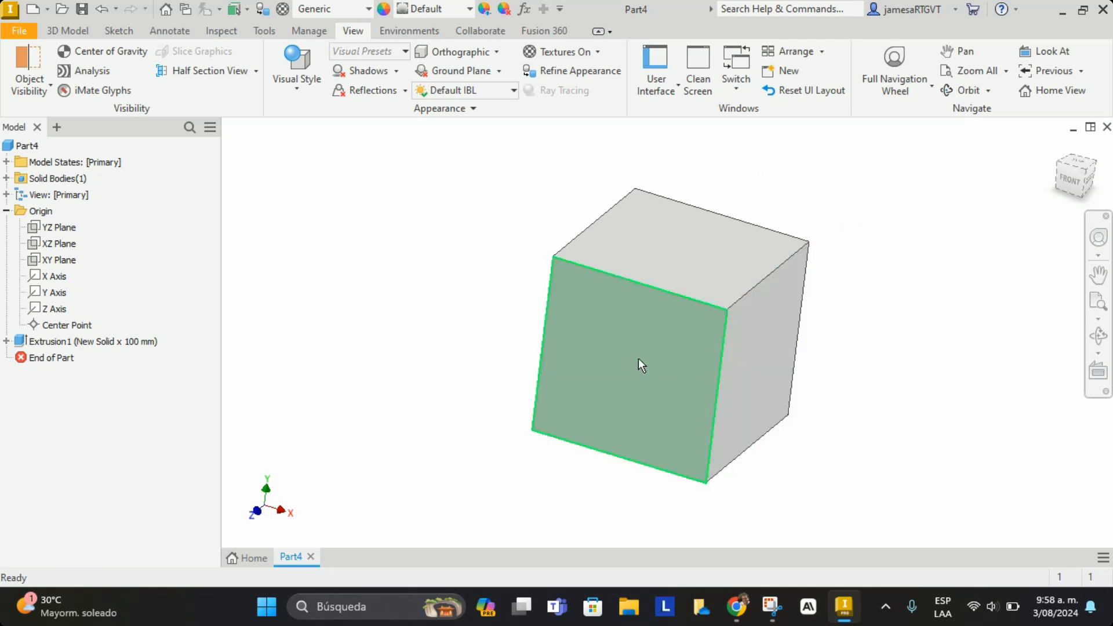
pyautogui.click(655, 344)
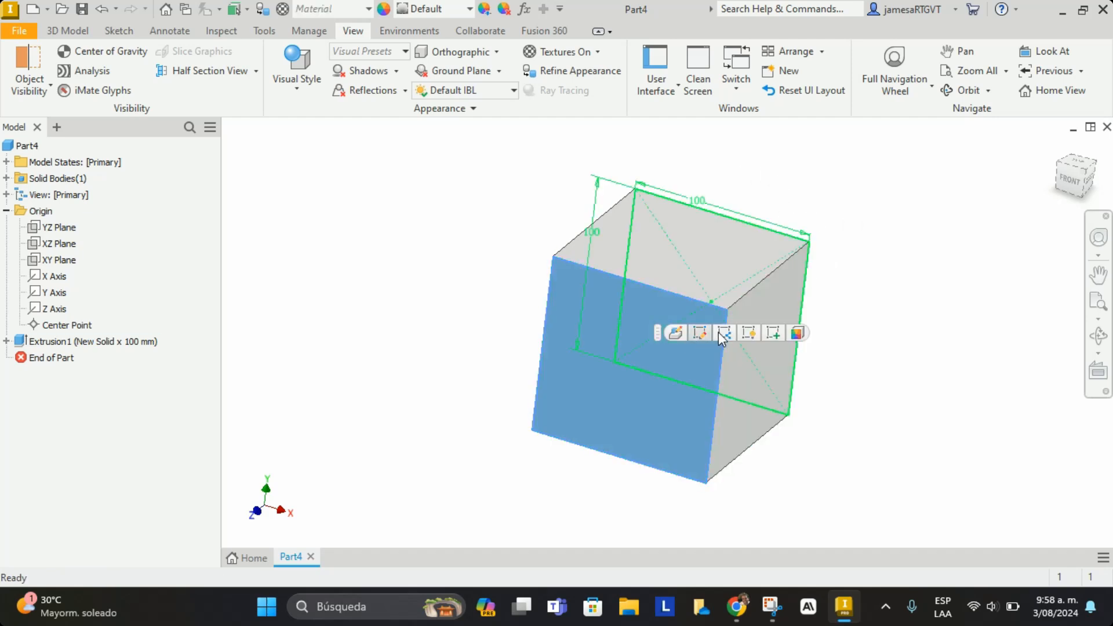
pyautogui.click(772, 332)
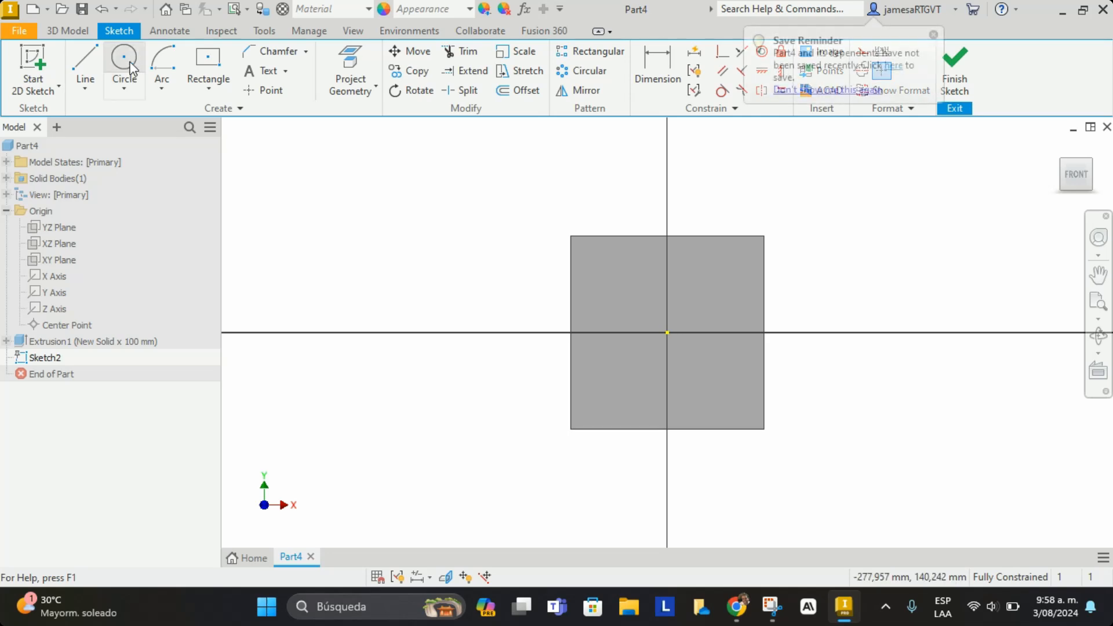
# Draw a centre rectangle about 63 mm wide and 45 mm high, centred on the sketch origin
pyautogui.click(209, 64)
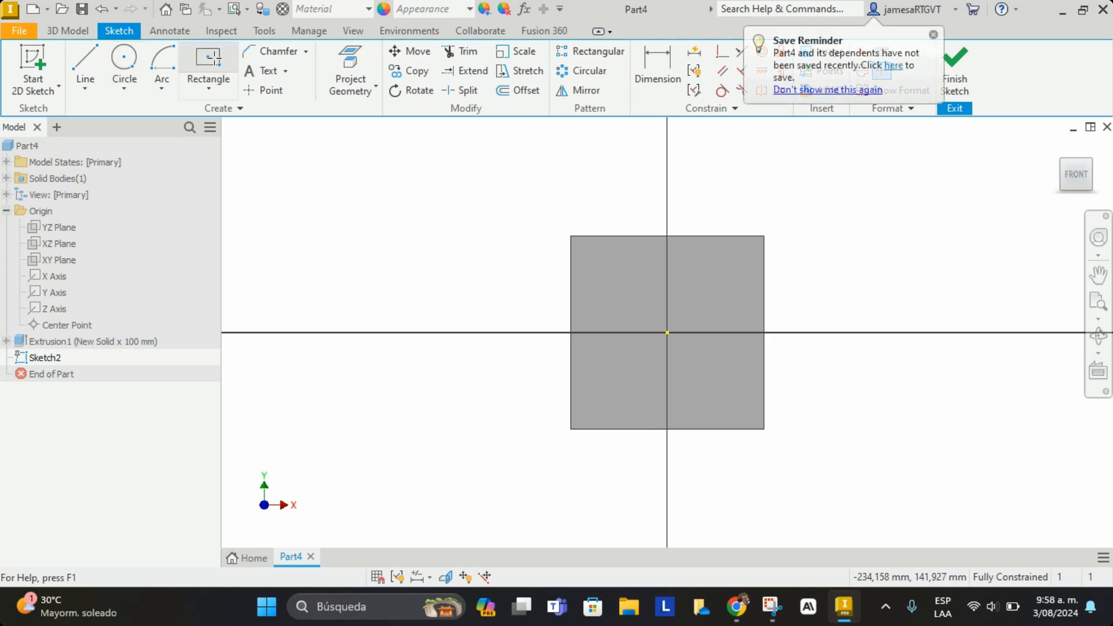
pyautogui.click(667, 333)
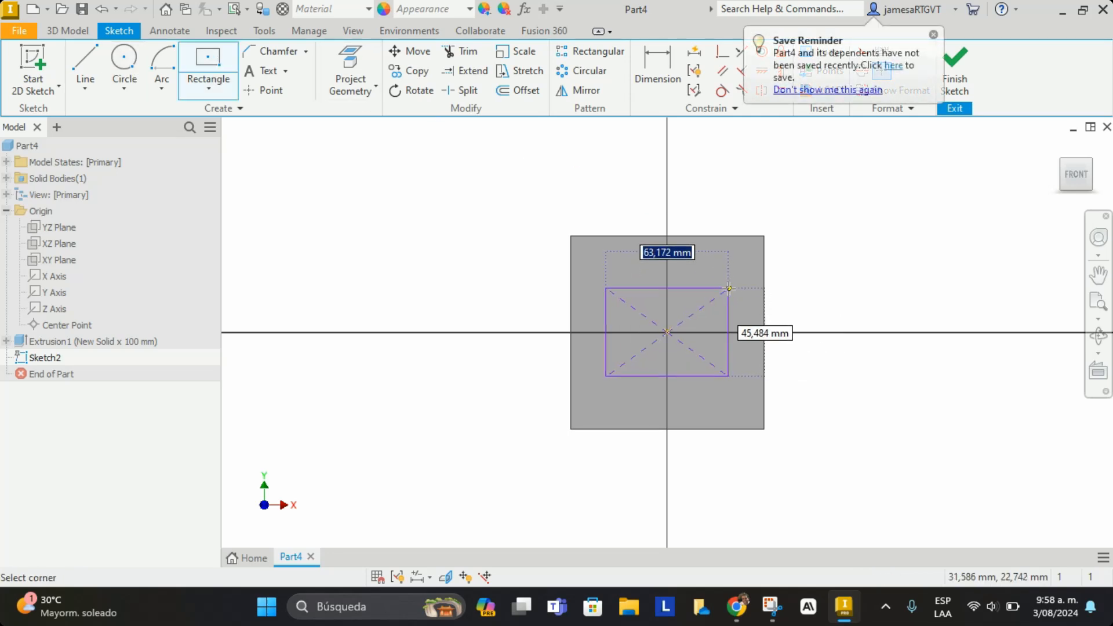
pyautogui.click(718, 284)
# Dimension the rectangle on the cube's front face to 50 mm wide and 60 mm high
pyautogui.click(657, 64)
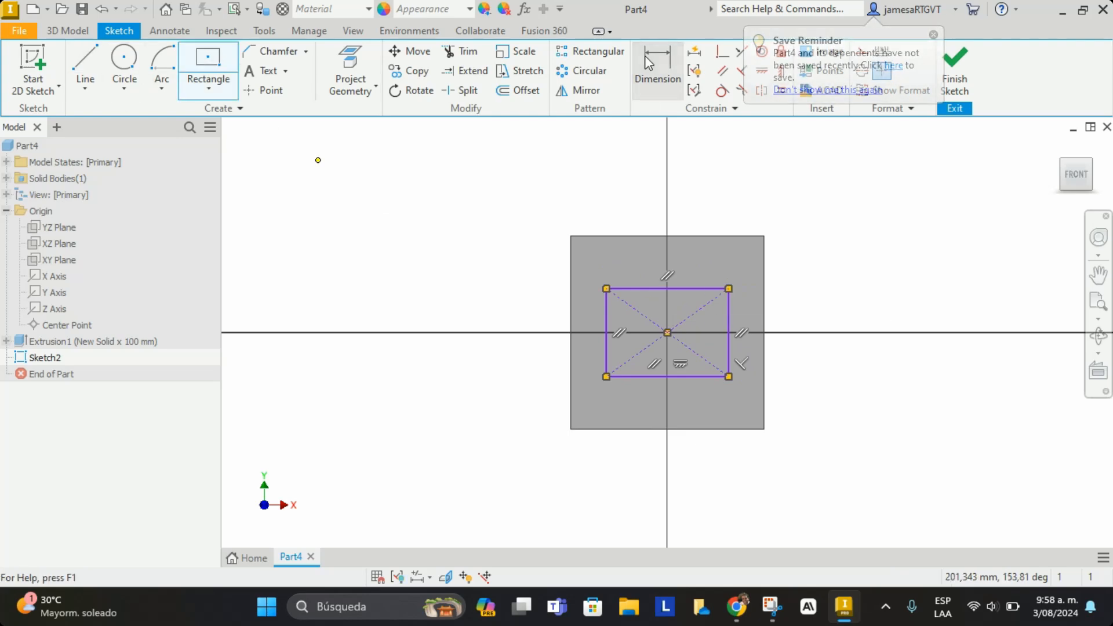
pyautogui.click(641, 288)
pyautogui.click(668, 200)
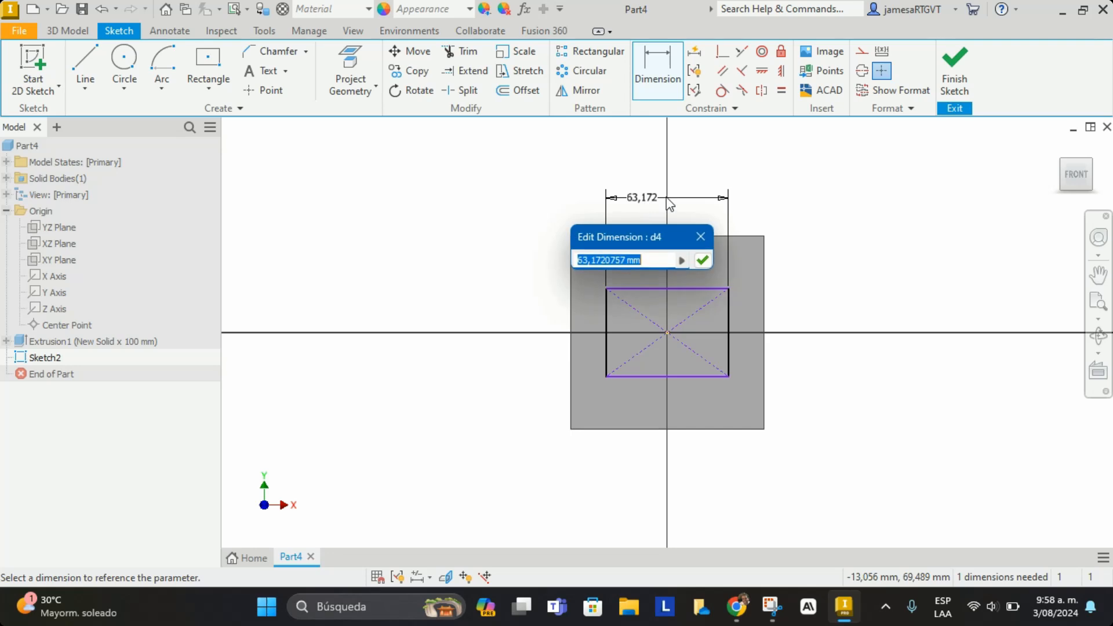
pyautogui.write('50')
pyautogui.press('Return')
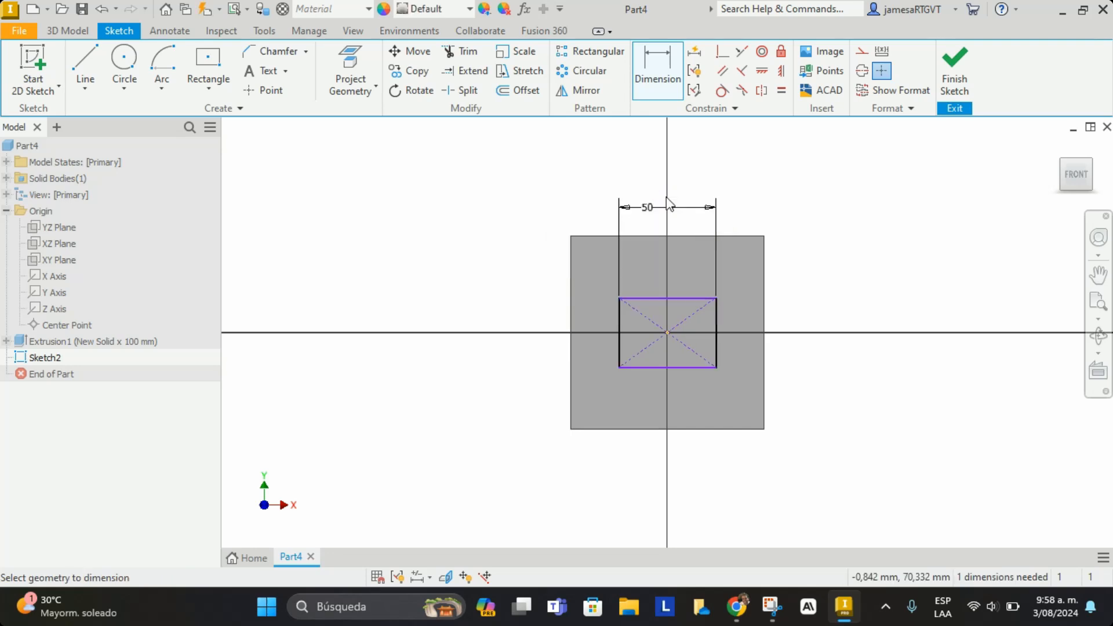
pyautogui.click(620, 319)
pyautogui.click(479, 326)
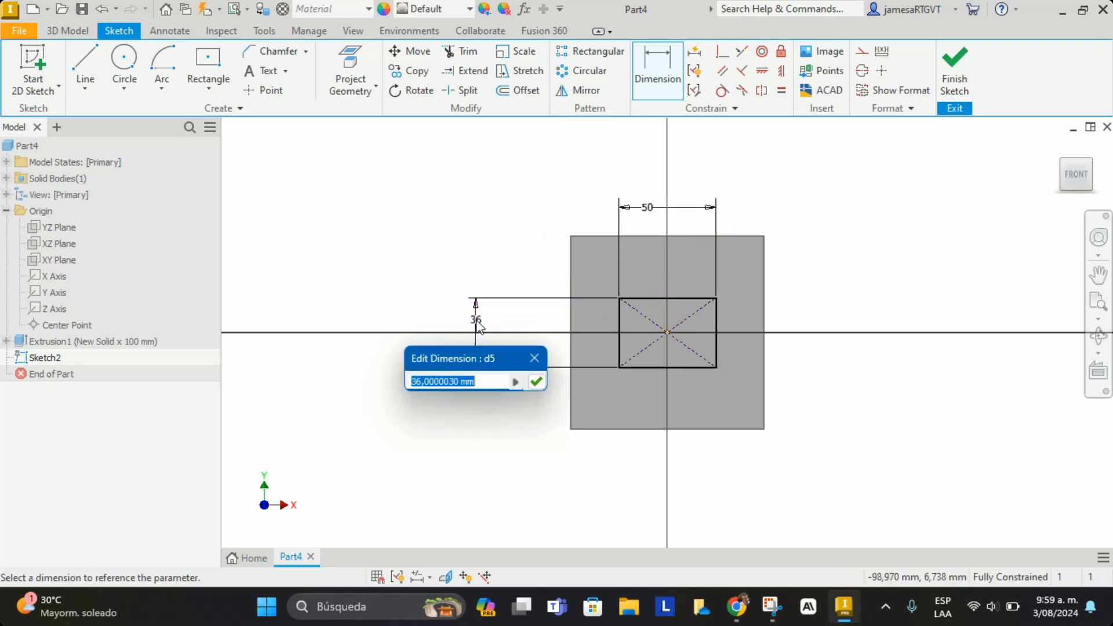
pyautogui.write('60')
pyautogui.press('Return')
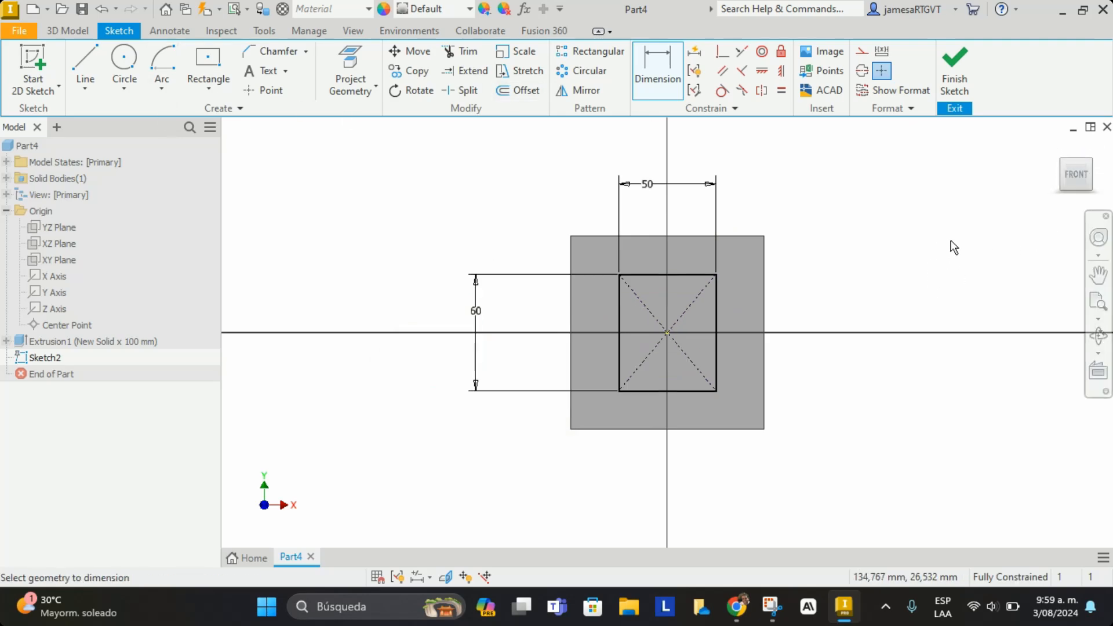
# Extrude the 50 by 60 mm rectangle 50 mm outward from the front face, joined to the cube
pyautogui.keyDown('shift'); pyautogui.moveTo(945, 237); pyautogui.dragTo(891, 246, button='middle'); pyautogui.keyUp('shift')
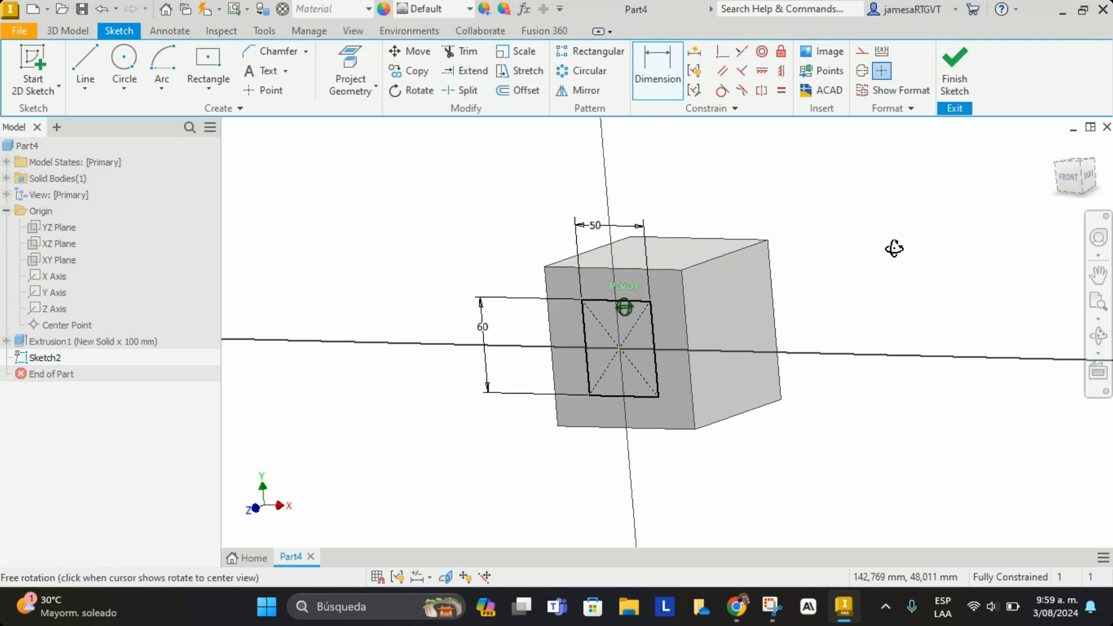
pyautogui.click(75, 34)
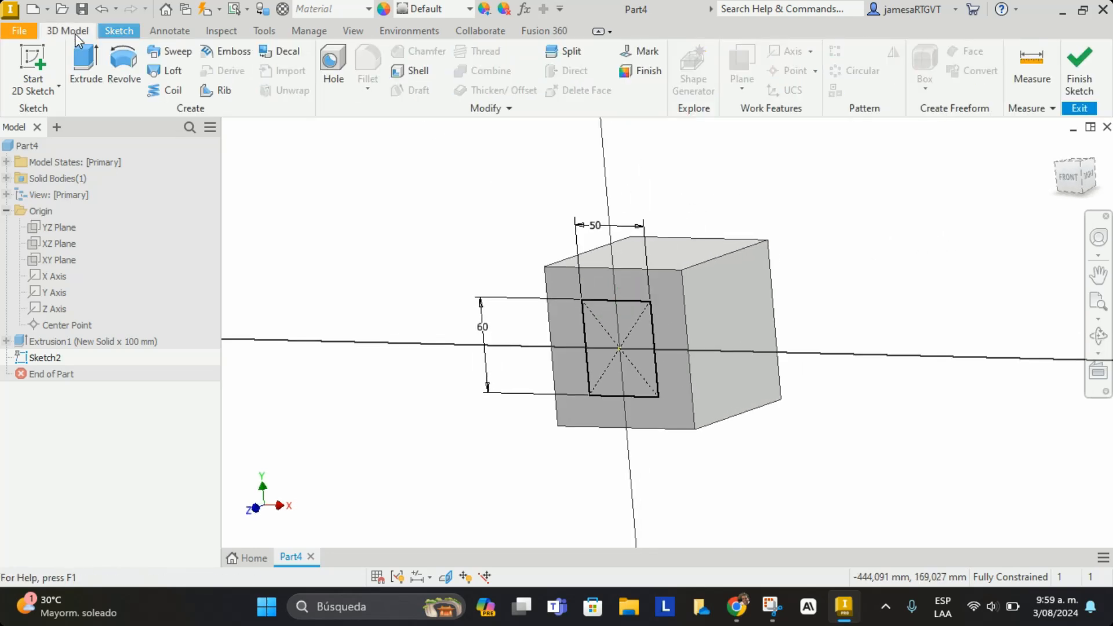
pyautogui.click(87, 69)
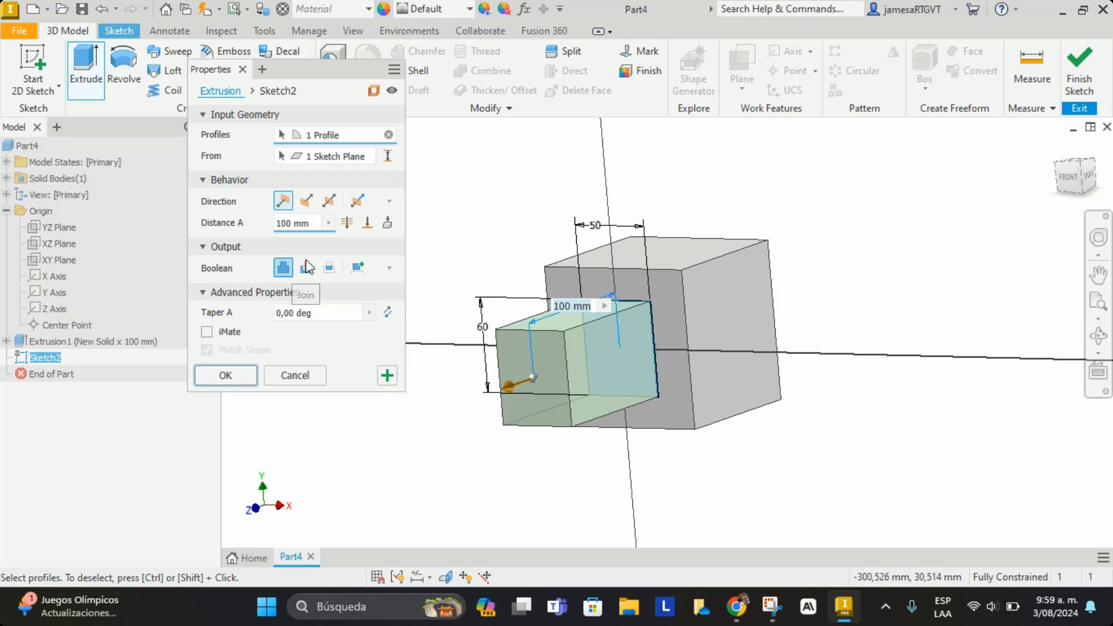
pyautogui.click(312, 224)
pyautogui.write('50')
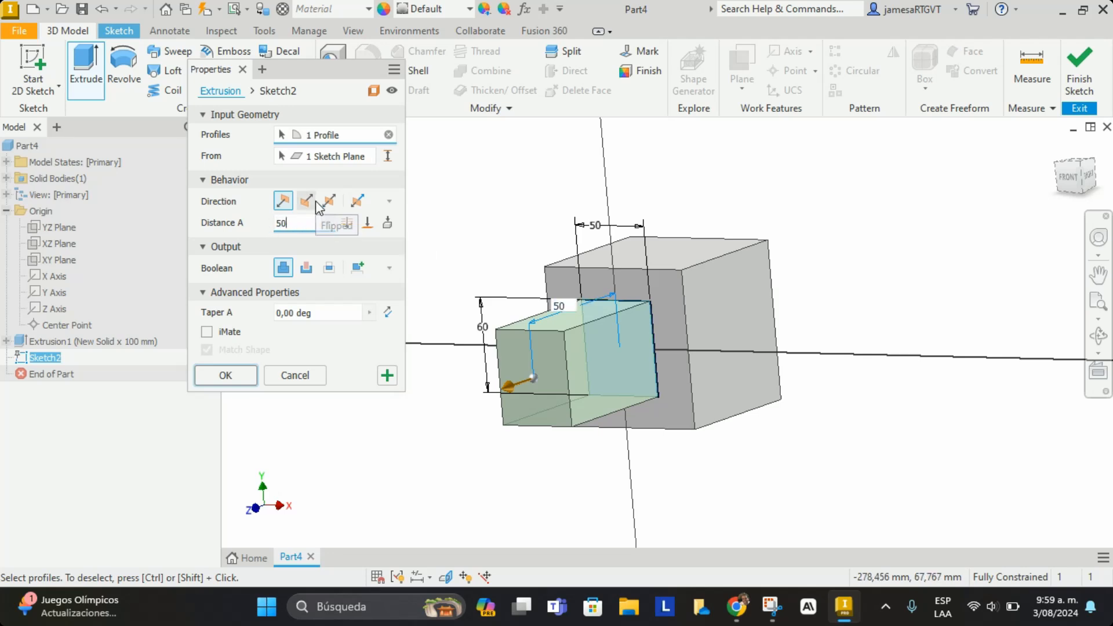
pyautogui.click(225, 375)
# Start a new sketch on the cube's back face, opposite the protruding block
pyautogui.click(353, 30)
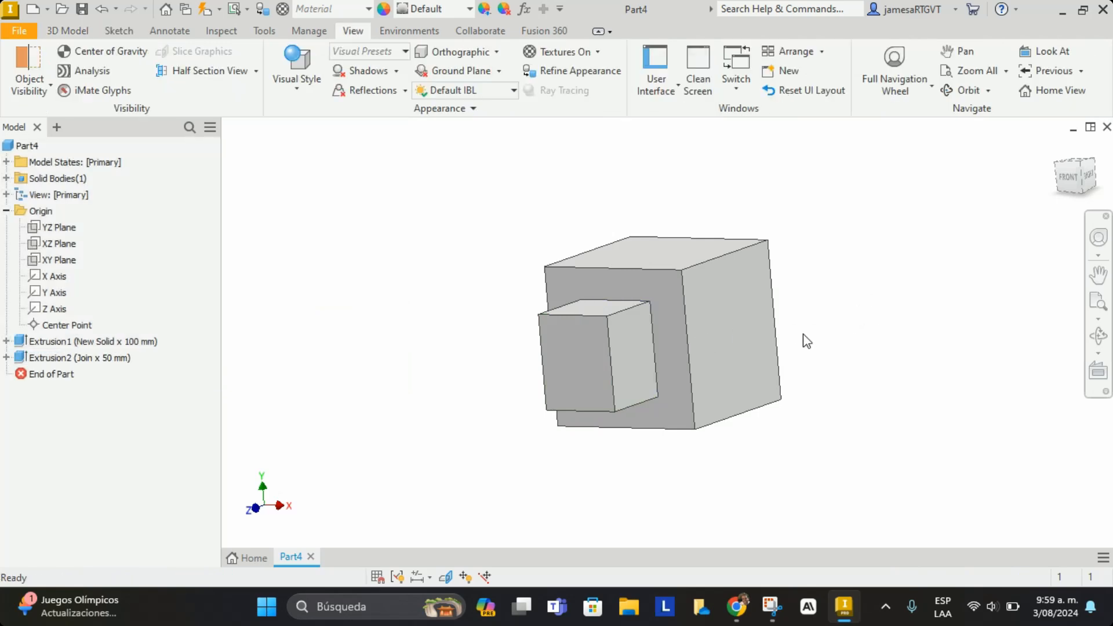
pyautogui.keyDown('shift'); pyautogui.moveTo(795, 344); pyautogui.dragTo(746, 307, button='middle'); pyautogui.keyUp('shift')
pyautogui.click(746, 307)
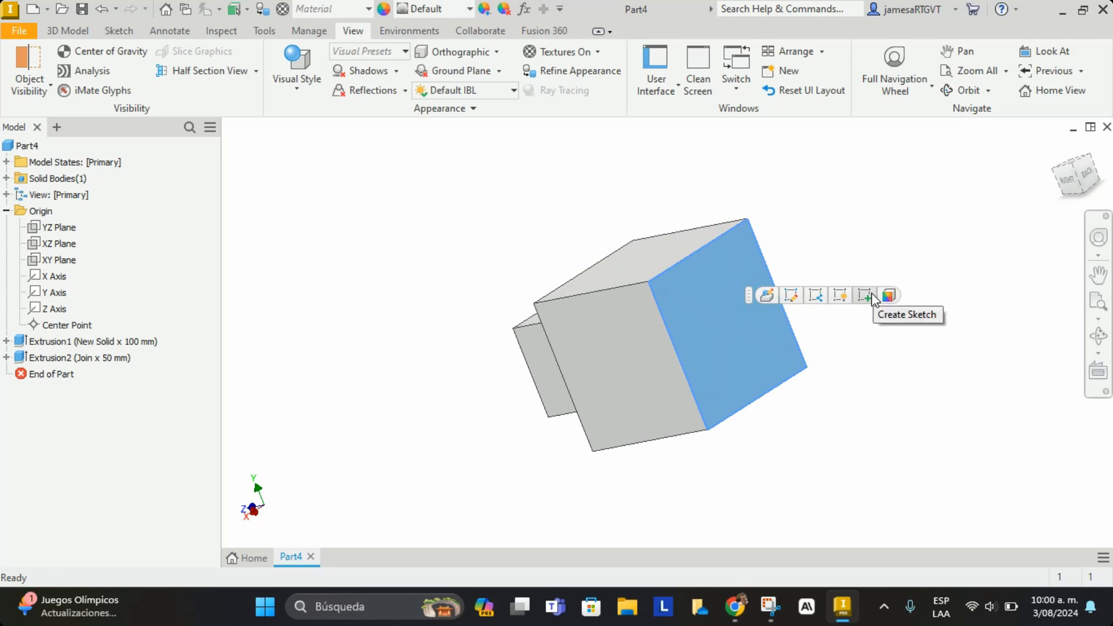
pyautogui.click(892, 358)
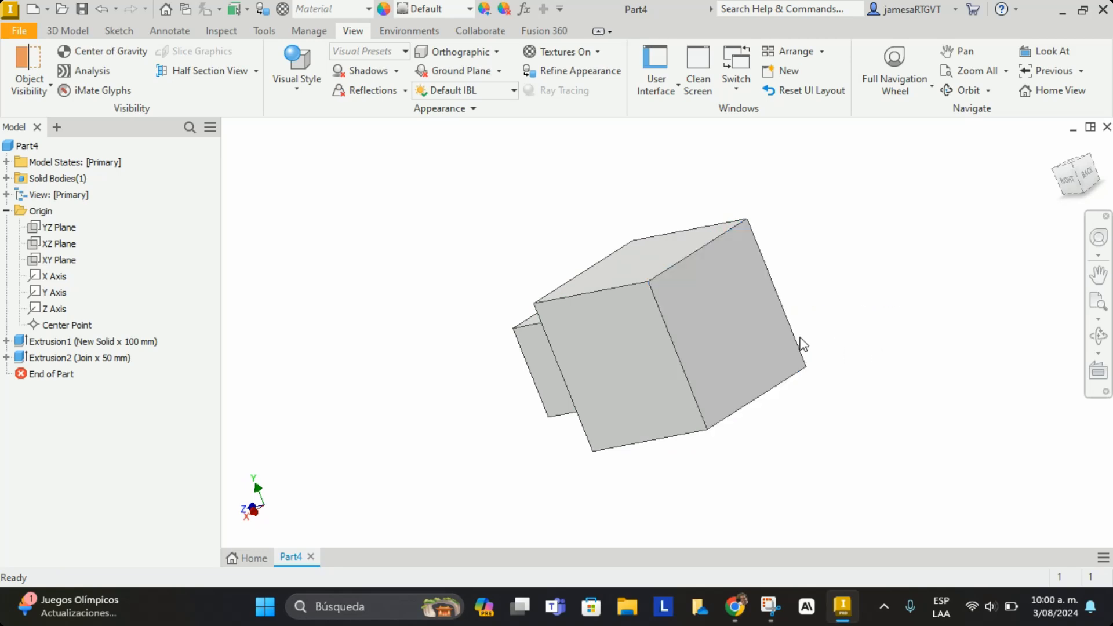
pyautogui.click(1104, 346)
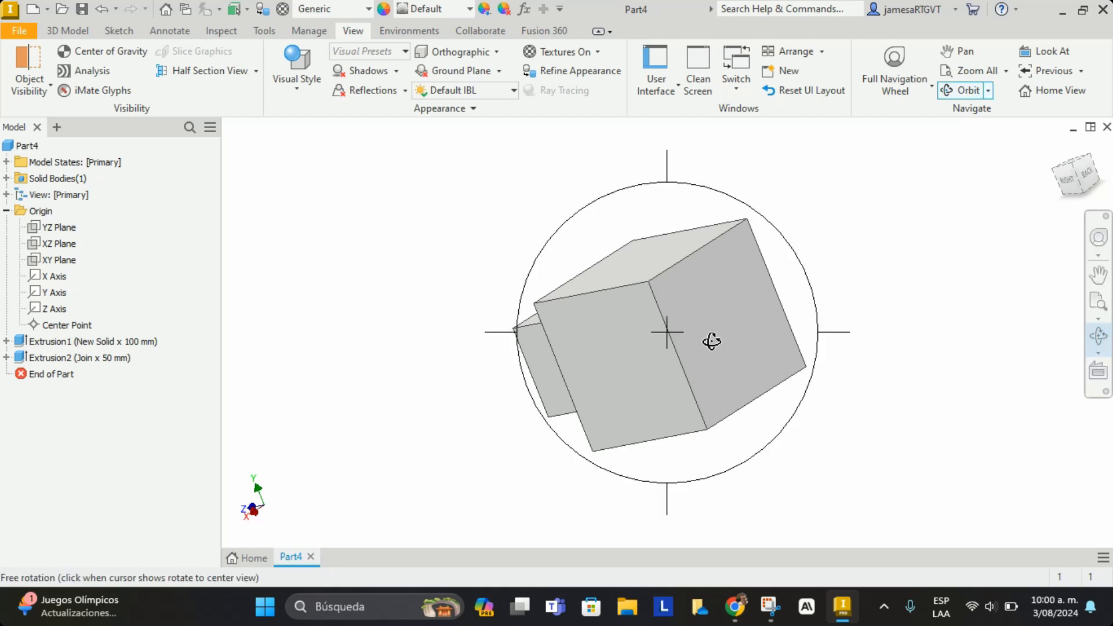
pyautogui.moveTo(712, 340); pyautogui.dragTo(731, 448)
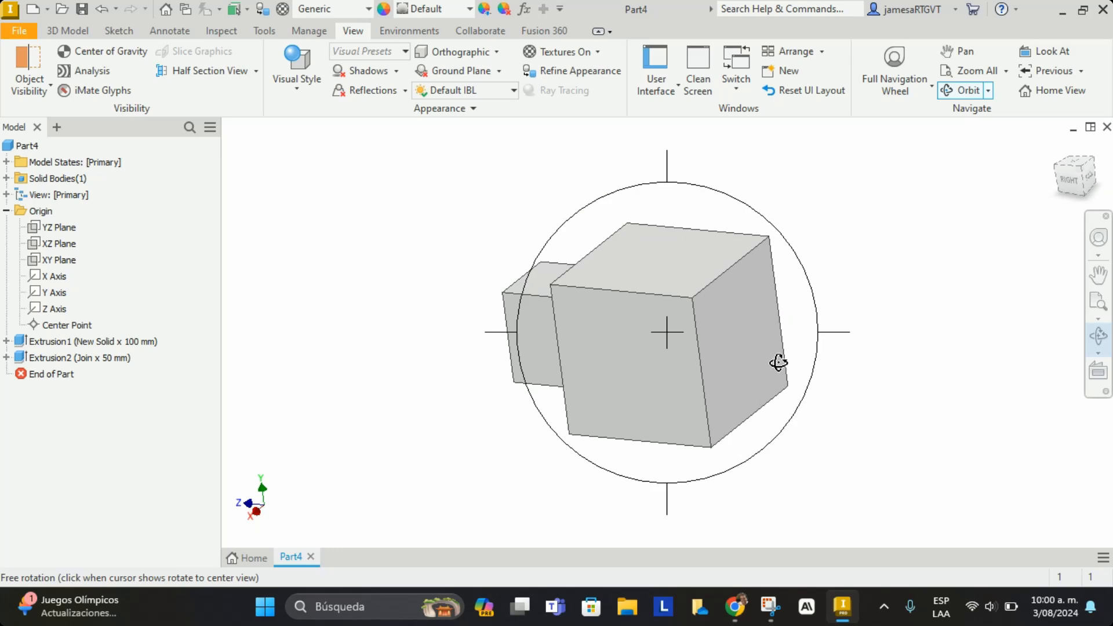
pyautogui.press('Escape')
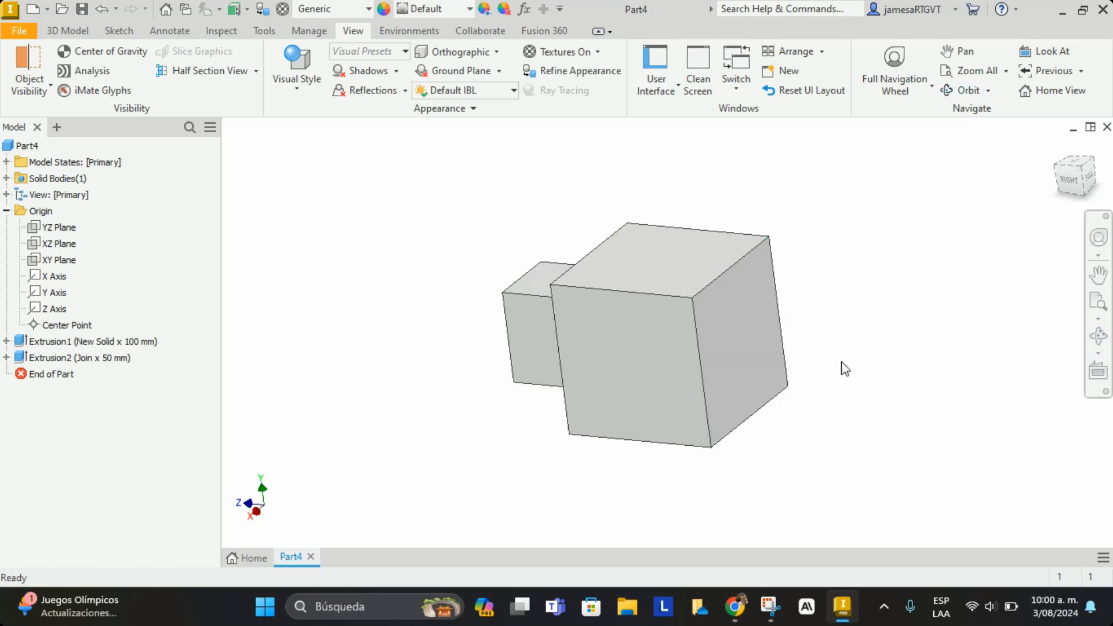
pyautogui.click(736, 344)
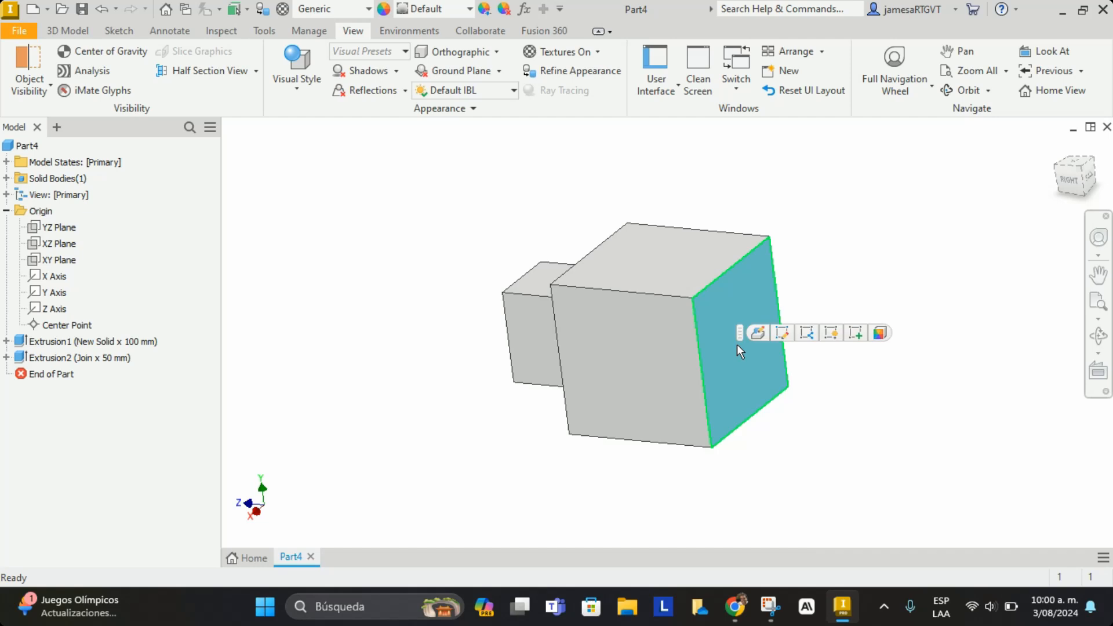
pyautogui.click(855, 333)
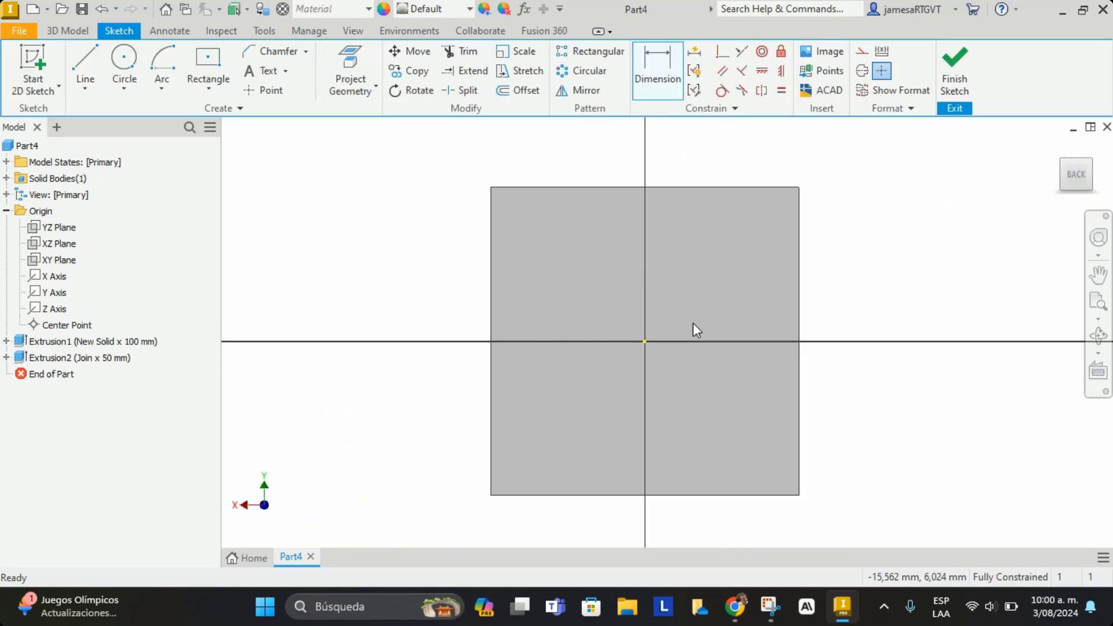
# Draw a circle centred on the sketch origin of the cube's back face and dimension its diameter to 50 mm
pyautogui.click(134, 63)
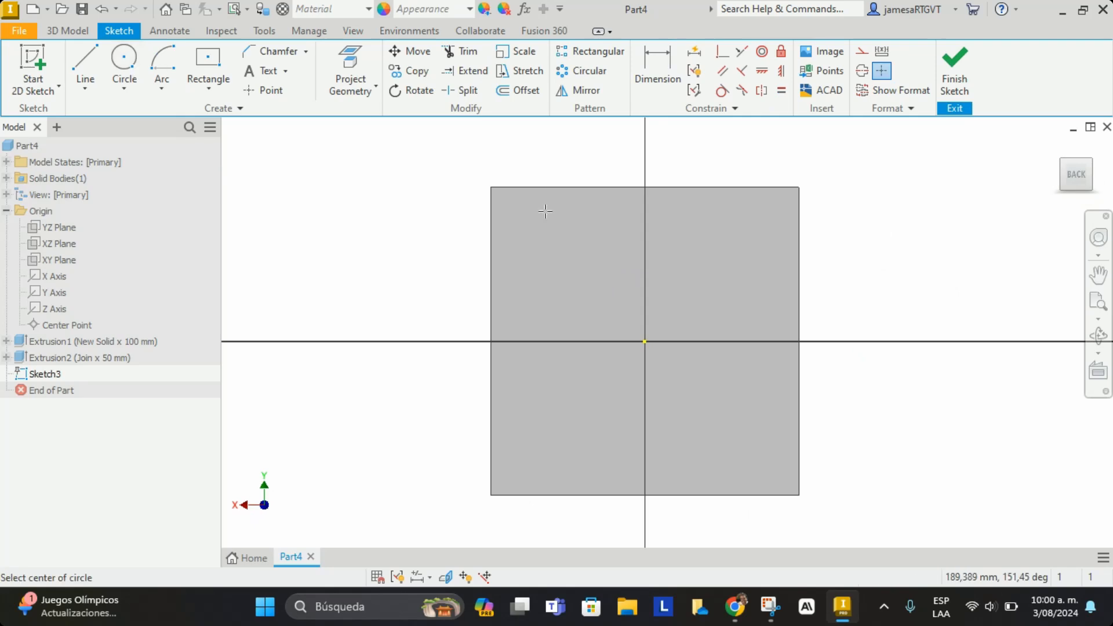
pyautogui.click(645, 342)
pyautogui.click(698, 401)
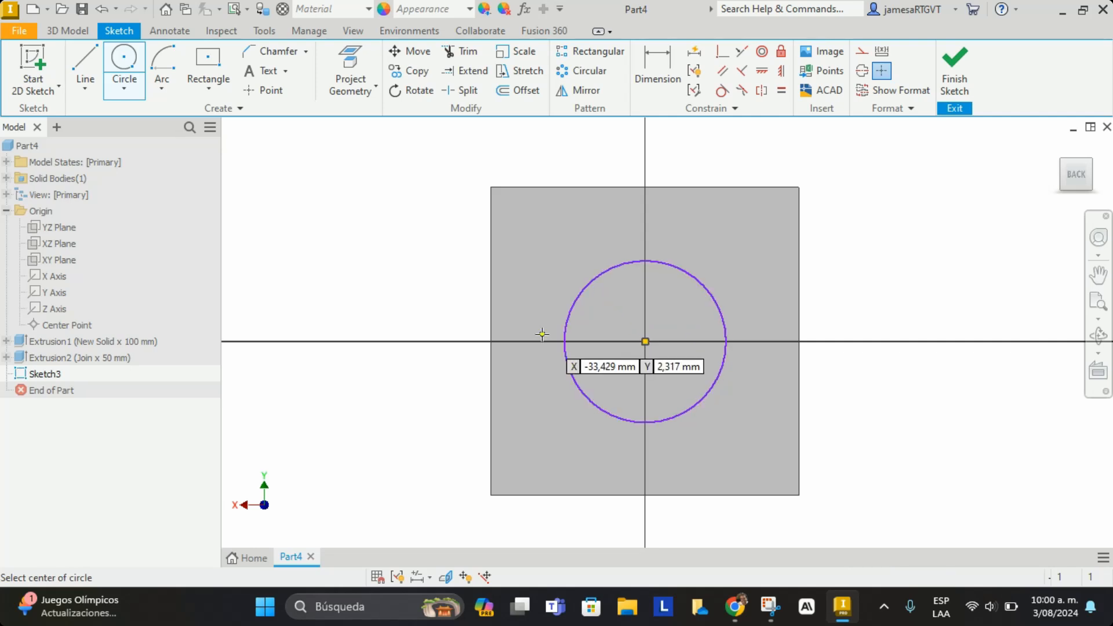
pyautogui.click(657, 64)
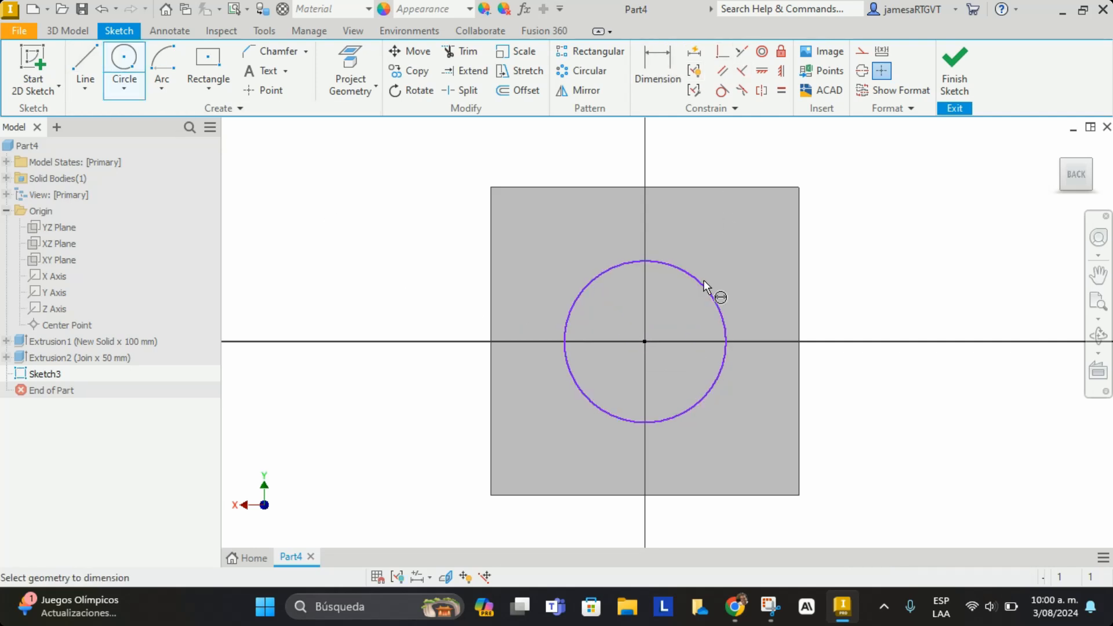
pyautogui.click(704, 281)
pyautogui.click(893, 262)
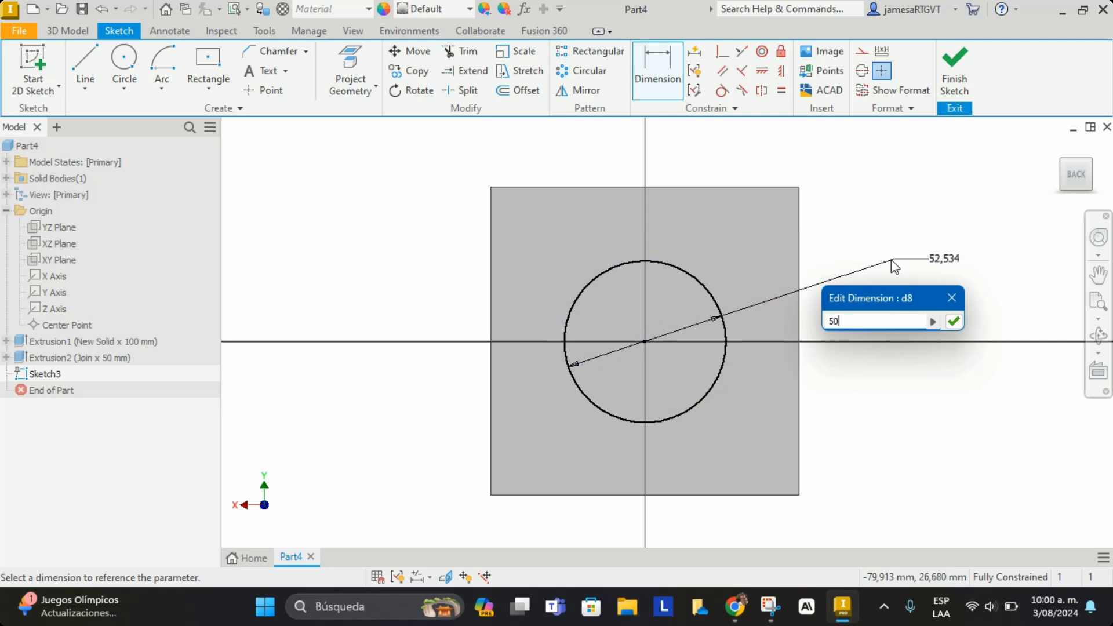
pyautogui.write('50')
pyautogui.press('Return')
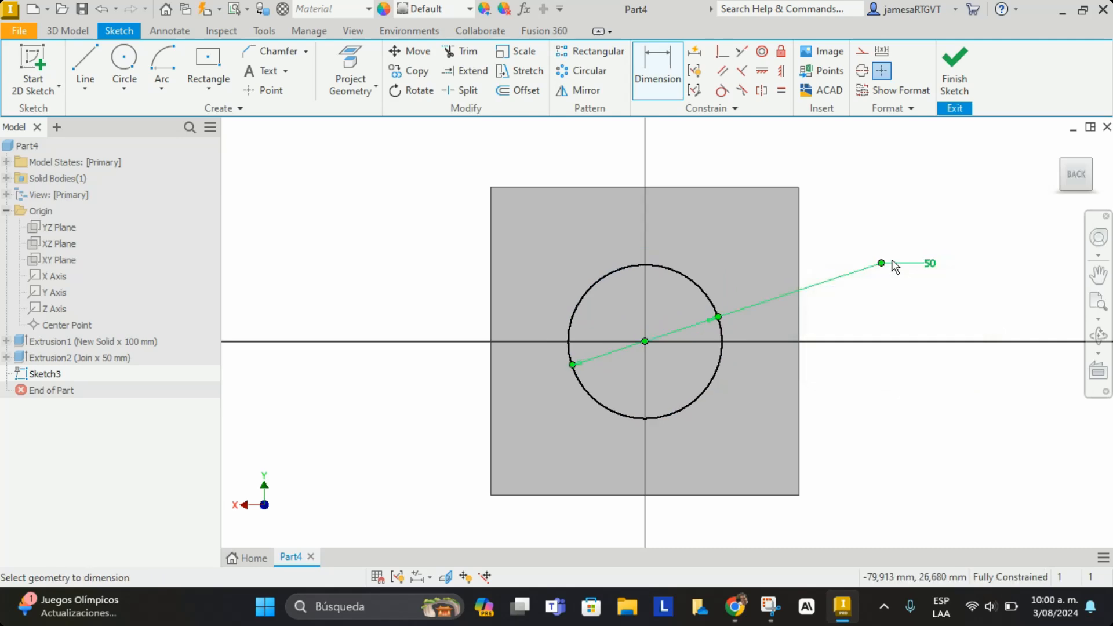
# Extrude the 50 mm circle 40 mm into the cube as a cut, with the taper left at 0 degrees
pyautogui.click(75, 33)
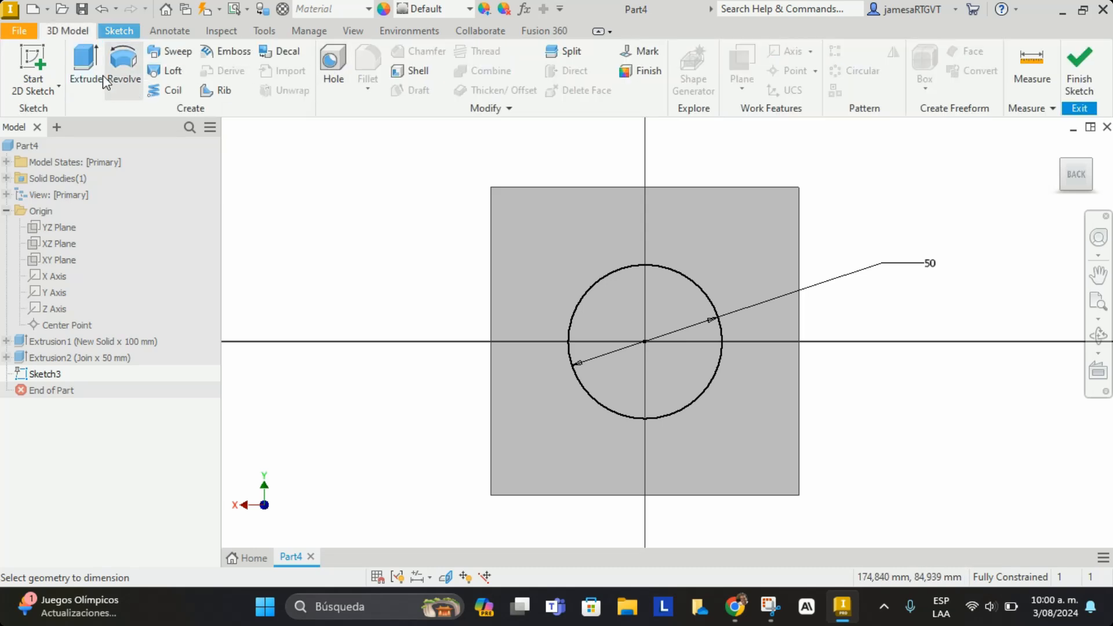
pyautogui.click(87, 69)
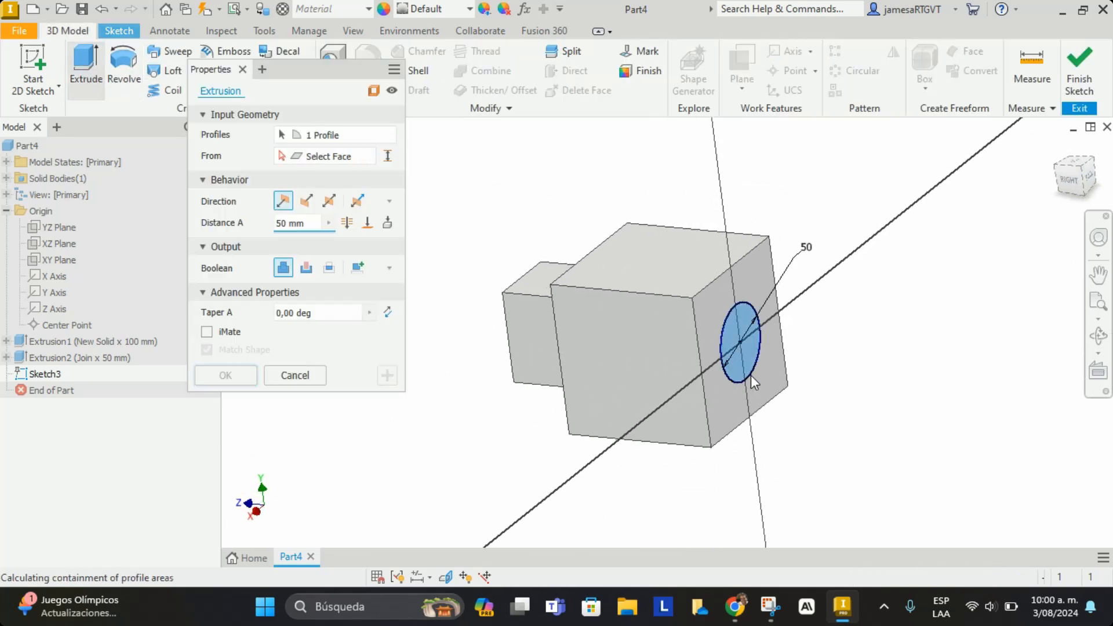
pyautogui.click(306, 268)
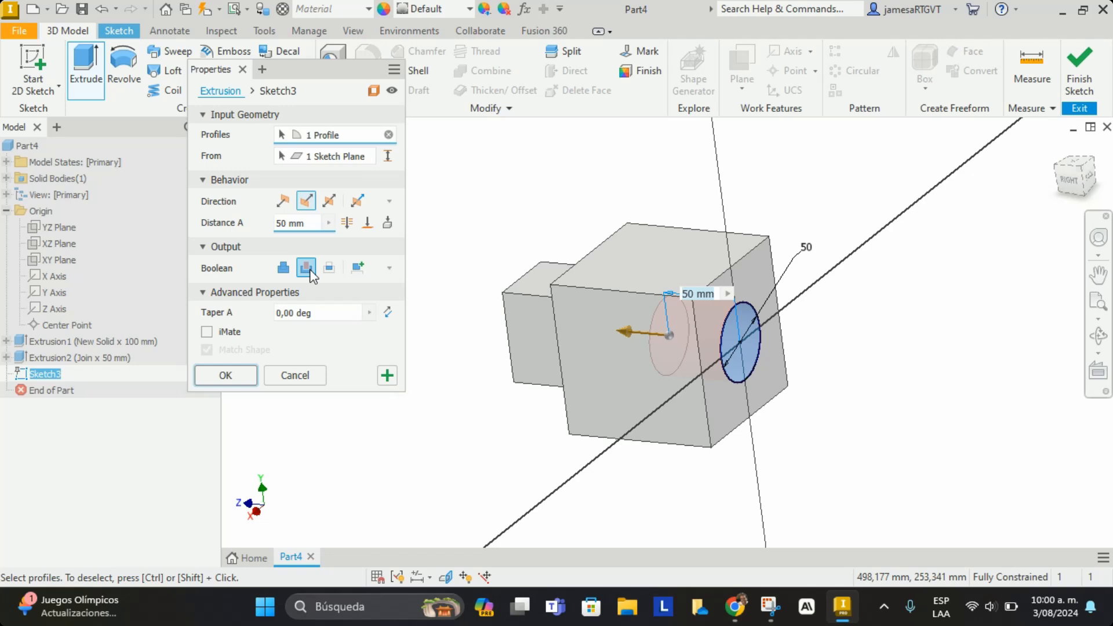
pyautogui.scroll(-2, 731, 357)
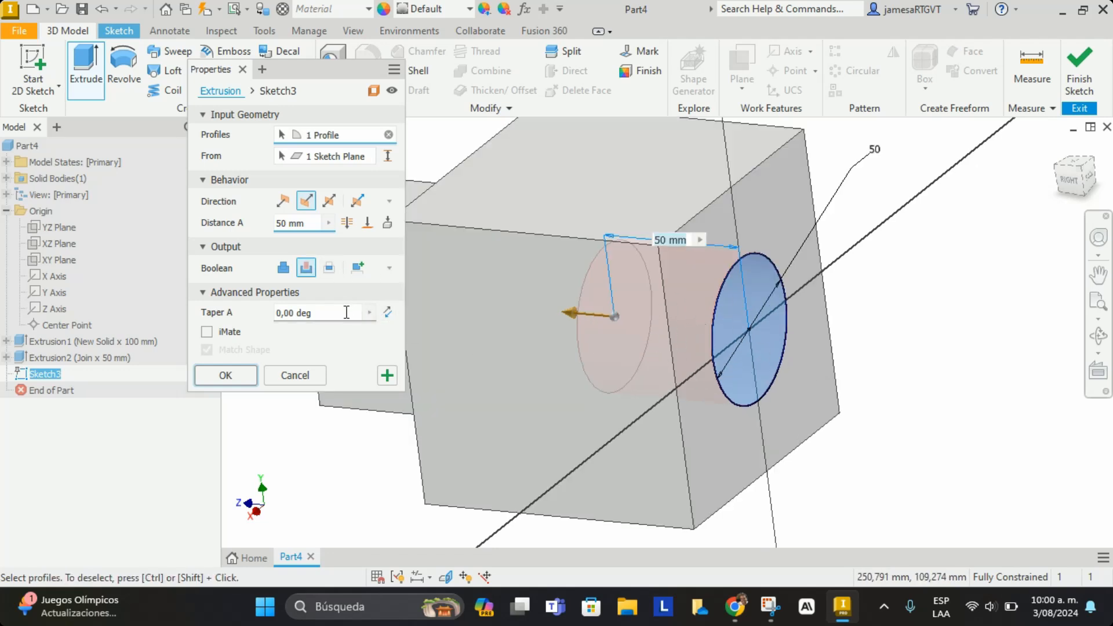
pyautogui.click(312, 228)
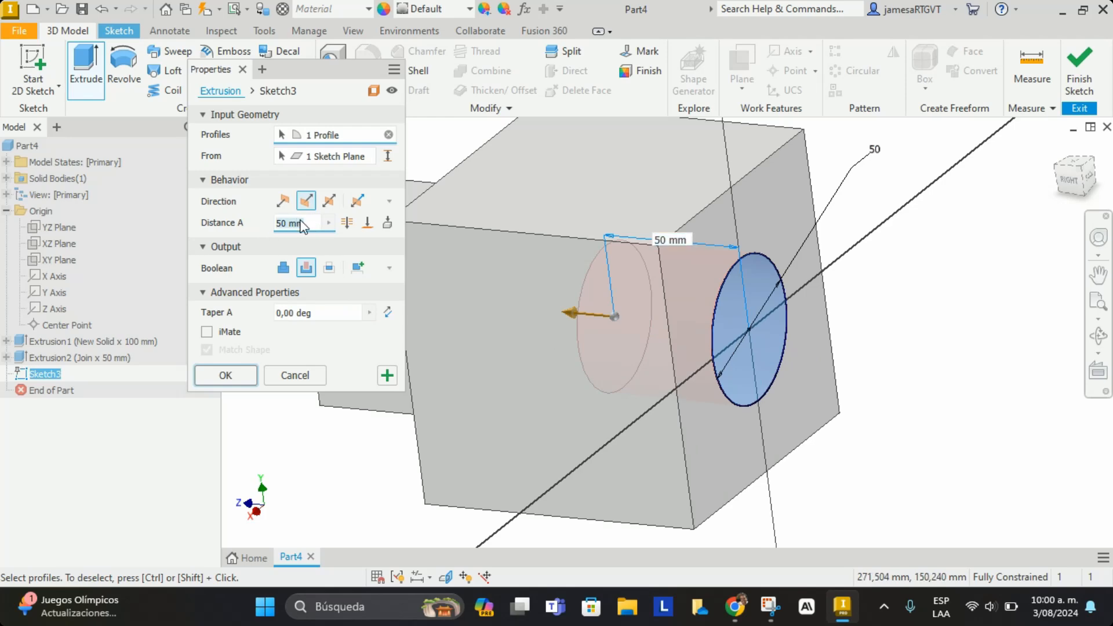
pyautogui.write('40')
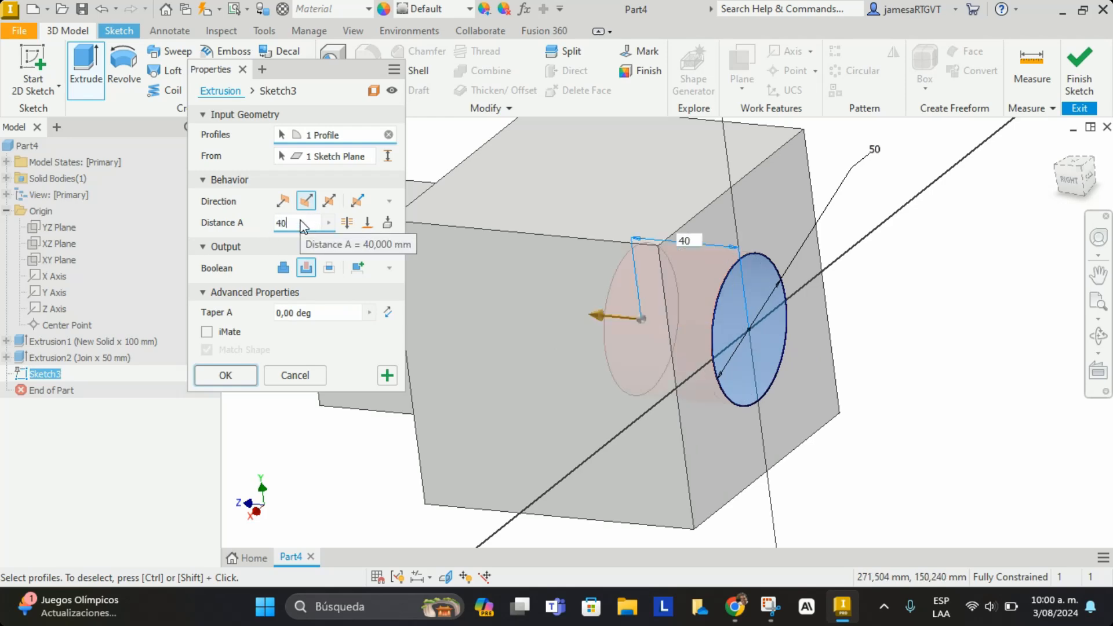
pyautogui.click(240, 376)
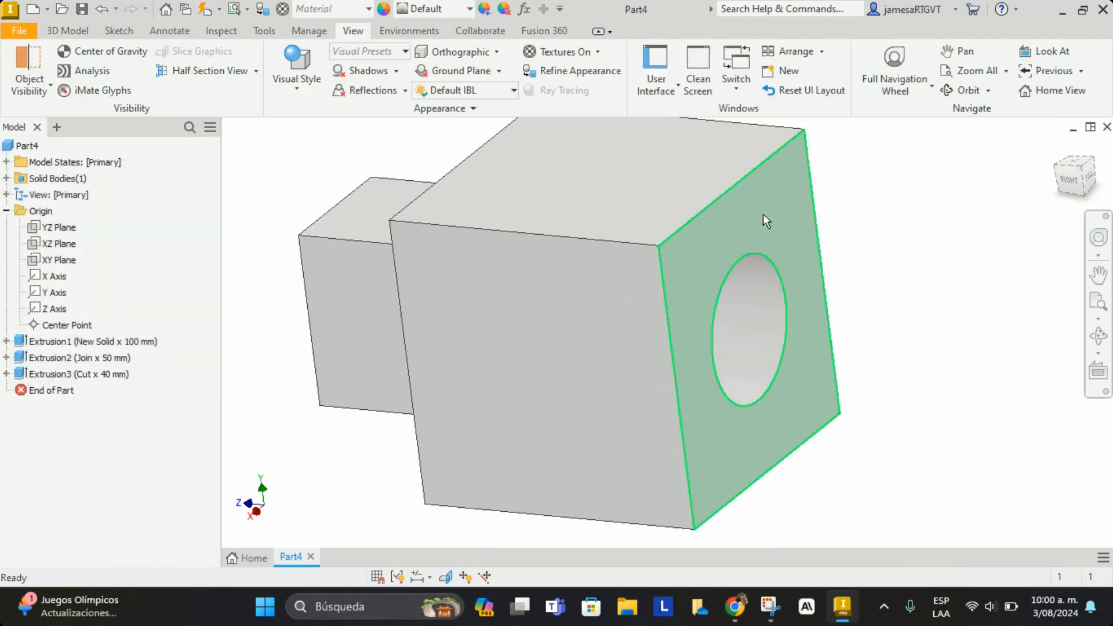
# Start a new sketch on the cube's right face, between the protruding block and the circular pocket
pyautogui.keyDown('shift'); pyautogui.moveTo(735, 322); pyautogui.dragTo(708, 342, button='middle'); pyautogui.keyUp('shift')
pyautogui.click(623, 329)
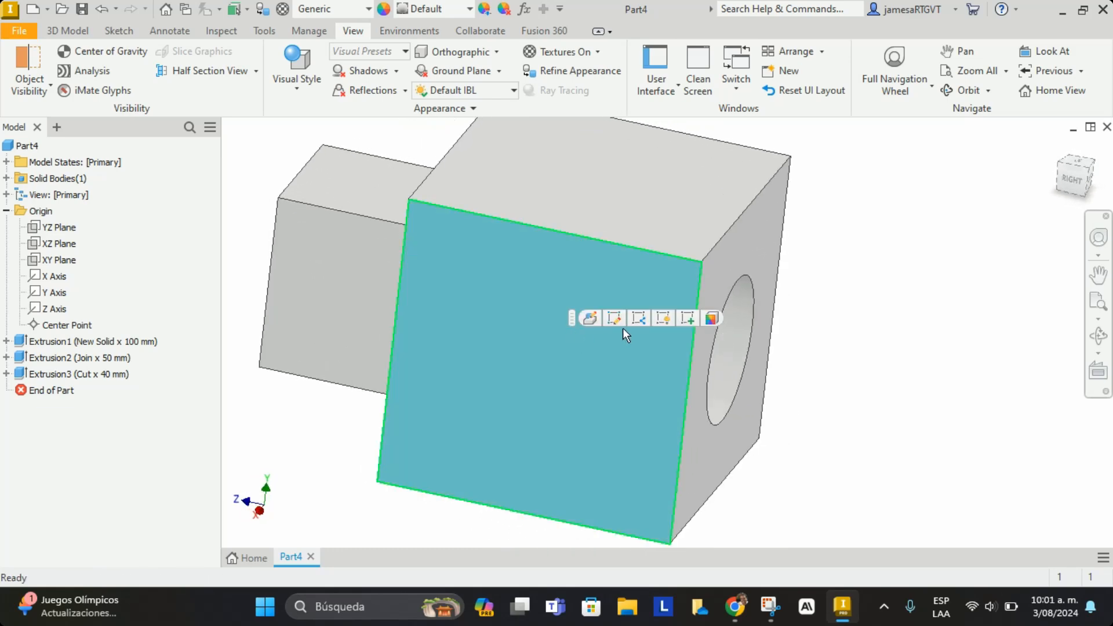
pyautogui.click(688, 318)
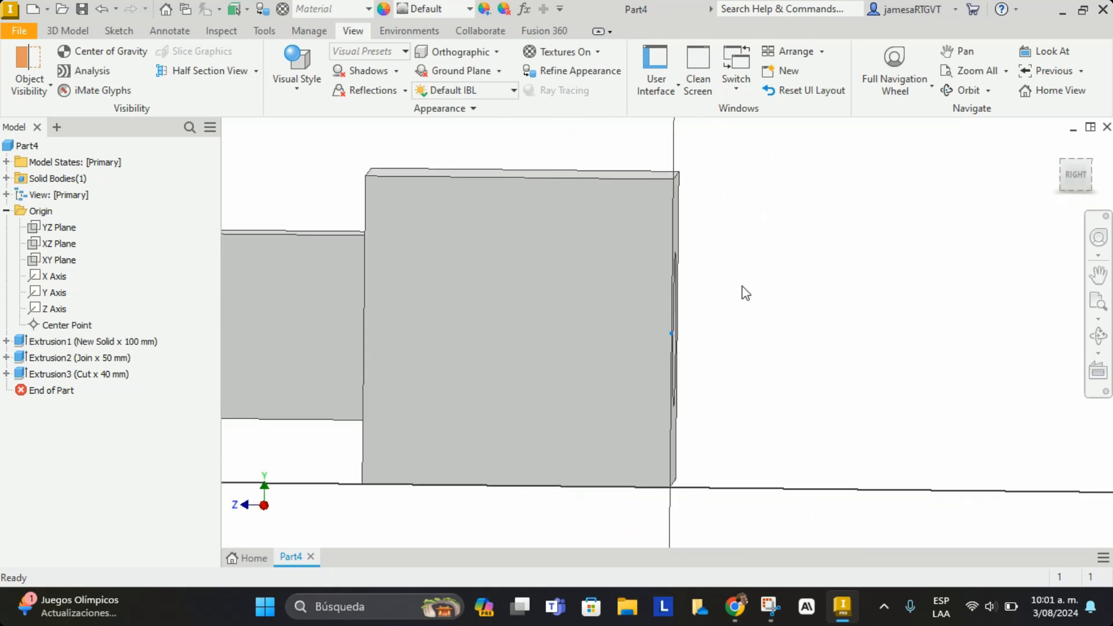
pyautogui.click(210, 89)
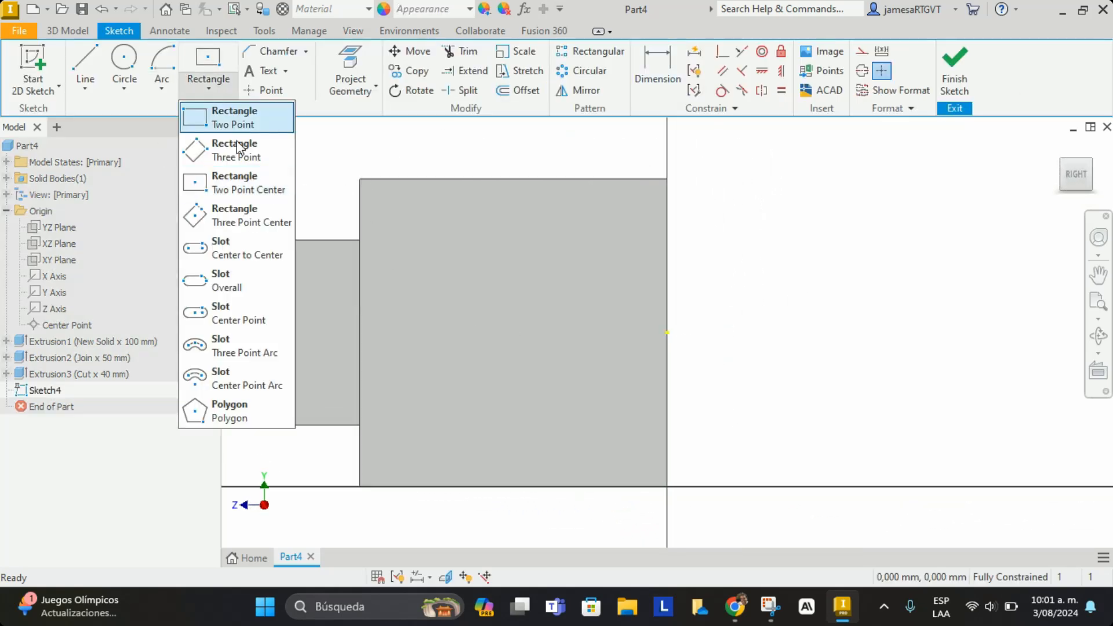
pyautogui.click(250, 399)
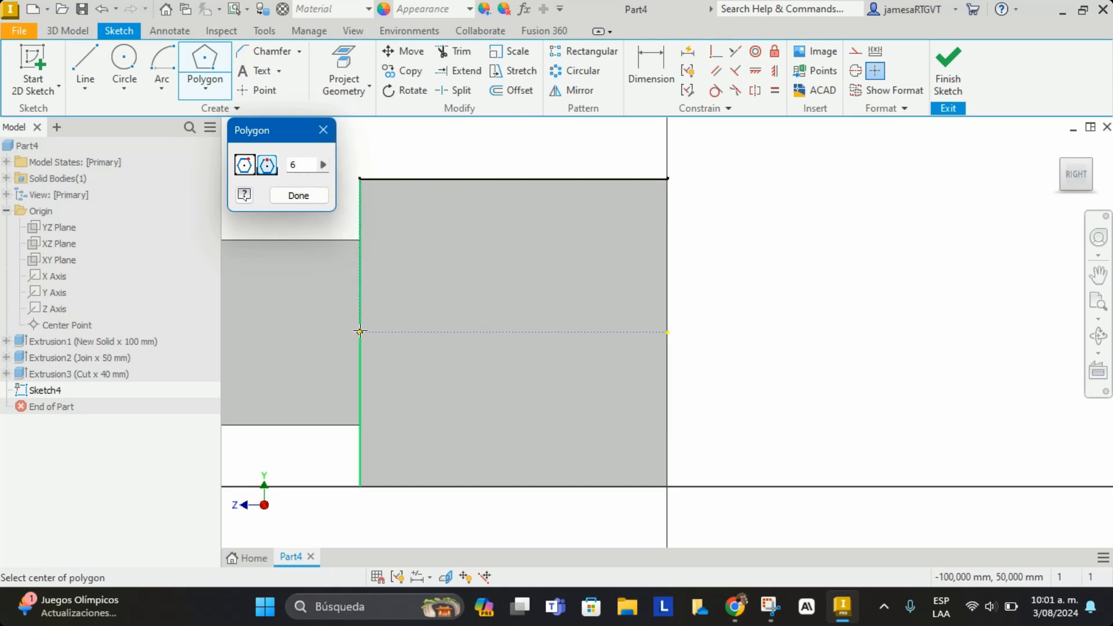
pyautogui.click(323, 130)
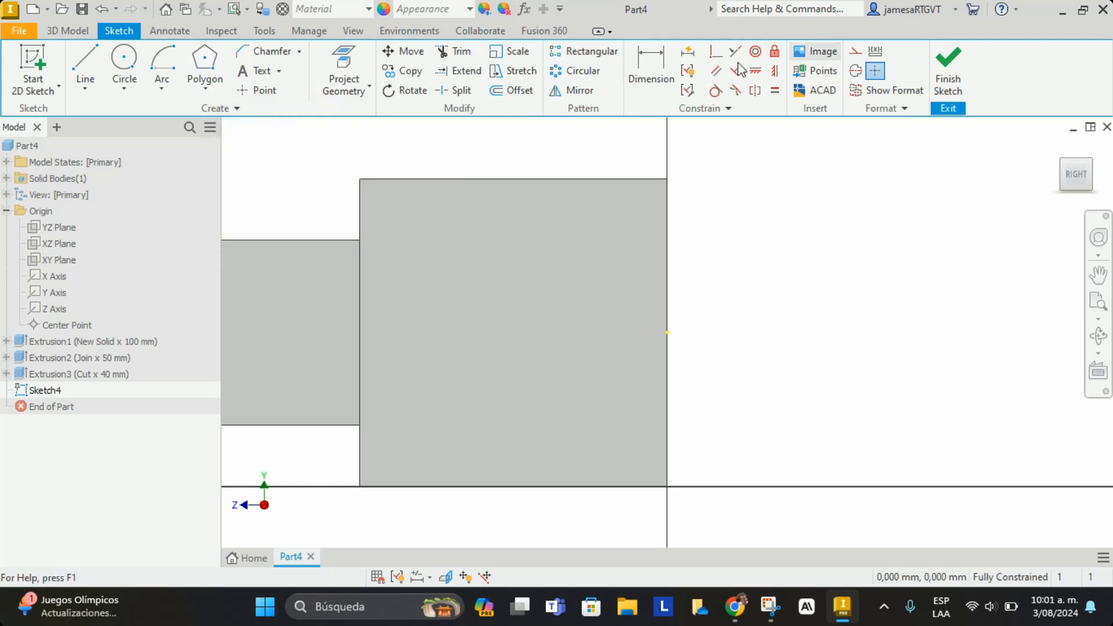
# Draw a horizontal line across the middle of the cube's right face, joining the midpoints of its two vertical edges
pyautogui.click(86, 61)
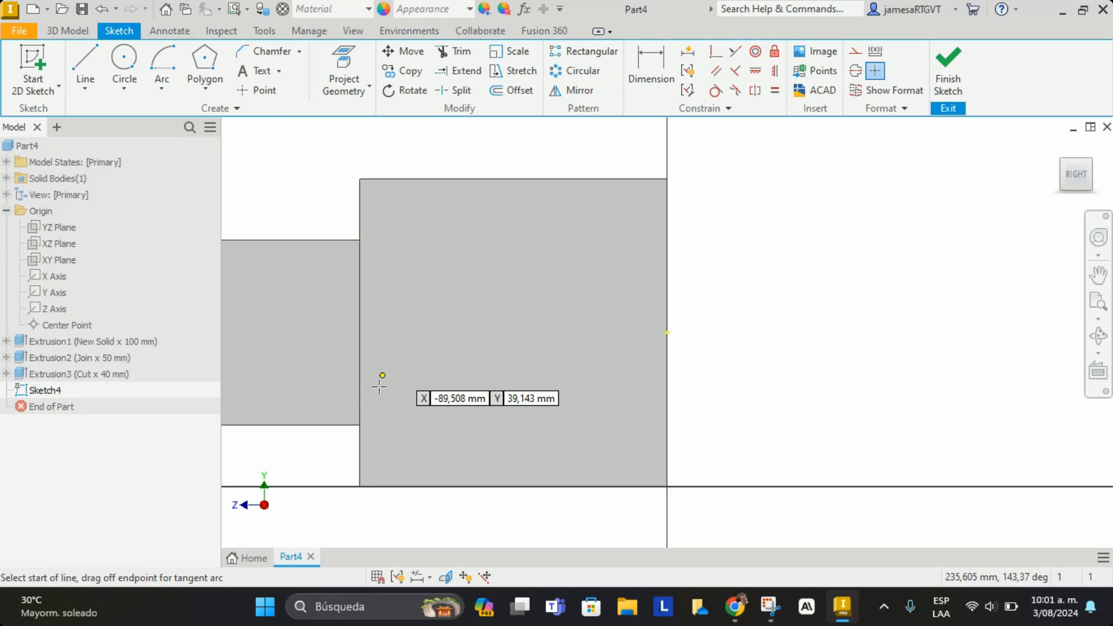
pyautogui.click(358, 333)
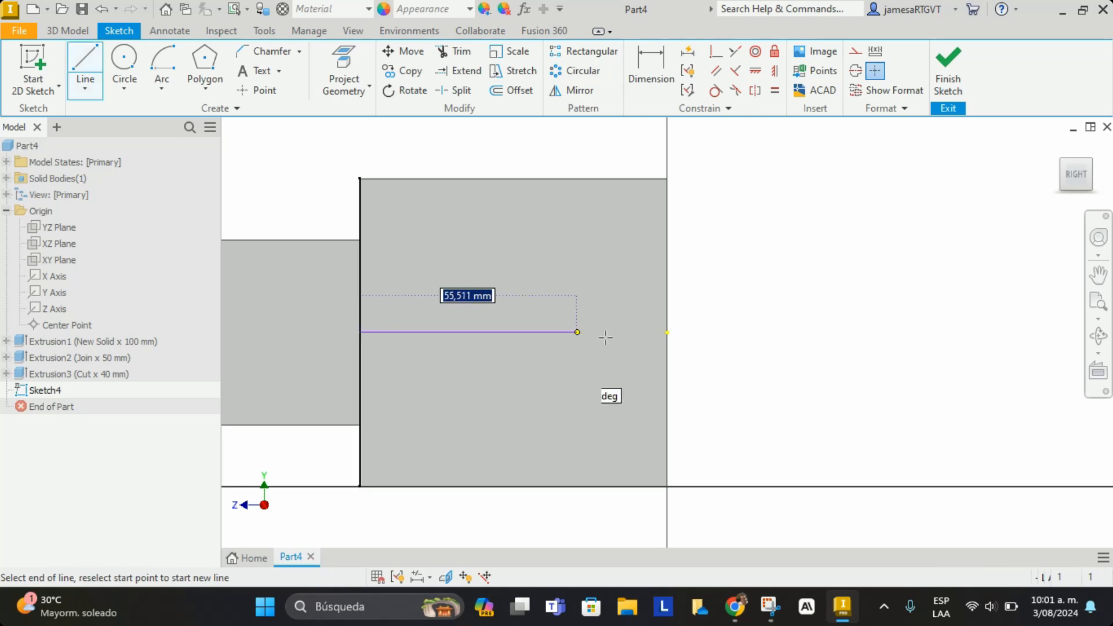
pyautogui.click(667, 332)
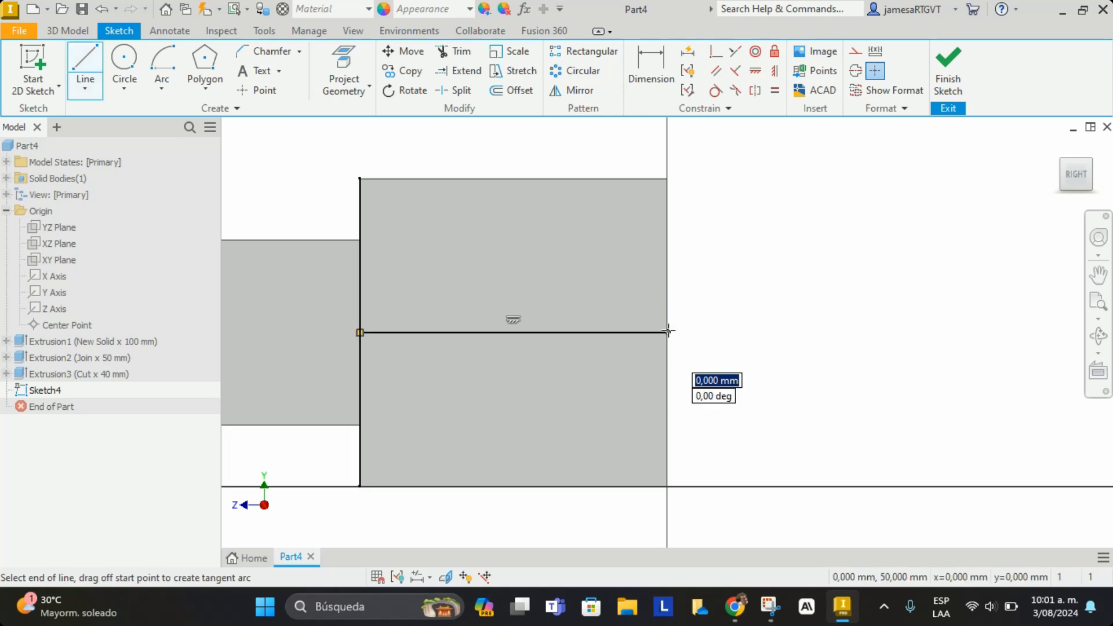
pyautogui.press('Escape')
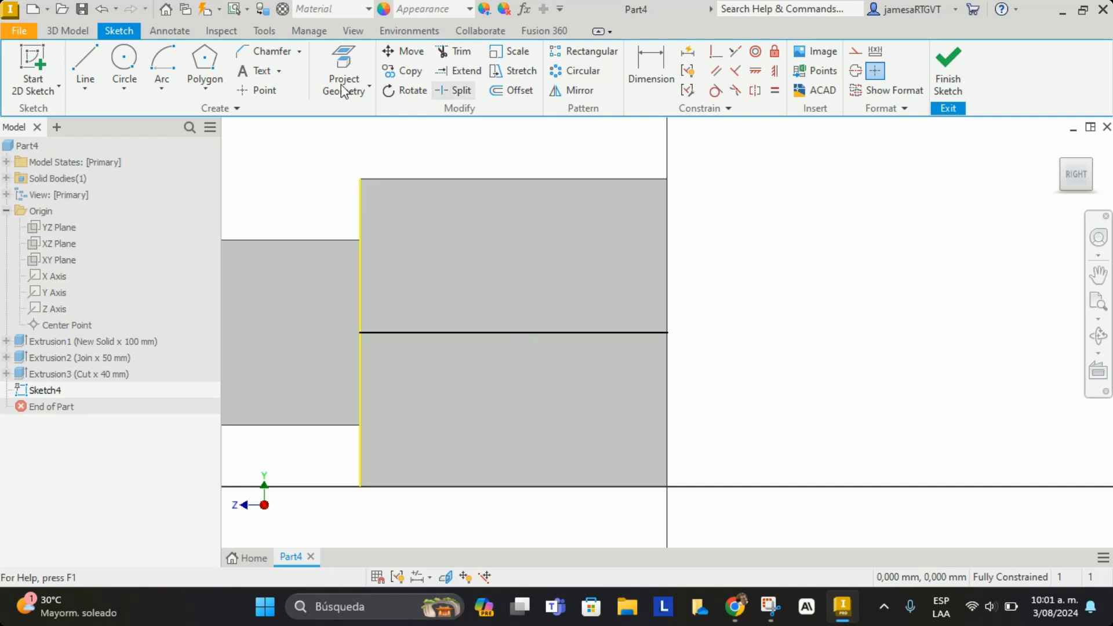
# Draw an inscribed six-sided polygon centred on the line's midpoint, with a vertex straight up and about 83 mm between opposite vertices
pyautogui.click(204, 61)
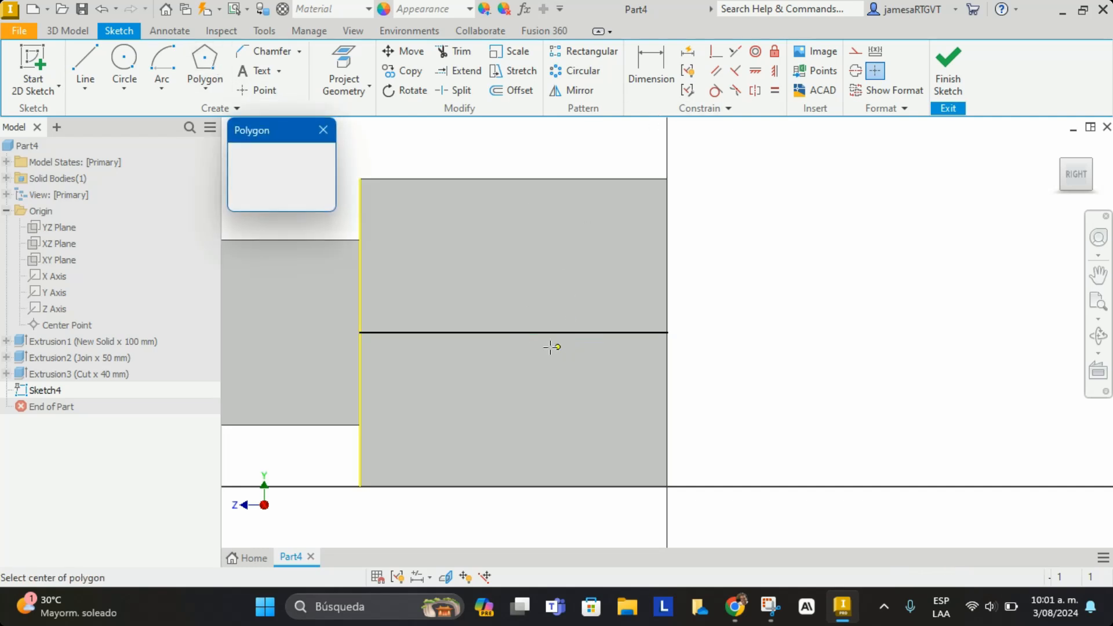
pyautogui.click(514, 332)
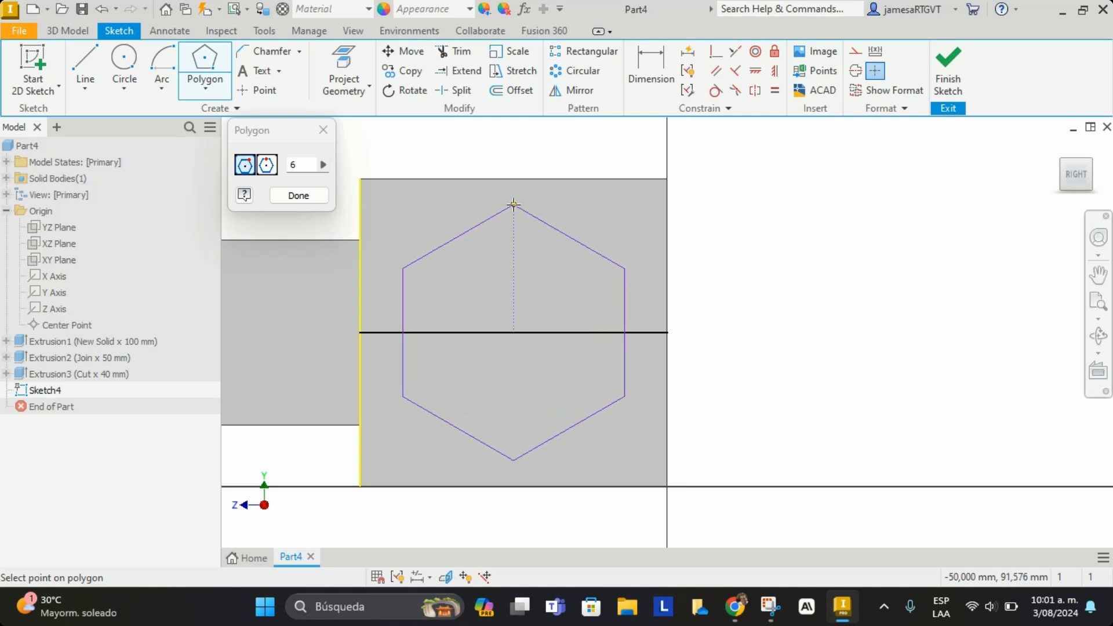
pyautogui.click(513, 204)
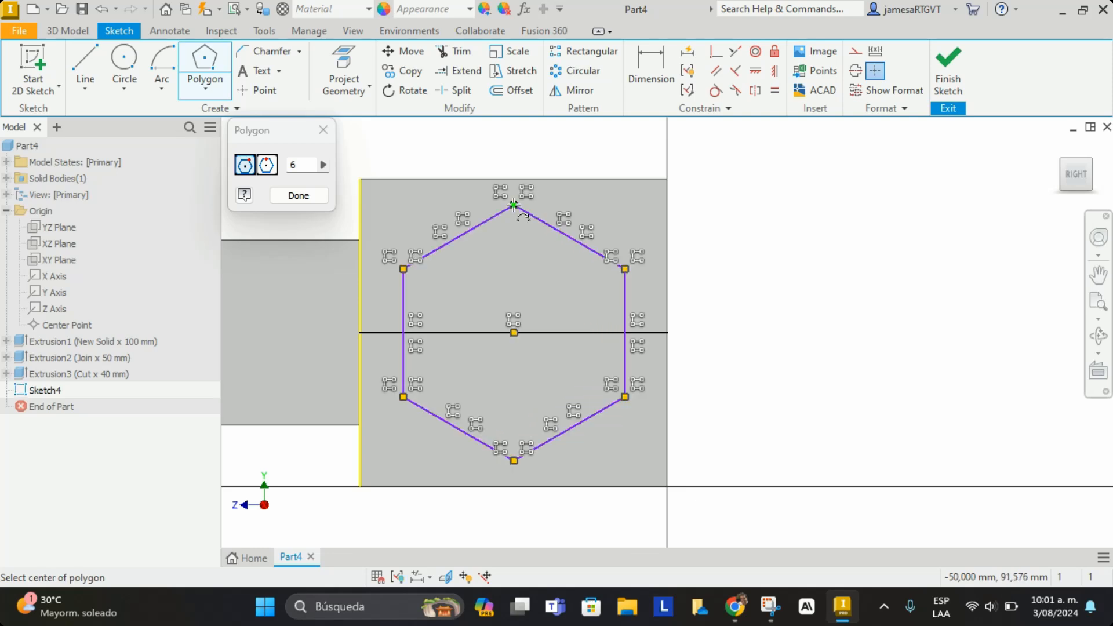
pyautogui.click(302, 197)
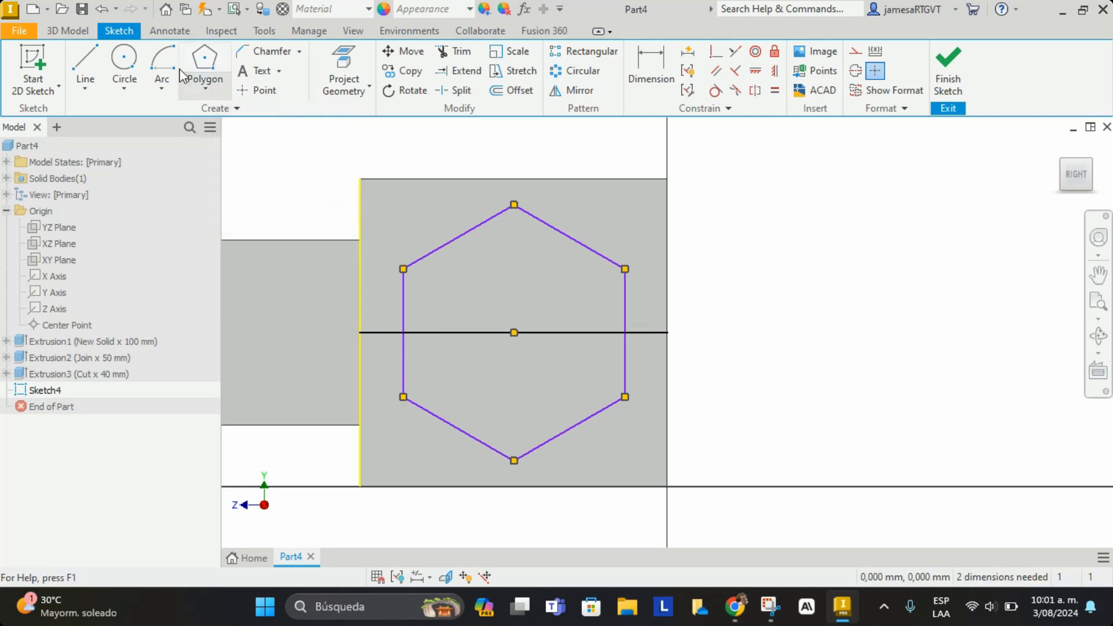
# Dimension the vertical distance between the hexagon's top and bottom vertices to 80 mm
pyautogui.click(655, 61)
pyautogui.click(513, 205)
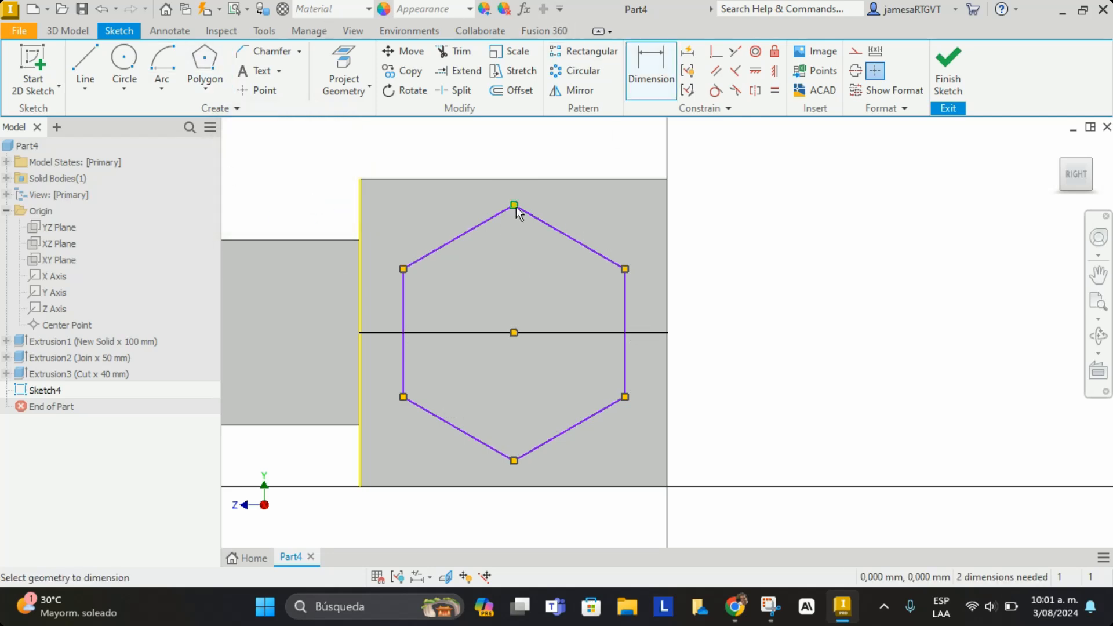
pyautogui.click(513, 461)
pyautogui.click(776, 355)
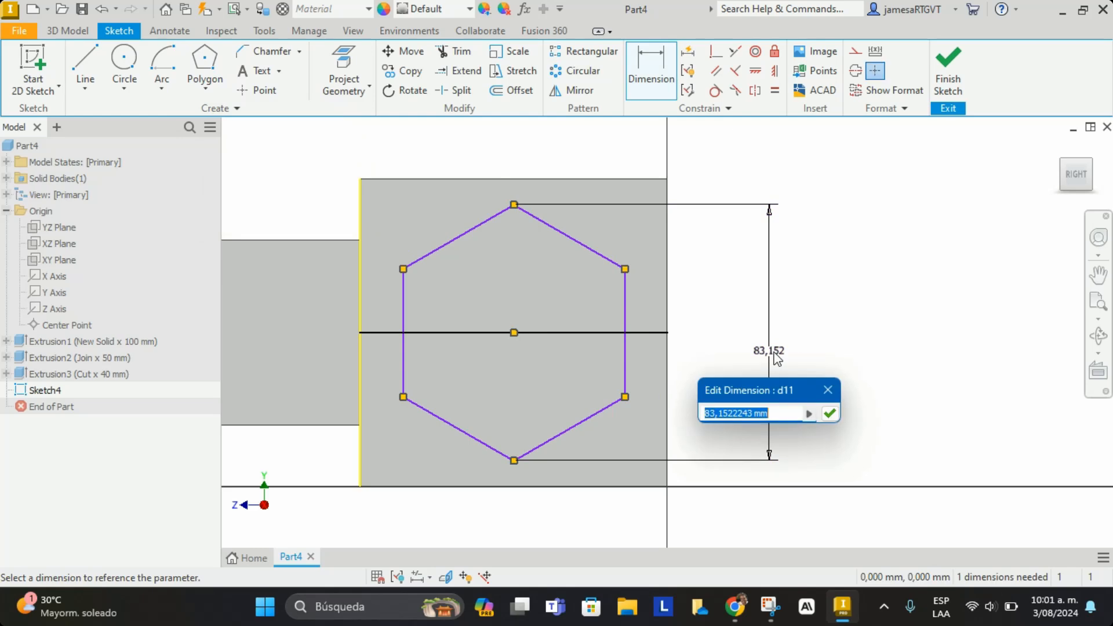
pyautogui.press('Return')
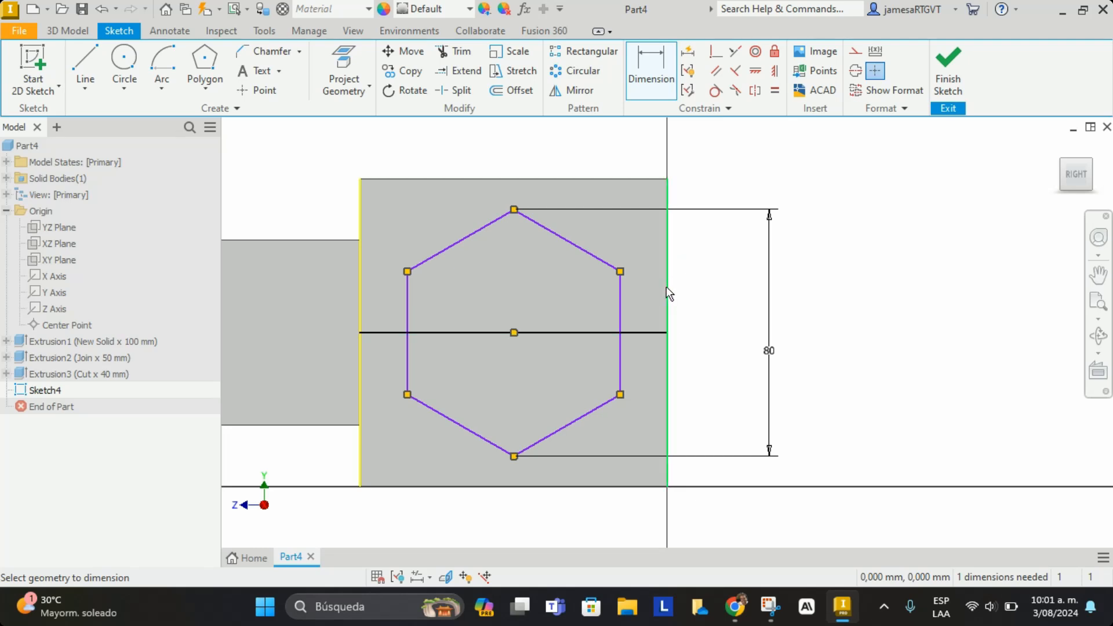
# Add a driven length dimension to the hexagon's vertical side nearest the pocketed face, and undo it
pyautogui.click(620, 309)
pyautogui.click(708, 332)
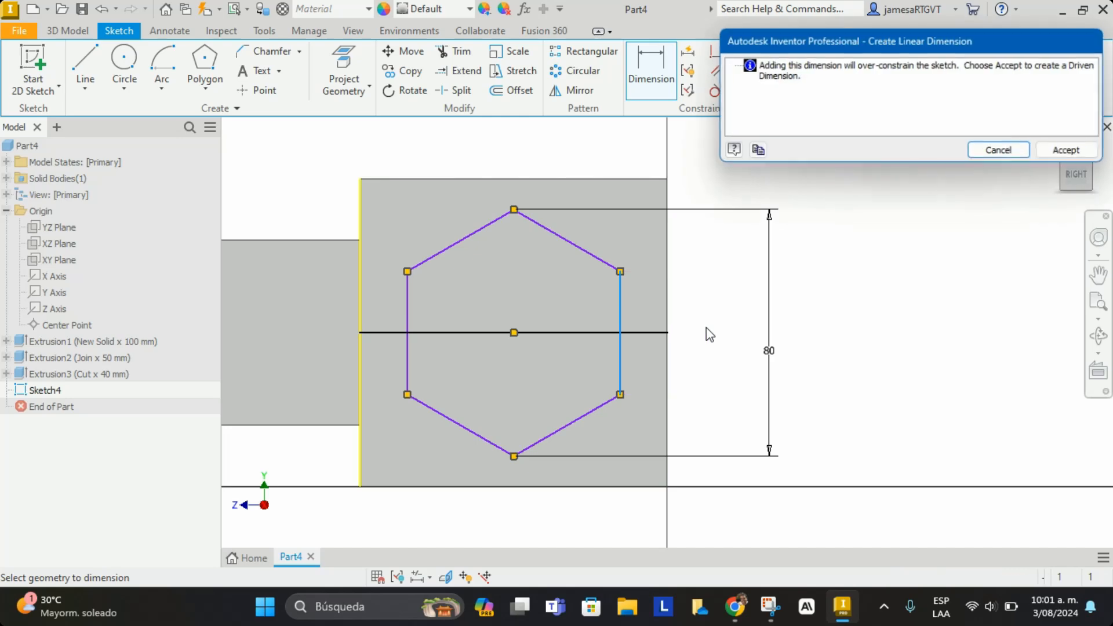
pyautogui.click(1066, 152)
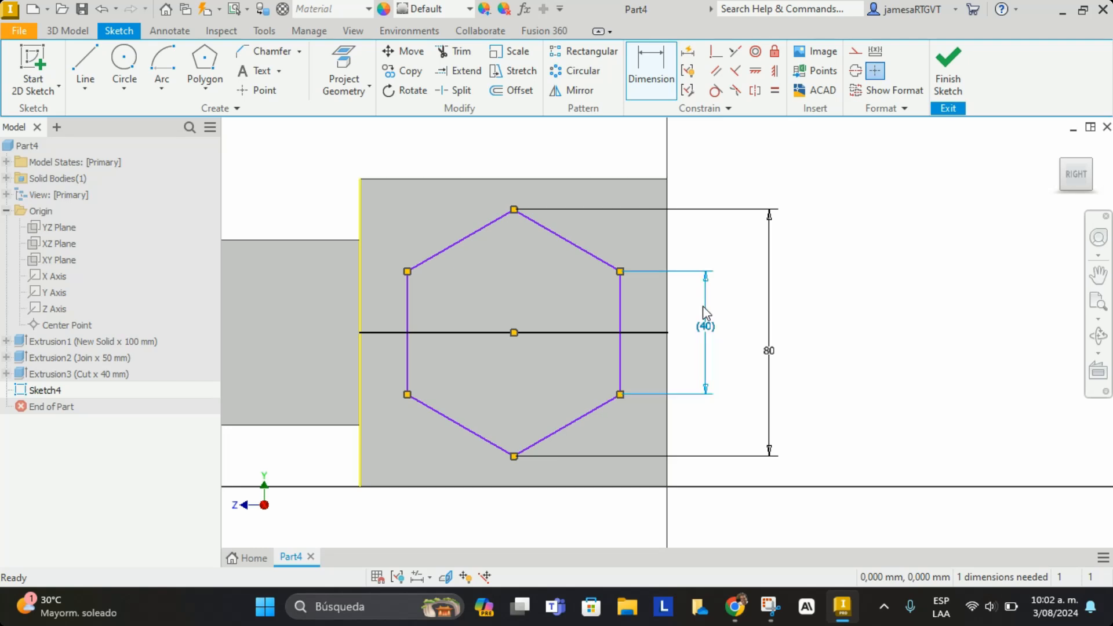
pyautogui.hotkey('ctrl', 'z')
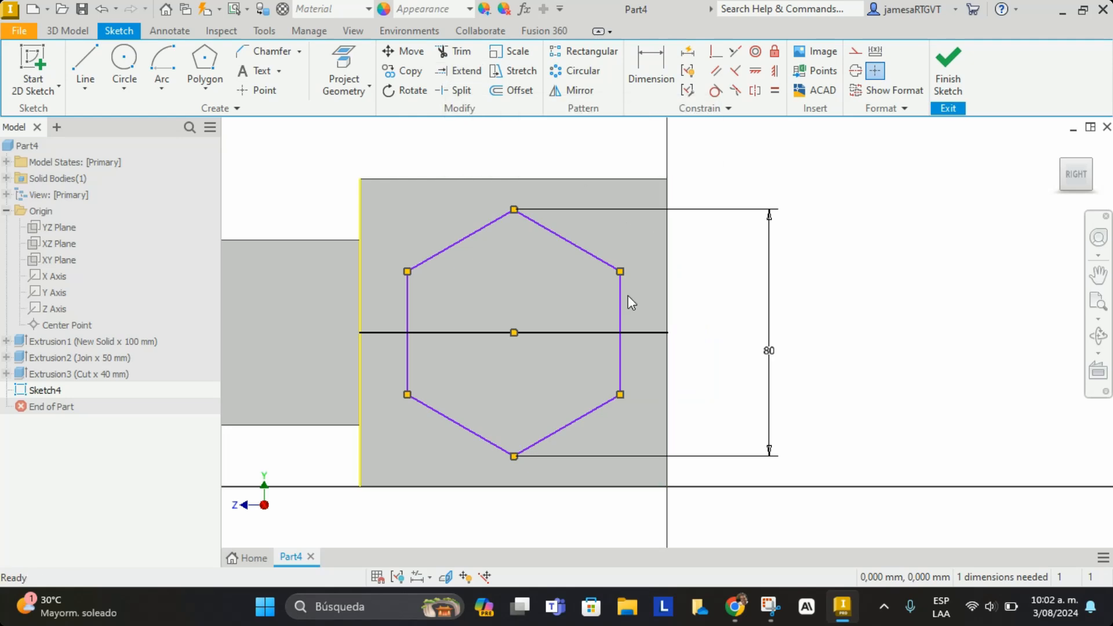
# Try to dimension the horizontal distance between the hexagon's two upper side vertices, and cancel the driven dimension
pyautogui.click(650, 63)
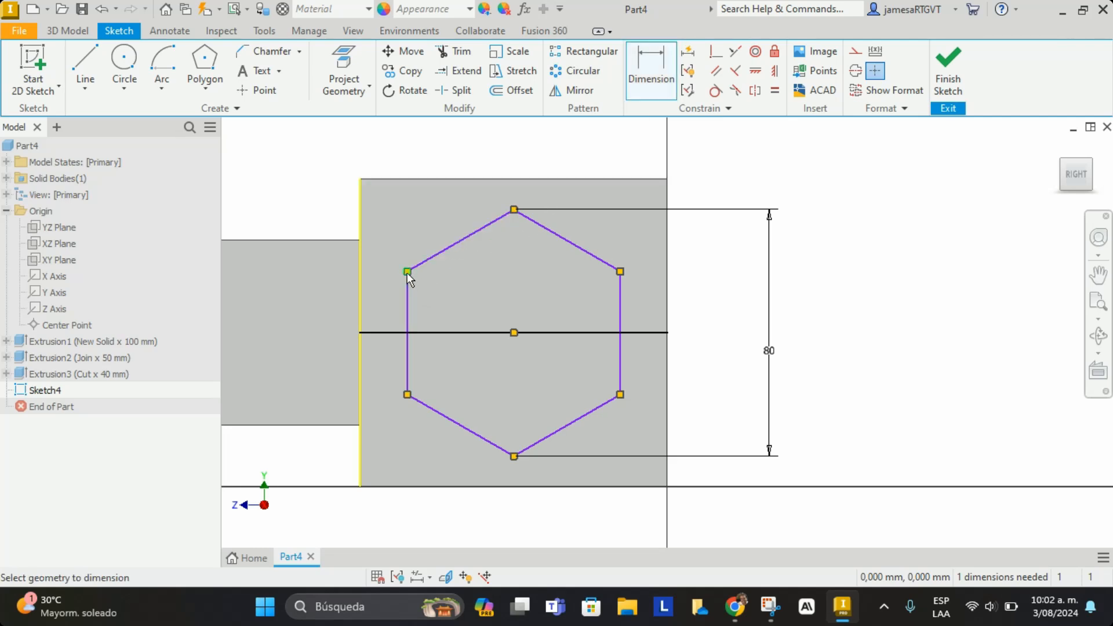
pyautogui.click(620, 270)
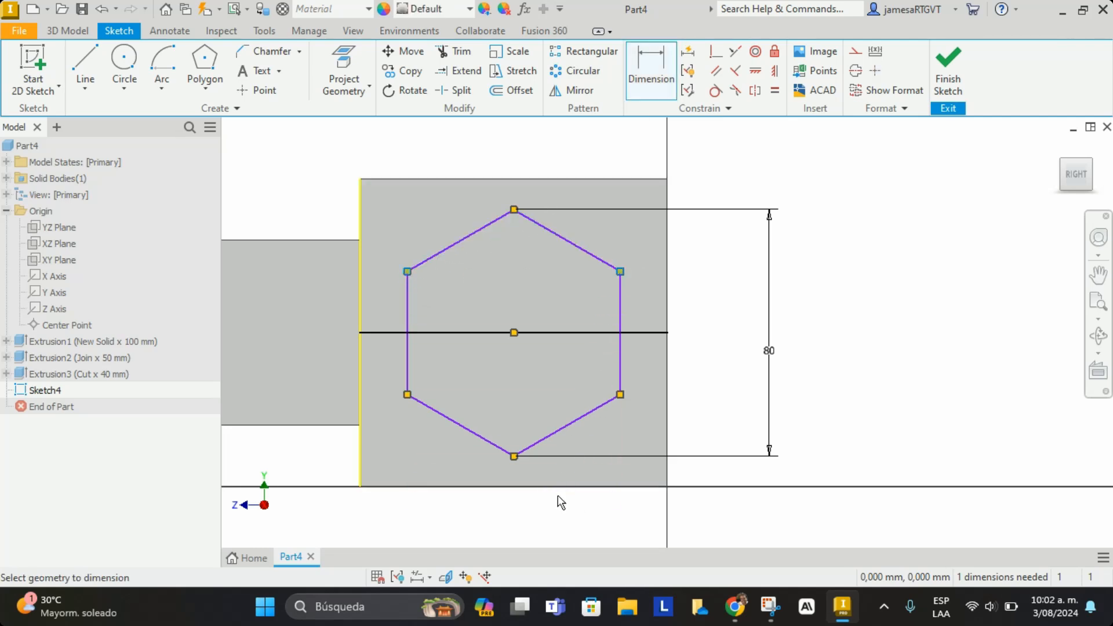
pyautogui.click(539, 519)
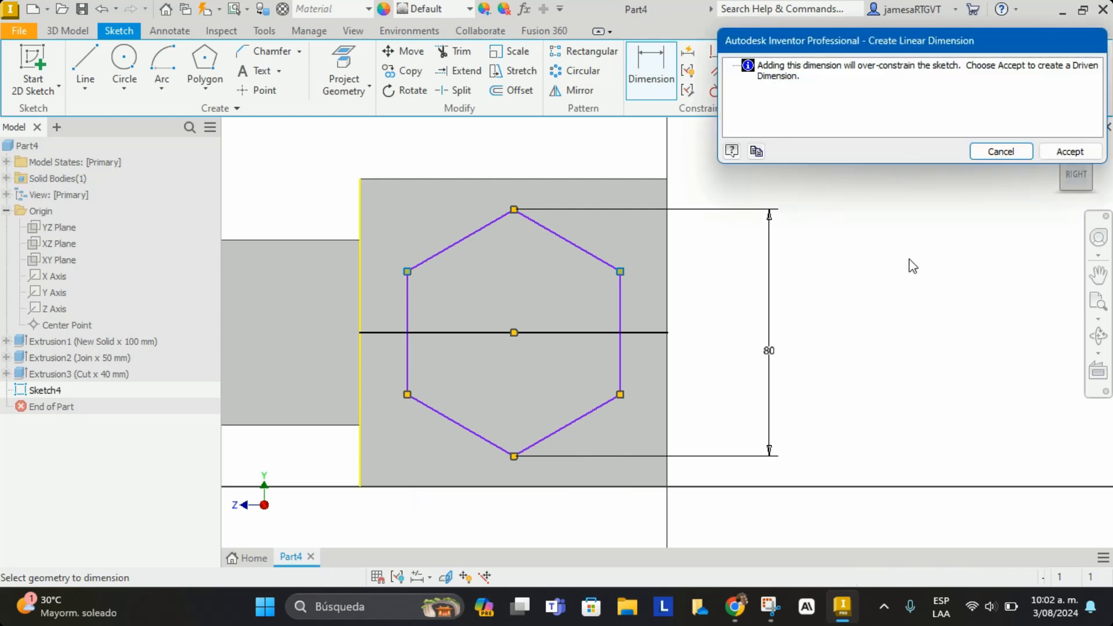
pyautogui.click(1001, 152)
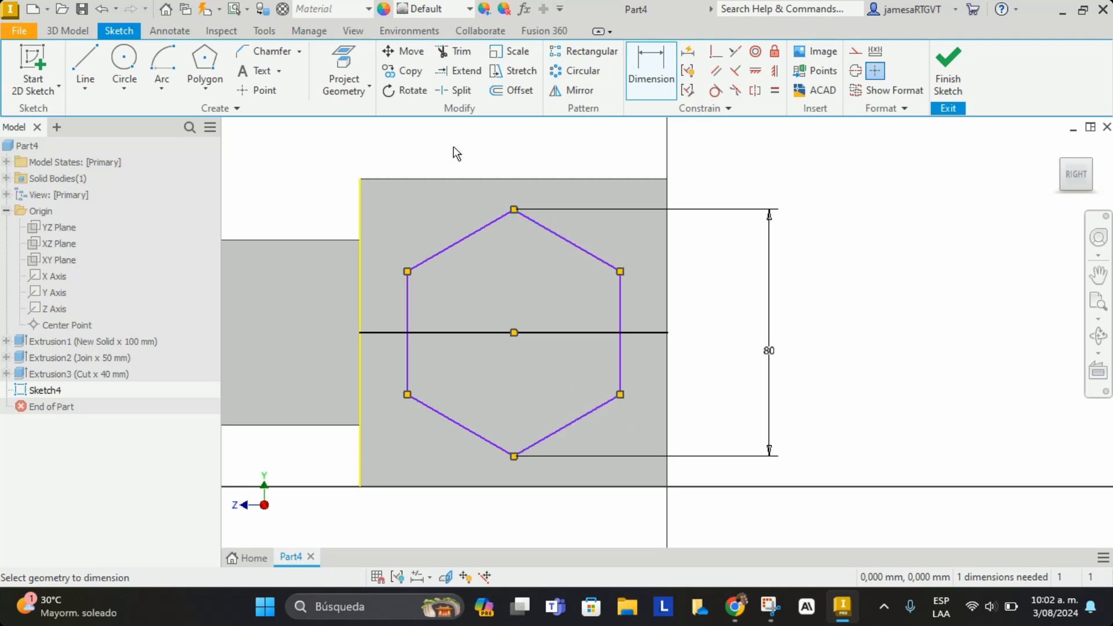
# Convert the horizontal midline through the hexagon's centre to construction geometry
pyautogui.press('Escape')
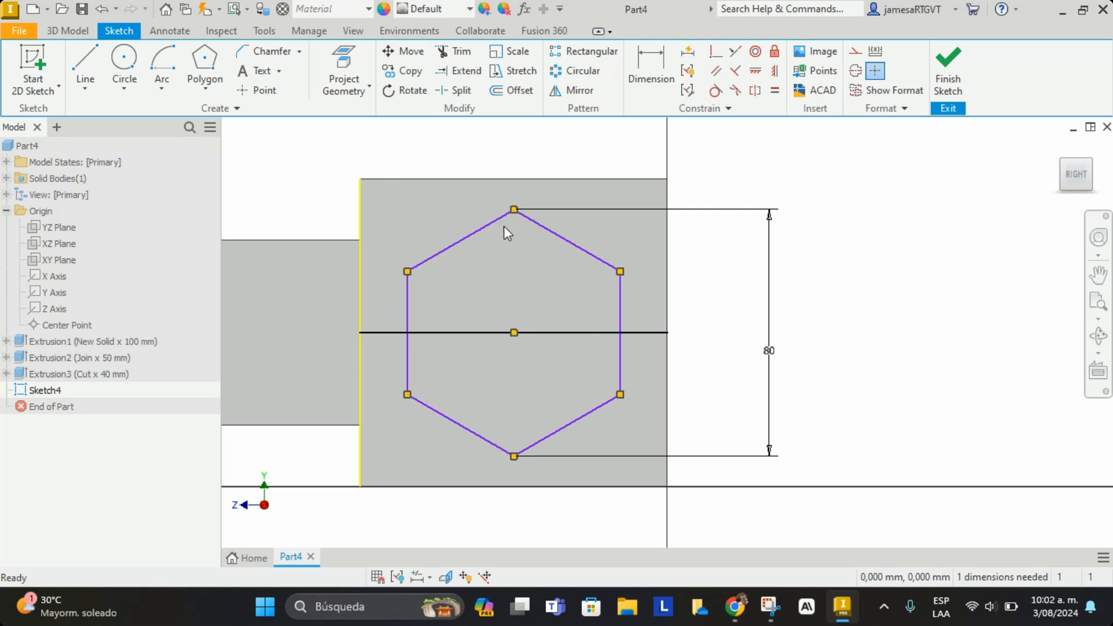
pyautogui.click(572, 333)
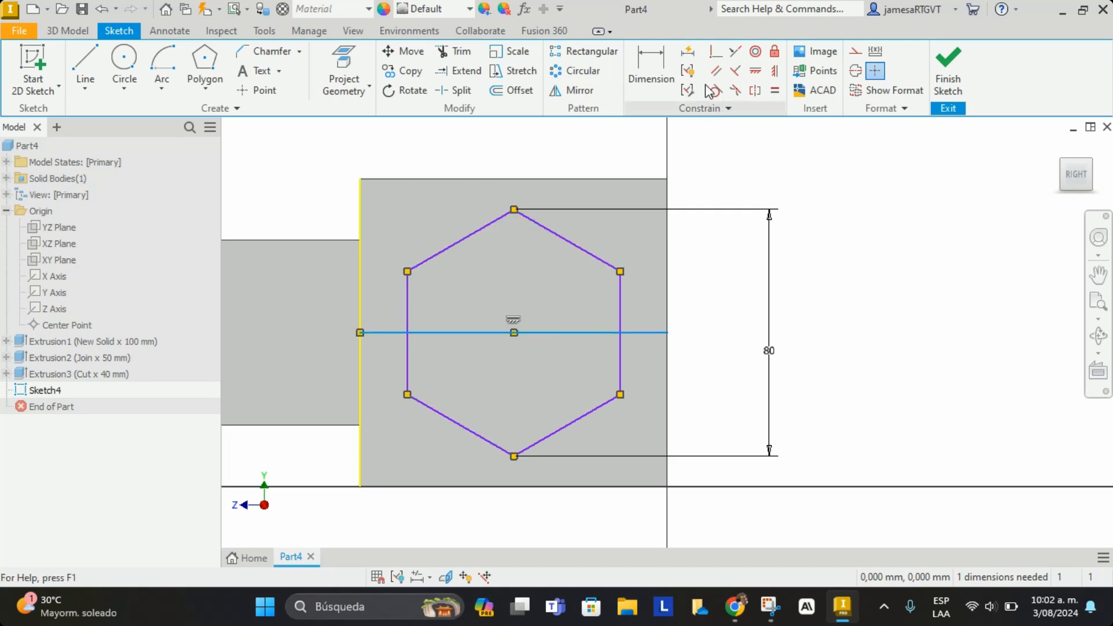
pyautogui.click(854, 53)
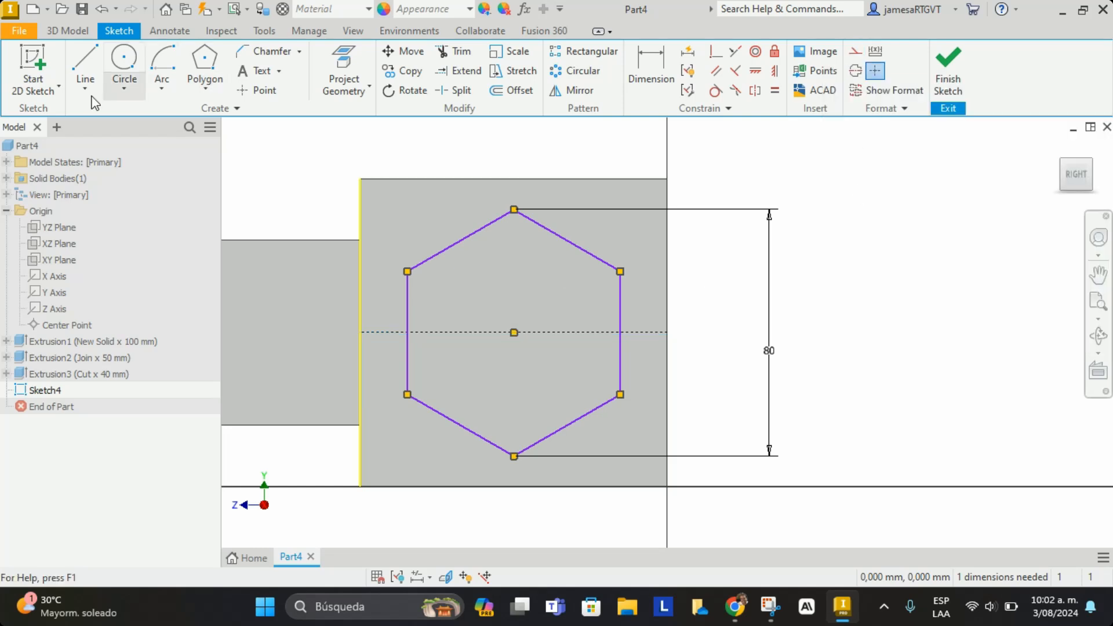
# Extrude the hexagon into the cube as a 15 mm deep cut
pyautogui.click(83, 31)
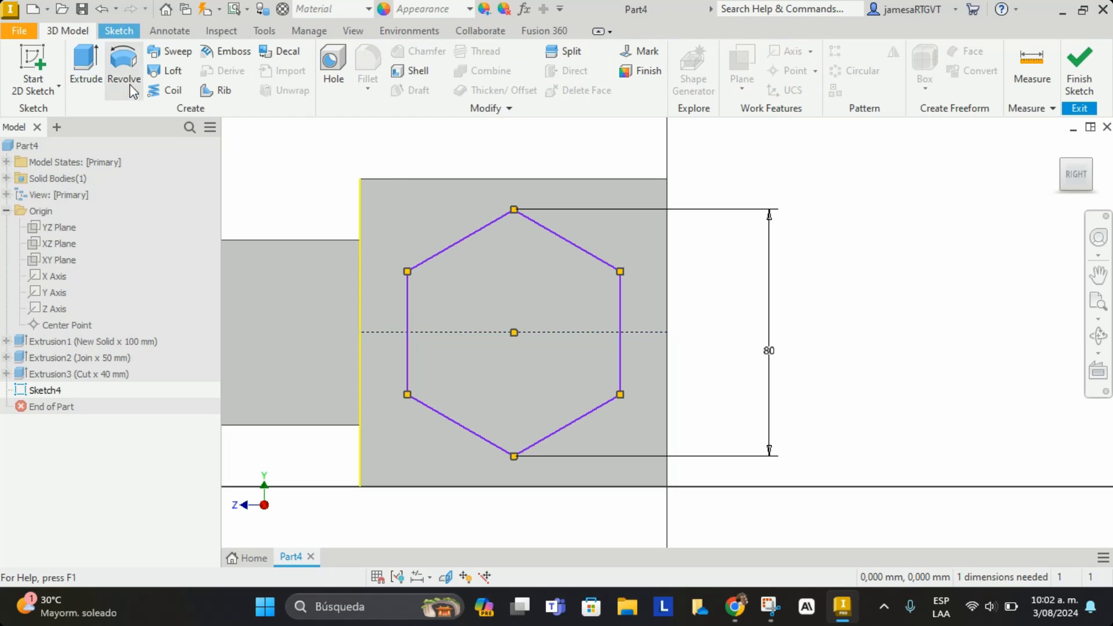
pyautogui.click(87, 73)
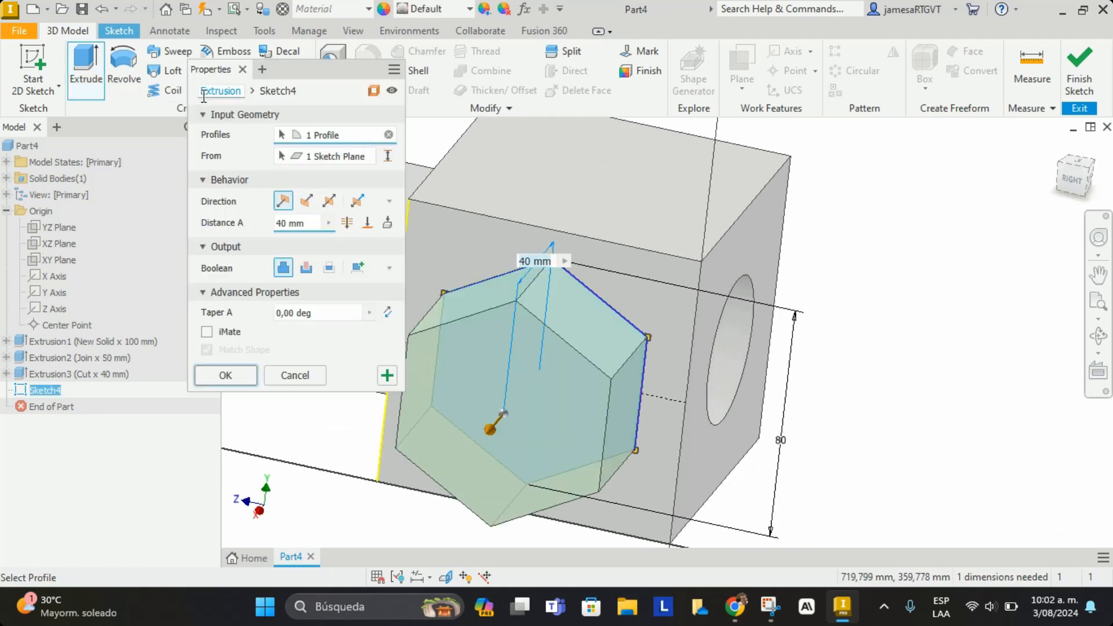
pyautogui.click(306, 268)
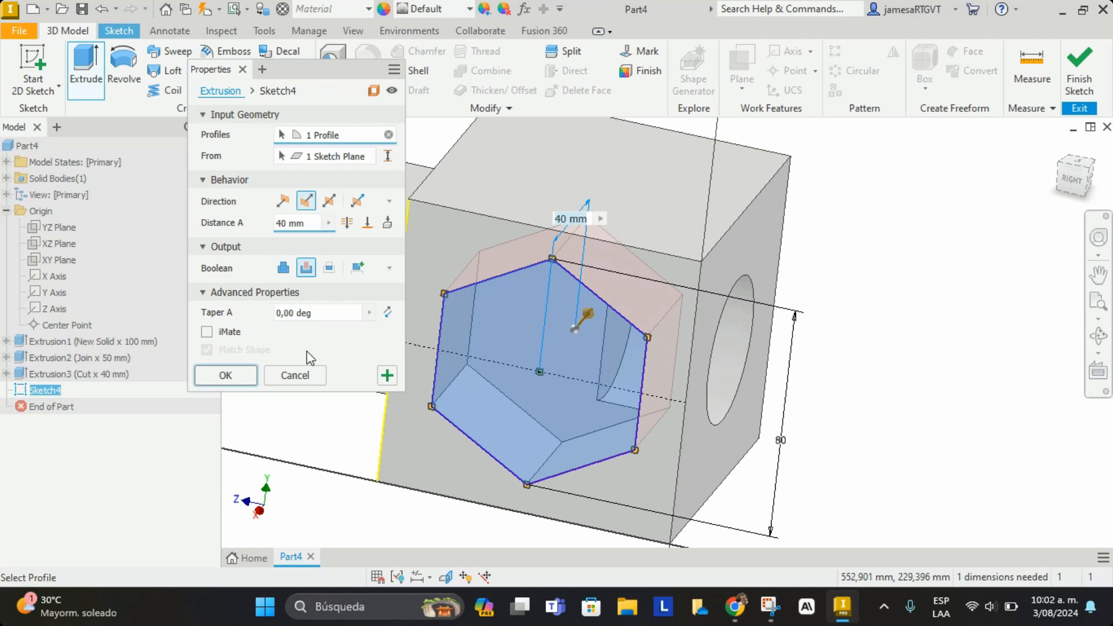
pyautogui.click(308, 225)
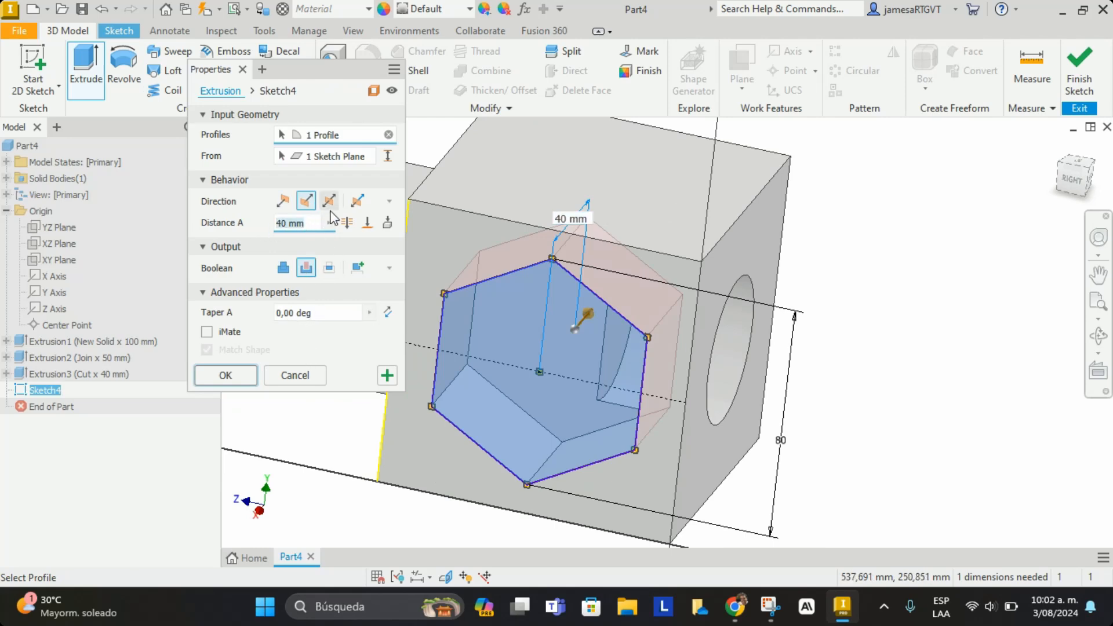
pyautogui.click(226, 375)
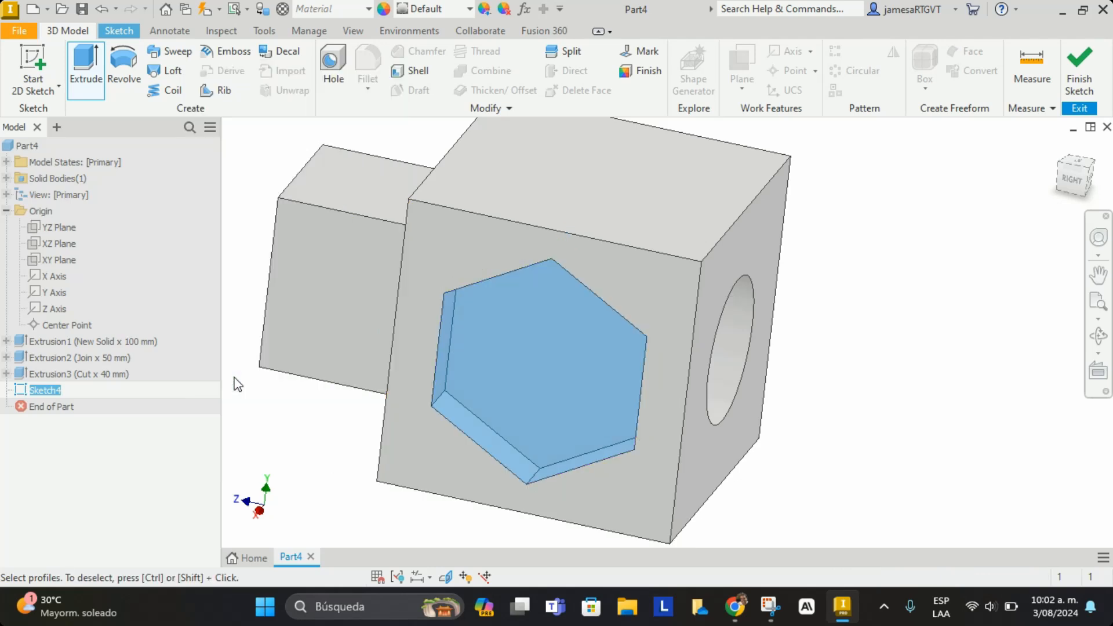
# Start a sketch on the rectangular boss's end face and draw a circle about 41 mm in diameter centred on the origin
pyautogui.moveTo(657, 374)
pyautogui.mouseDown(button='middle')
pyautogui.moveTo(655, 328)
pyautogui.moveTo(625, 311)
pyautogui.moveTo(534, 335)
pyautogui.moveTo(719, 317)
pyautogui.moveTo(799, 365)
pyautogui.moveTo(693, 360)
pyautogui.moveTo(618, 325)
pyautogui.moveTo(506, 315)
pyautogui.moveTo(666, 330)
pyautogui.moveTo(612, 323)
pyautogui.mouseUp(button='middle')
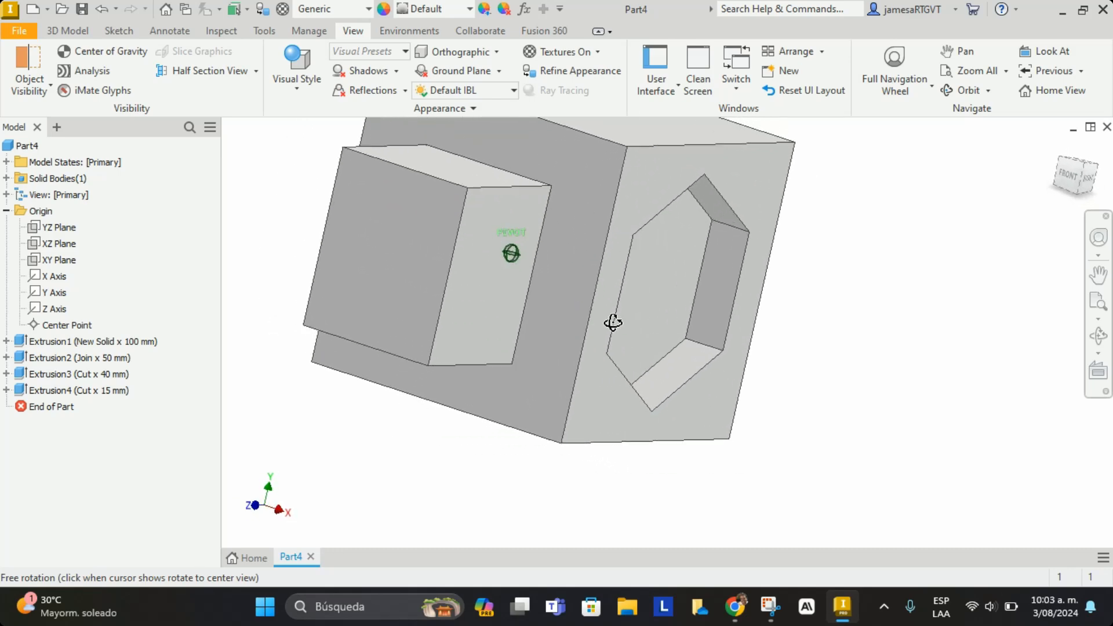
pyautogui.click(399, 255)
pyautogui.click(516, 245)
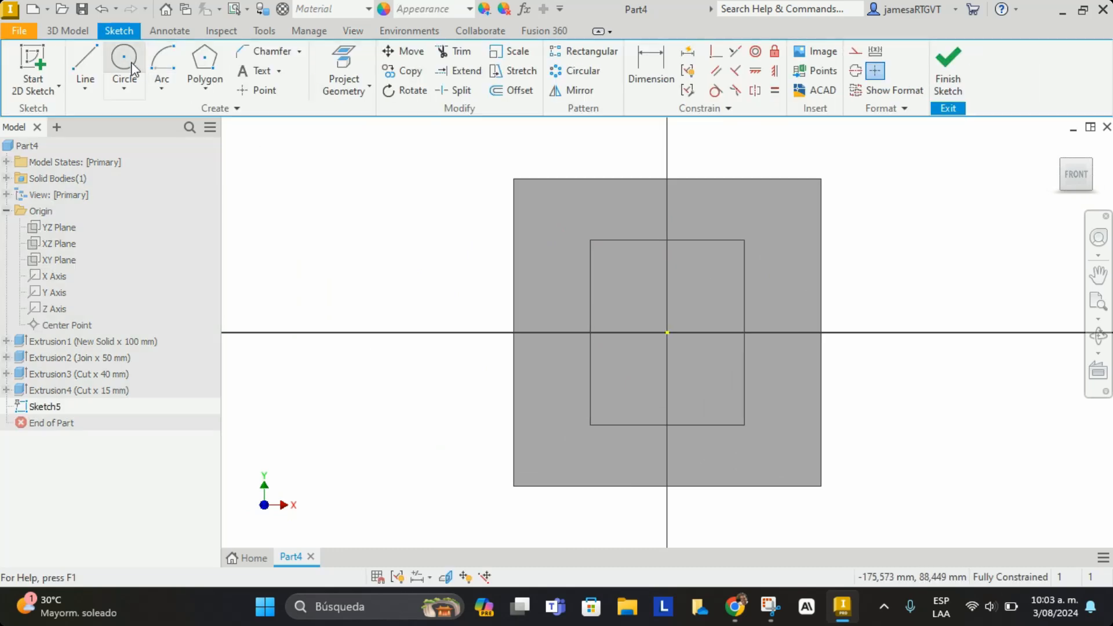
pyautogui.click(124, 61)
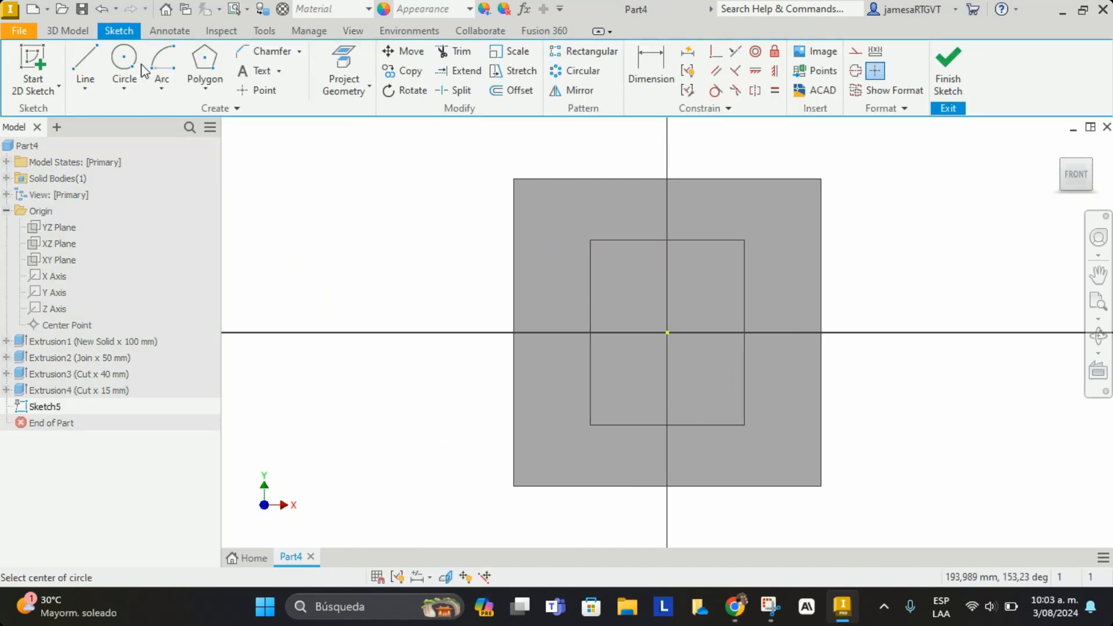
pyautogui.click(667, 332)
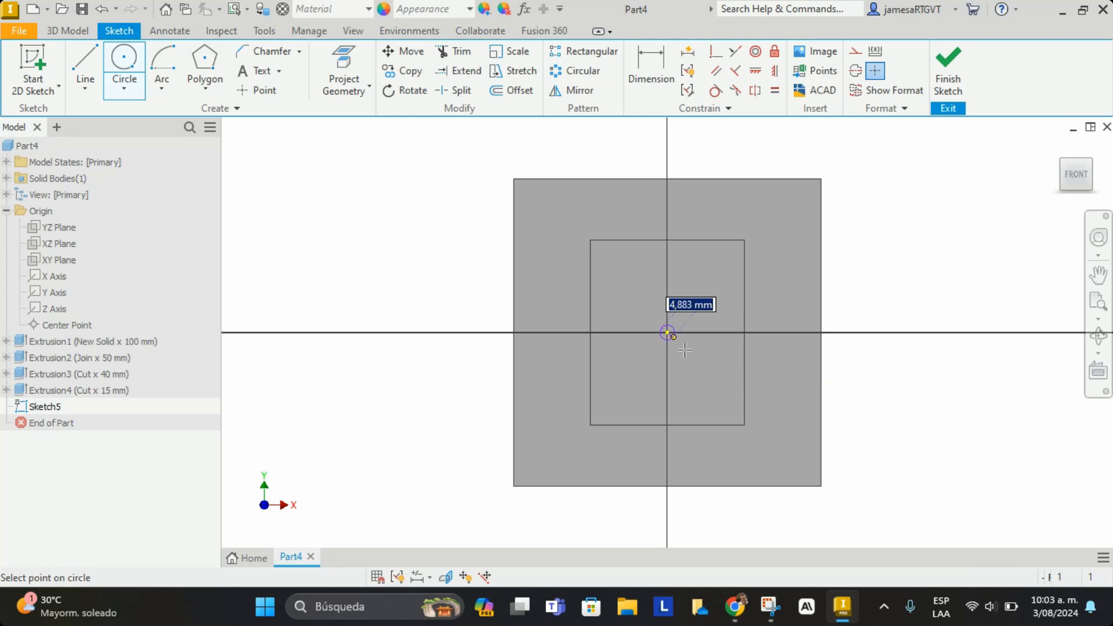
pyautogui.click(712, 378)
# Draw a smaller concentric circle about 31 mm in diameter inside the first circle
pyautogui.scroll(5, 667, 335)
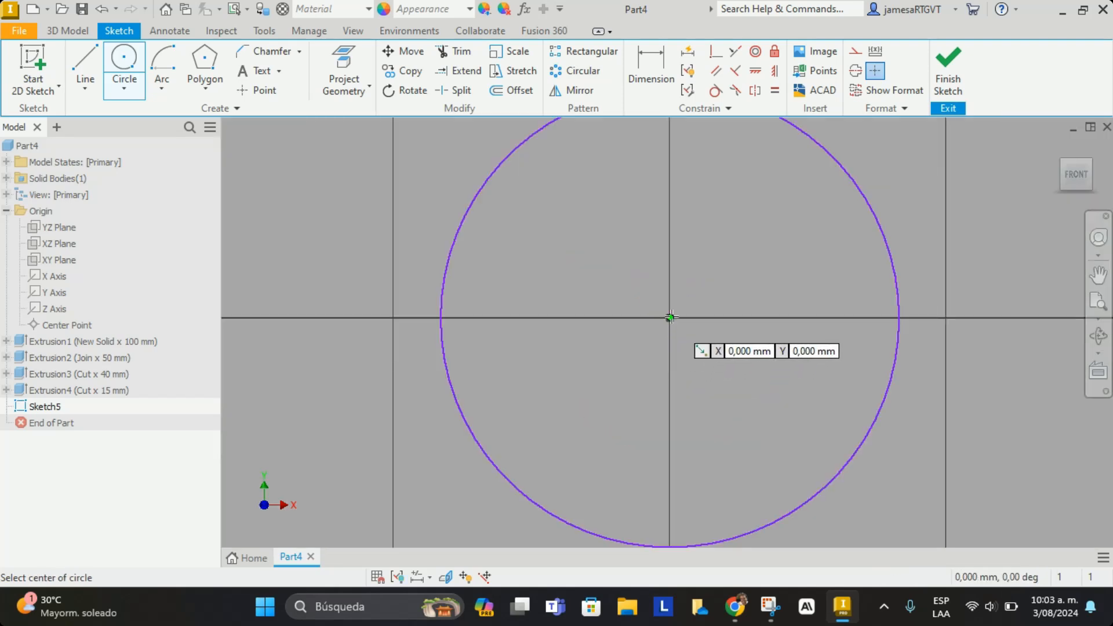
pyautogui.click(670, 318)
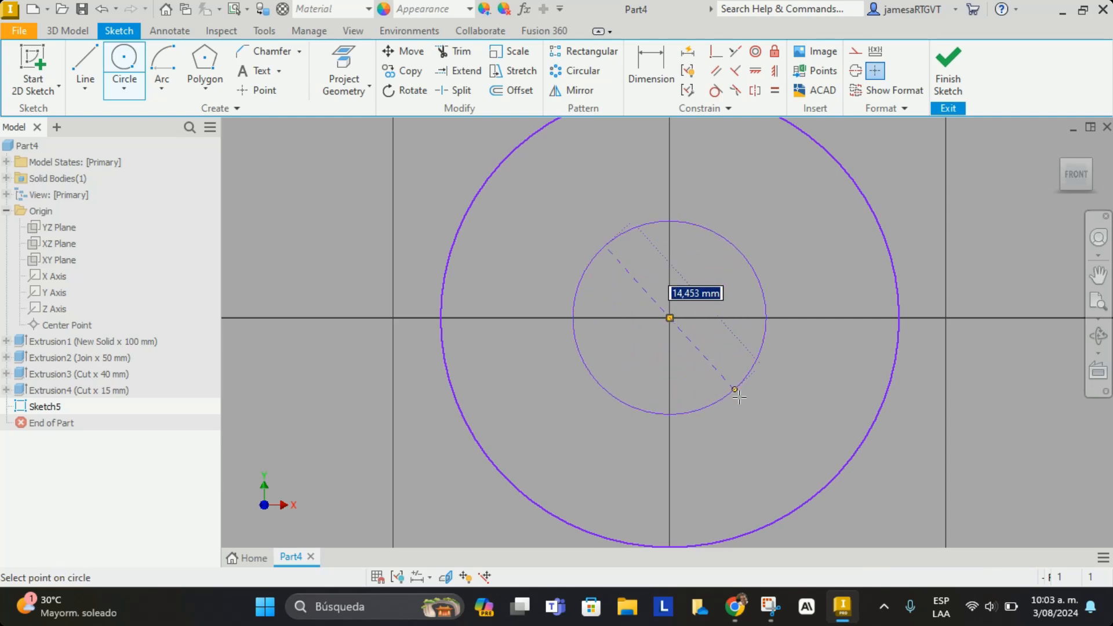
pyautogui.click(778, 456)
pyautogui.scroll(-5, 759, 429)
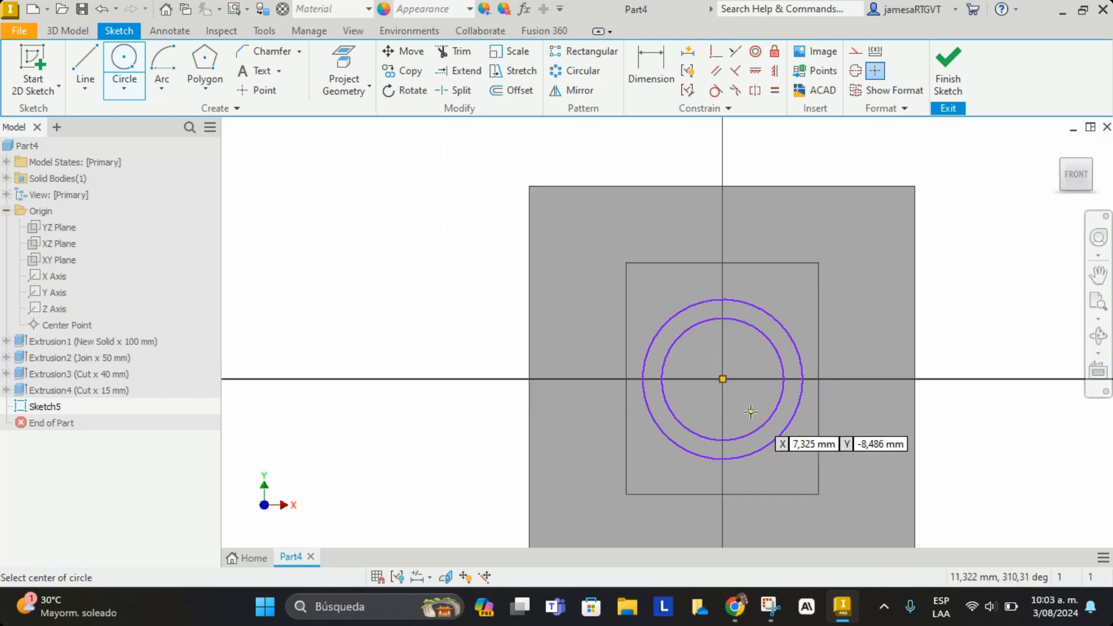
pyautogui.scroll(3, 745, 335)
pyautogui.scroll(-2, 745, 335)
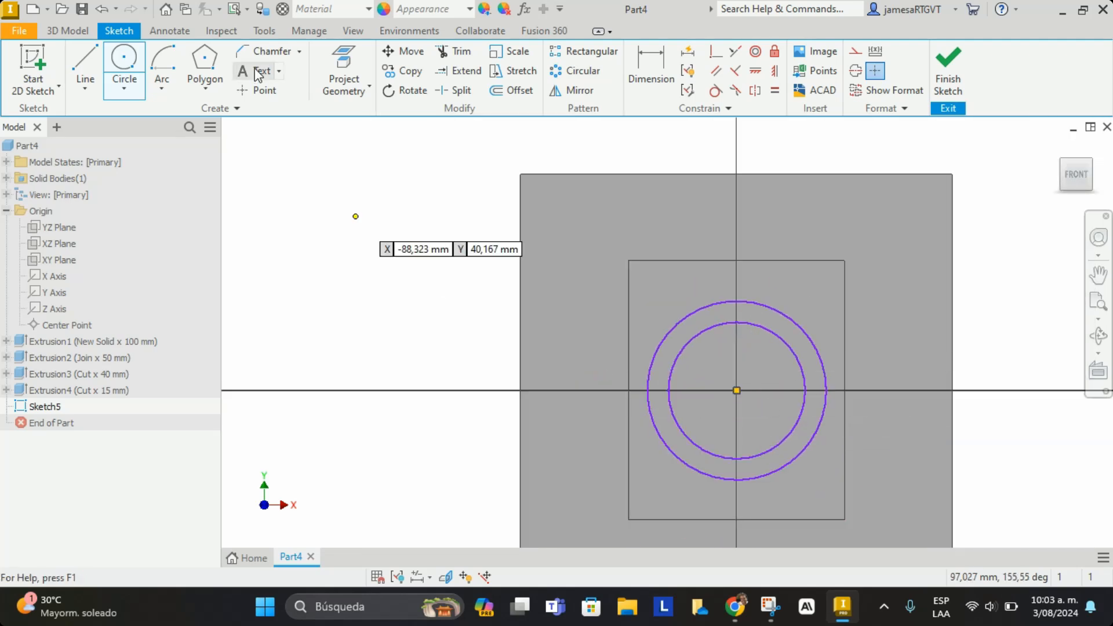
pyautogui.press('d')
pyautogui.click(792, 323)
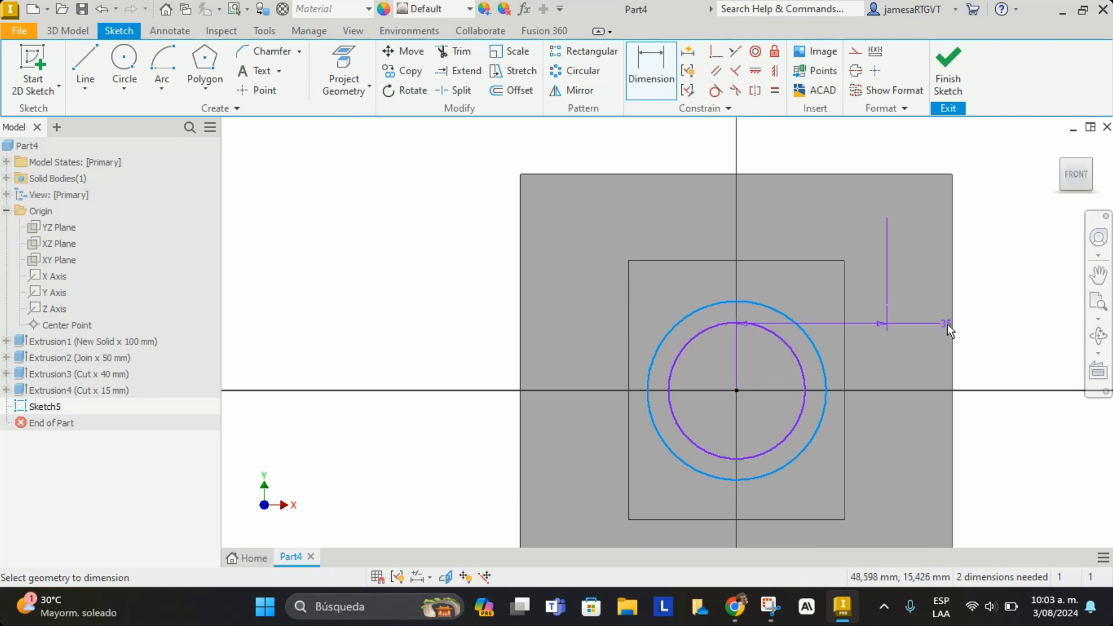
pyautogui.press('Escape')
# Dimension the outer circle's diameter to 40 mm and the inner circle's diameter to 30 mm
pyautogui.click(632, 56)
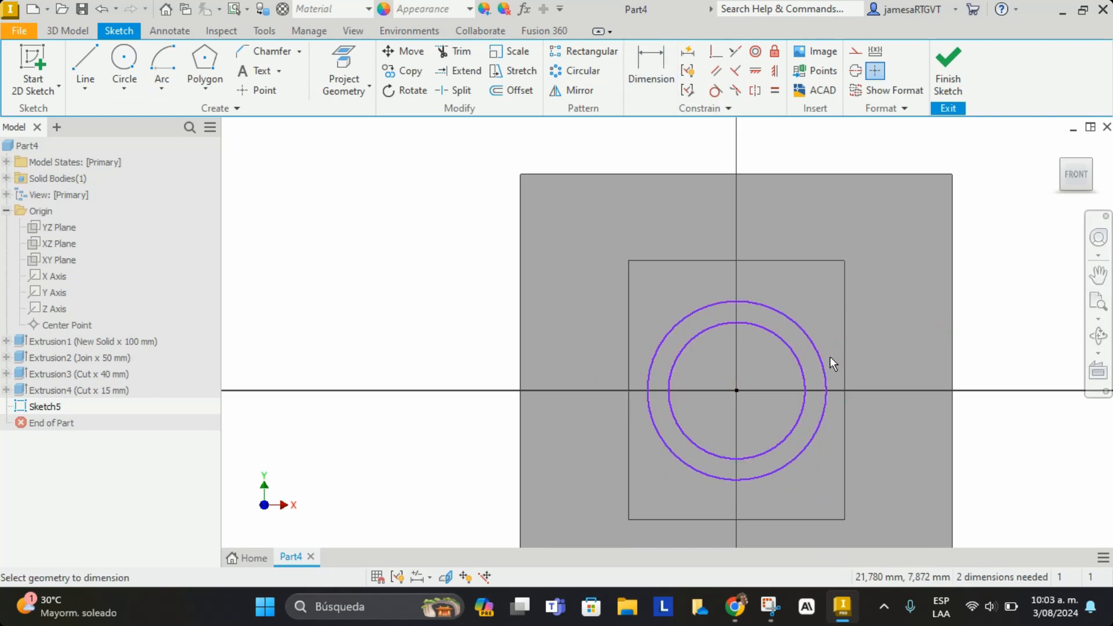
pyautogui.click(813, 346)
pyautogui.click(981, 316)
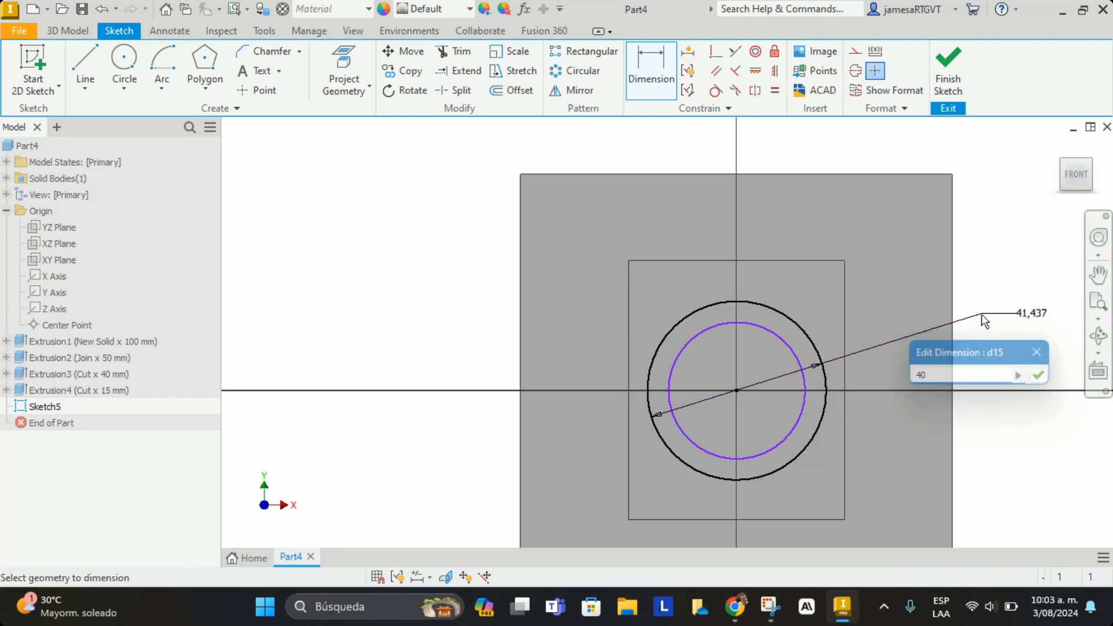
pyautogui.press('Return')
pyautogui.click(784, 346)
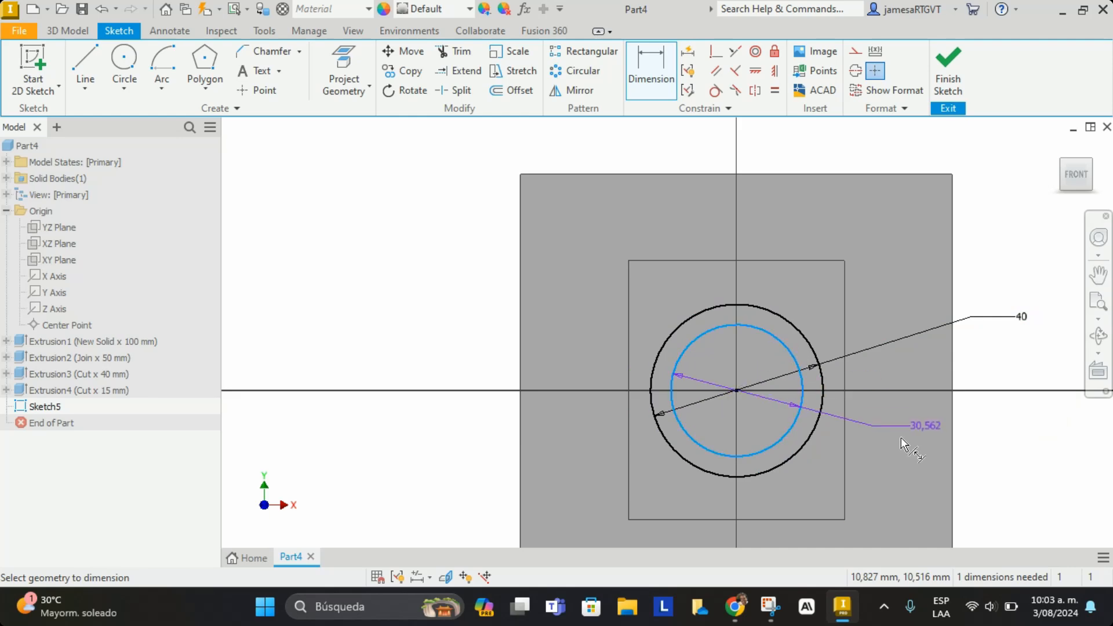
pyautogui.click(983, 450)
pyautogui.write('30')
pyautogui.press('Return')
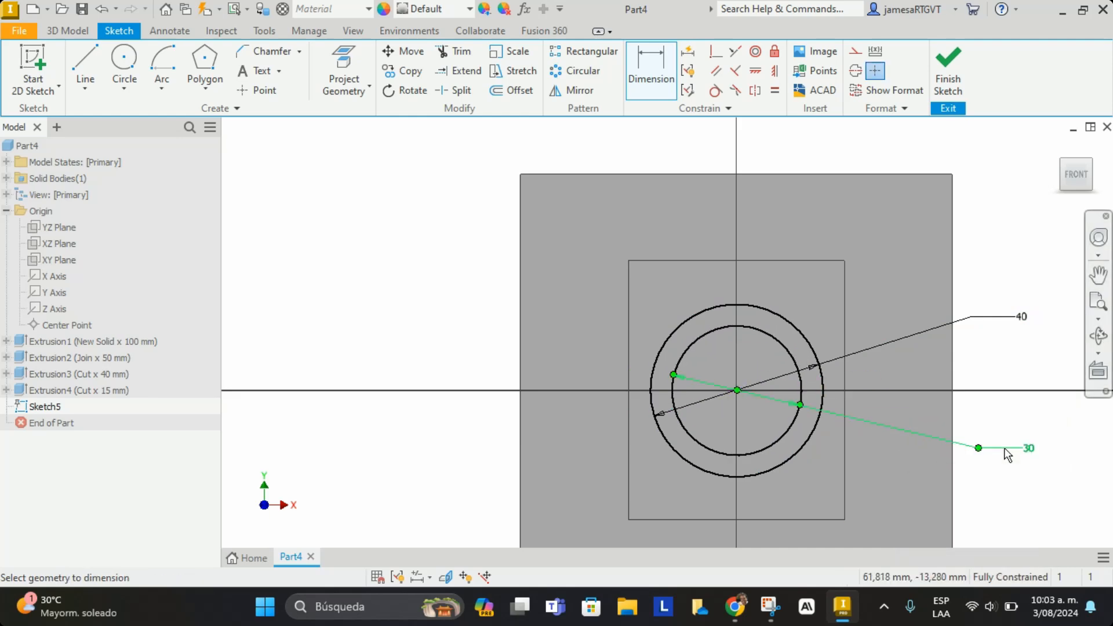
# Extrude only the ring between the two circles 15 mm outward from the boss's end face, joined to the body
pyautogui.click(84, 34)
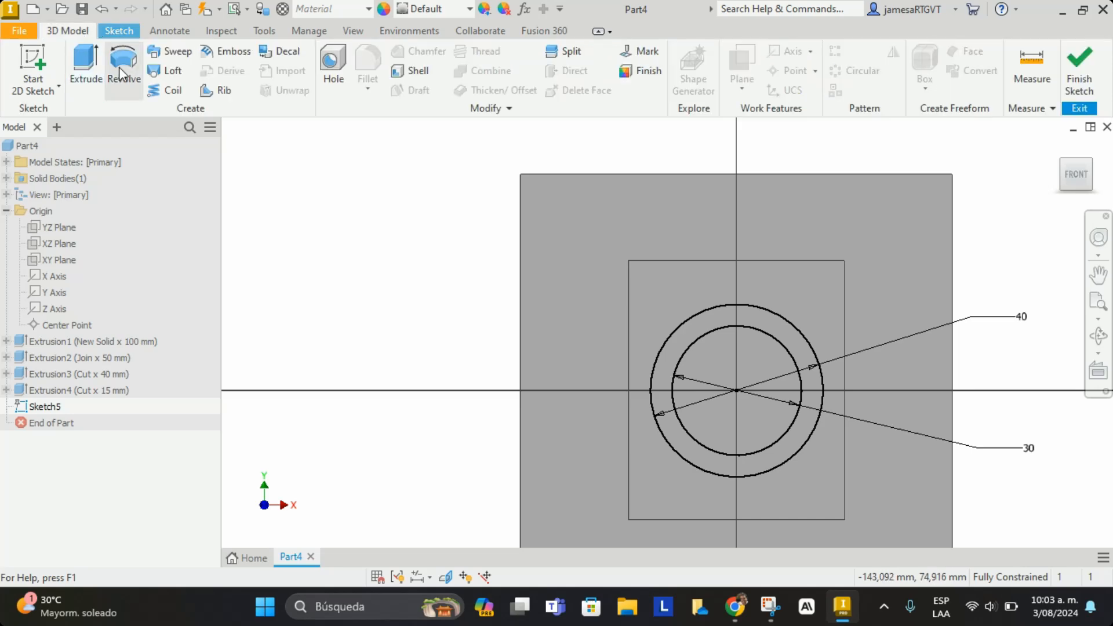
pyautogui.click(91, 77)
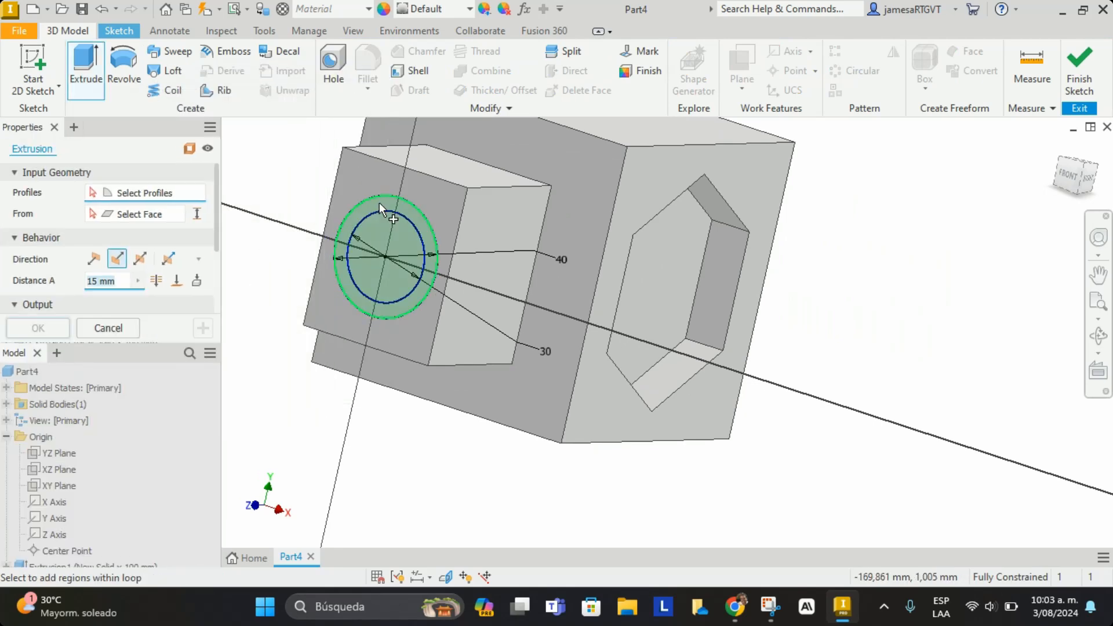
pyautogui.scroll(4, 379, 204)
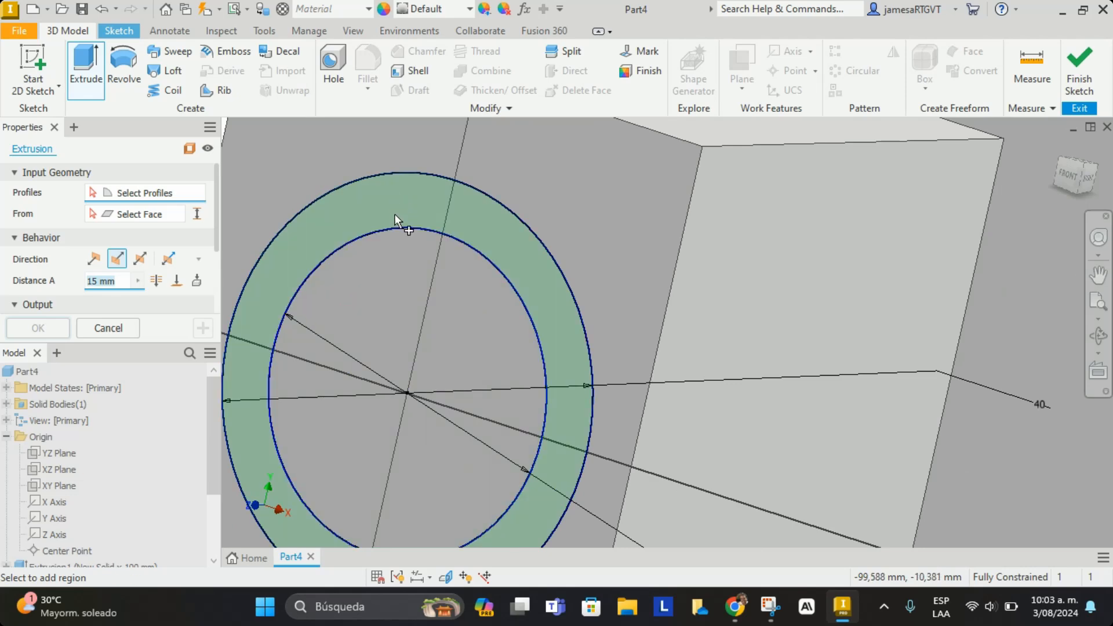
pyautogui.click(392, 207)
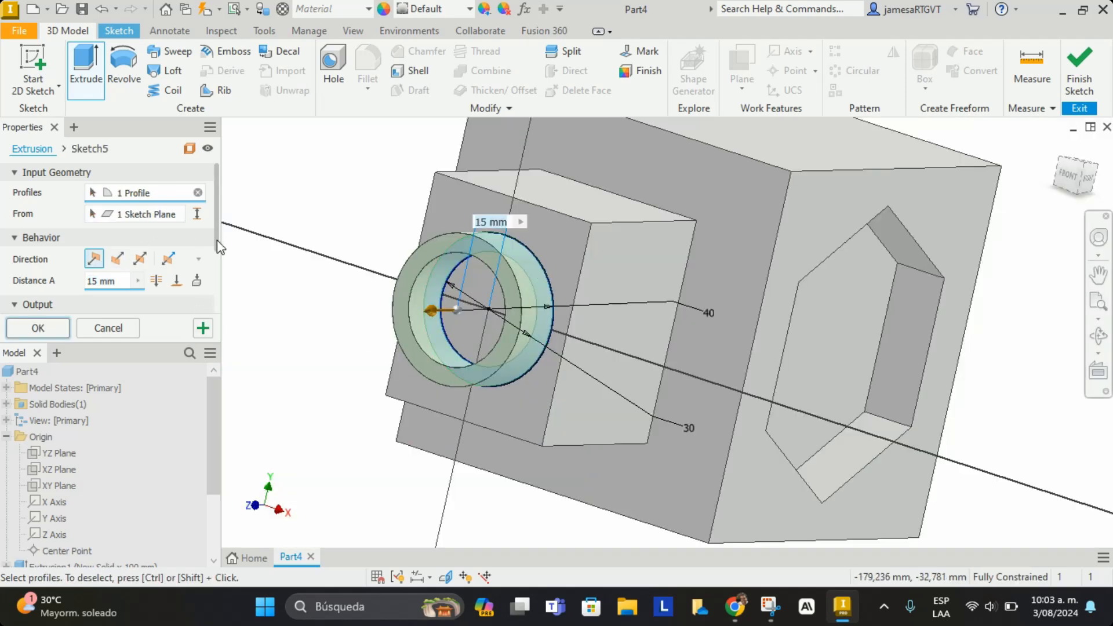
pyautogui.click(38, 328)
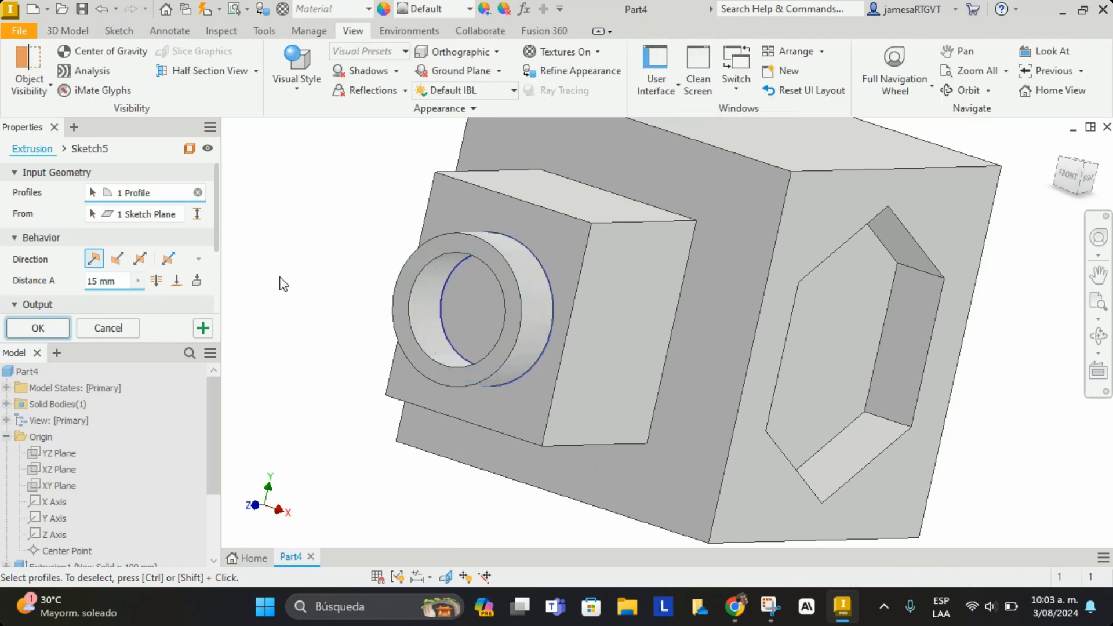
# Examine the part from several angles, looking over the ring, the rectangular boss and the hexagonal pocket
pyautogui.scroll(-3, 565, 323)
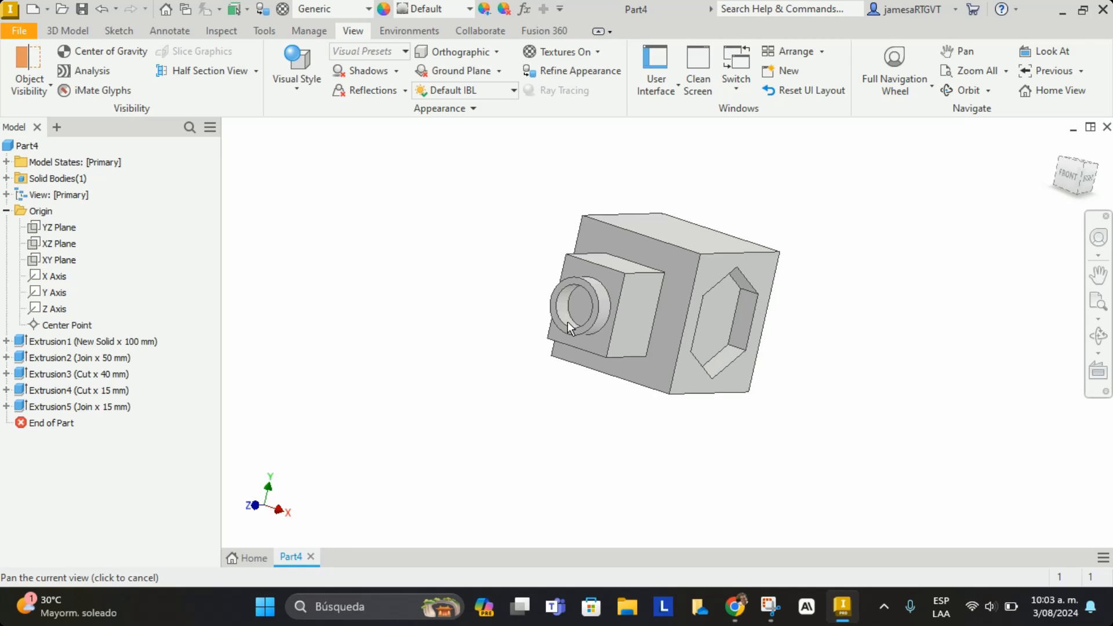
pyautogui.scroll(5, 649, 310)
pyautogui.scroll(-4, 650, 308)
pyautogui.keyDown('shift'); pyautogui.moveTo(650, 307); pyautogui.dragTo(632, 377, button='middle'); pyautogui.keyUp('shift')
pyautogui.scroll(-4, 736, 381)
pyautogui.scroll(2, 741, 319)
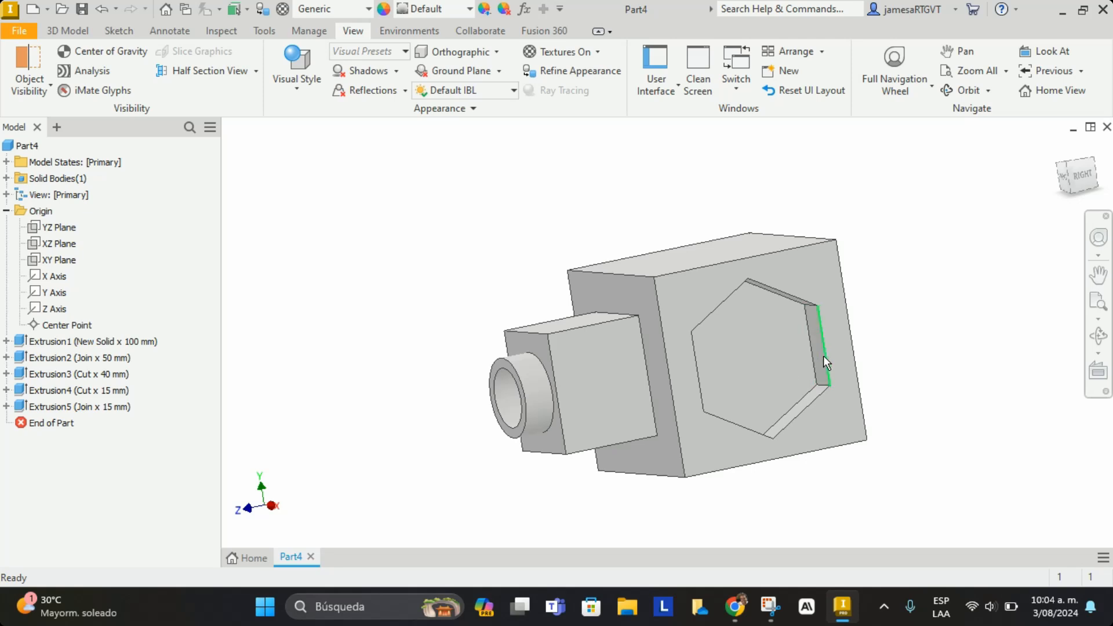
pyautogui.scroll(3, 741, 385)
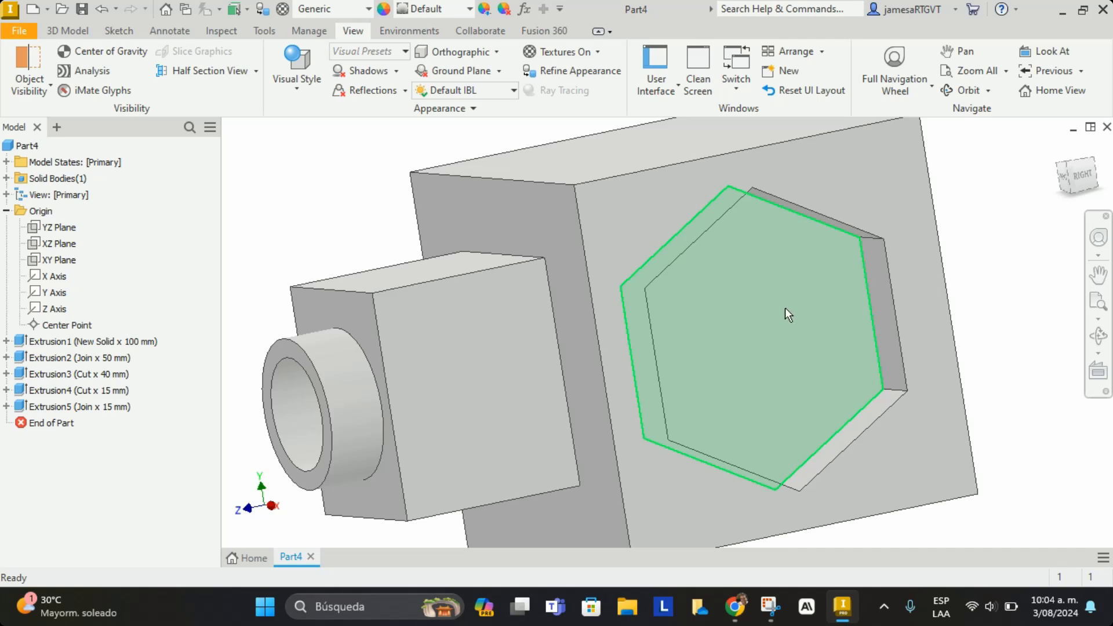
pyautogui.scroll(-3, 652, 277)
pyautogui.scroll(1, 582, 283)
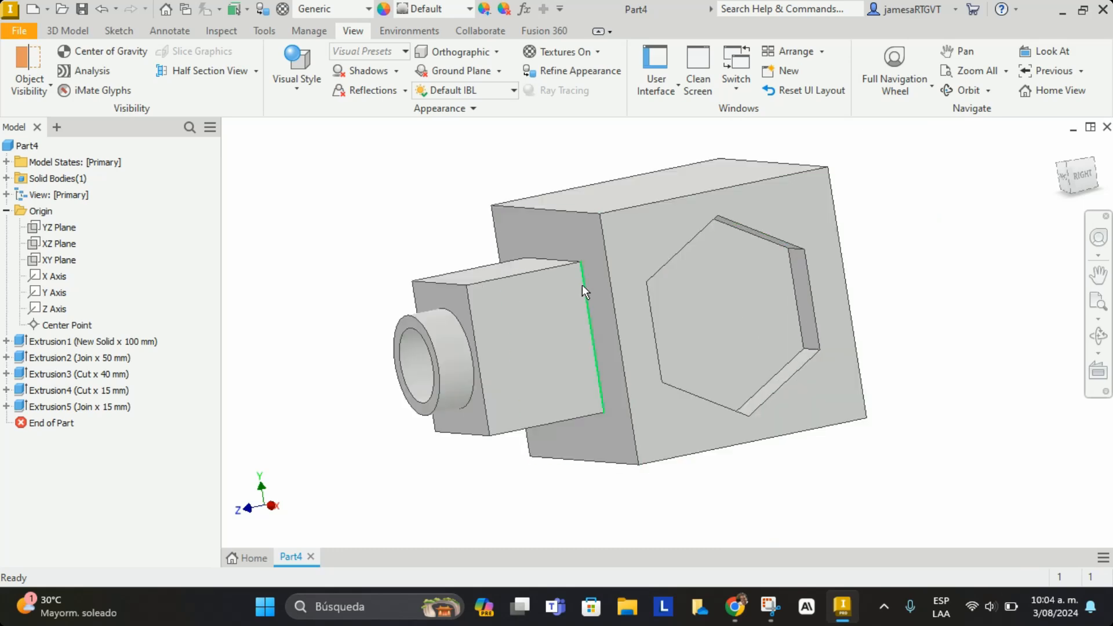
pyautogui.moveTo(582, 284)
pyautogui.mouseDown(button='middle')
pyautogui.moveTo(591, 290)
pyautogui.moveTo(569, 301)
pyautogui.mouseUp(button='middle')
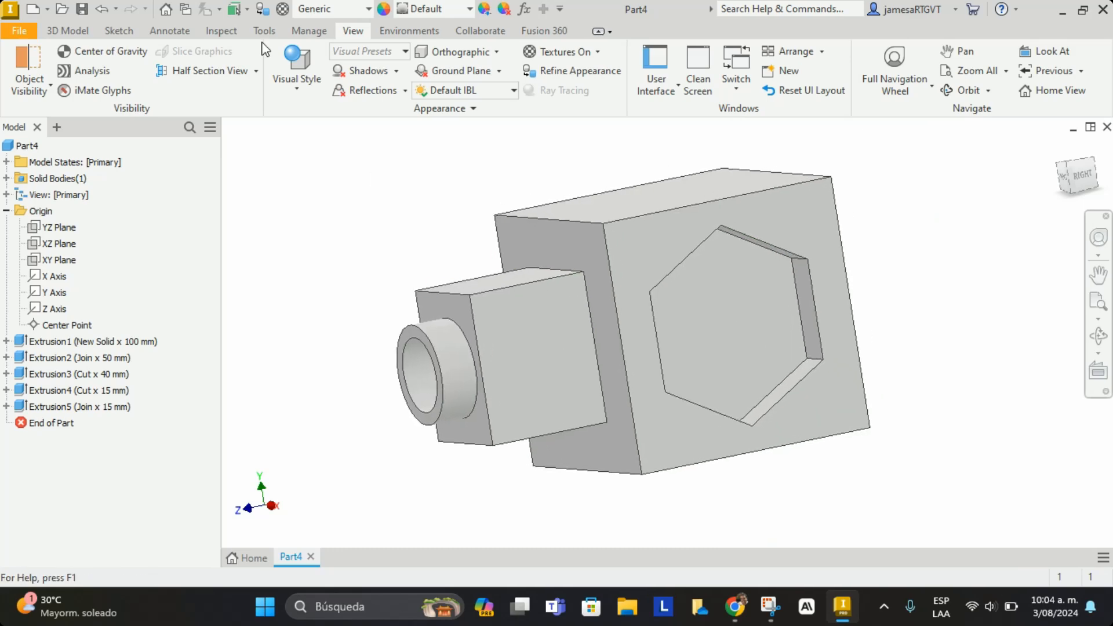
# Fillet the four edges around the cube's top face with a constant 5 mm radius
pyautogui.click(79, 34)
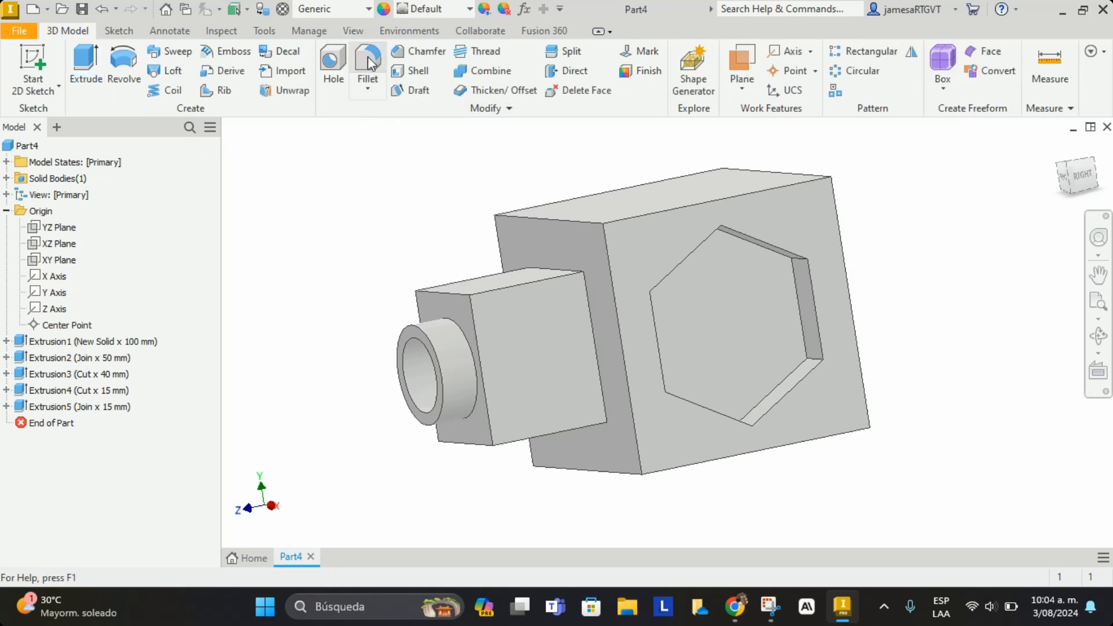
pyautogui.click(368, 90)
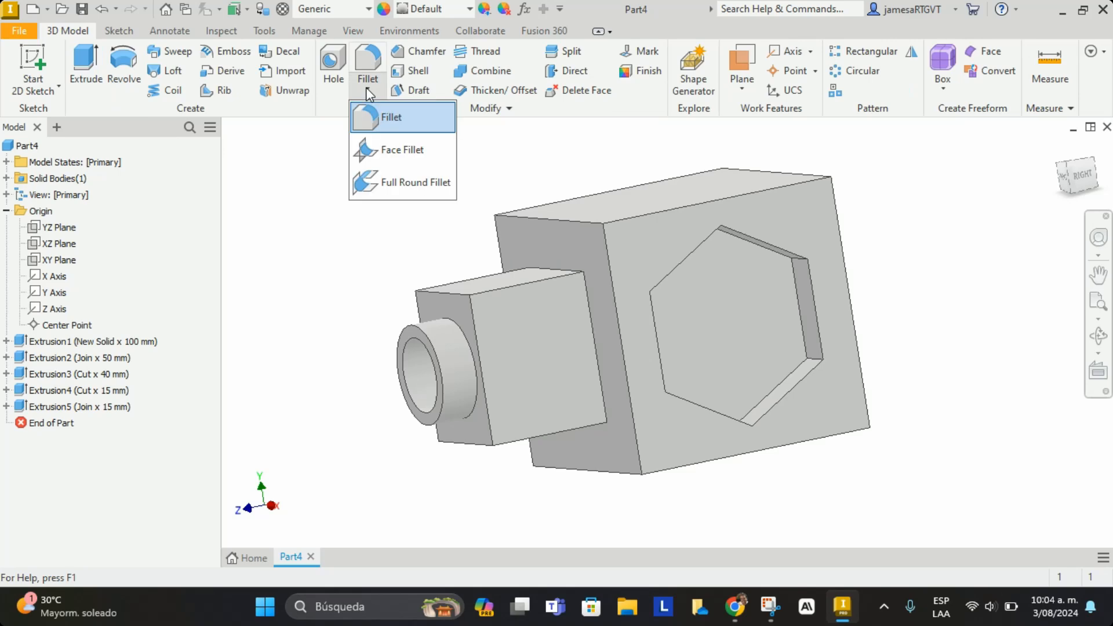
pyautogui.click(385, 118)
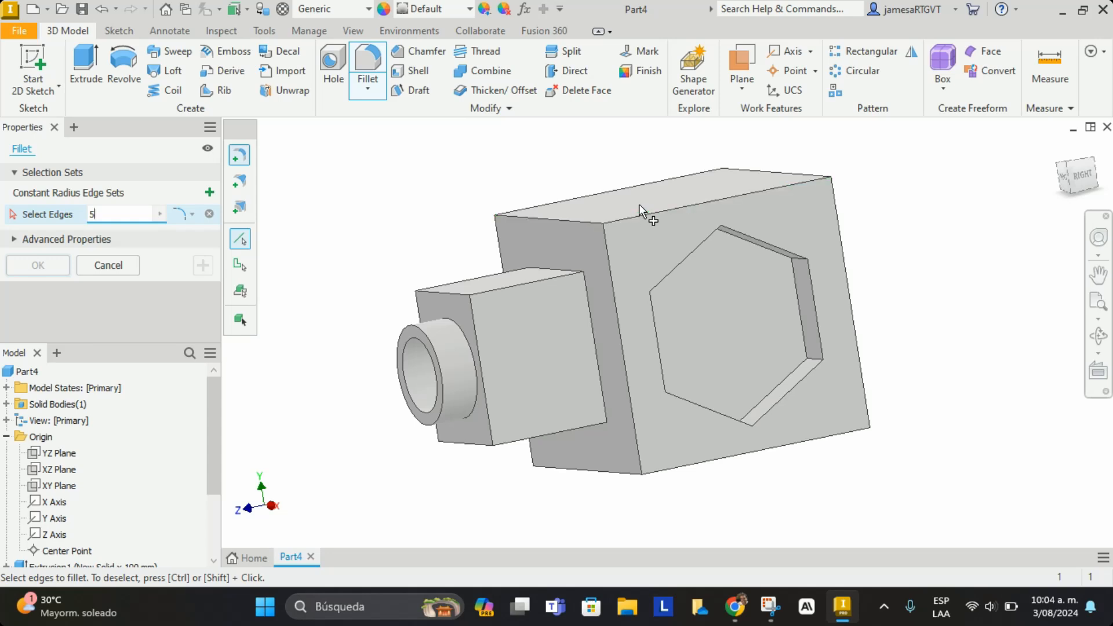
pyautogui.click(575, 218)
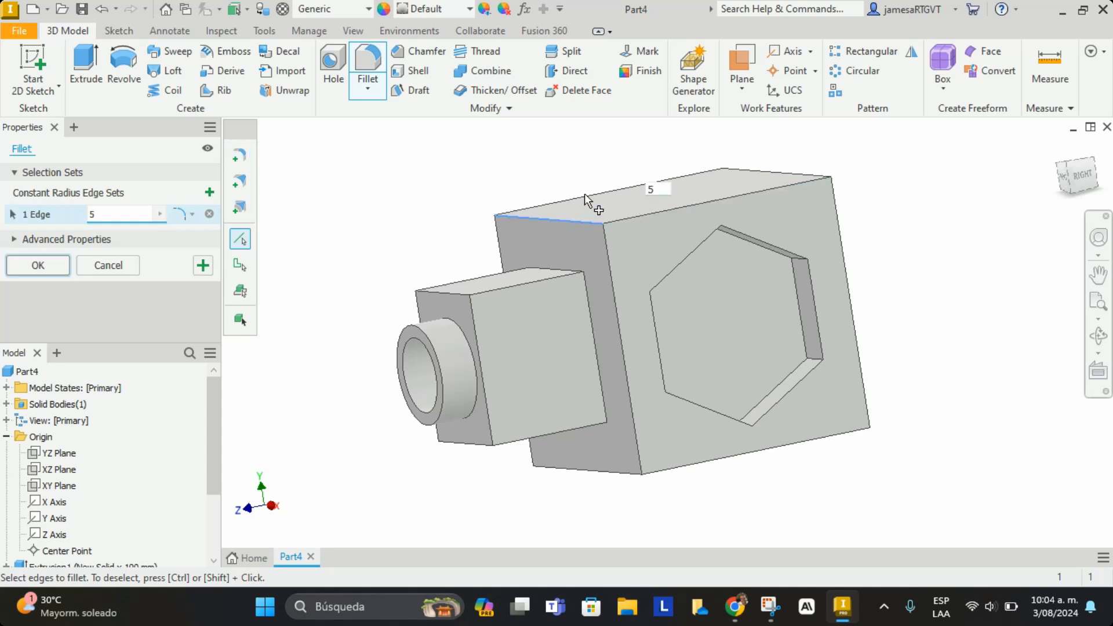
pyautogui.click(599, 198)
pyautogui.click(642, 217)
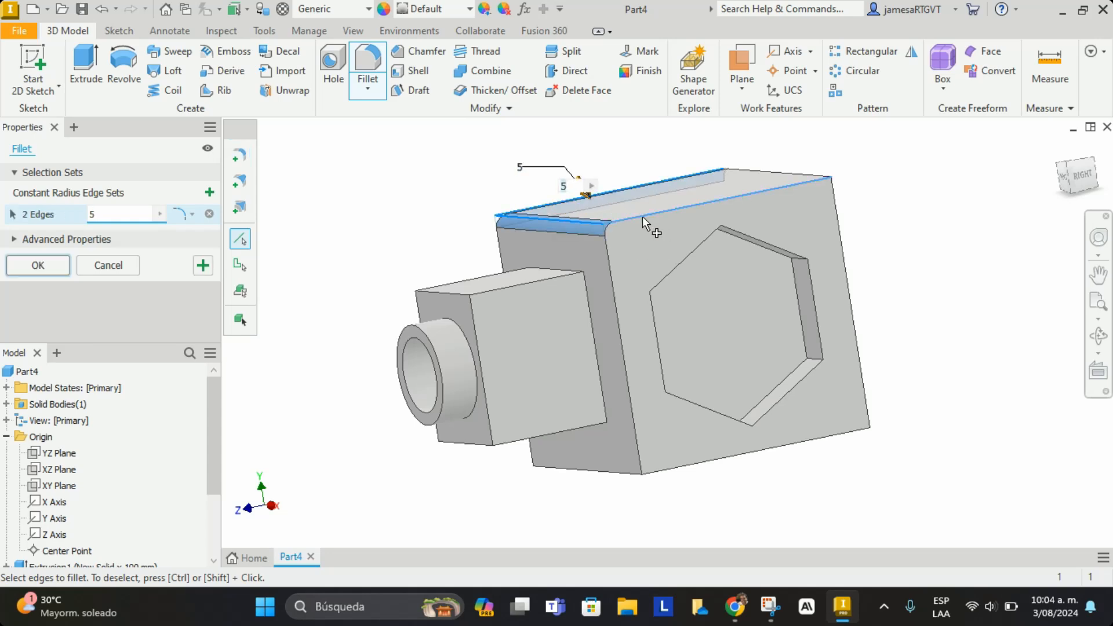
pyautogui.click(779, 173)
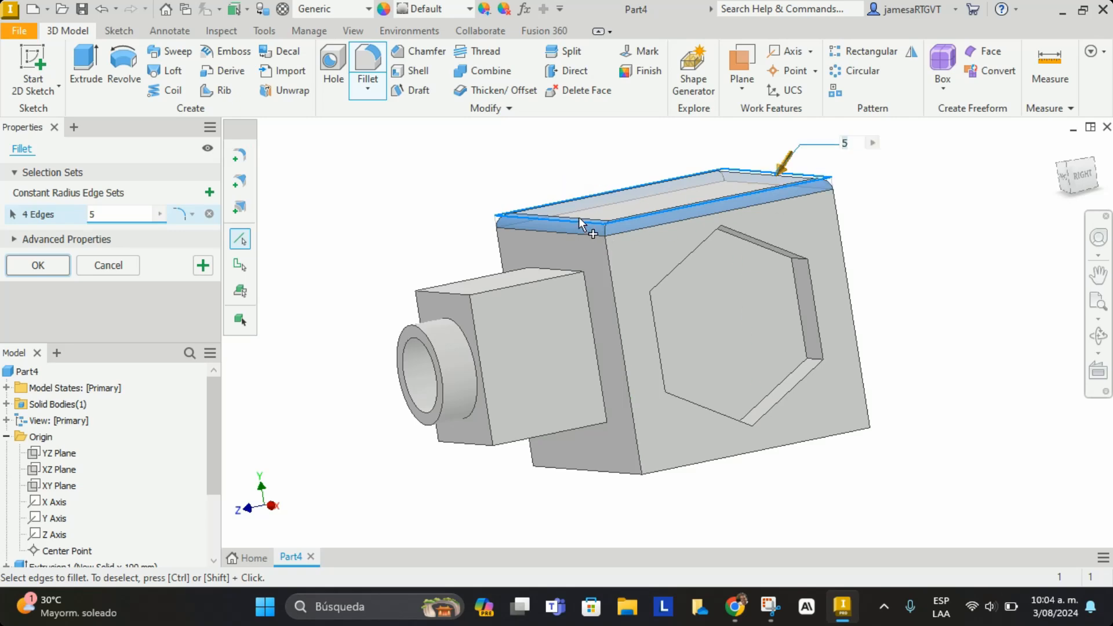
pyautogui.scroll(5, 579, 216)
pyautogui.scroll(-2, 398, 281)
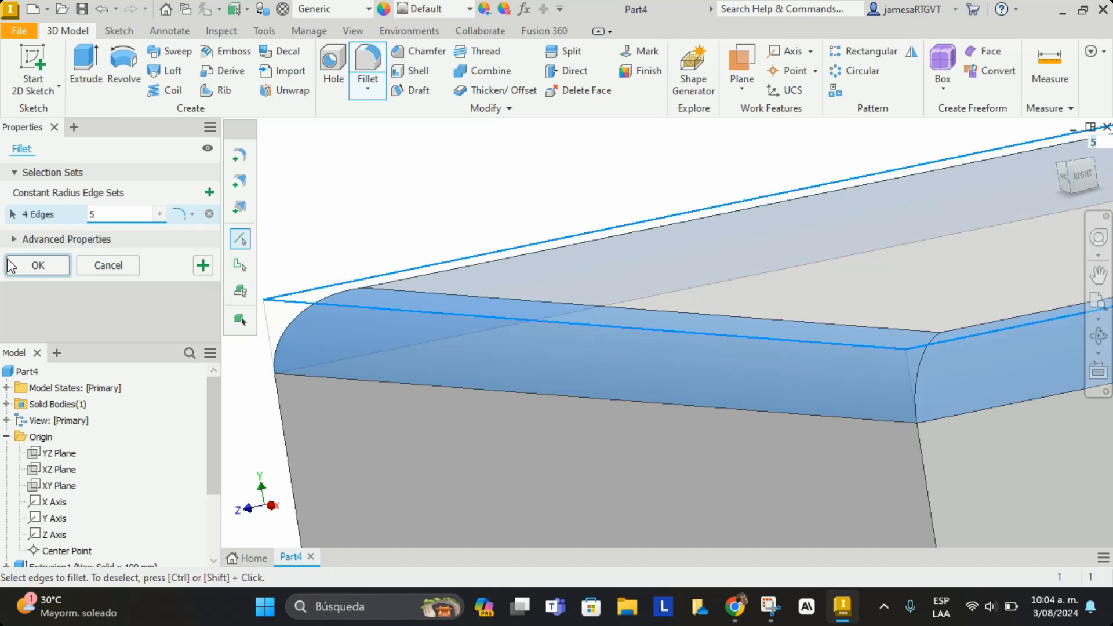
pyautogui.click(37, 266)
pyautogui.scroll(-5, 508, 270)
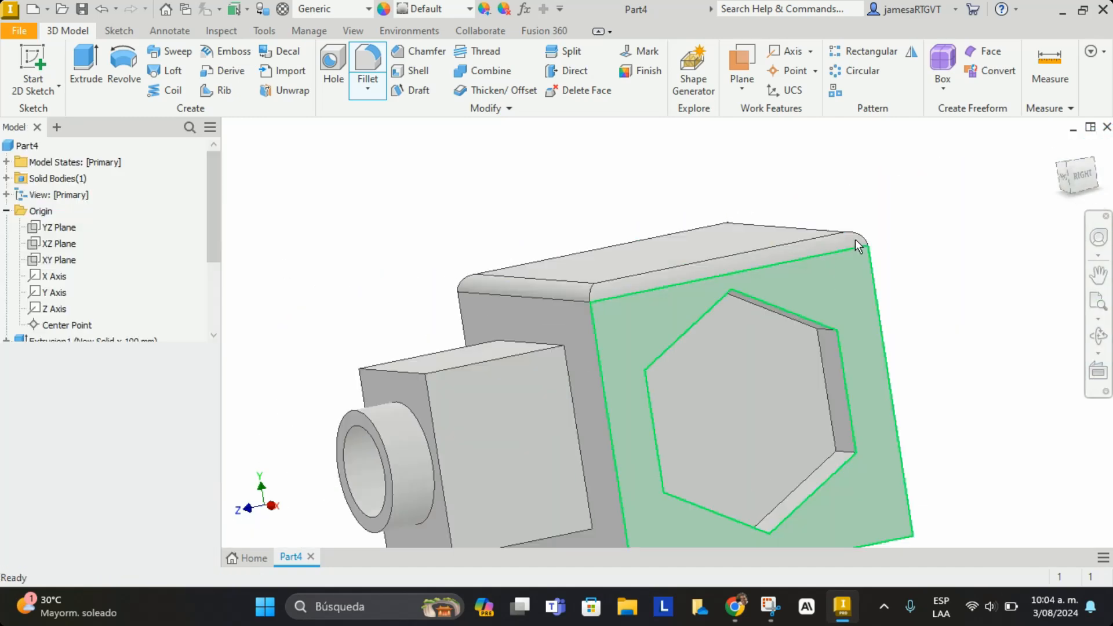
pyautogui.scroll(-5, 551, 266)
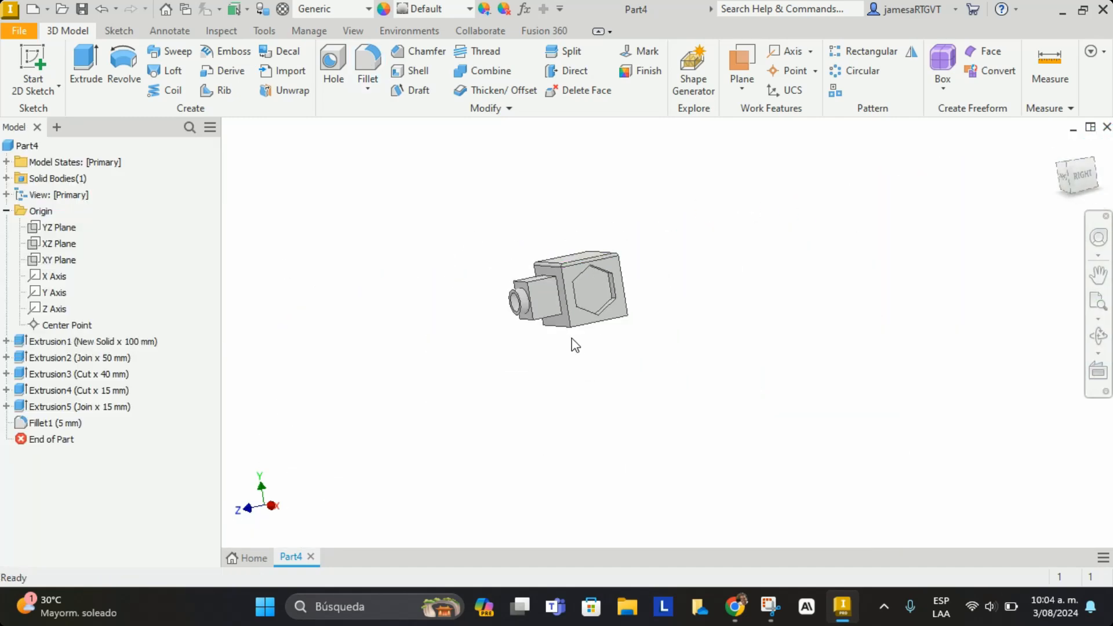
# Chamfer the four edges around the cube's bottom face with an equal distance of 5 mm
pyautogui.scroll(4, 574, 342)
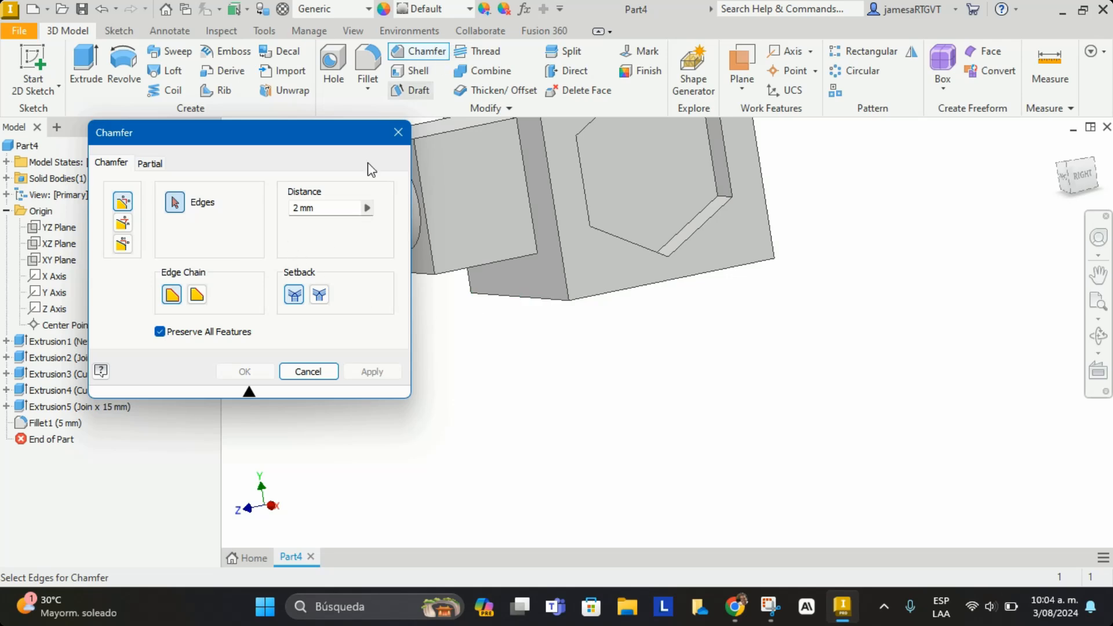
pyautogui.click(309, 210)
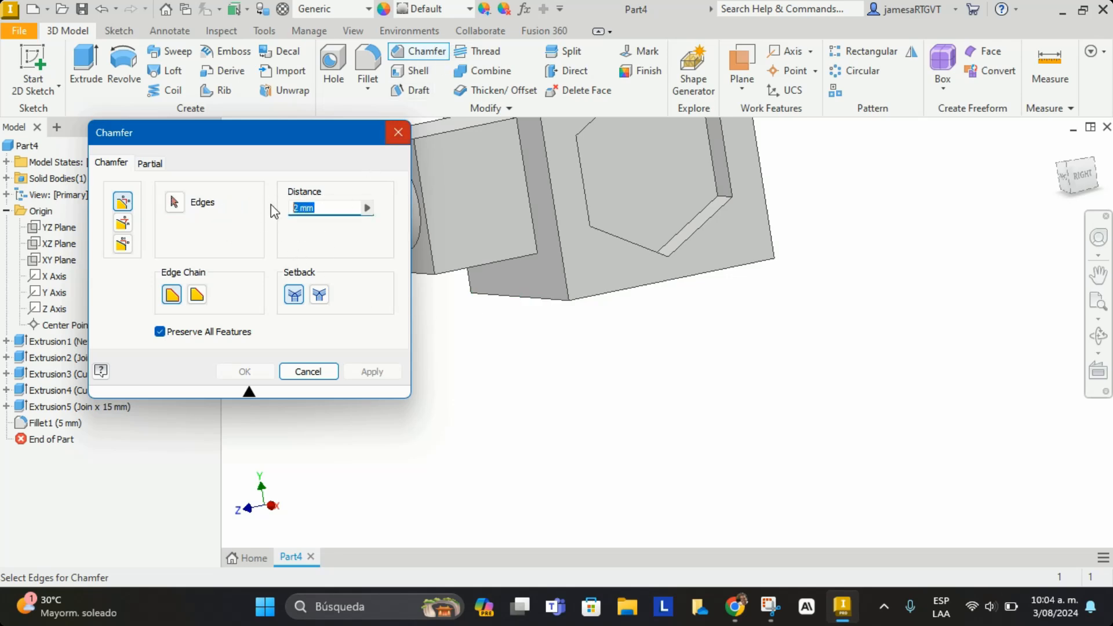
pyautogui.write('5')
pyautogui.click(575, 298)
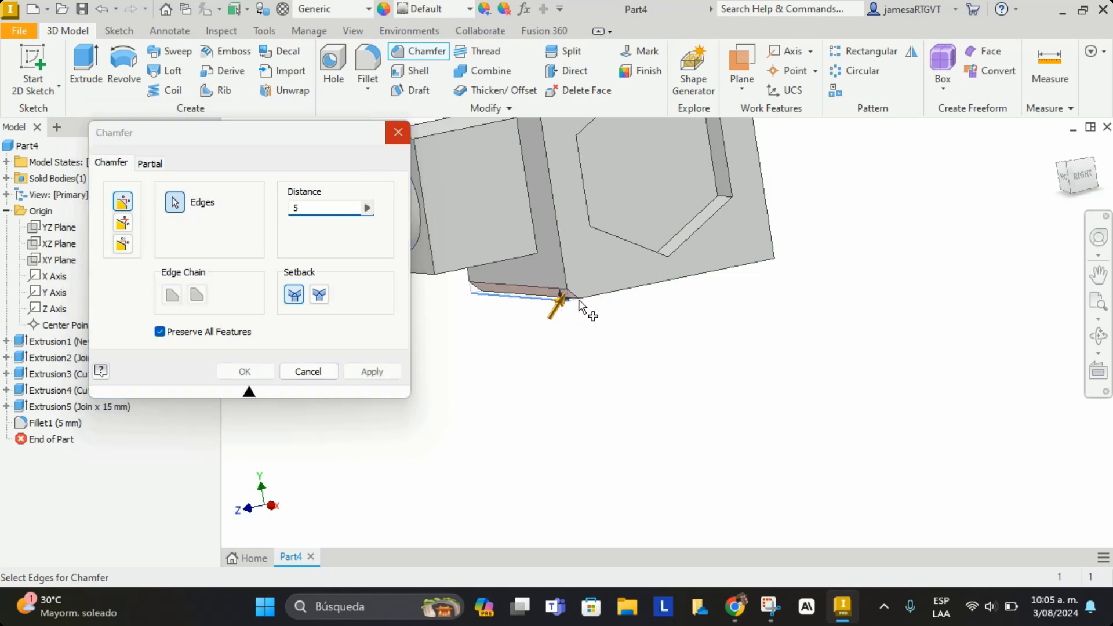
pyautogui.click(585, 296)
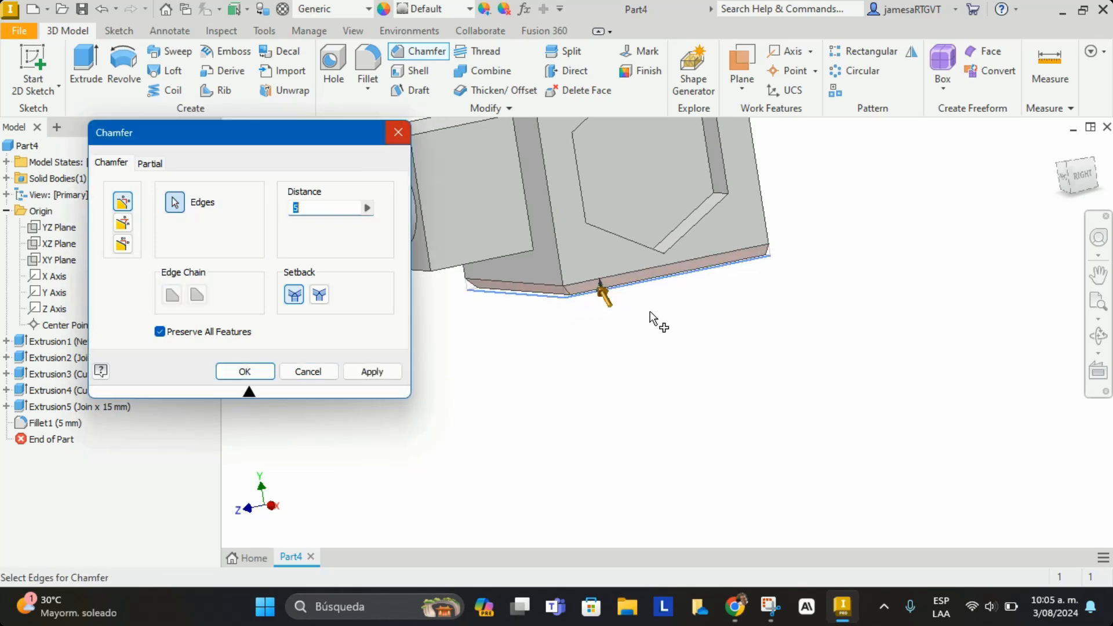
pyautogui.keyDown('shift'); pyautogui.moveTo(650, 313); pyautogui.dragTo(572, 333, button='middle'); pyautogui.keyUp('shift')
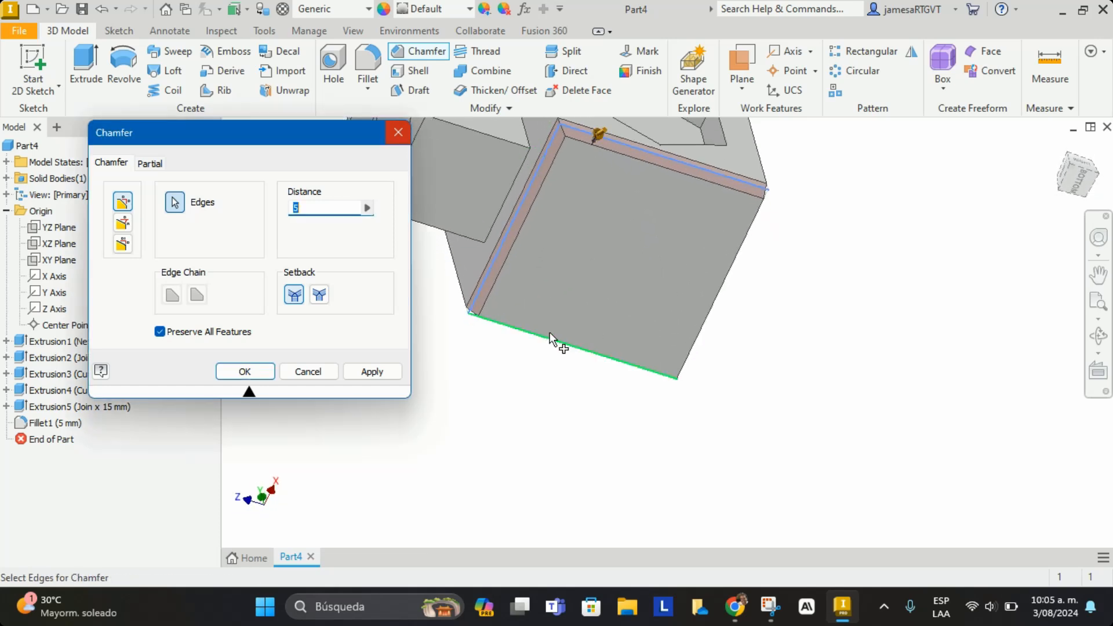
pyautogui.click(553, 340)
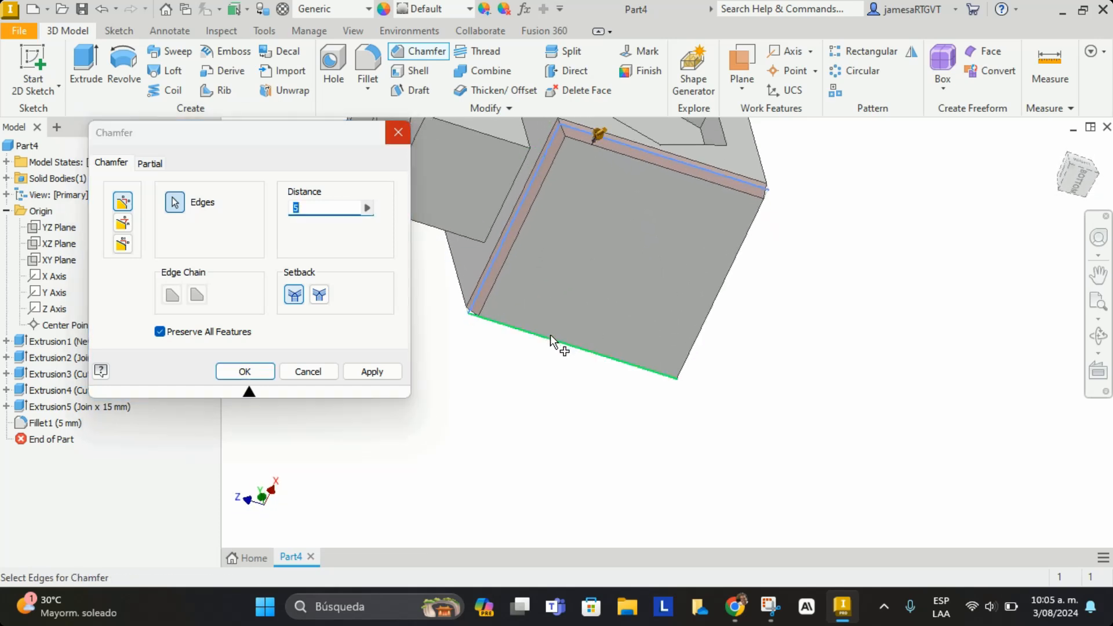
pyautogui.click(725, 288)
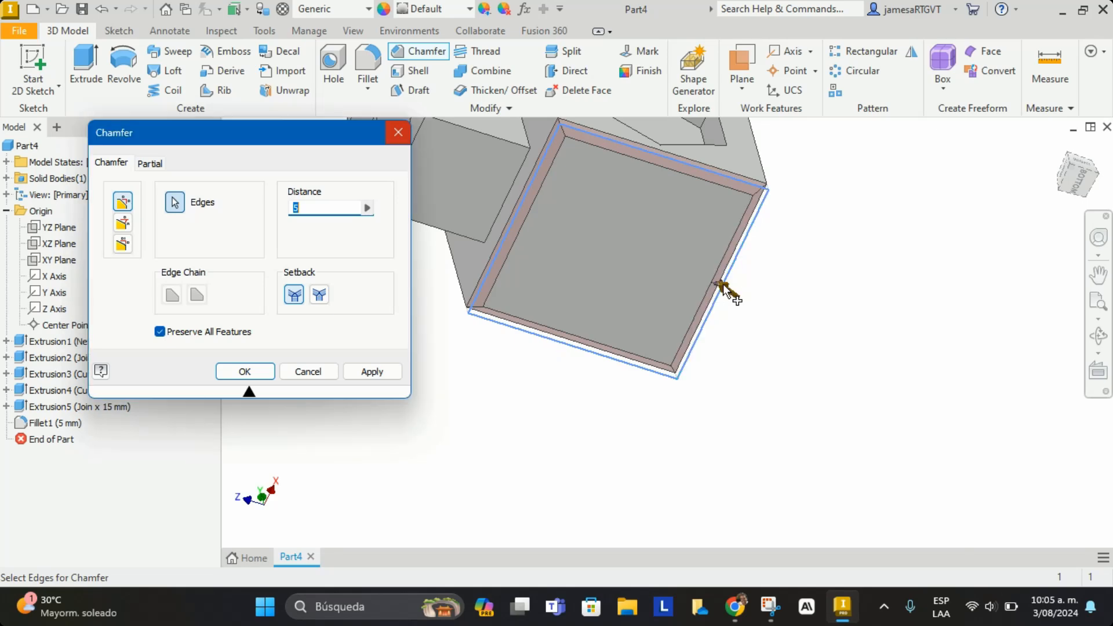
pyautogui.moveTo(599, 300)
pyautogui.keyDown('shift'); pyautogui.mouseDown(button='middle')
pyautogui.moveTo(597, 326)
pyautogui.moveTo(619, 319)
pyautogui.mouseUp(button='middle'); pyautogui.keyUp('shift')
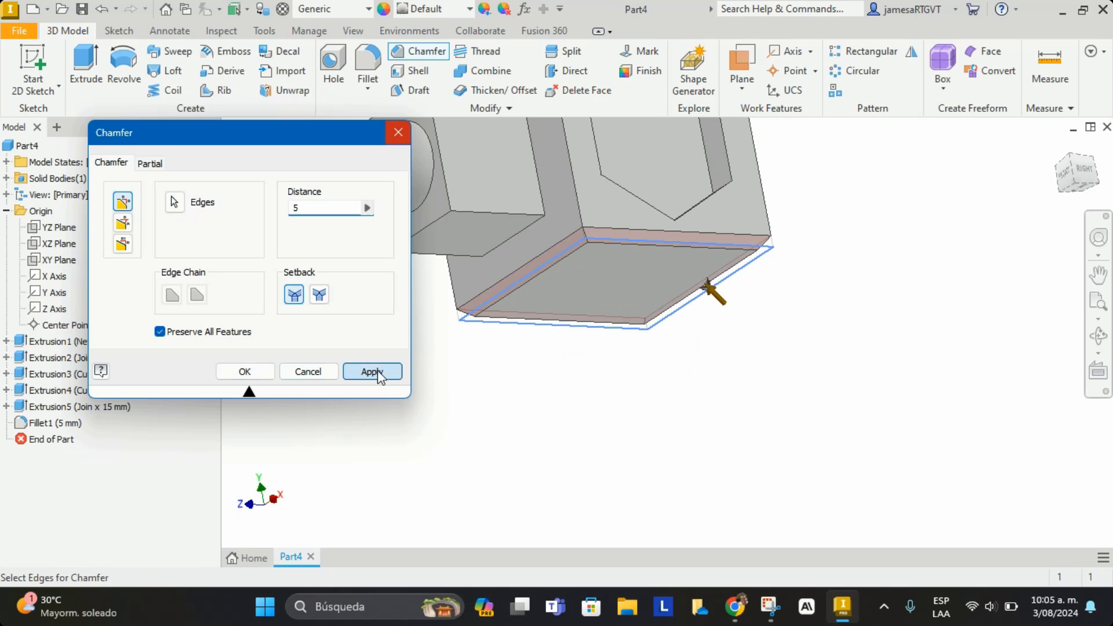
pyautogui.click(252, 370)
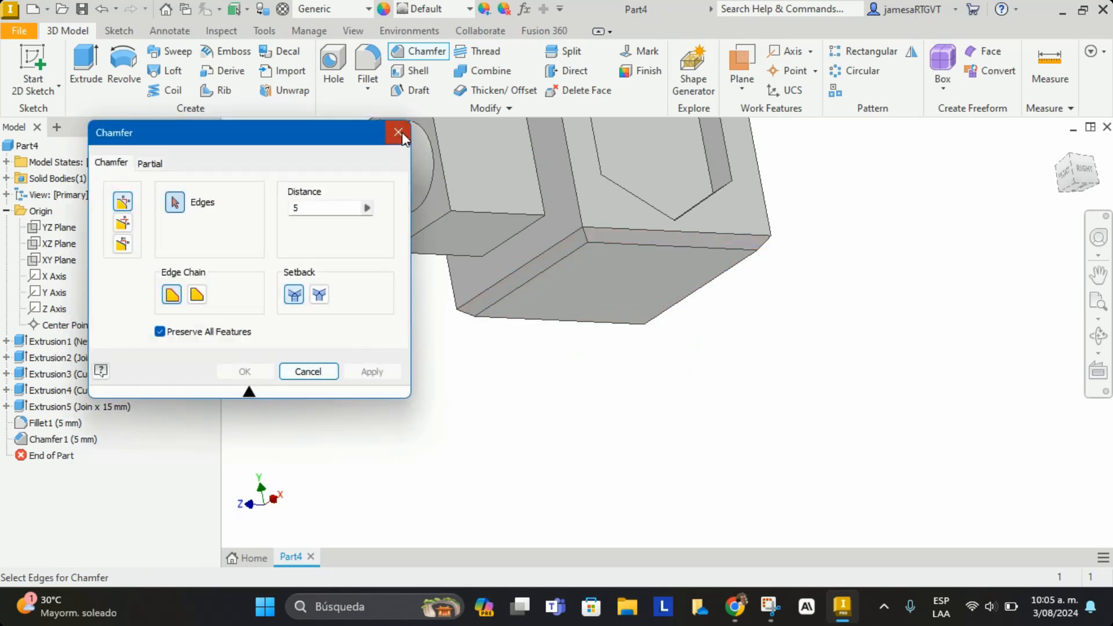
pyautogui.click(398, 132)
# Examine the chamfered base, the filleted top and the hexagonal pocket from several angles
pyautogui.scroll(3, 579, 284)
pyautogui.scroll(-6, 593, 302)
pyautogui.scroll(5, 618, 273)
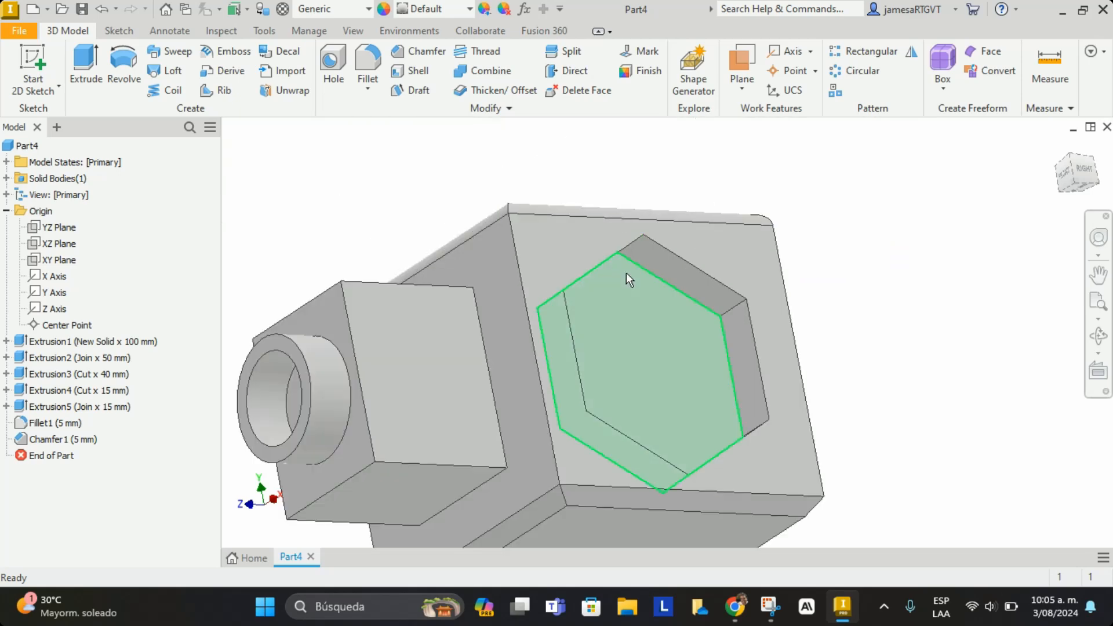
pyautogui.scroll(-3, 659, 321)
pyautogui.keyDown('shift'); pyautogui.moveTo(659, 321); pyautogui.dragTo(777, 378, button='middle'); pyautogui.keyUp('shift')
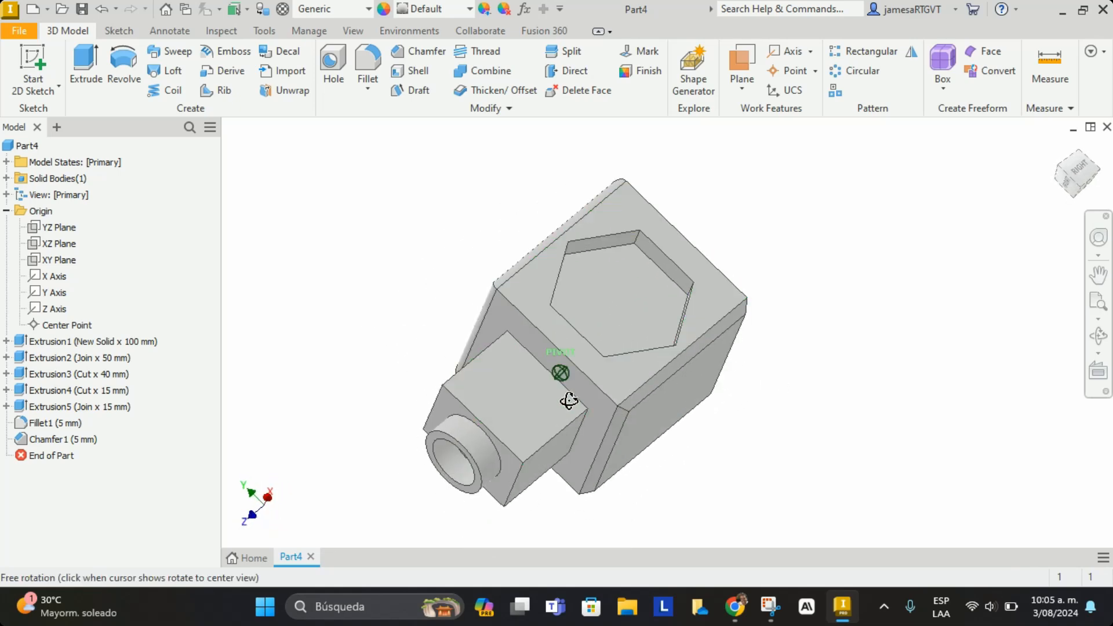
pyautogui.keyDown('shift'); pyautogui.moveTo(569, 401); pyautogui.dragTo(630, 375, button='middle'); pyautogui.keyUp('shift')
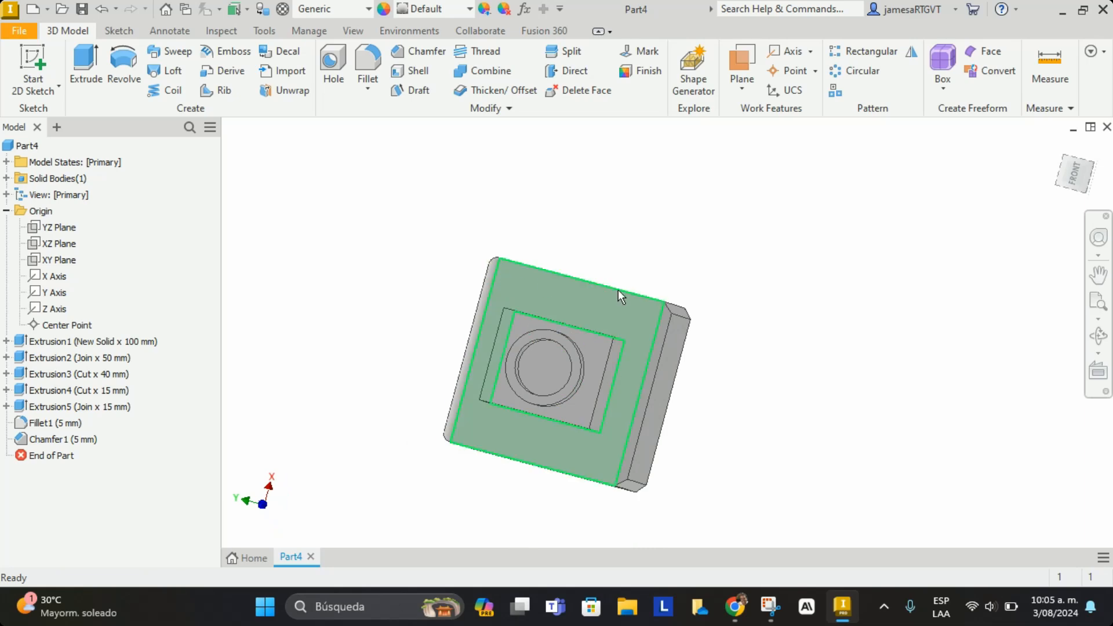
# Compare the rounded fillet corner with the angled chamfer corner up close in the front view
pyautogui.click(1068, 177)
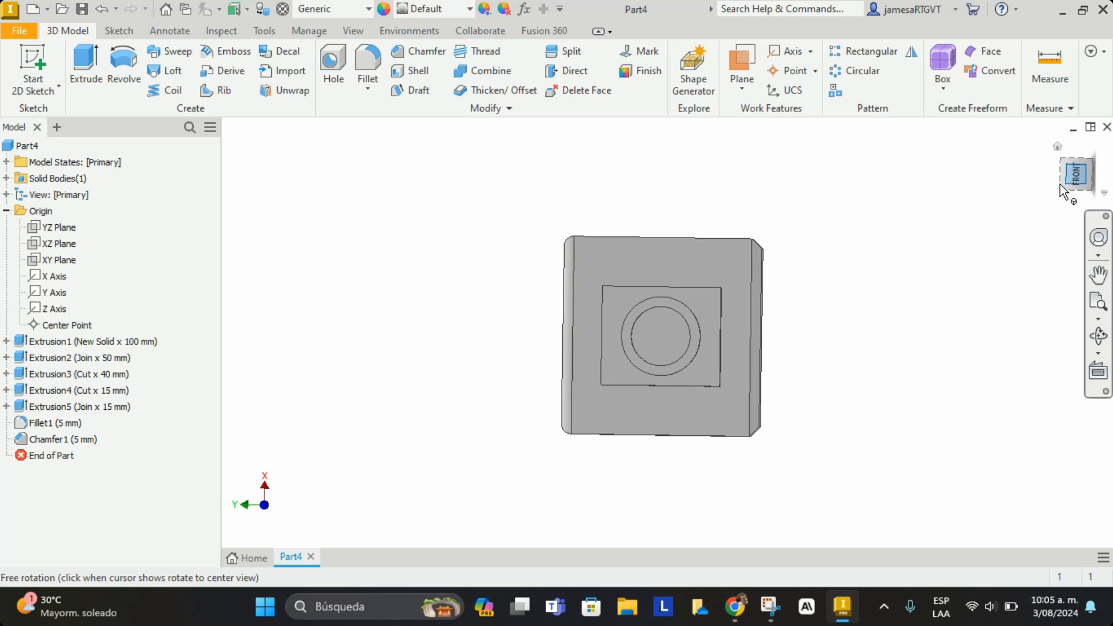
pyautogui.scroll(-5, 602, 231)
pyautogui.scroll(-2, 526, 174)
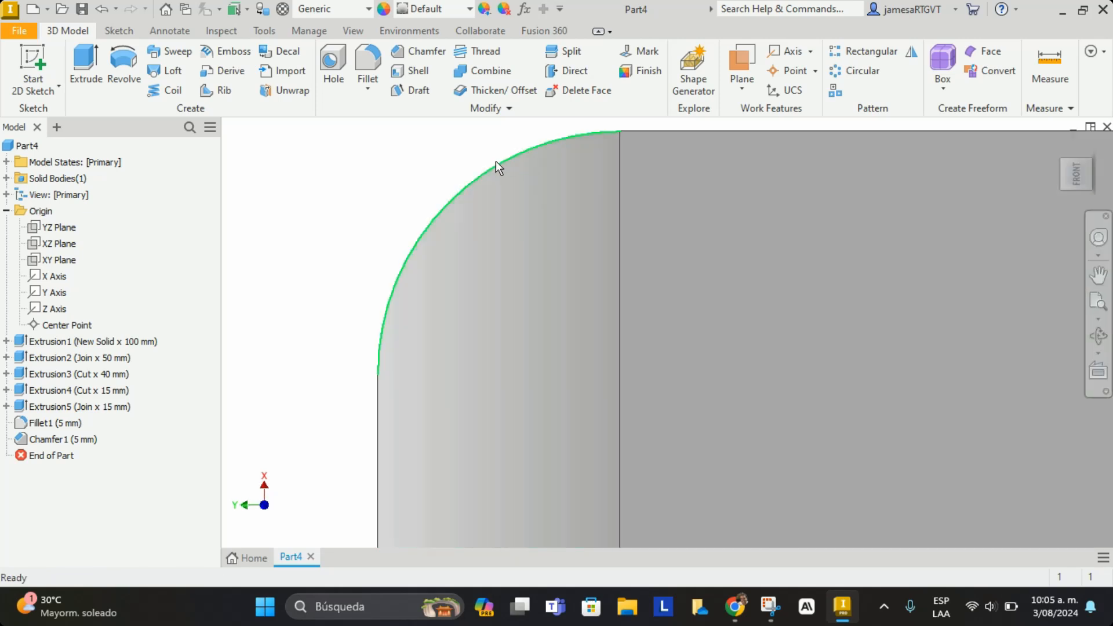
pyautogui.scroll(6, 487, 174)
pyautogui.scroll(-5, 919, 186)
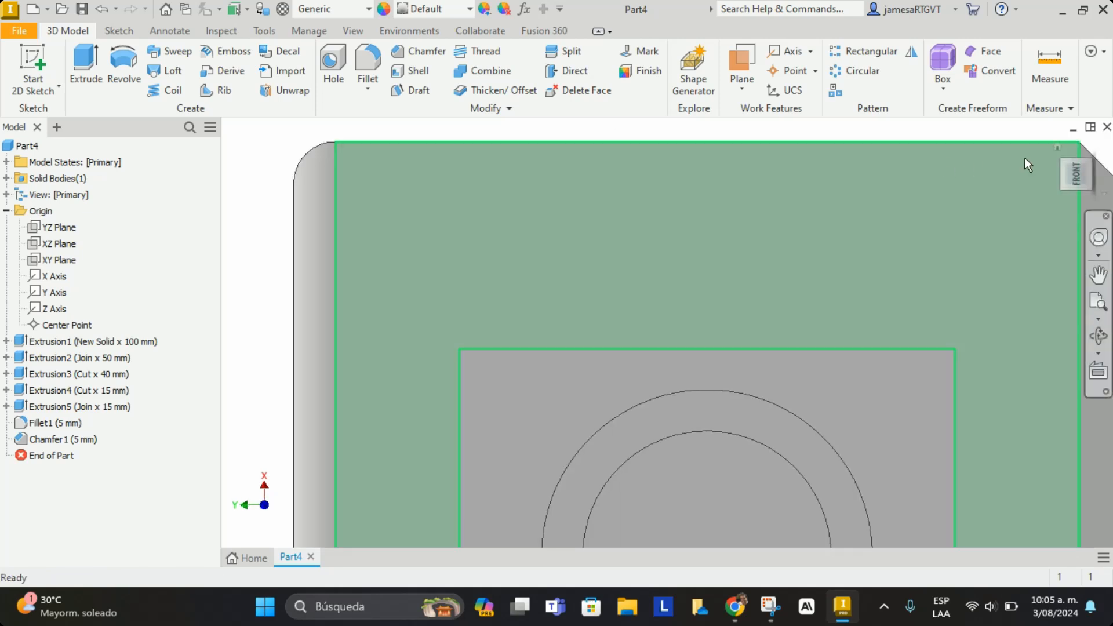
pyautogui.scroll(5, 1025, 165)
pyautogui.scroll(-6, 1030, 175)
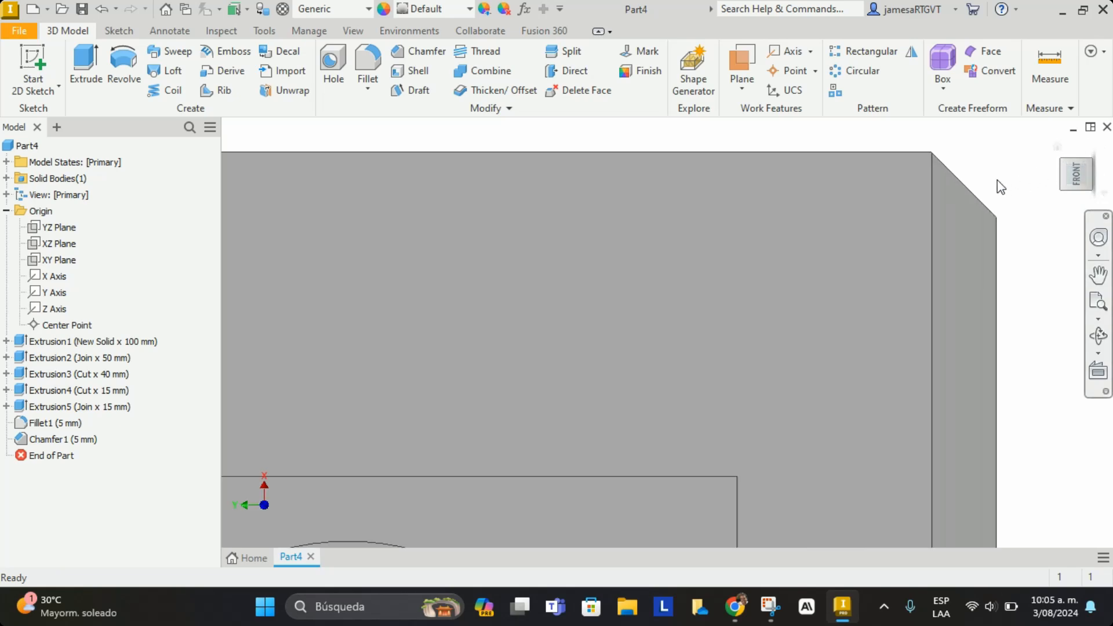
pyautogui.scroll(5, 980, 197)
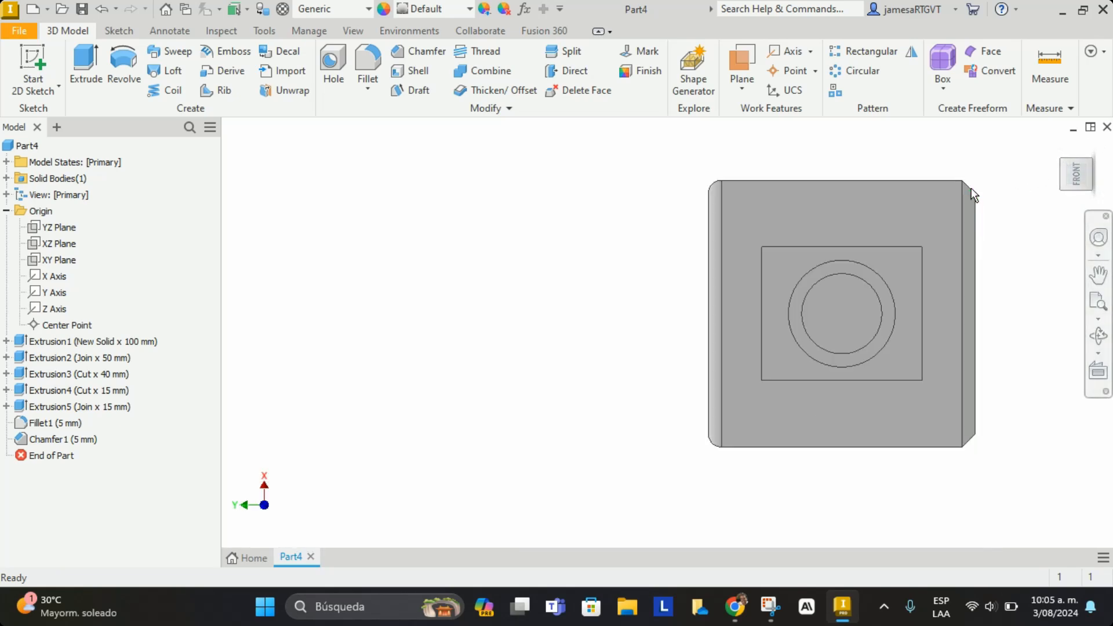
pyautogui.scroll(-5, 743, 186)
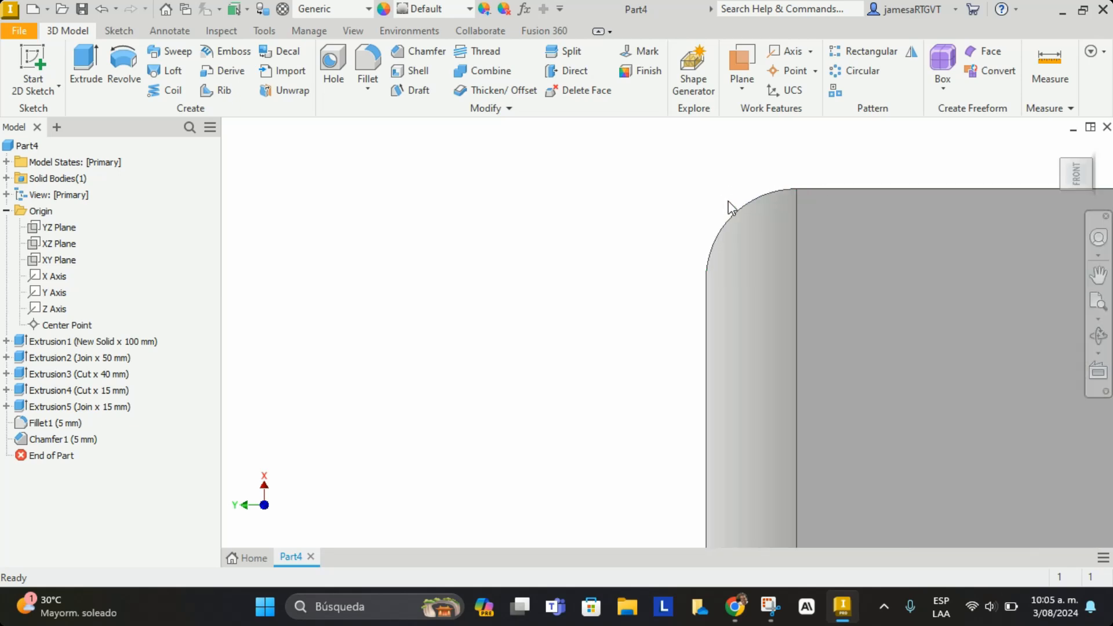
pyautogui.scroll(1, 638, 306)
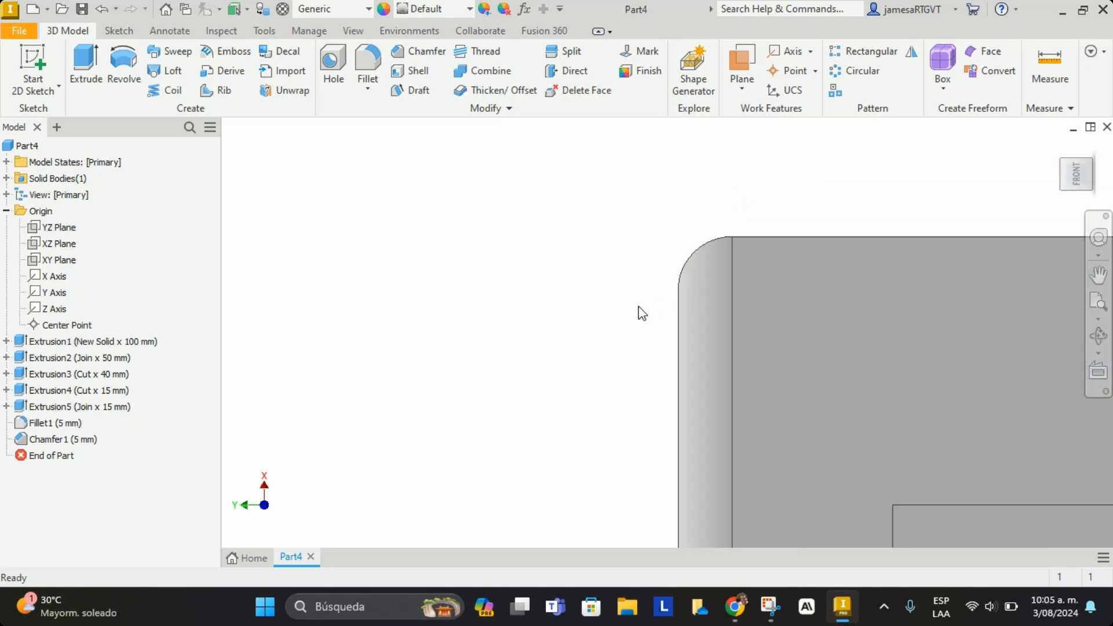
pyautogui.scroll(5, 638, 306)
pyautogui.scroll(-4, 684, 350)
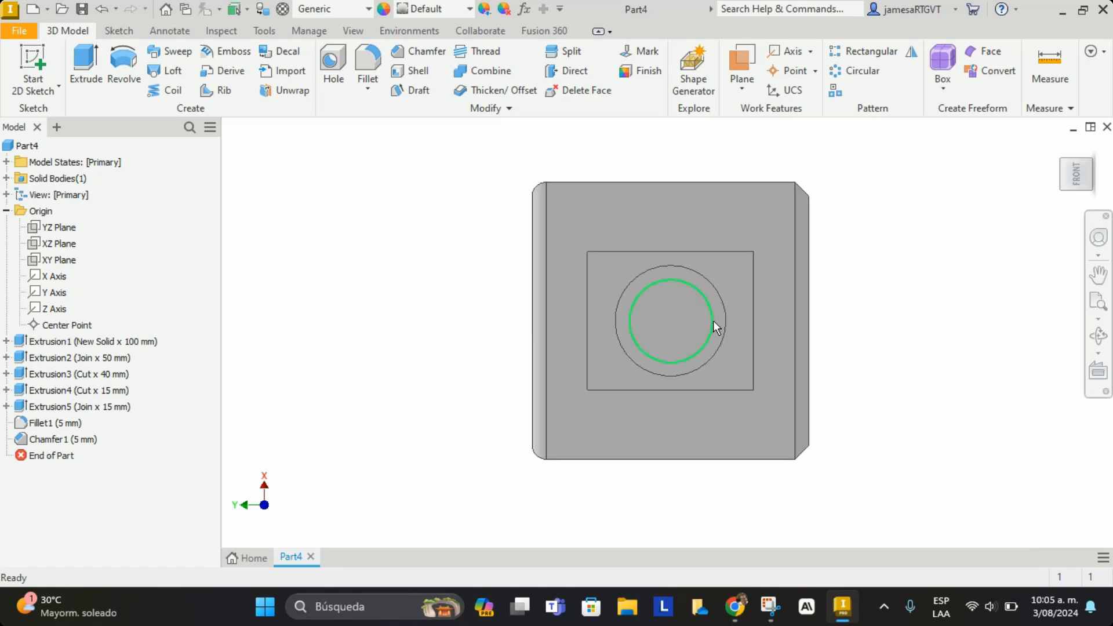
# Save the part as Misegundosolido in the Curso Básico Autodesk Inventor folder
pyautogui.moveTo(670, 321)
pyautogui.keyDown('shift'); pyautogui.mouseDown(button='middle')
pyautogui.moveTo(579, 323)
pyautogui.moveTo(638, 331)
pyautogui.moveTo(639, 362)
pyautogui.moveTo(685, 359)
pyautogui.moveTo(659, 373)
pyautogui.mouseUp(button='middle'); pyautogui.keyUp('shift')
pyautogui.scroll(5, 660, 373)
pyautogui.scroll(-3, 717, 271)
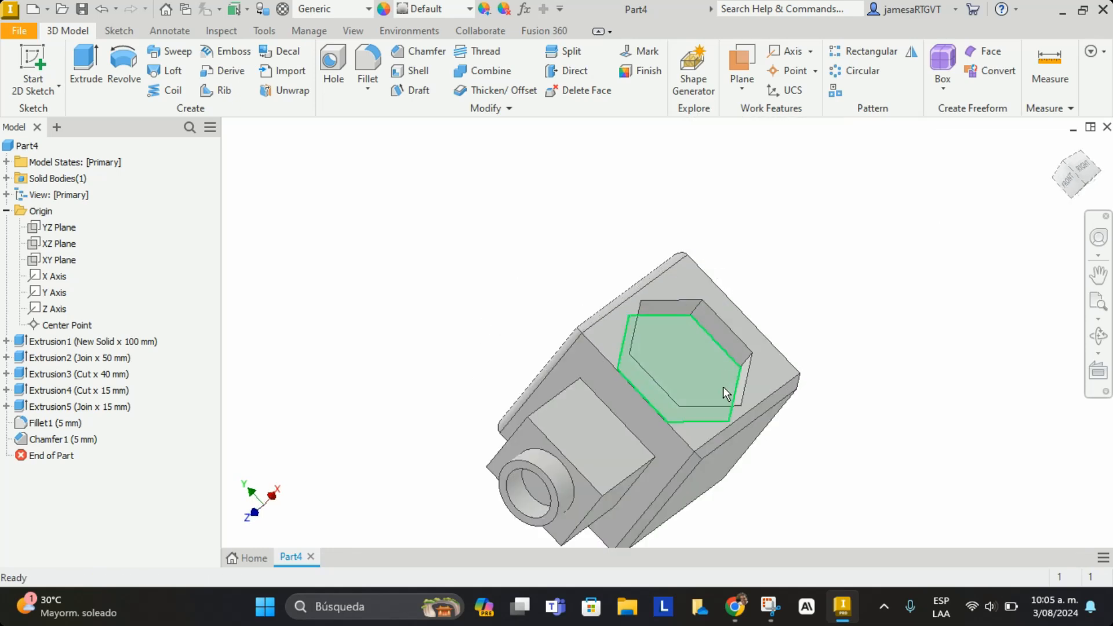
pyautogui.keyDown('shift'); pyautogui.moveTo(689, 457); pyautogui.dragTo(641, 427, button='middle'); pyautogui.keyUp('shift')
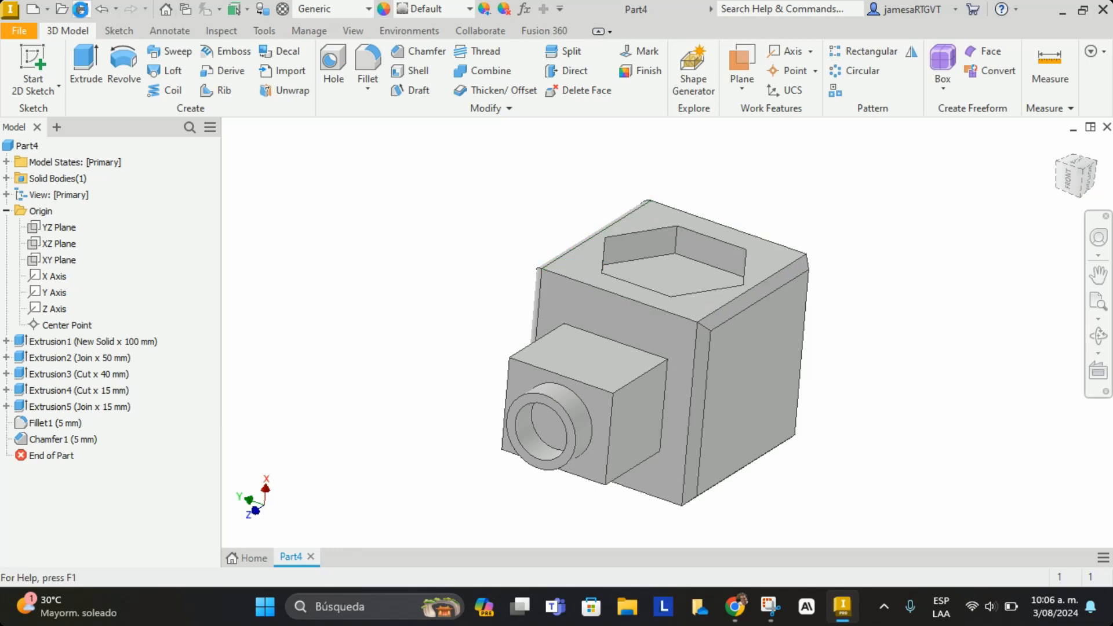
pyautogui.click(83, 10)
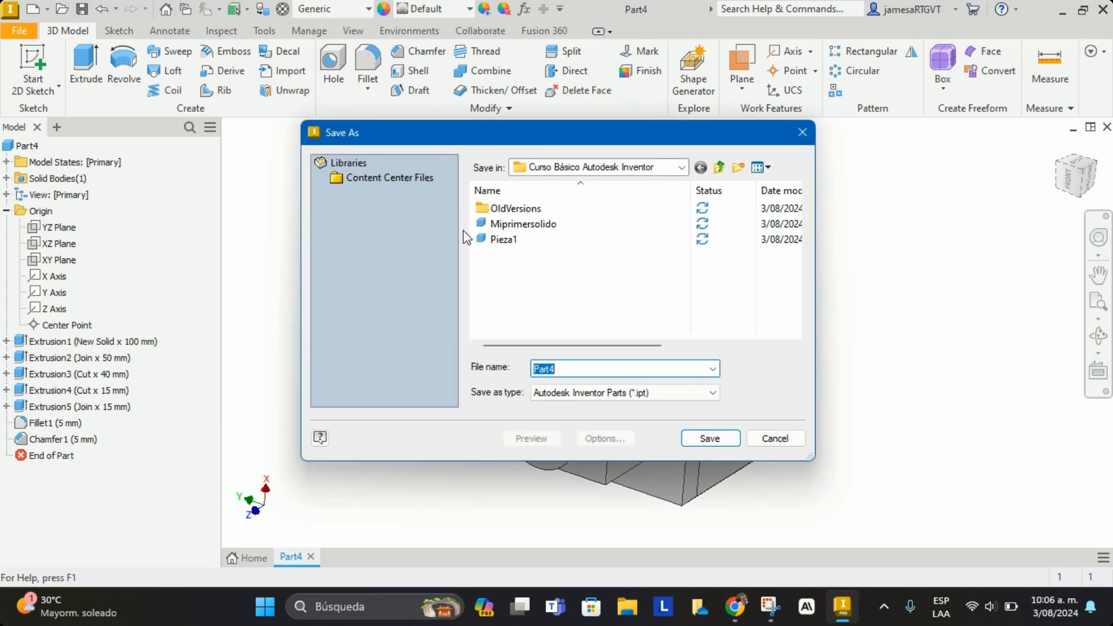
pyautogui.write('Misegundosolido')
pyautogui.press('Return')
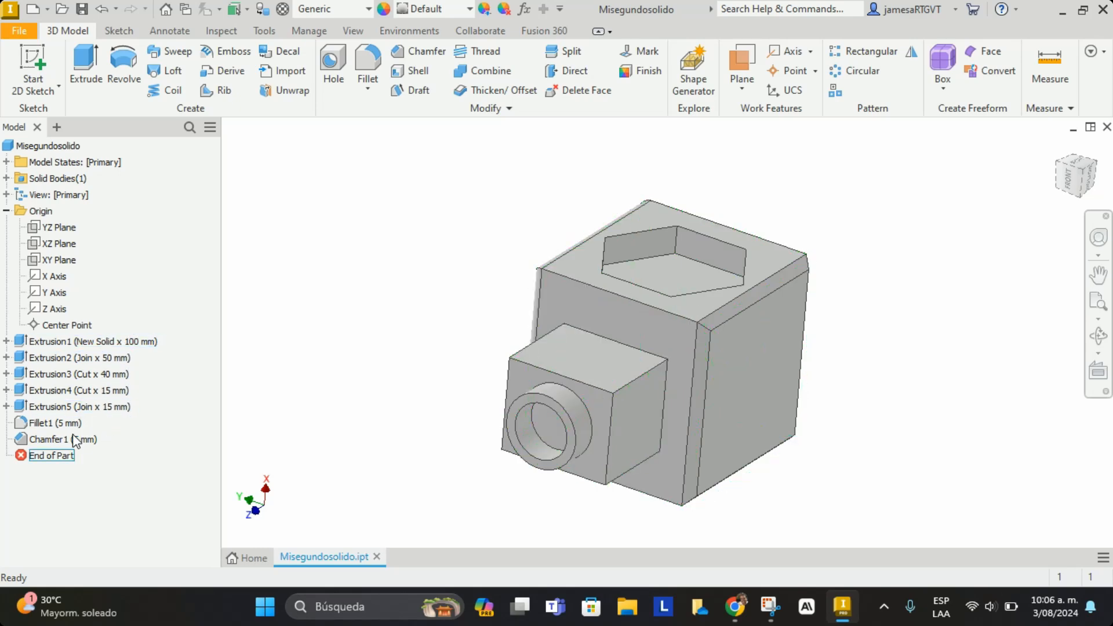
pyautogui.click(53, 456)
pyautogui.click(64, 487)
pyautogui.moveTo(53, 458)
pyautogui.mouseDown()
pyautogui.moveTo(49, 428)
pyautogui.moveTo(74, 370)
pyautogui.moveTo(58, 371)
pyautogui.moveTo(81, 350)
pyautogui.moveTo(58, 364)
pyautogui.moveTo(60, 467)
pyautogui.mouseUp()
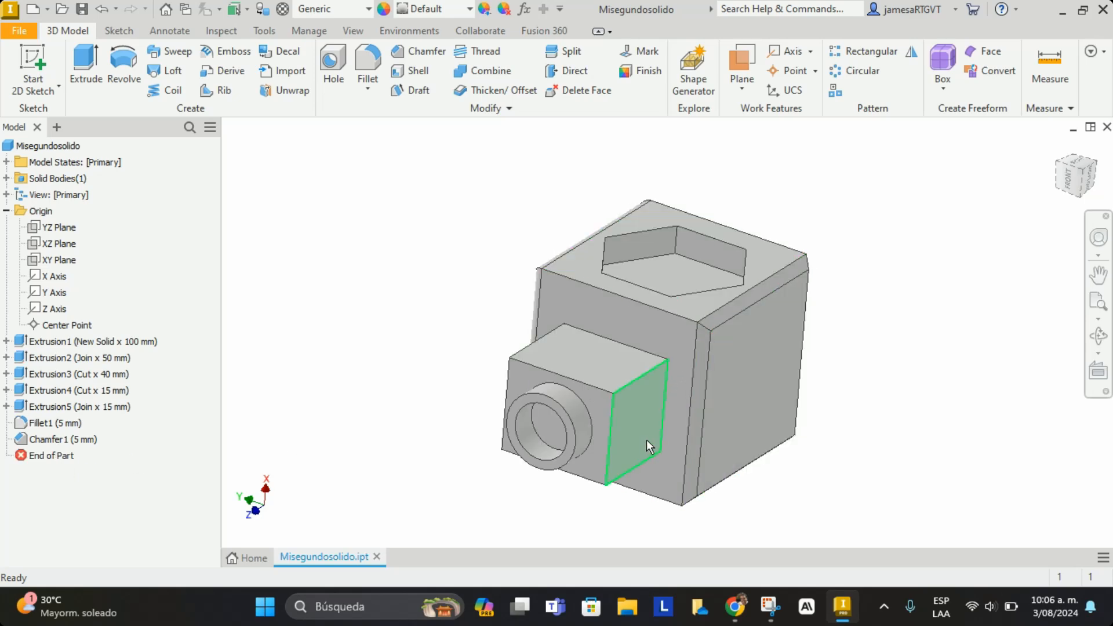
pyautogui.scroll(3, 648, 440)
pyautogui.scroll(-3, 648, 443)
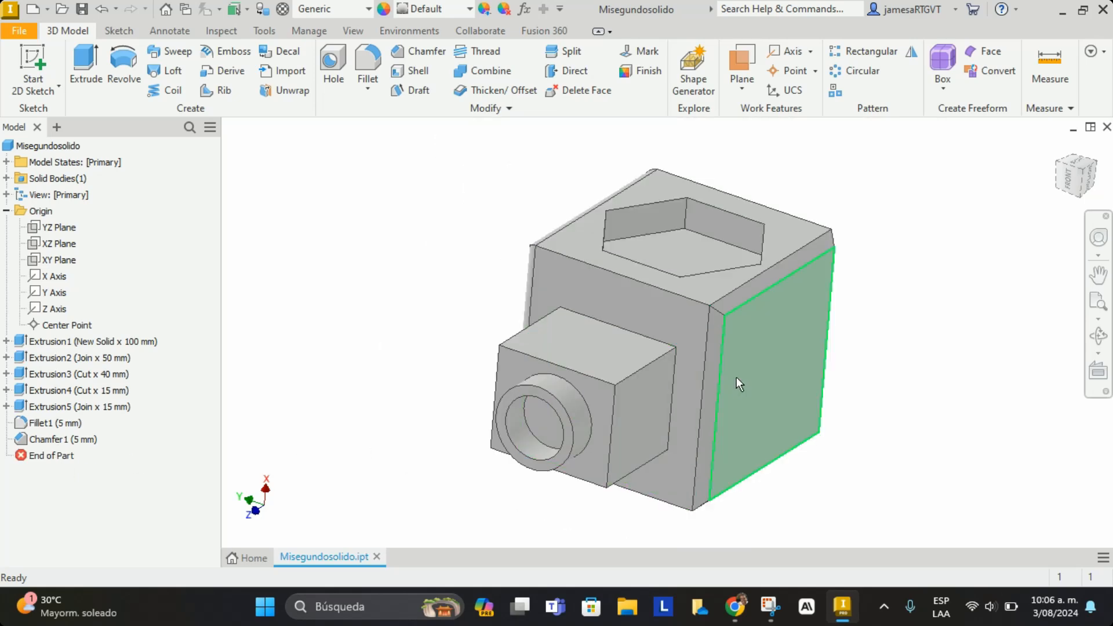
# Edit the sketch of the 40 mm deep circular cut and try to set the circle's diameter to 20 mm
pyautogui.moveTo(634, 365)
pyautogui.keyDown('shift'); pyautogui.mouseDown(button='middle')
pyautogui.moveTo(686, 375)
pyautogui.moveTo(607, 365)
pyautogui.mouseUp(button='middle'); pyautogui.keyUp('shift')
pyautogui.moveTo(692, 372); pyautogui.dragTo(715, 370)
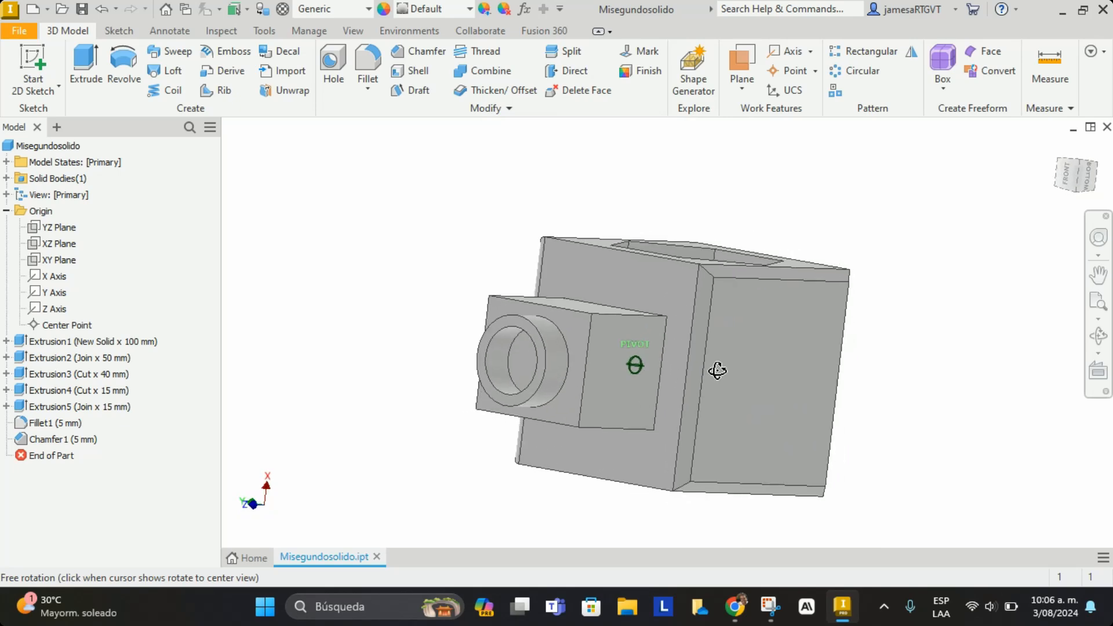
pyautogui.press('Escape')
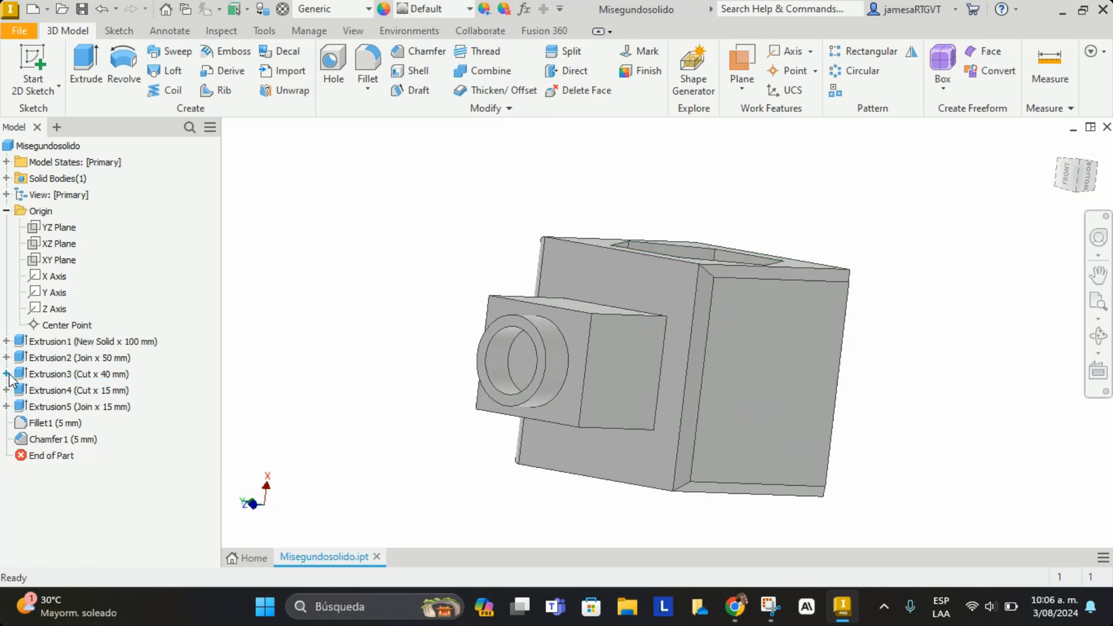
pyautogui.rightClick(61, 391)
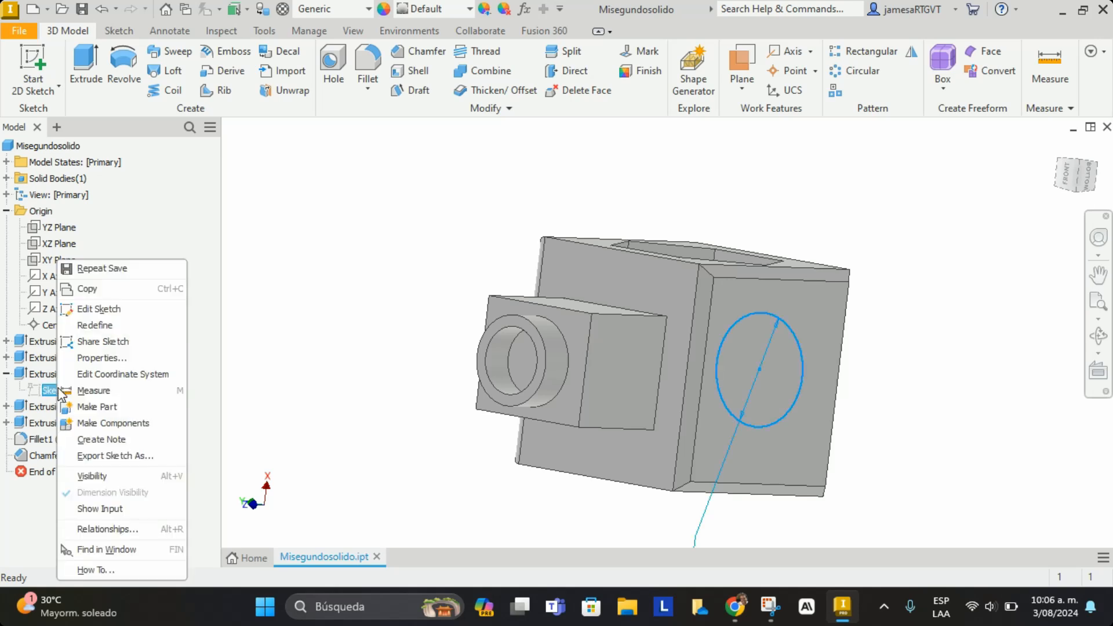
pyautogui.click(112, 308)
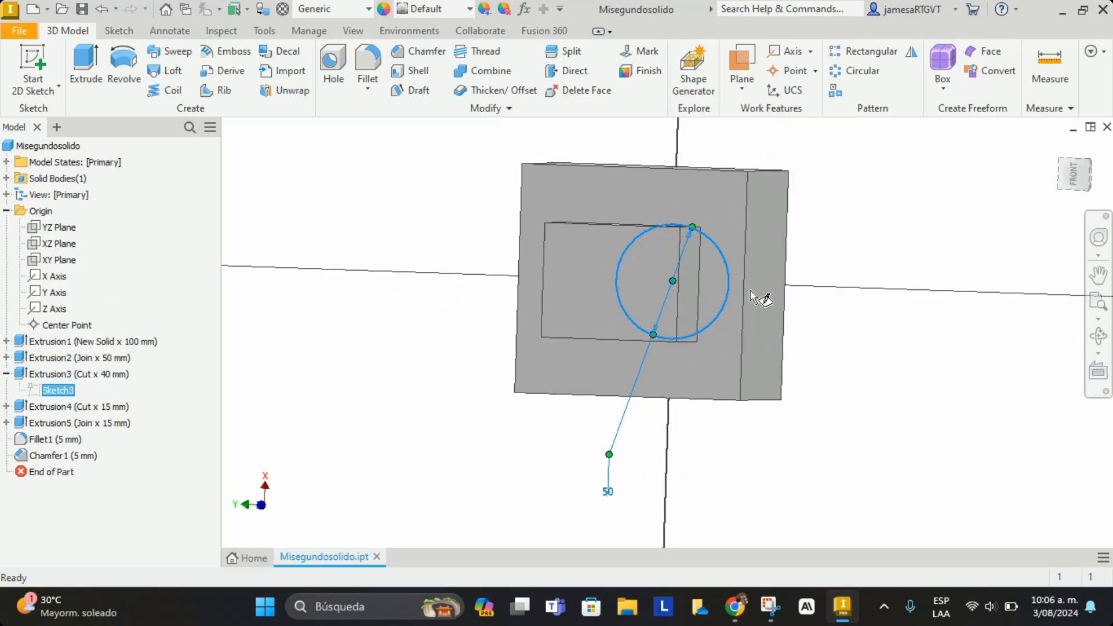
pyautogui.scroll(3, 569, 266)
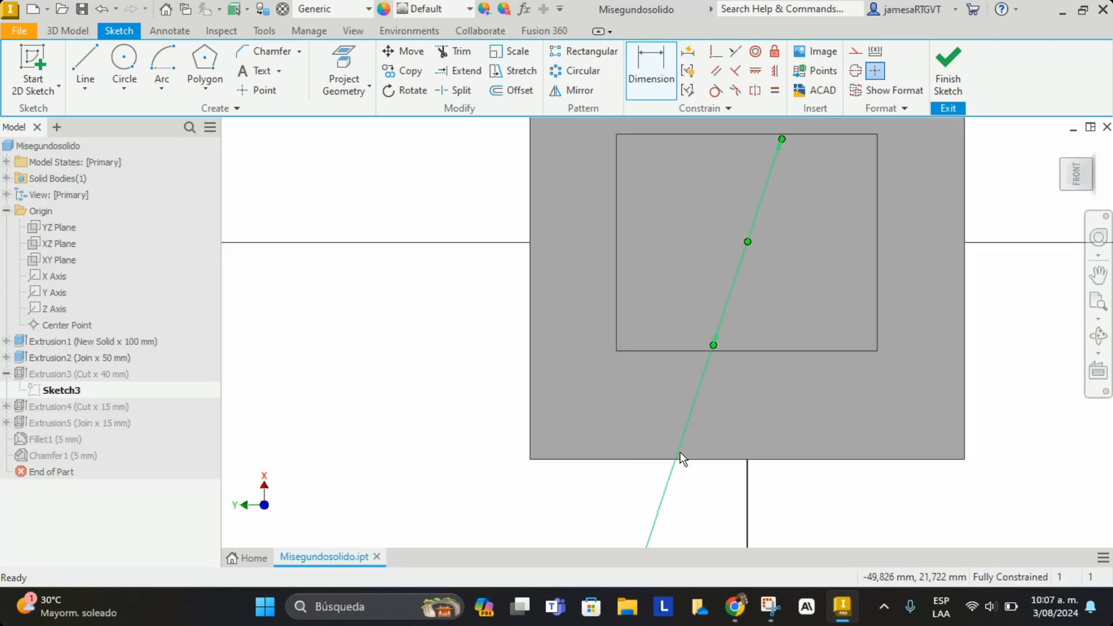
pyautogui.scroll(-4, 680, 451)
pyautogui.scroll(-3, 672, 466)
pyautogui.scroll(4, 634, 451)
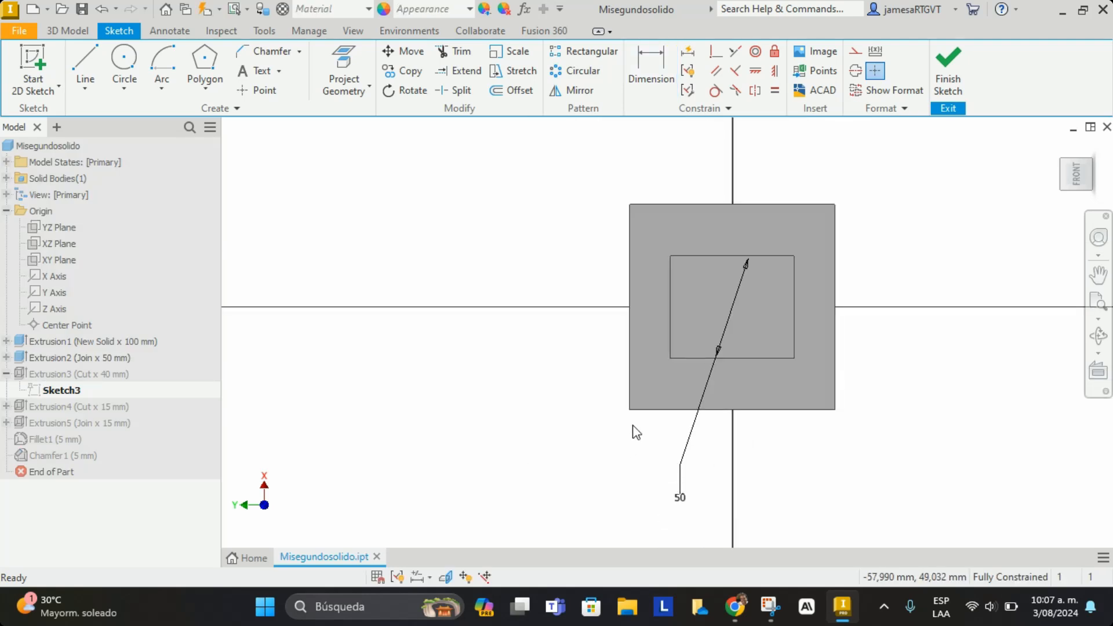
pyautogui.moveTo(633, 451)
pyautogui.keyDown('shift'); pyautogui.mouseDown(button='middle')
pyautogui.moveTo(702, 423)
pyautogui.moveTo(807, 417)
pyautogui.moveTo(771, 440)
pyautogui.mouseUp(button='middle'); pyautogui.keyUp('shift')
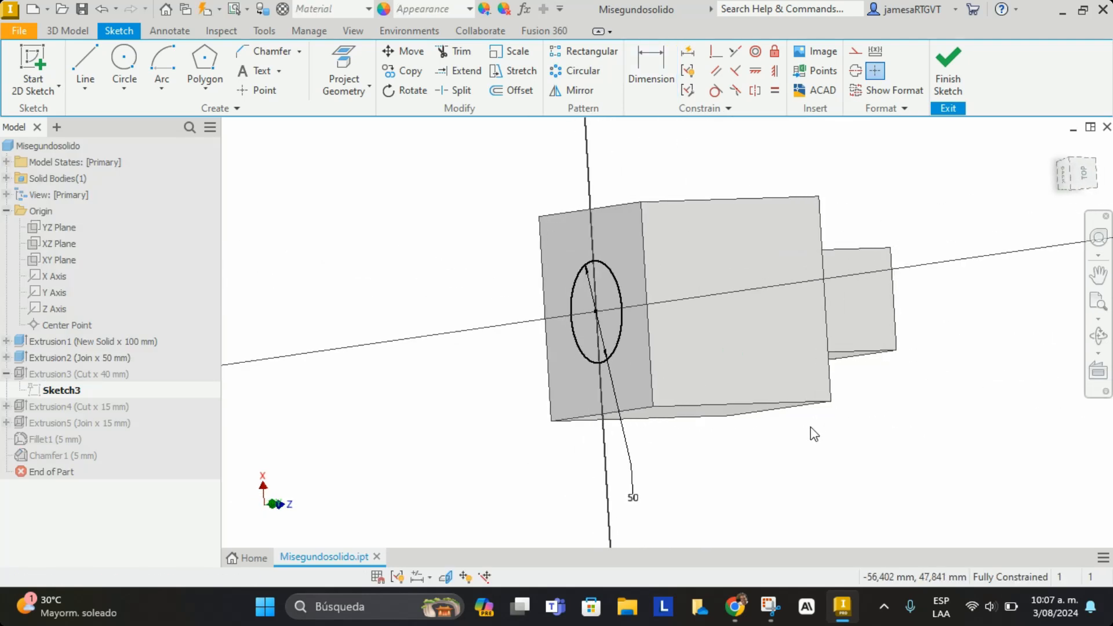
pyautogui.doubleClick(635, 484)
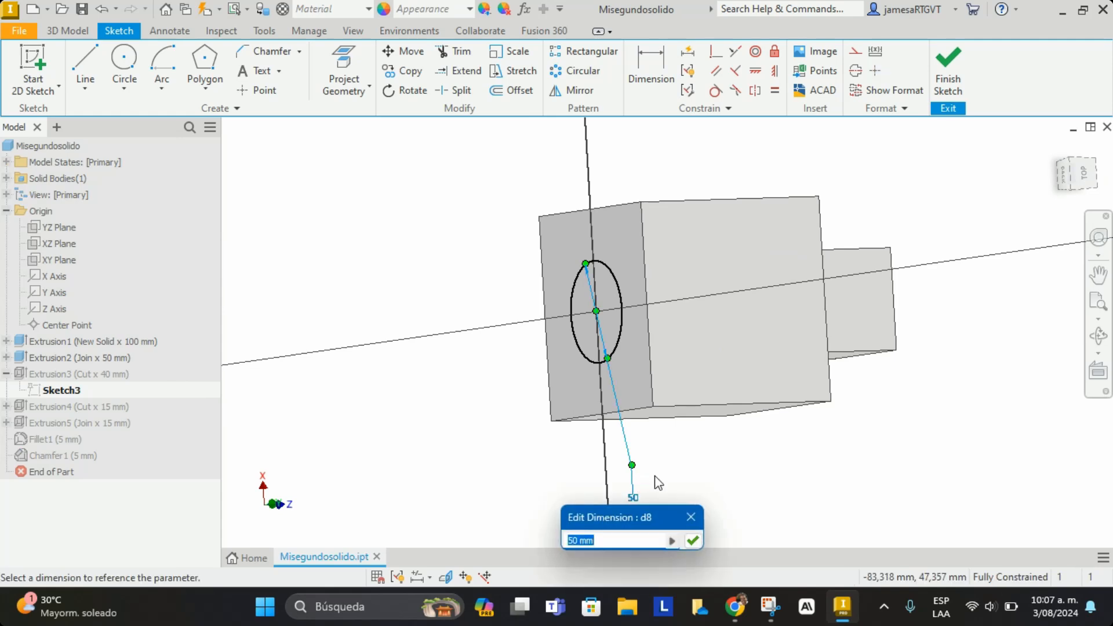
pyautogui.write('20')
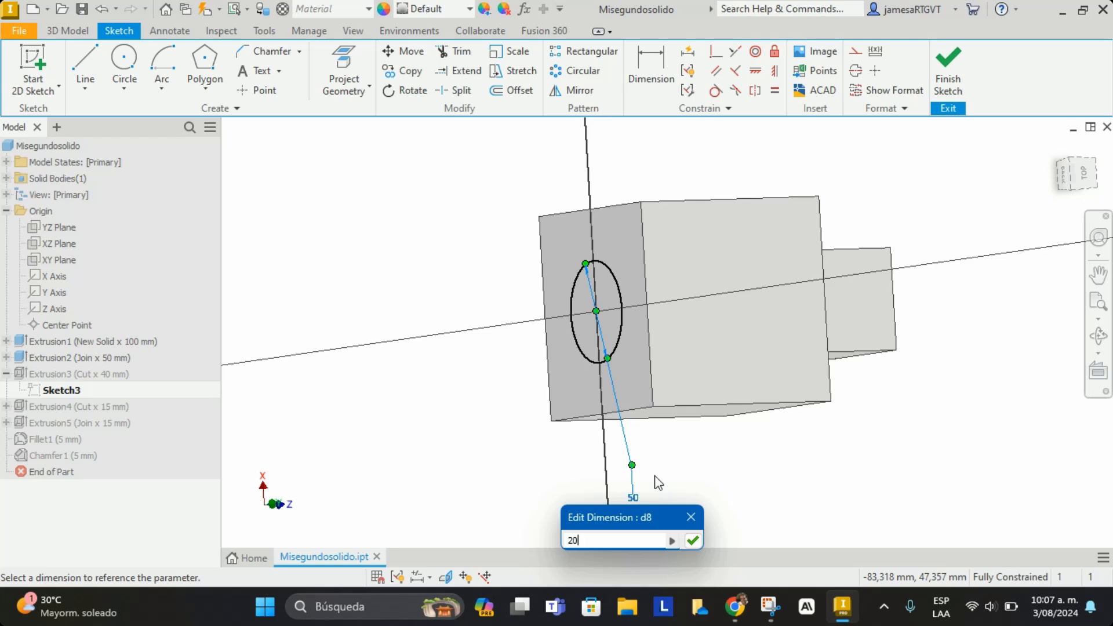
pyautogui.click(949, 68)
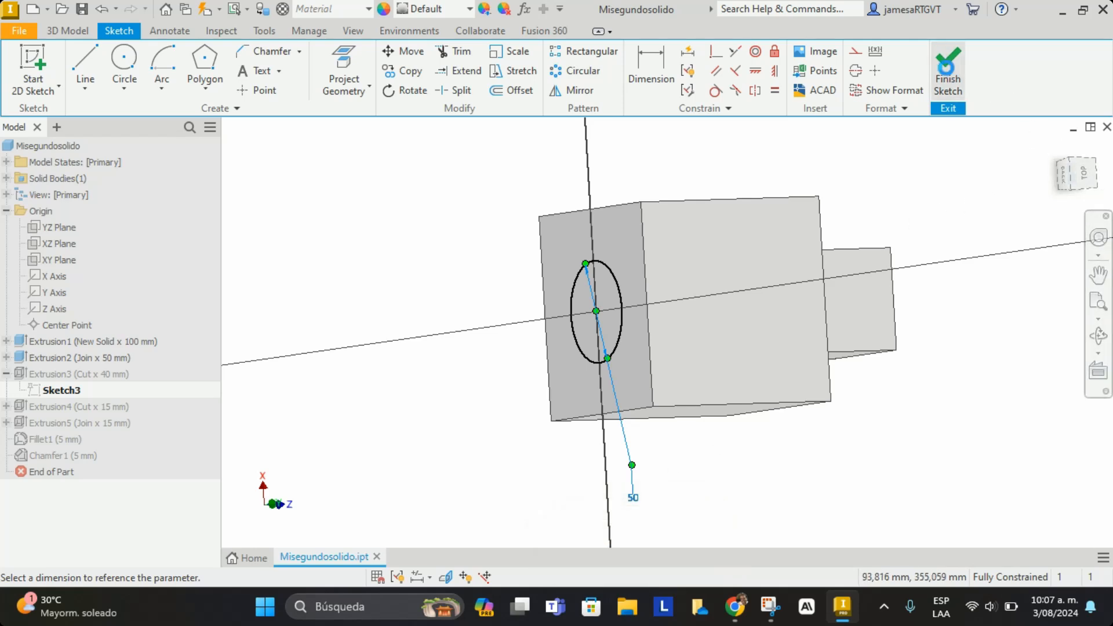
# Edit the hexagonal cut extrusion and set its depth to 5 mm
pyautogui.scroll(5, 579, 297)
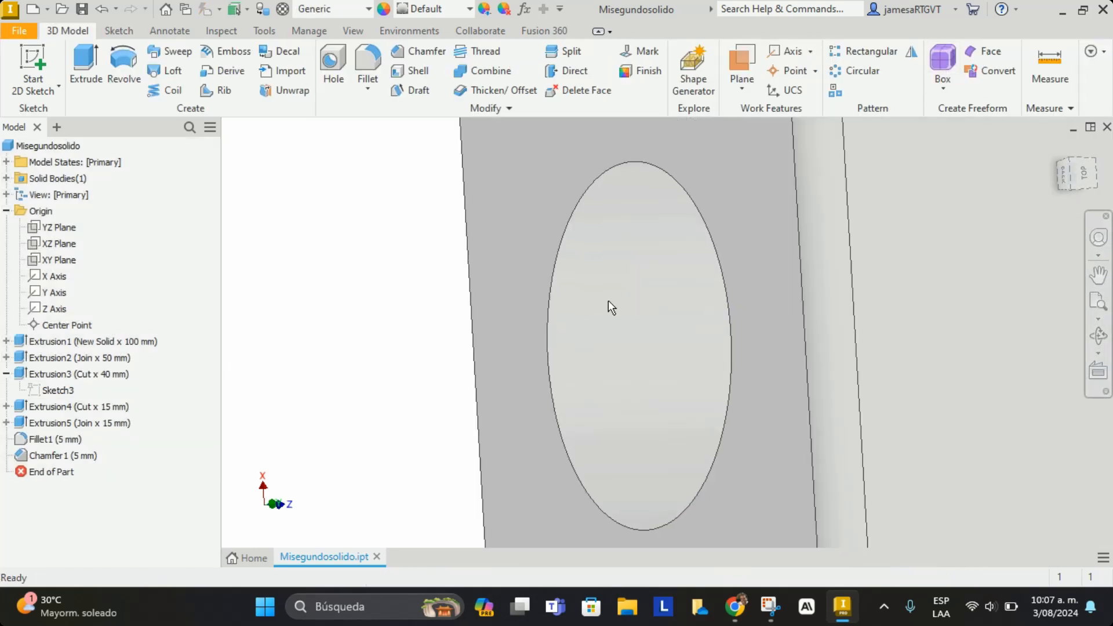
pyautogui.keyDown('shift'); pyautogui.moveTo(607, 300); pyautogui.dragTo(684, 313, button='middle'); pyautogui.keyUp('shift')
pyautogui.scroll(-5, 684, 313)
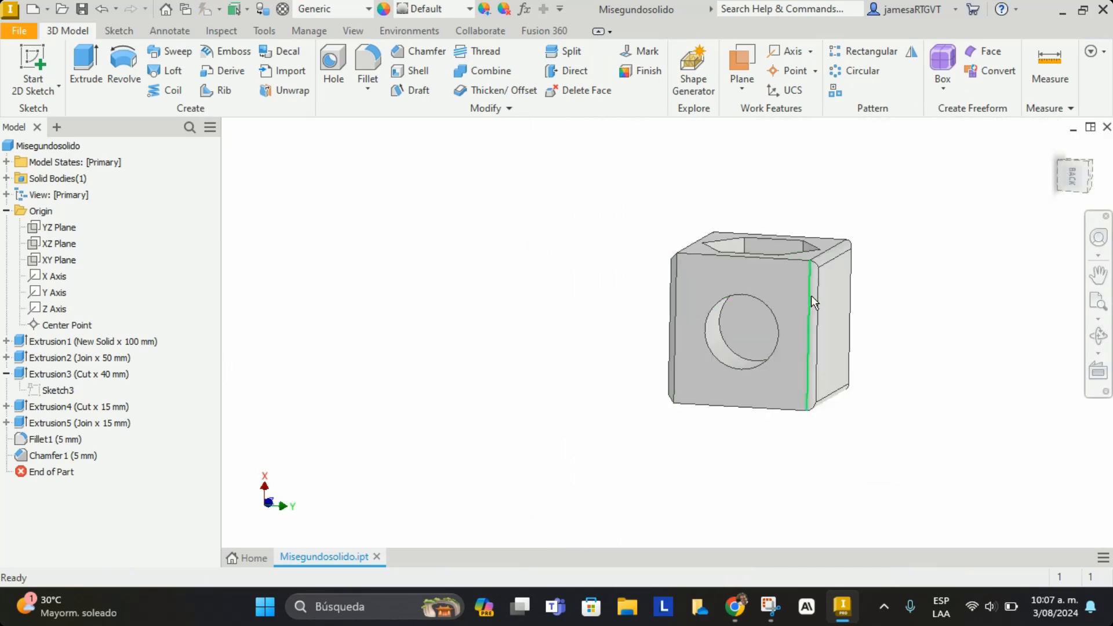
pyautogui.scroll(6, 857, 307)
pyautogui.scroll(-5, 857, 307)
pyautogui.keyDown('shift'); pyautogui.moveTo(879, 311); pyautogui.dragTo(710, 360, button='middle'); pyautogui.keyUp('shift')
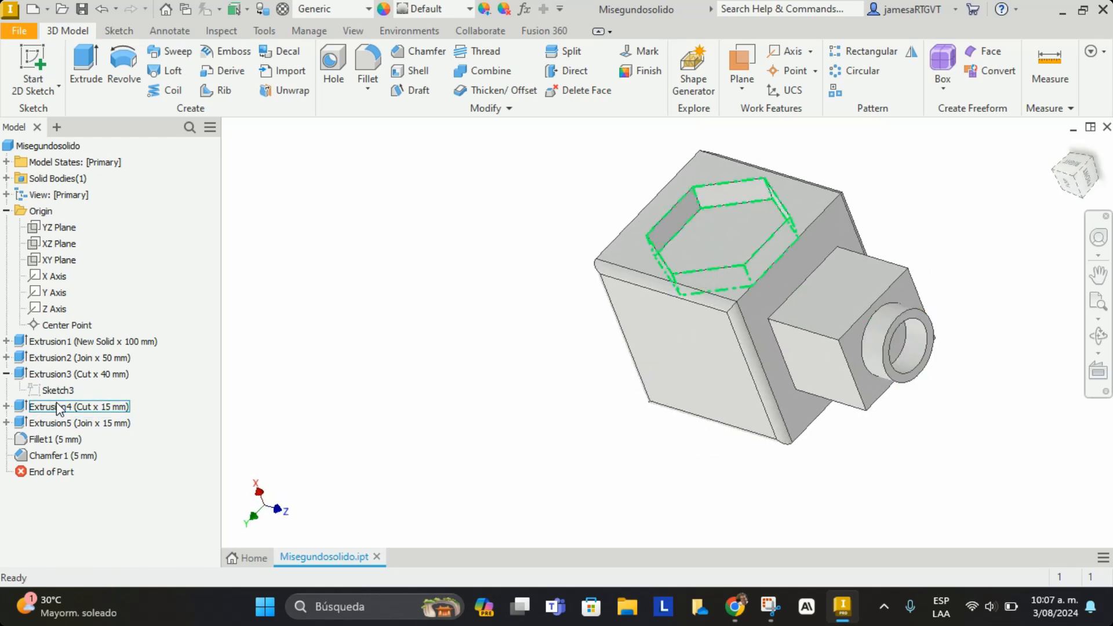
pyautogui.click(7, 374)
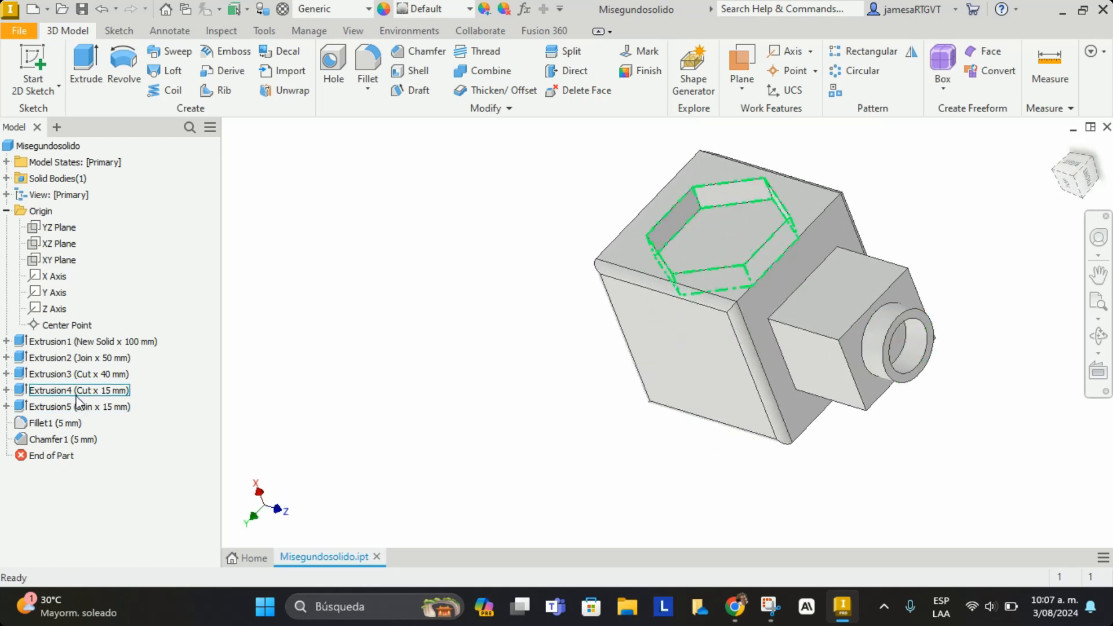
pyautogui.rightClick(75, 391)
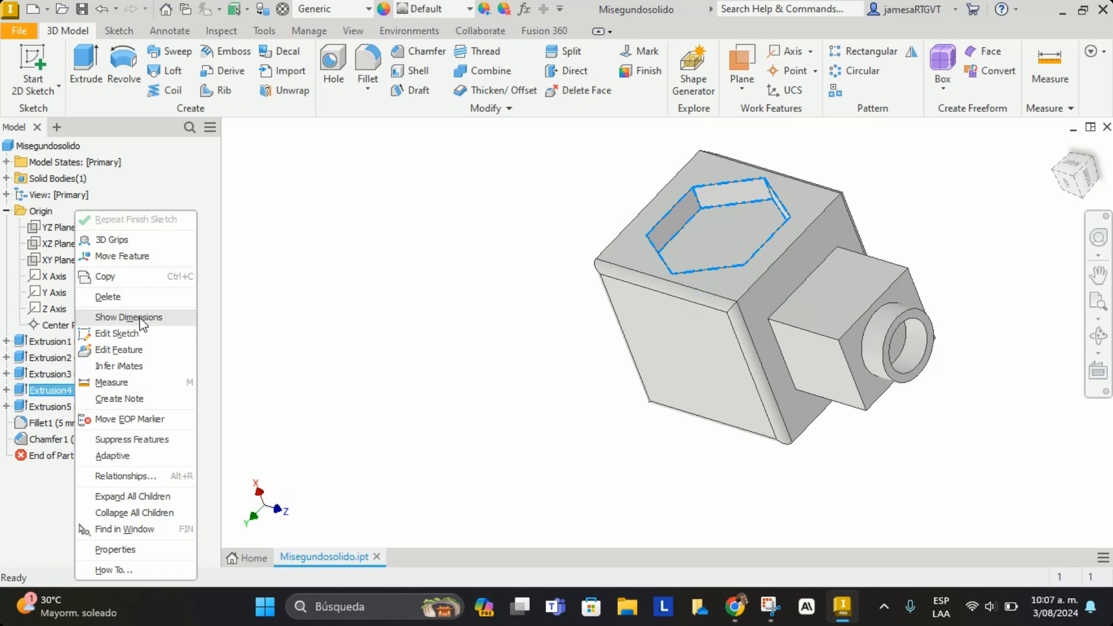
pyautogui.click(134, 351)
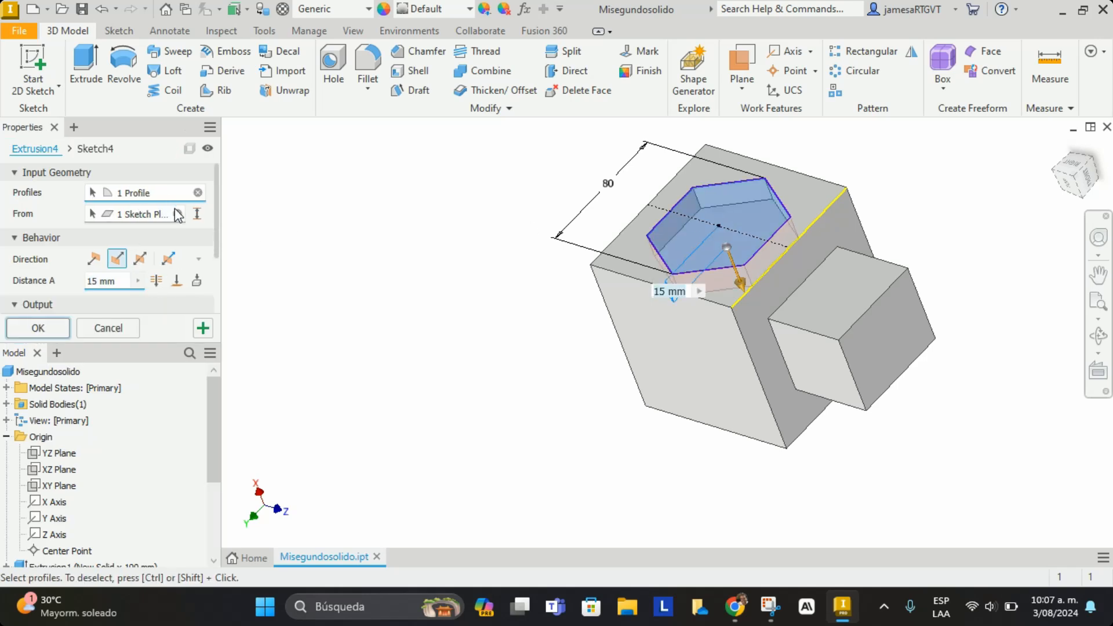
pyautogui.moveTo(125, 282); pyautogui.dragTo(80, 288)
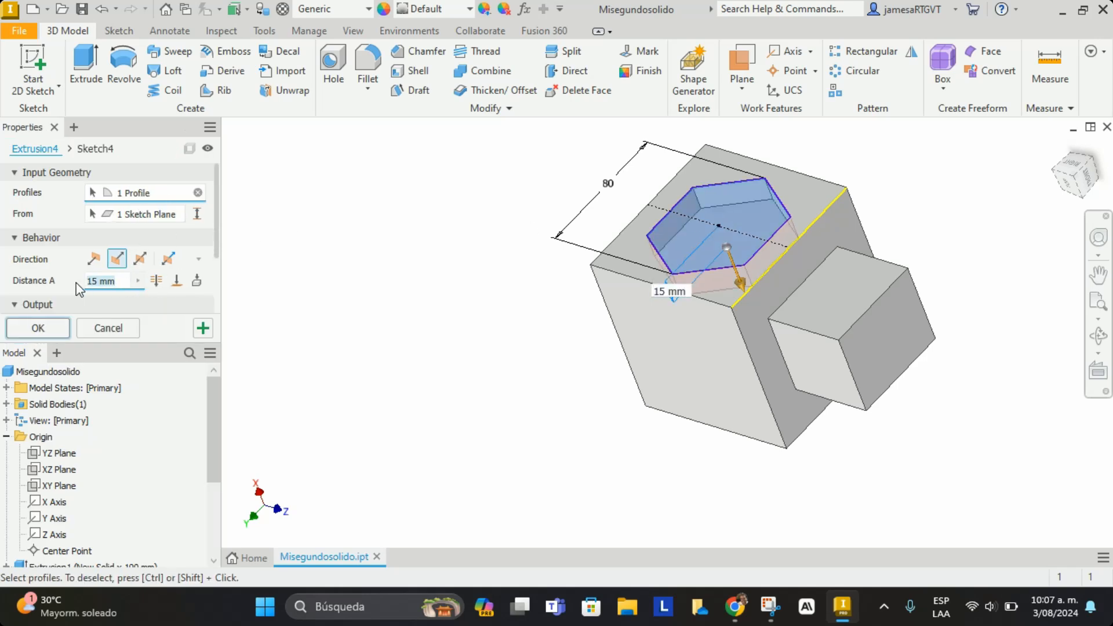
pyautogui.click(117, 270)
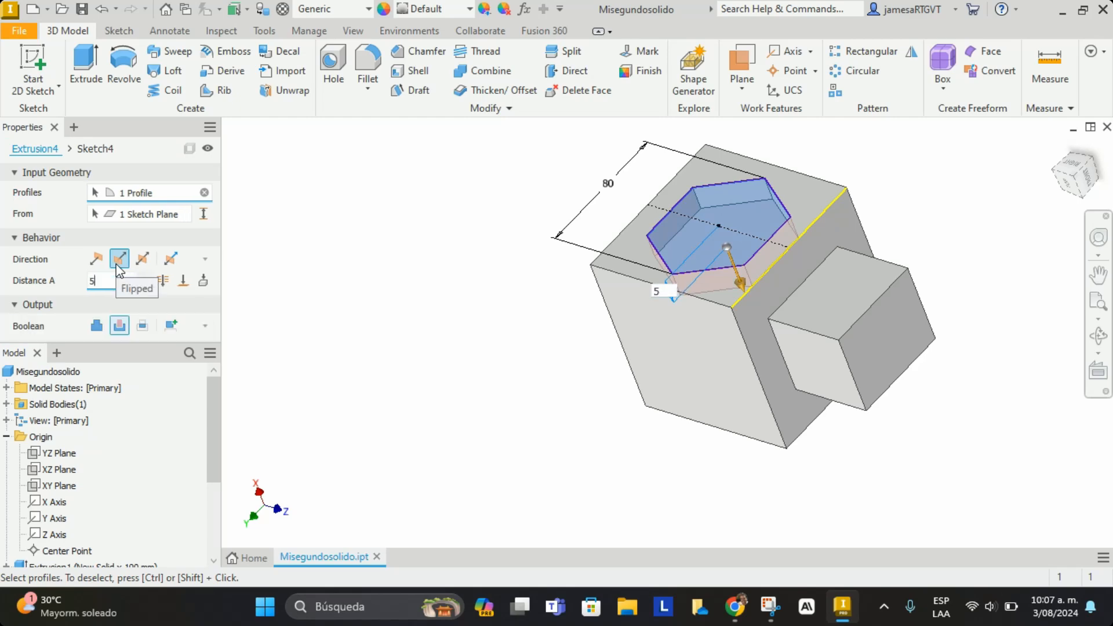
pyautogui.write('5')
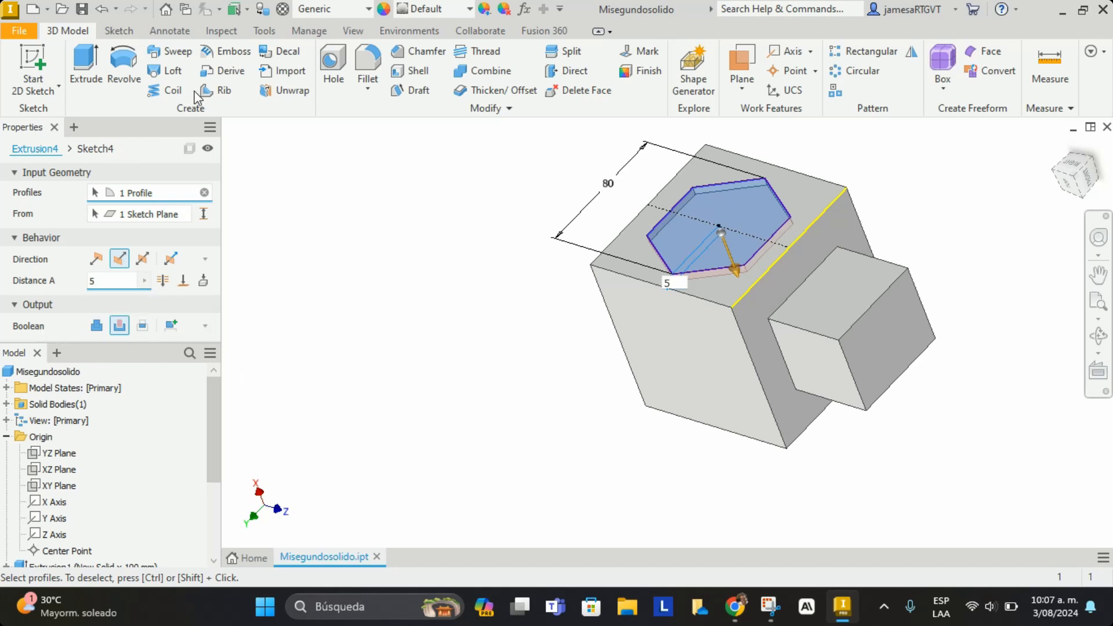
pyautogui.press('Return')
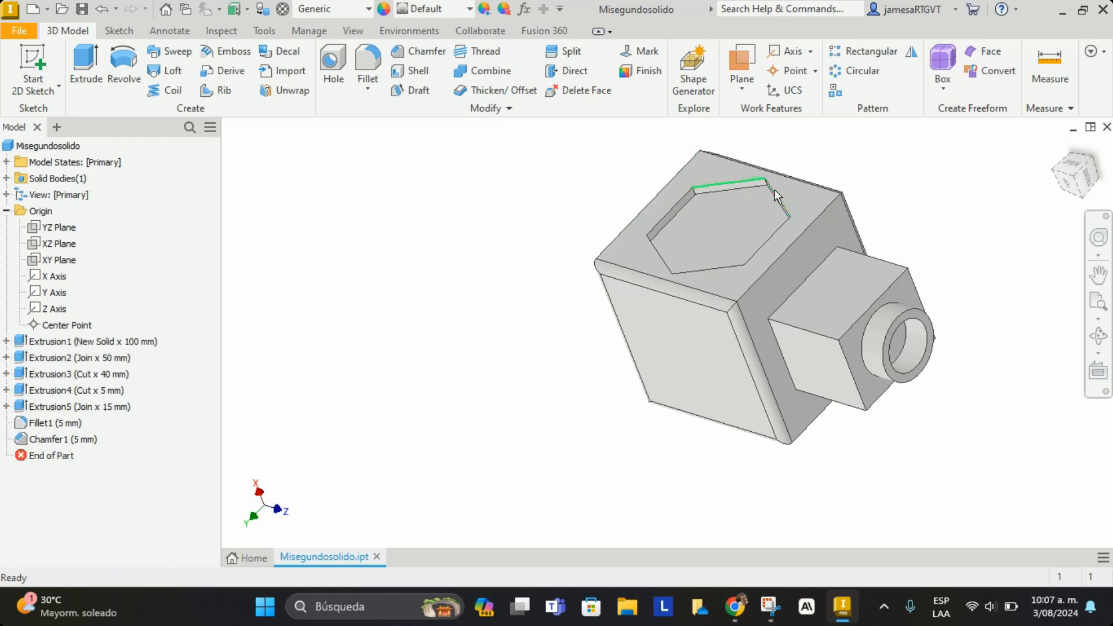
# Examine the edited hexagonal pocket up close and from another angle
pyautogui.scroll(-3, 775, 191)
pyautogui.scroll(4, 700, 206)
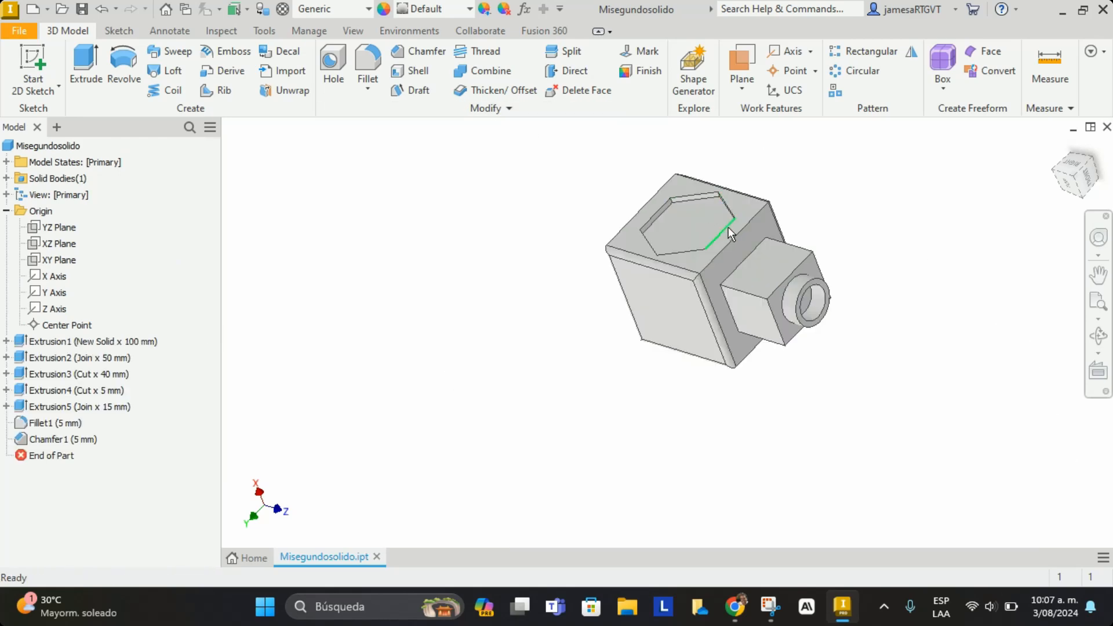
pyautogui.scroll(-2, 727, 228)
pyautogui.scroll(-3, 733, 208)
pyautogui.scroll(2, 725, 220)
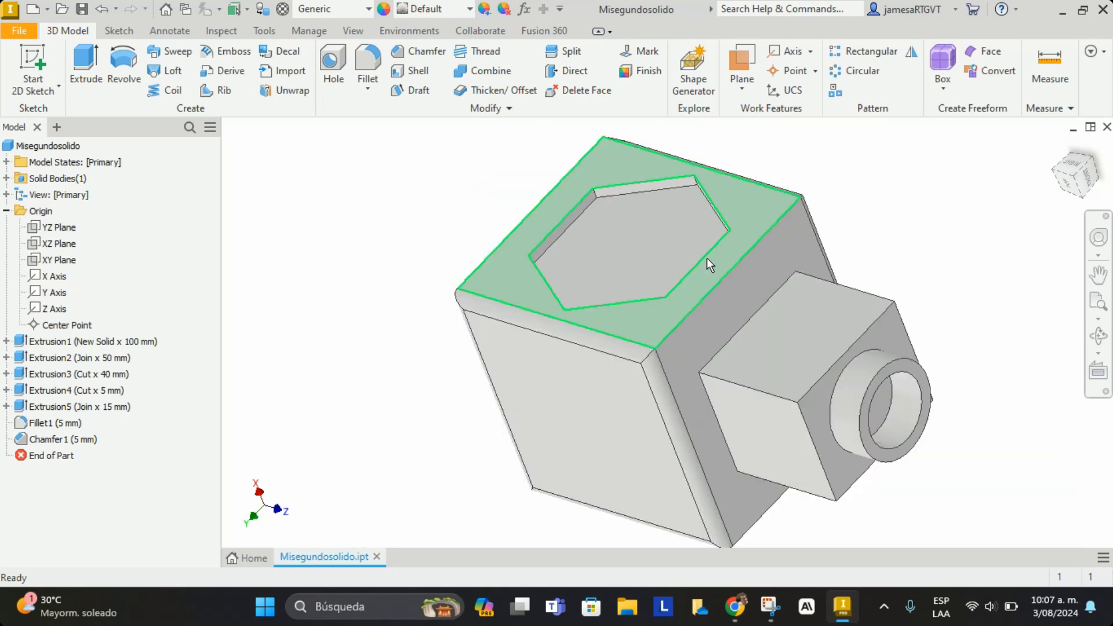
pyautogui.scroll(4, 753, 263)
pyautogui.moveTo(797, 276)
pyautogui.keyDown('shift'); pyautogui.mouseDown(button='middle')
pyautogui.moveTo(792, 296)
pyautogui.moveTo(598, 315)
pyautogui.moveTo(800, 319)
pyautogui.moveTo(822, 321)
pyautogui.moveTo(837, 342)
pyautogui.mouseUp(button='middle'); pyautogui.keyUp('shift')
pyautogui.click(91, 344)
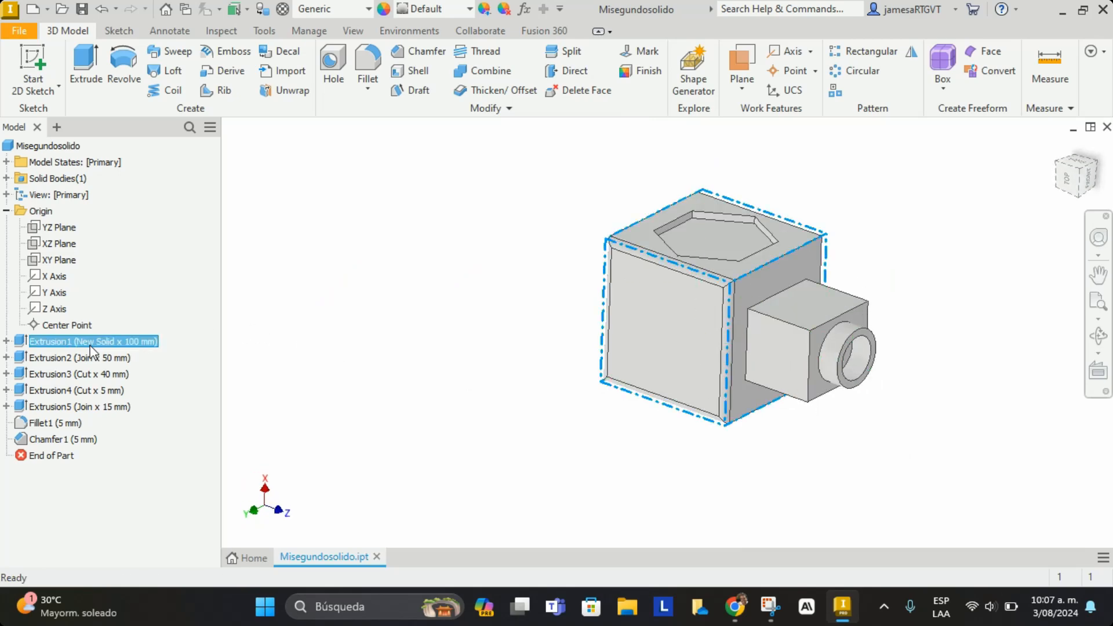
pyautogui.rightClick(91, 347)
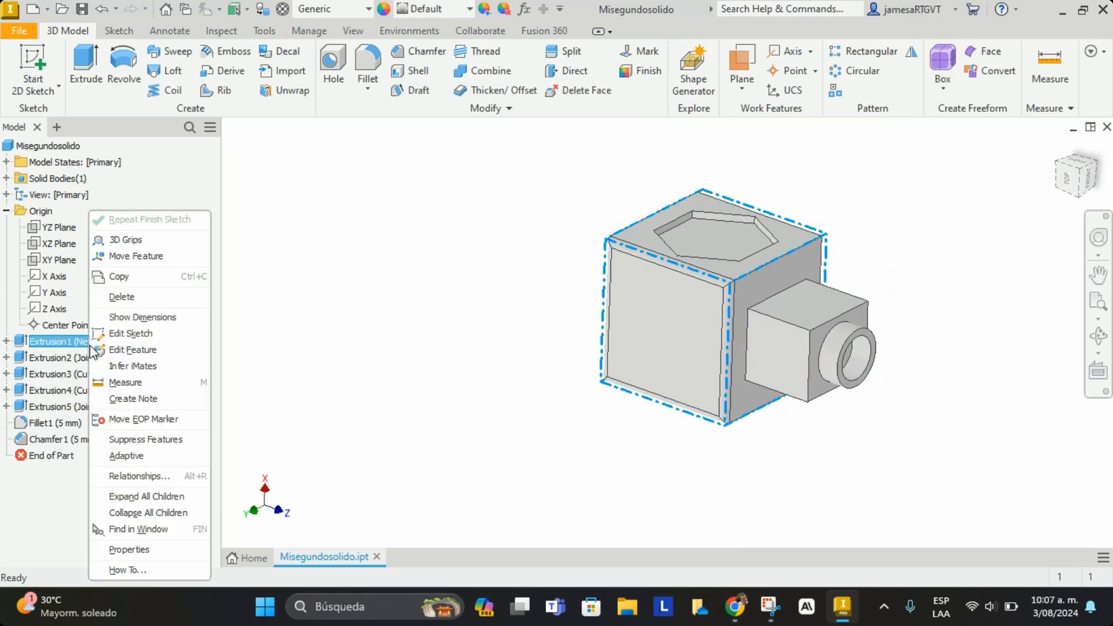
pyautogui.click(122, 297)
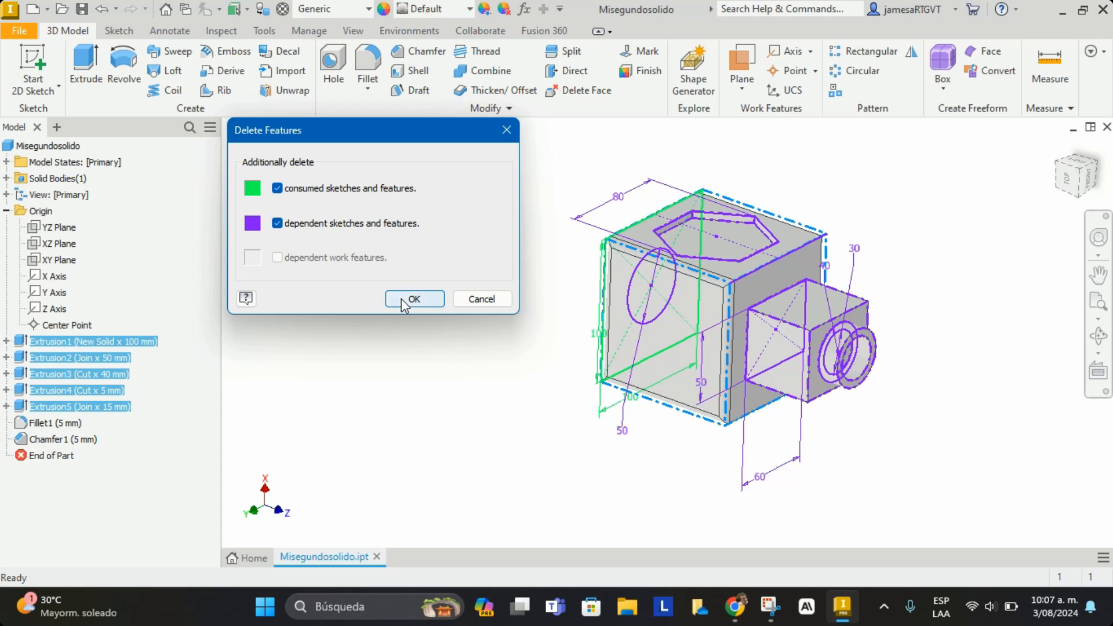
pyautogui.click(506, 129)
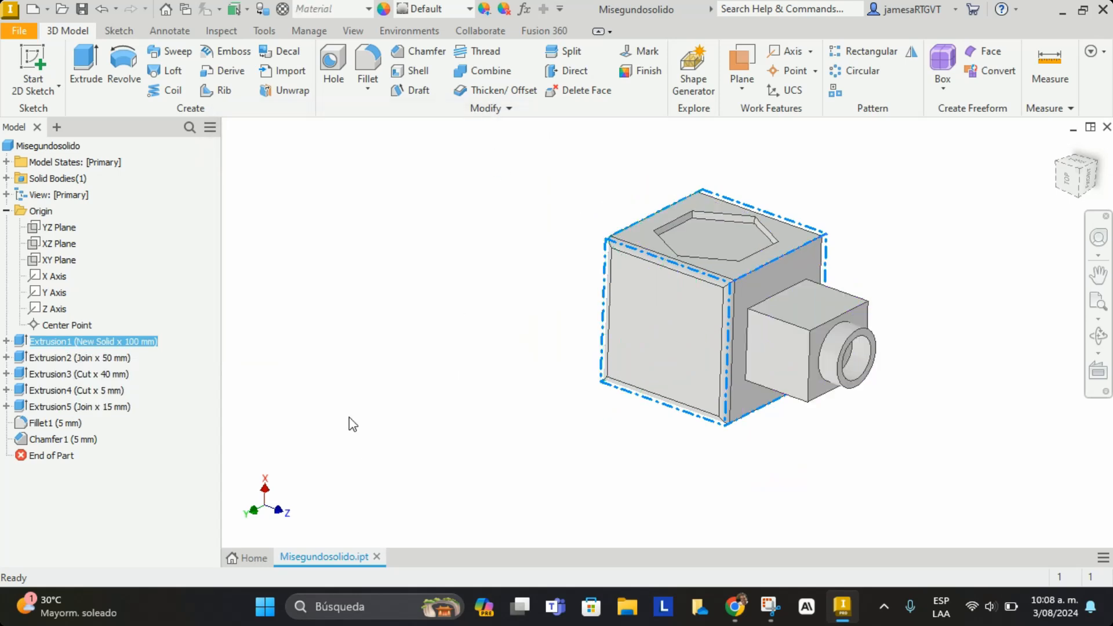
pyautogui.click(354, 401)
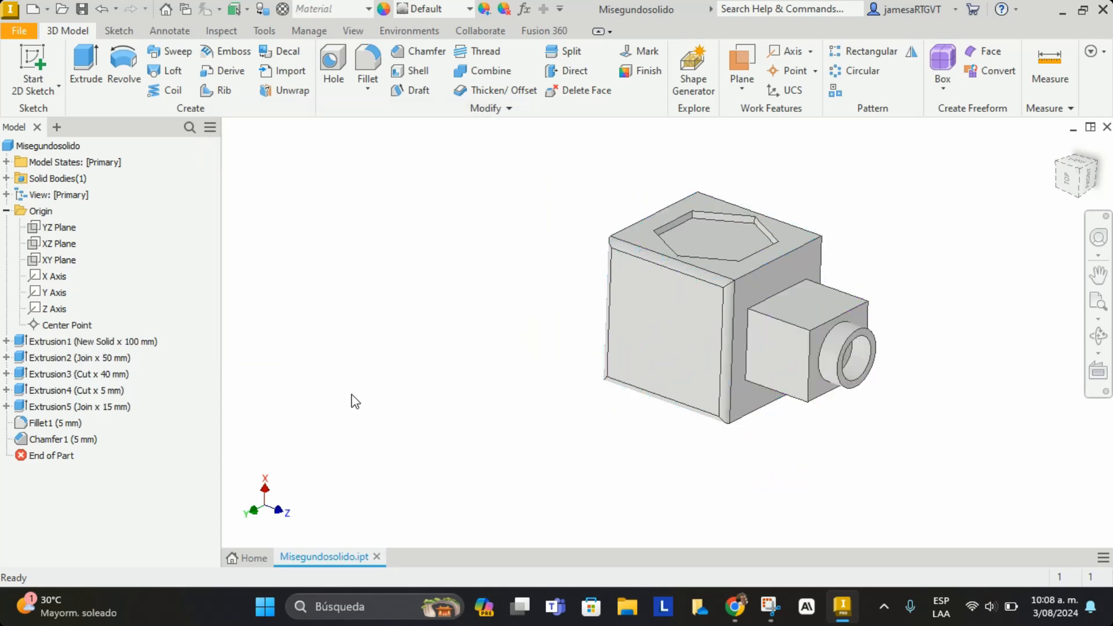
pyautogui.rightClick(65, 444)
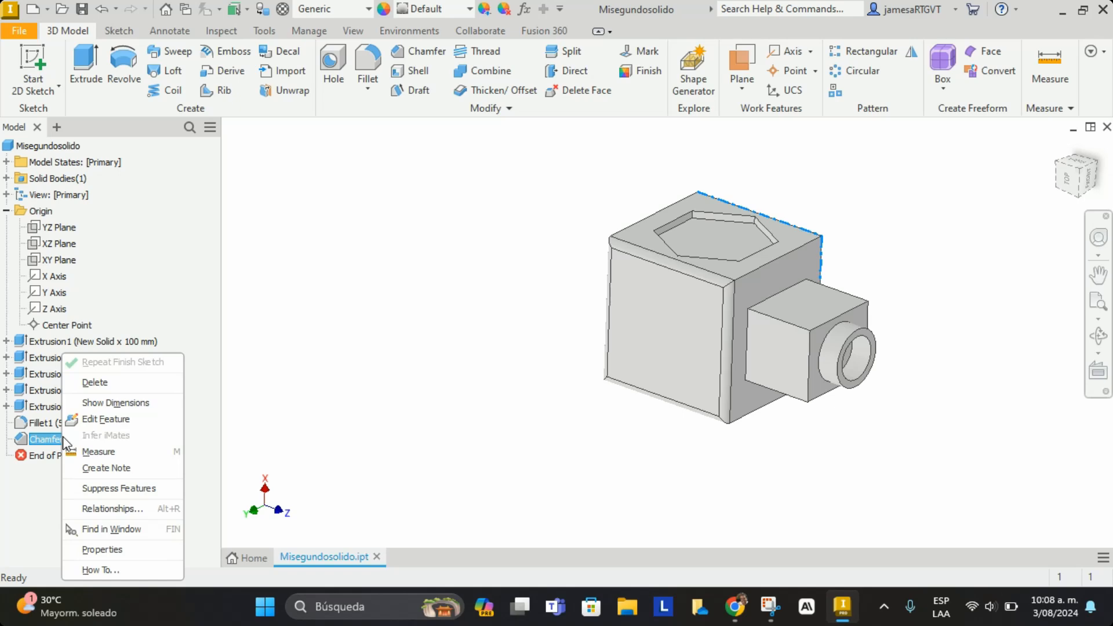
pyautogui.press('Escape')
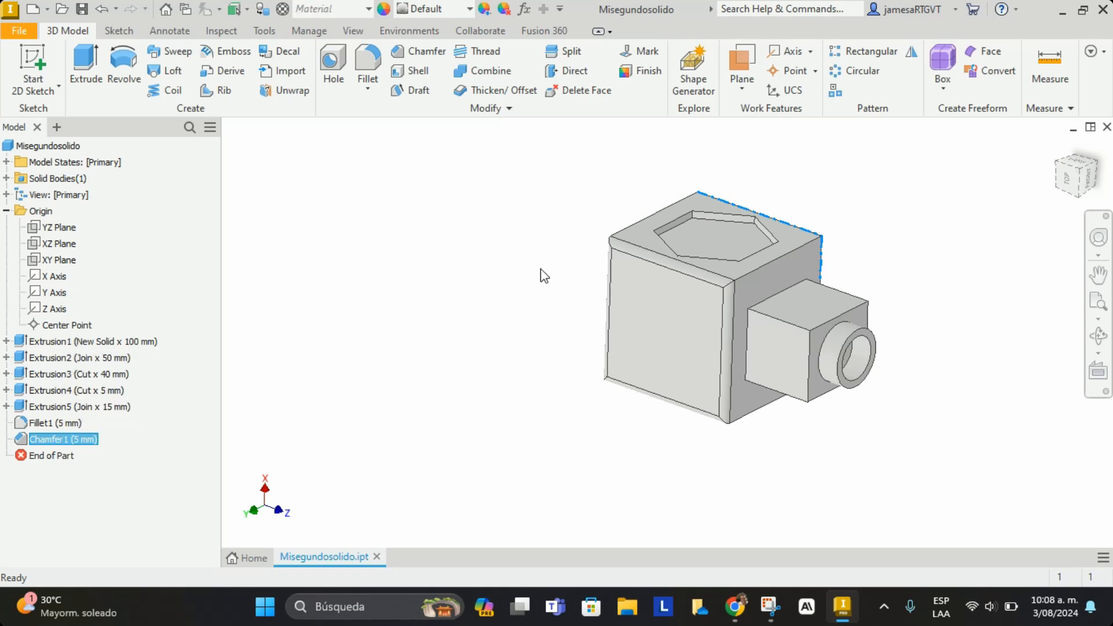
pyautogui.scroll(3, 860, 249)
pyautogui.scroll(-3, 869, 248)
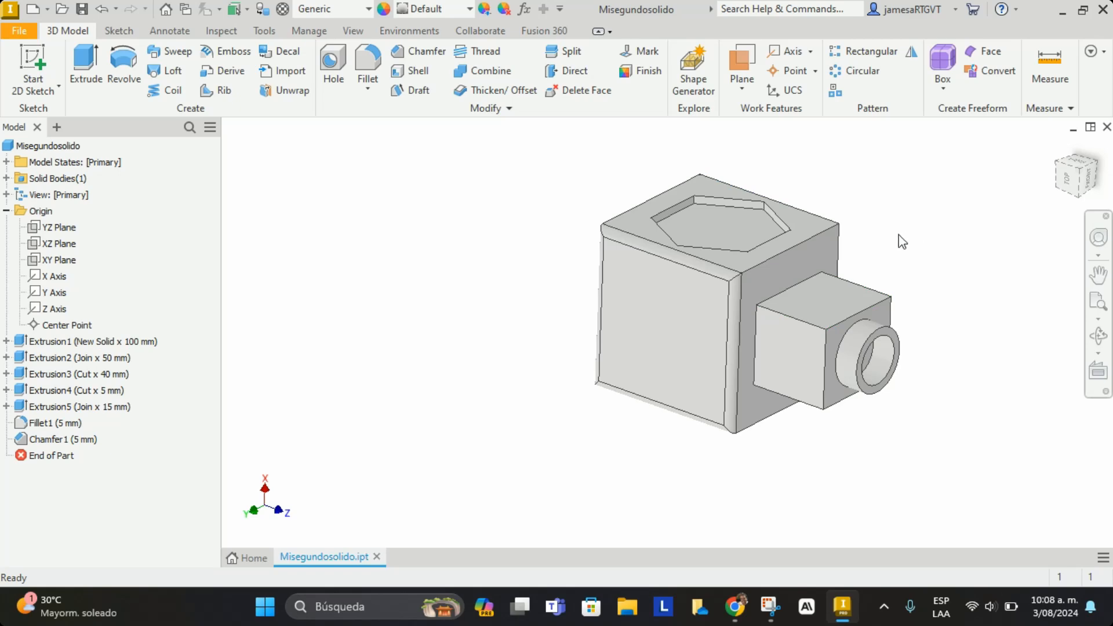
pyautogui.scroll(3, 852, 244)
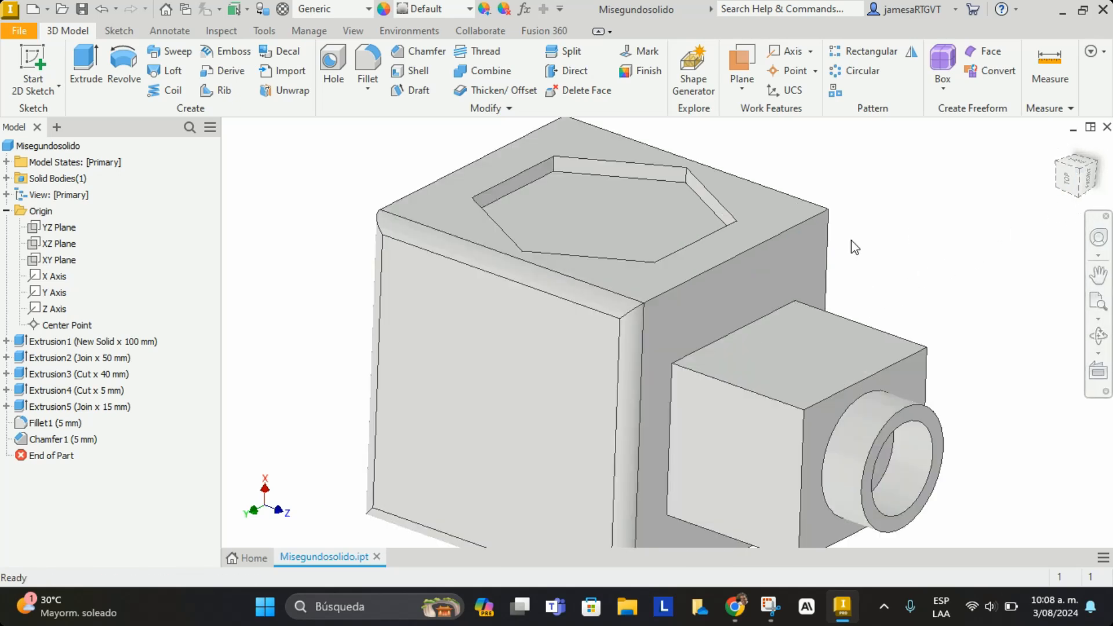
pyautogui.scroll(-4, 854, 242)
pyautogui.scroll(2, 859, 243)
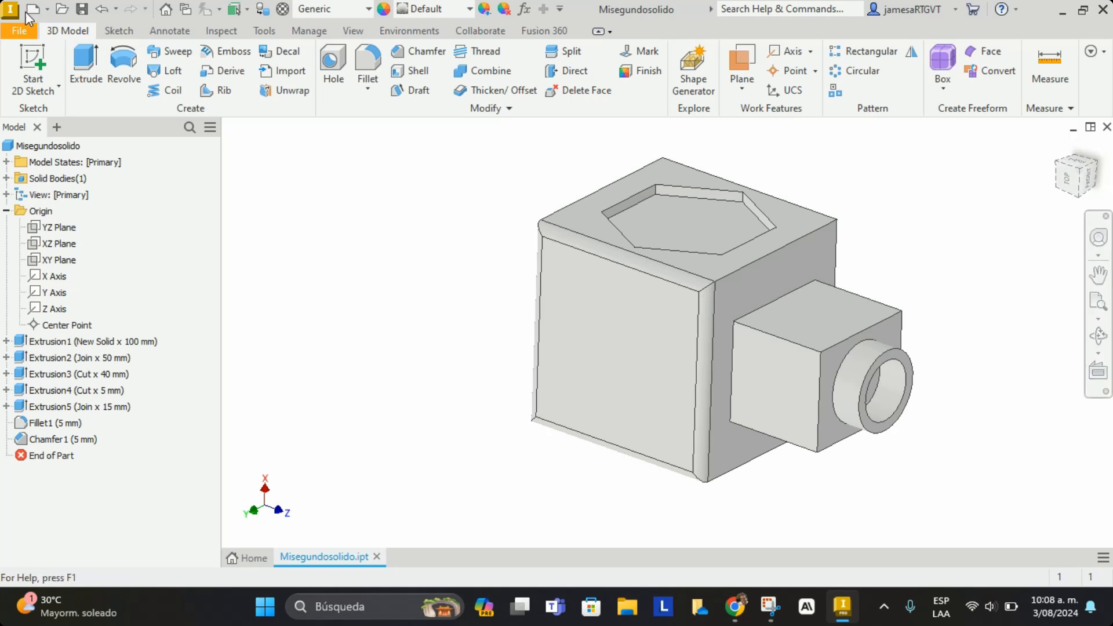
# Save the part and create a new part from the metric Standard (mm).ipt template
pyautogui.click(82, 9)
pyautogui.click(35, 11)
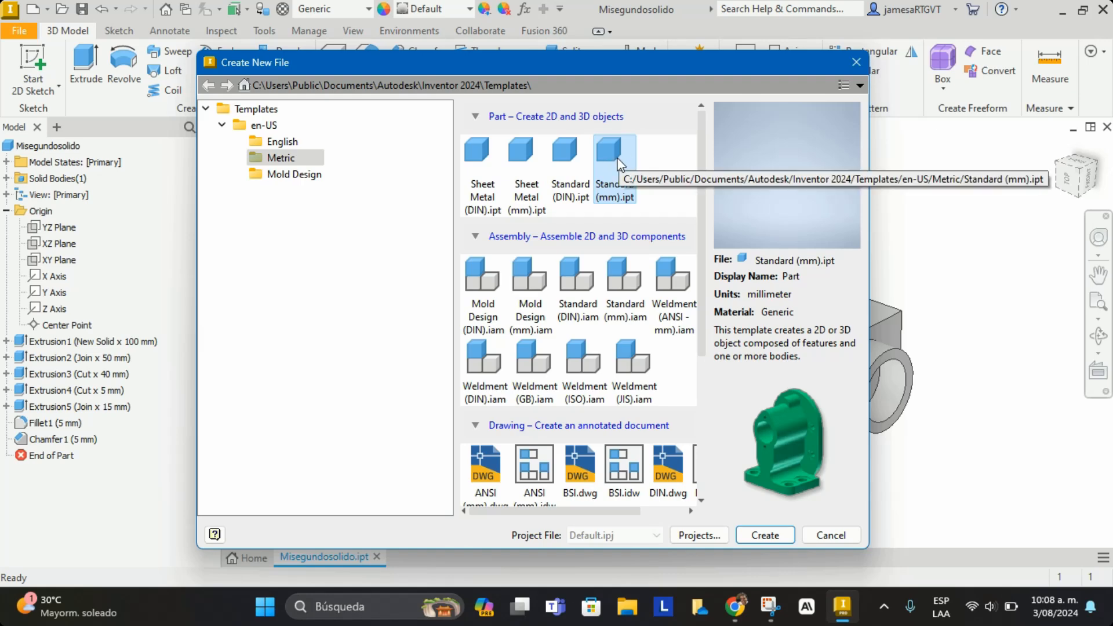
pyautogui.click(762, 536)
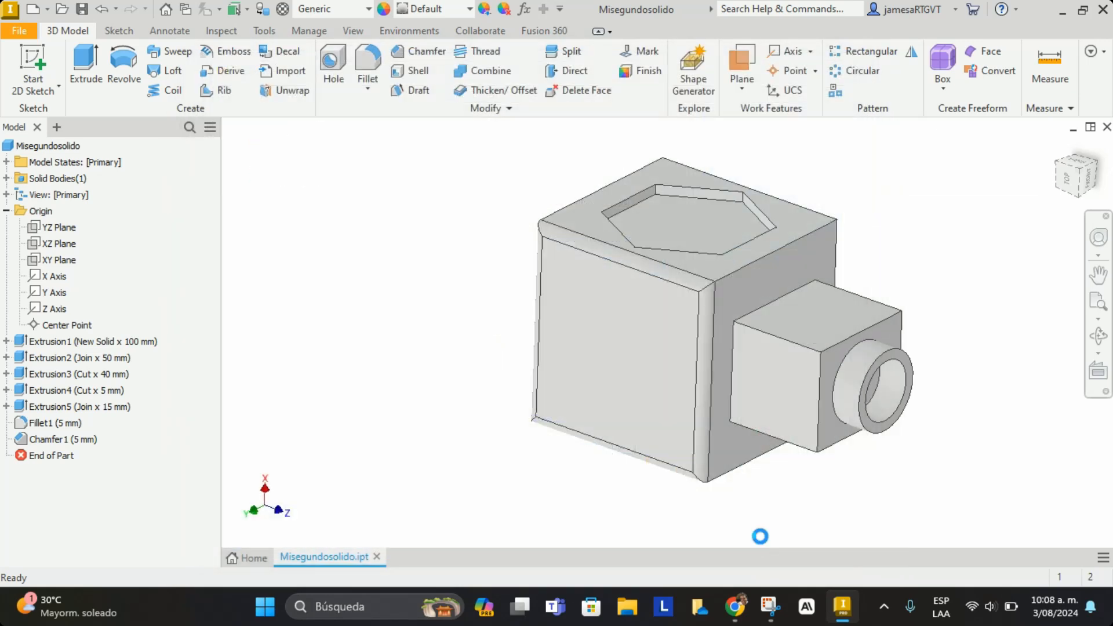
# Start a new 2D sketch on the XY plane of the new part
pyautogui.click(40, 195)
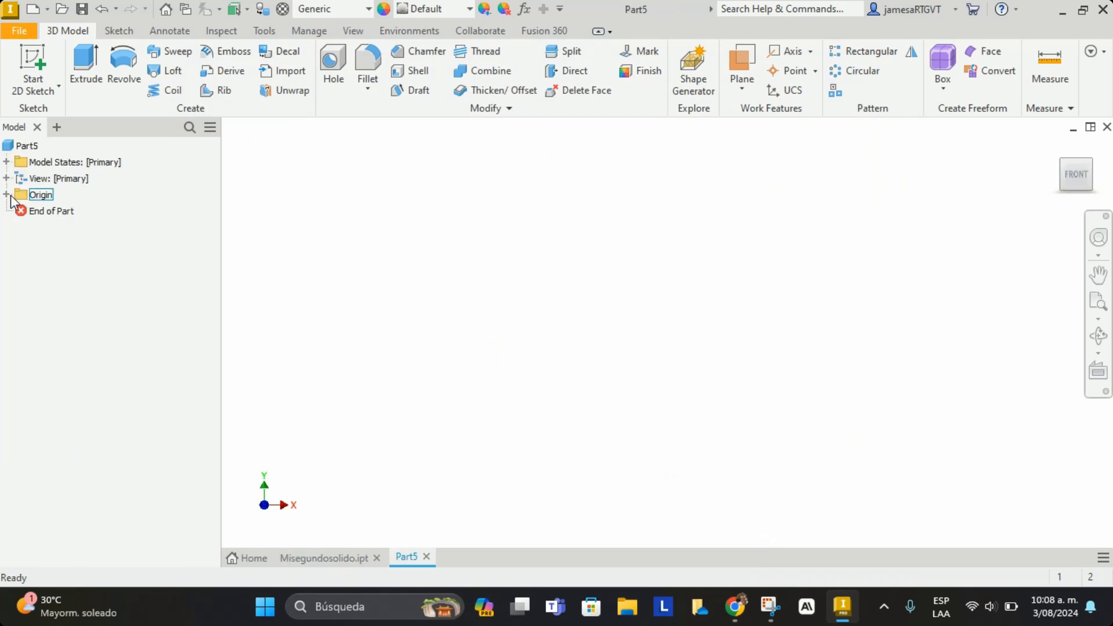
pyautogui.click(6, 194)
pyautogui.click(54, 244)
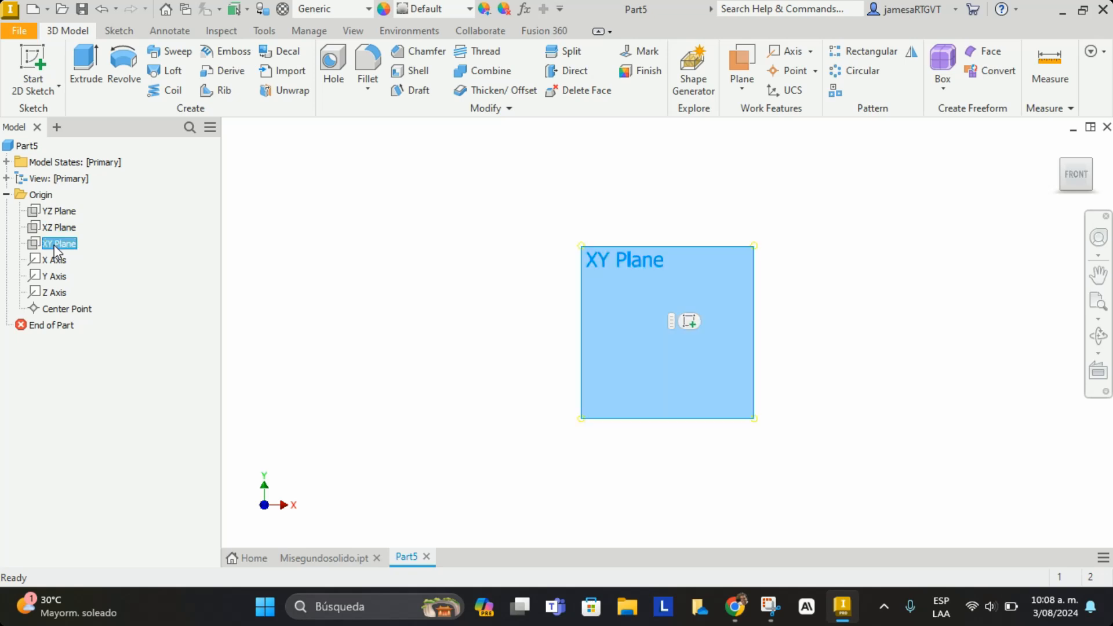
pyautogui.rightClick(54, 244)
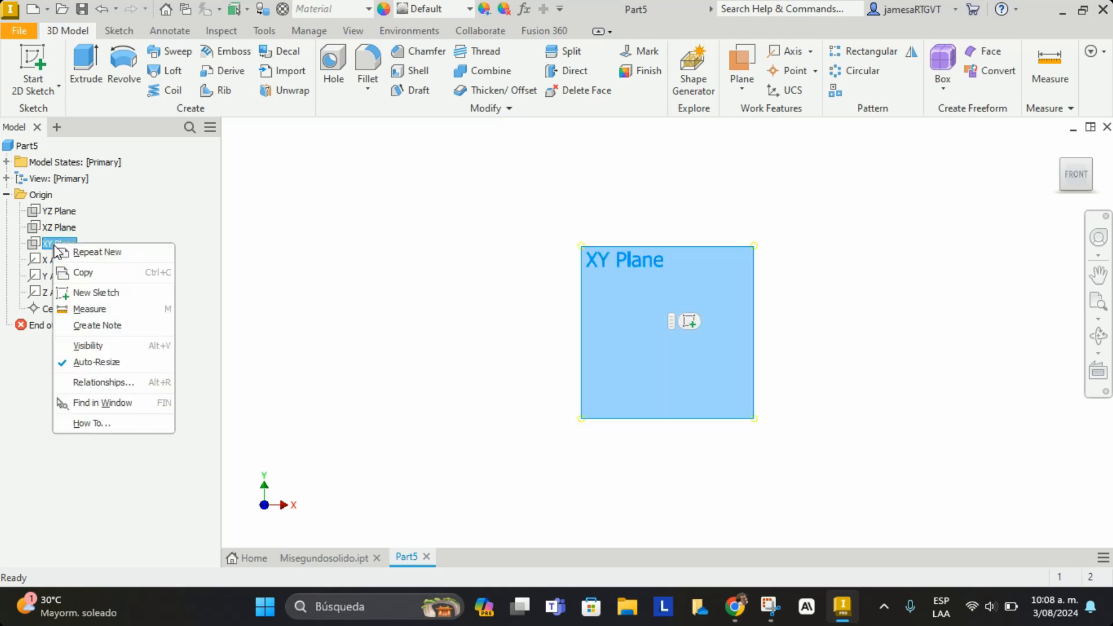
pyautogui.click(107, 291)
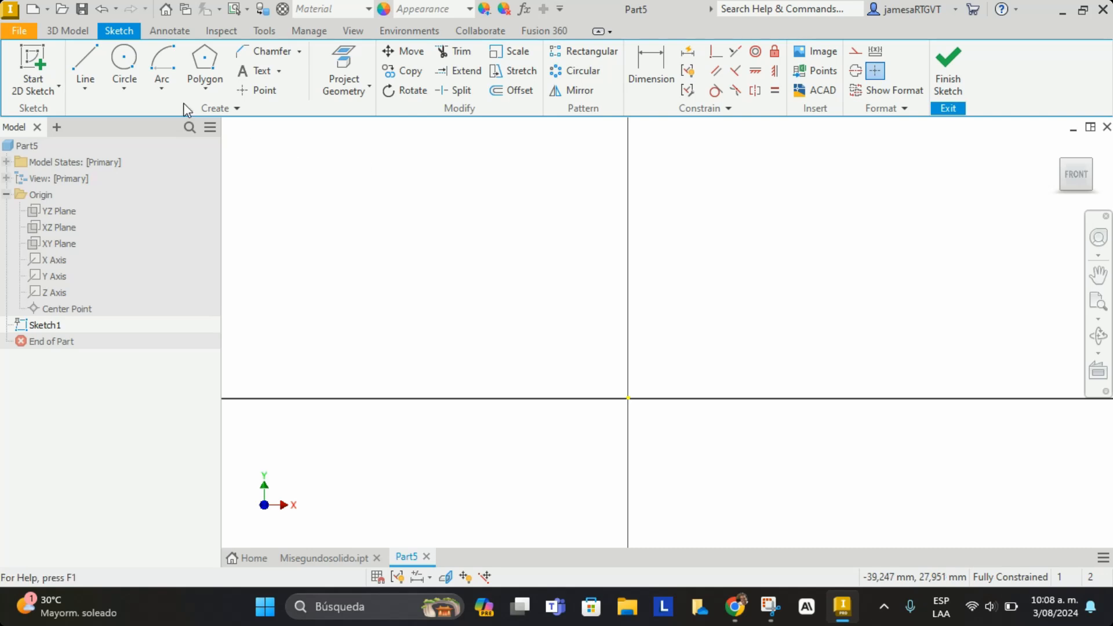
# Draw a closed C-shaped line profile from the origin, open toward negative X, about 15 mm wide and 20 mm high
pyautogui.click(84, 56)
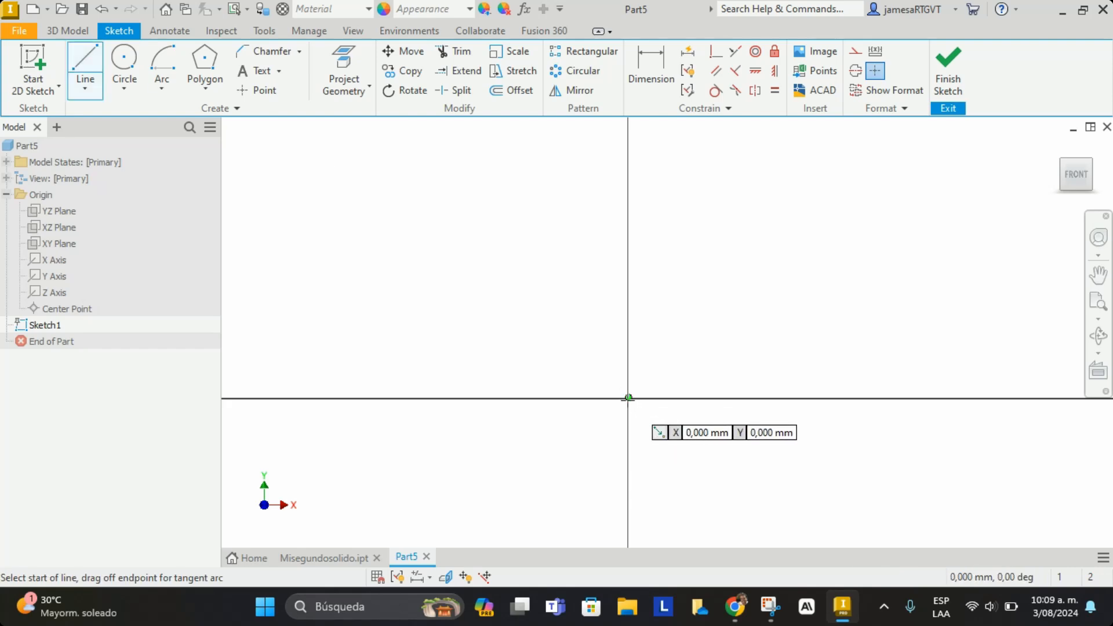
pyautogui.click(627, 398)
pyautogui.click(486, 398)
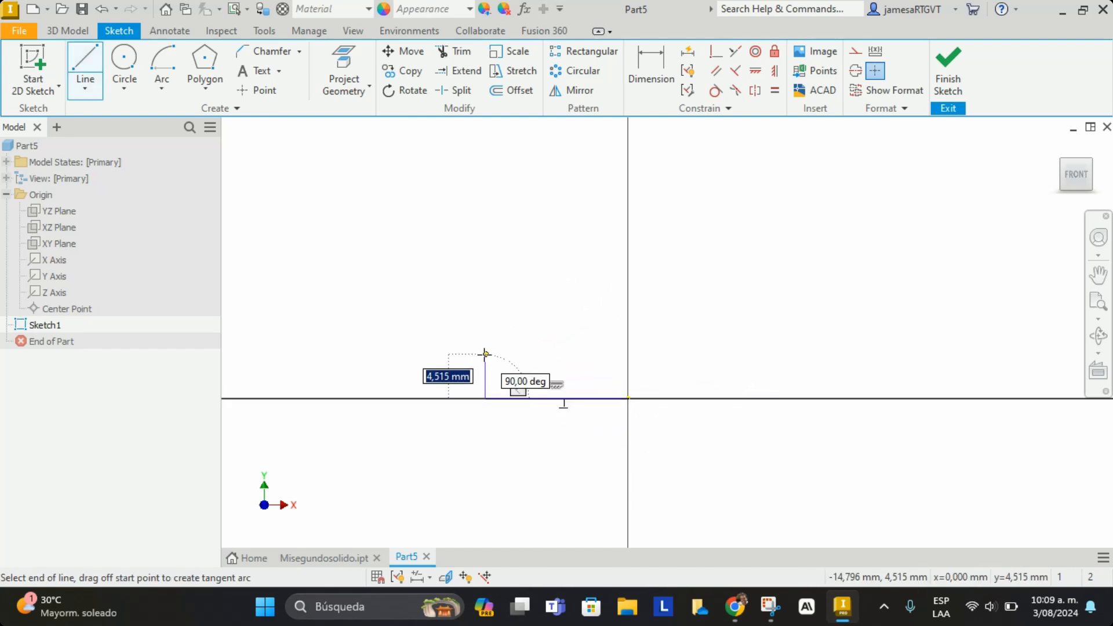
pyautogui.click(579, 355)
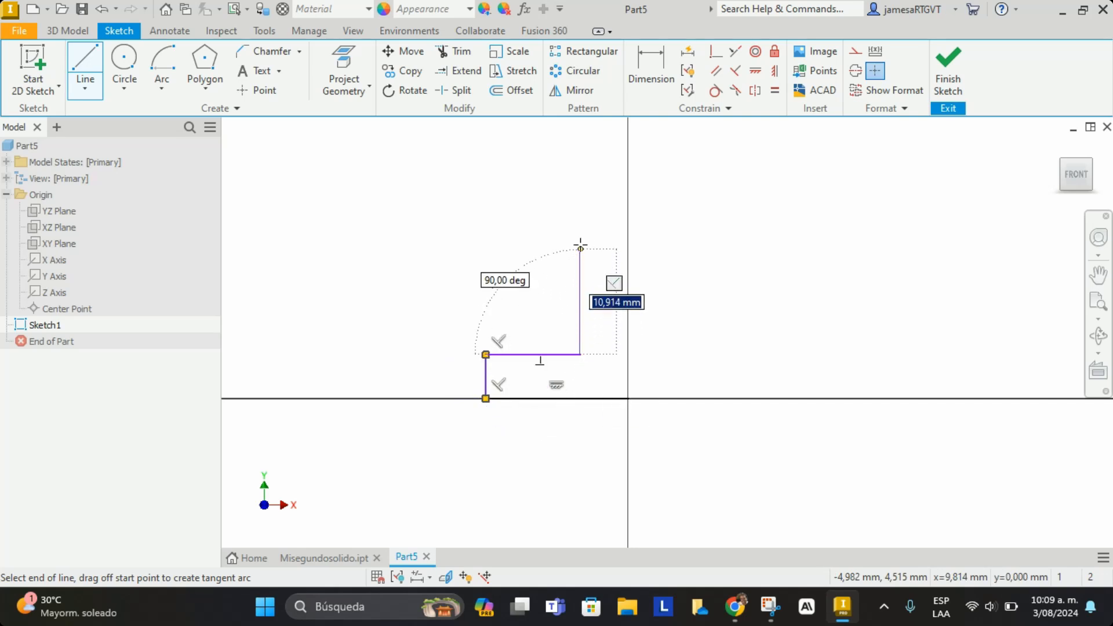
pyautogui.click(580, 235)
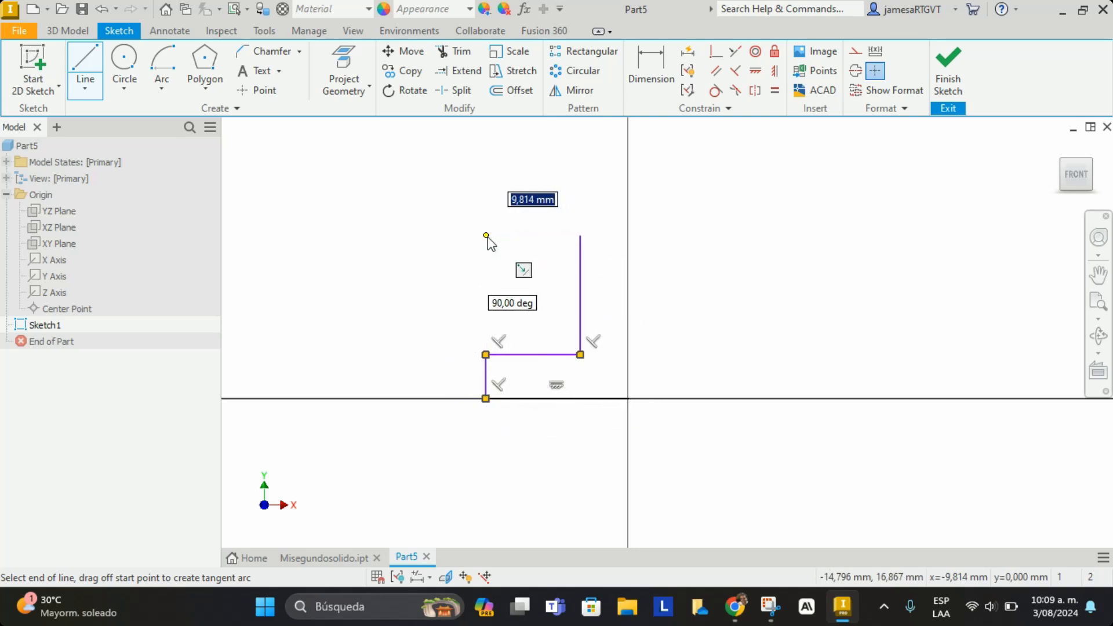
pyautogui.click(486, 235)
pyautogui.click(487, 202)
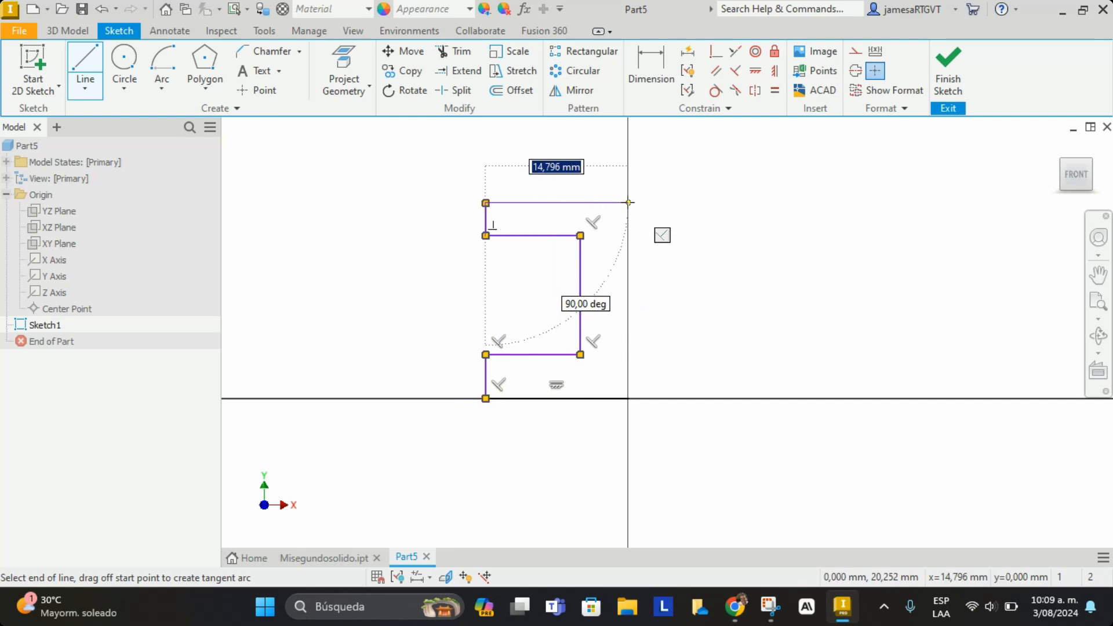
pyautogui.click(628, 202)
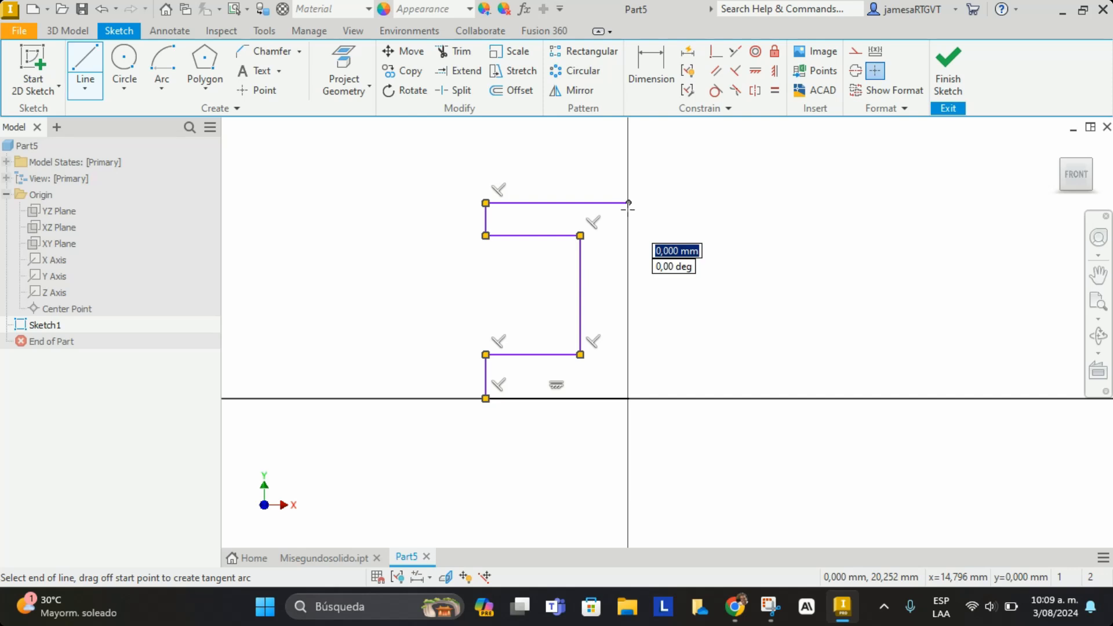
pyautogui.click(628, 398)
pyautogui.press('Escape')
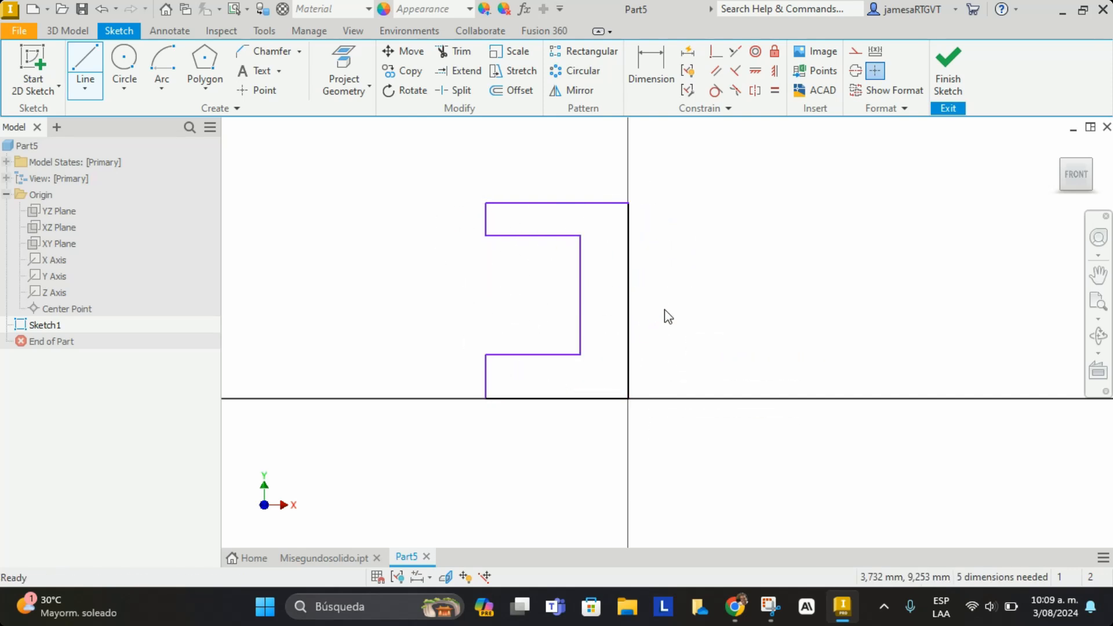
# Dimension the profile's top edge and set its length to 15 mm
pyautogui.click(653, 85)
pyautogui.click(546, 203)
pyautogui.click(545, 171)
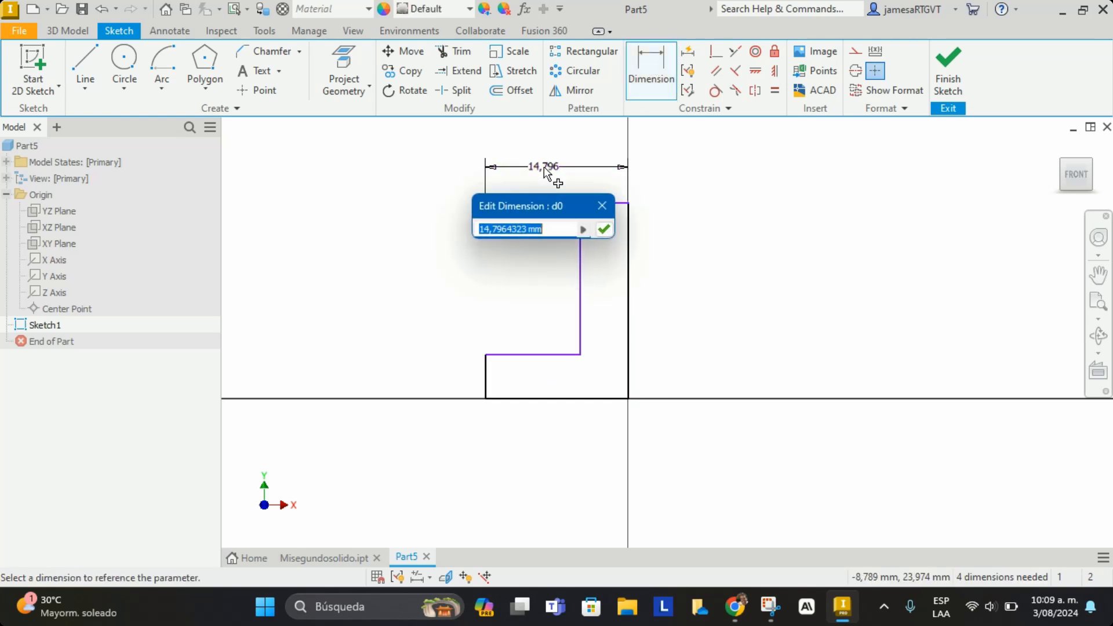
pyautogui.write('15')
pyautogui.press('Return')
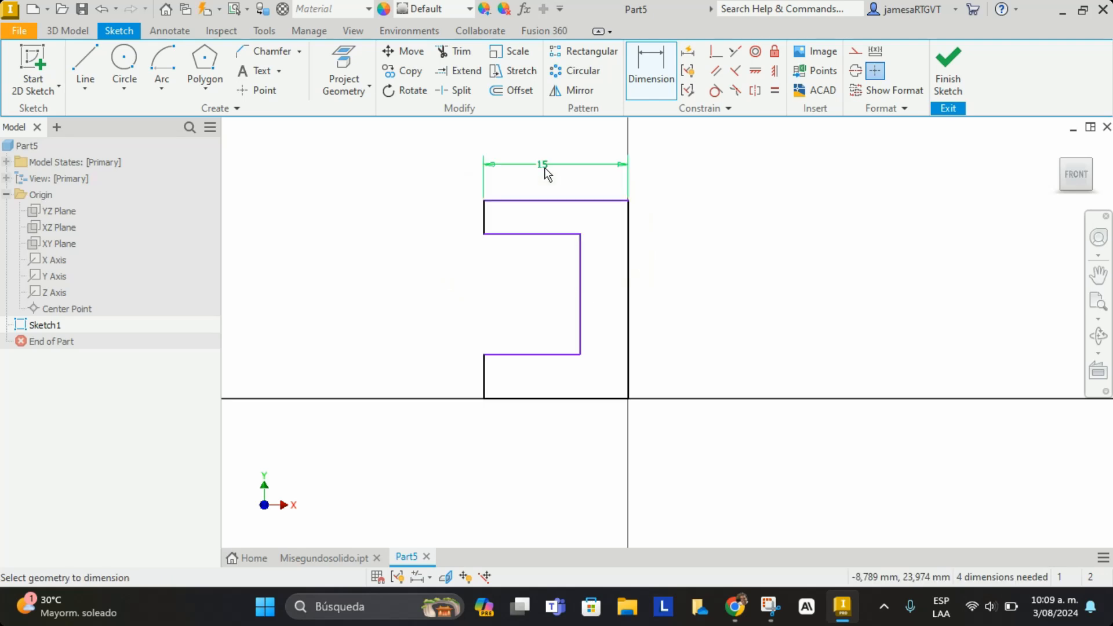
# Add a driven length dimension to the profile's bottom edge and delete it again
pyautogui.click(580, 399)
pyautogui.click(583, 444)
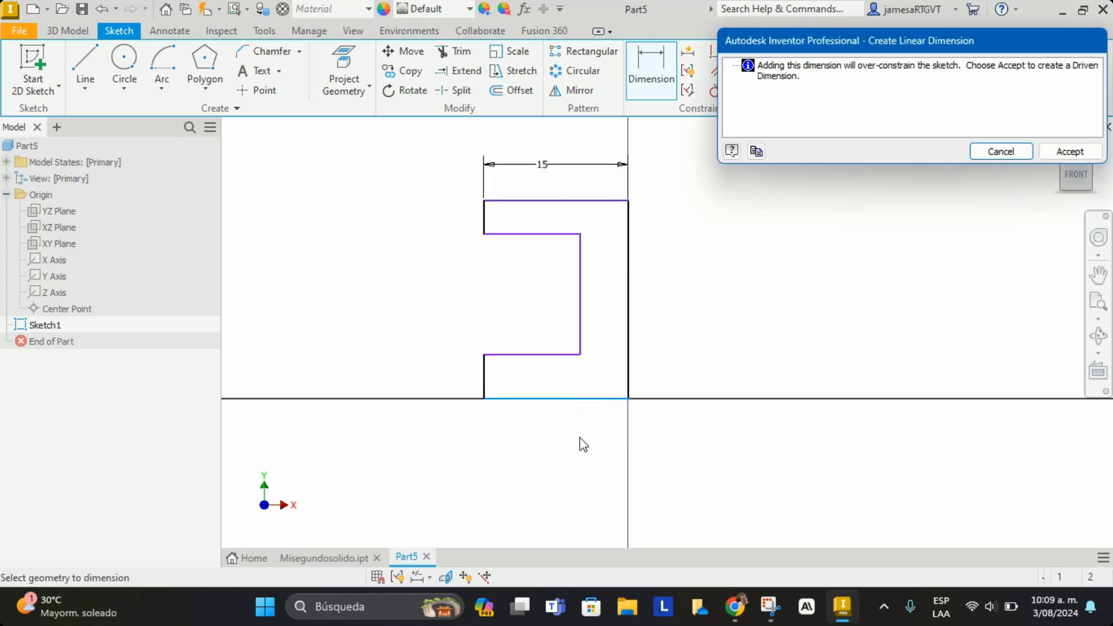
pyautogui.click(1078, 150)
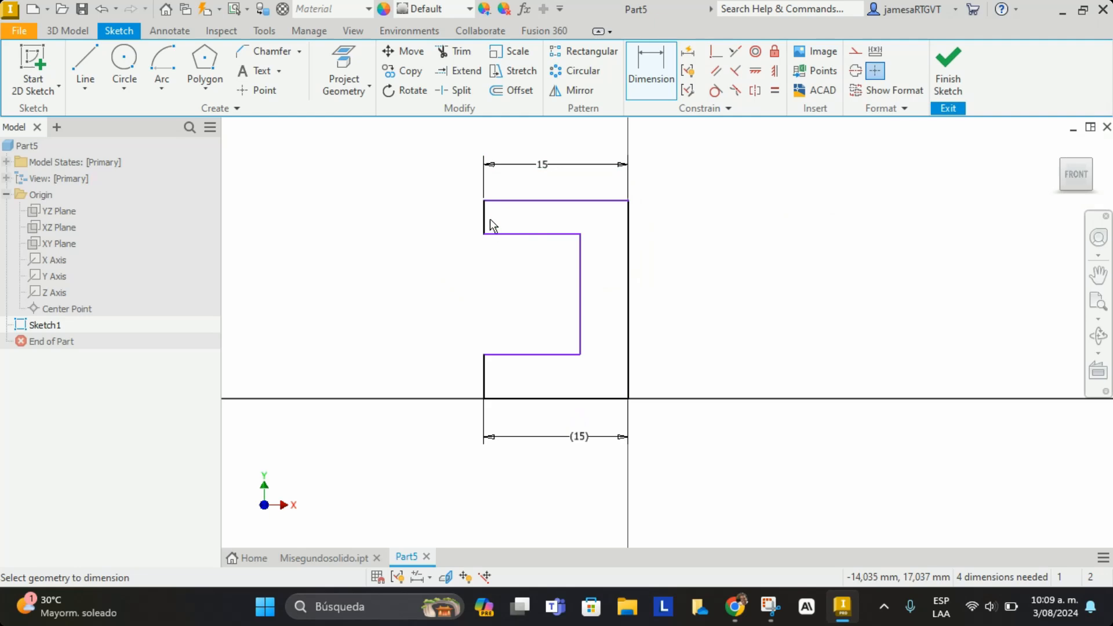
pyautogui.press('Escape')
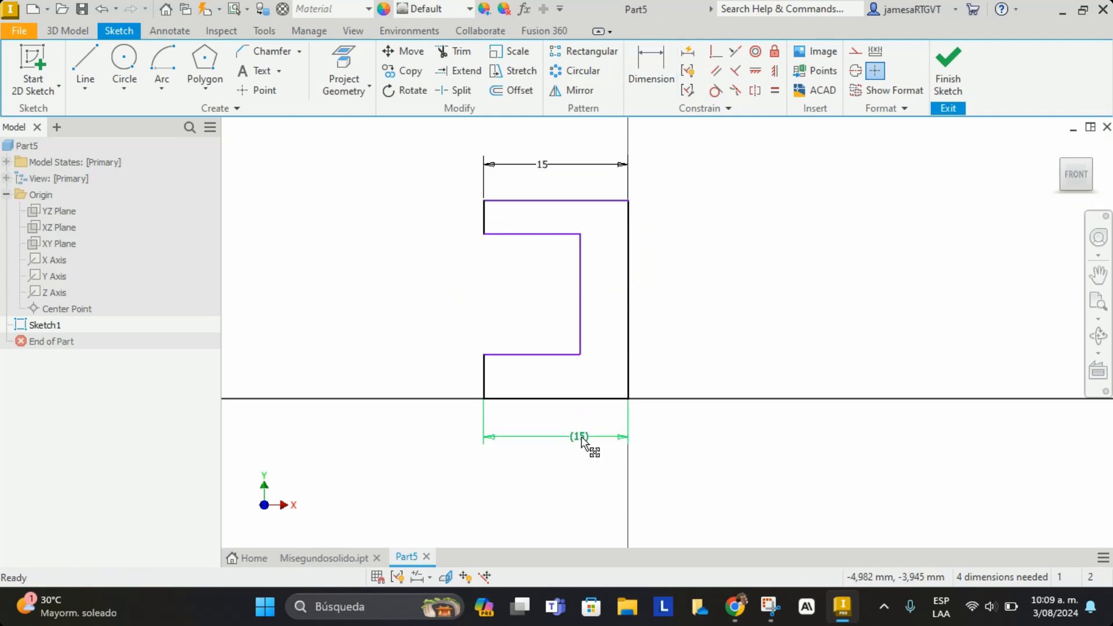
pyautogui.click(582, 439)
pyautogui.press('Delete')
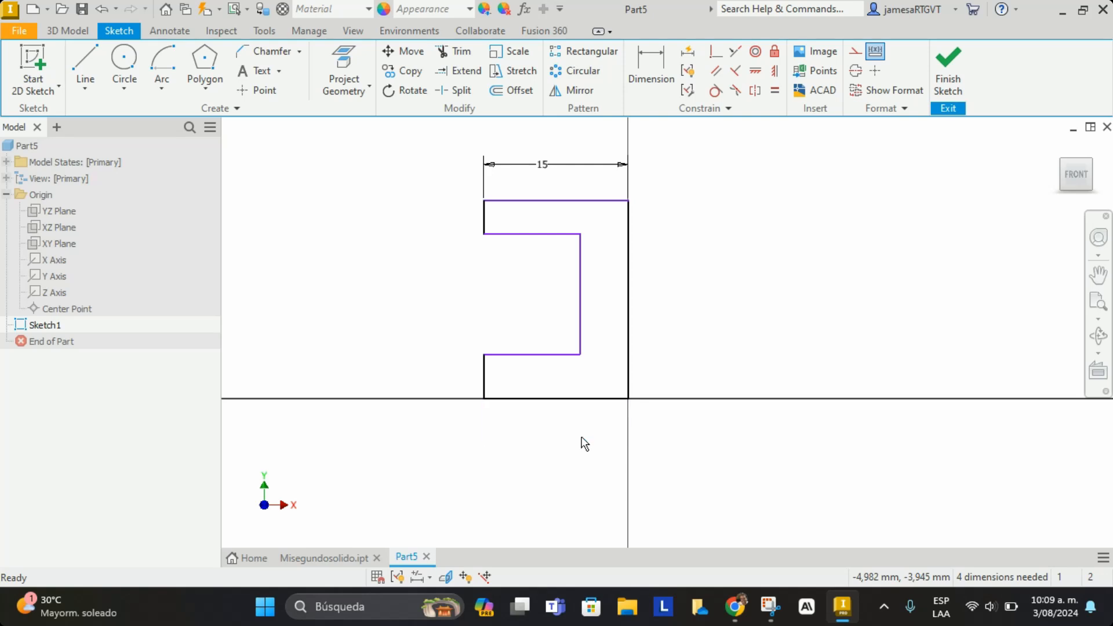
# Dimension the overall height between the profile's top and bottom edges and set it to 20 mm
pyautogui.click(644, 58)
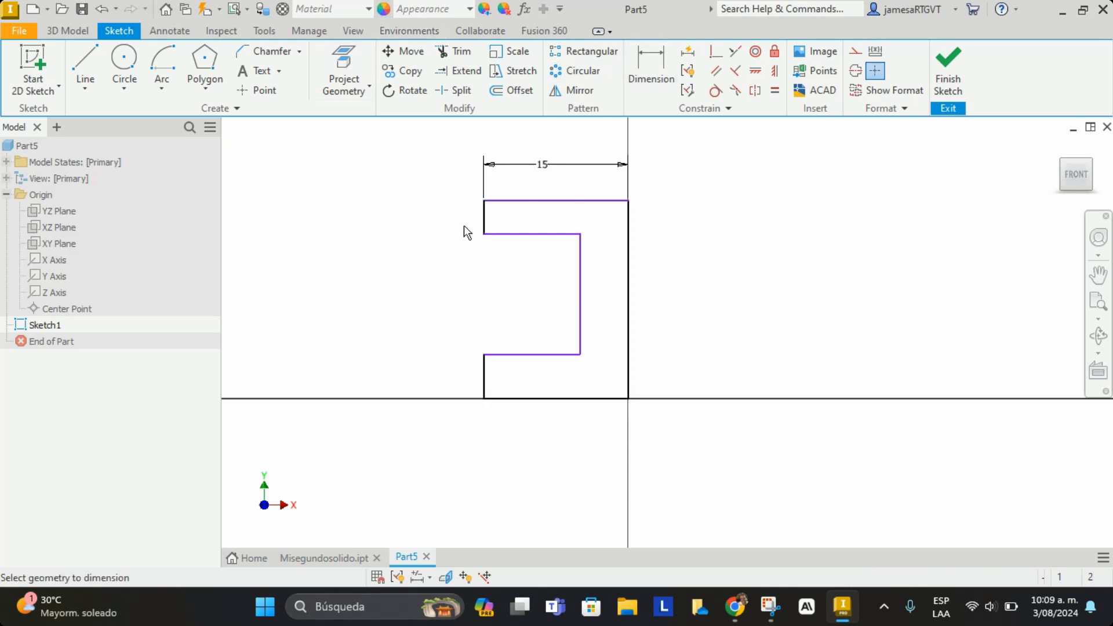
pyautogui.click(523, 201)
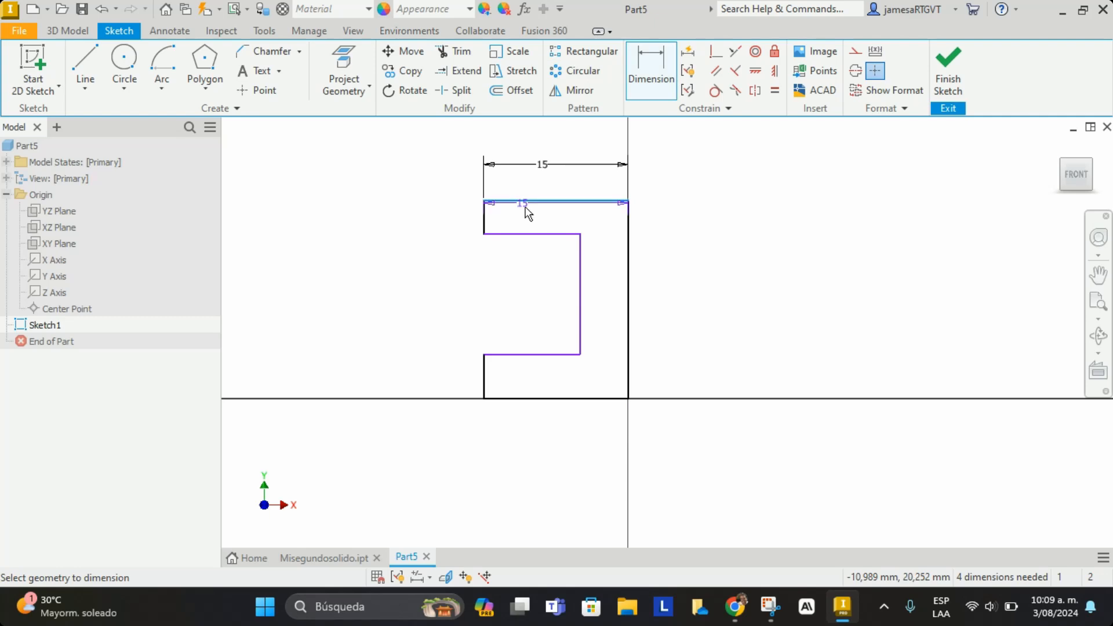
pyautogui.click(522, 400)
pyautogui.click(429, 300)
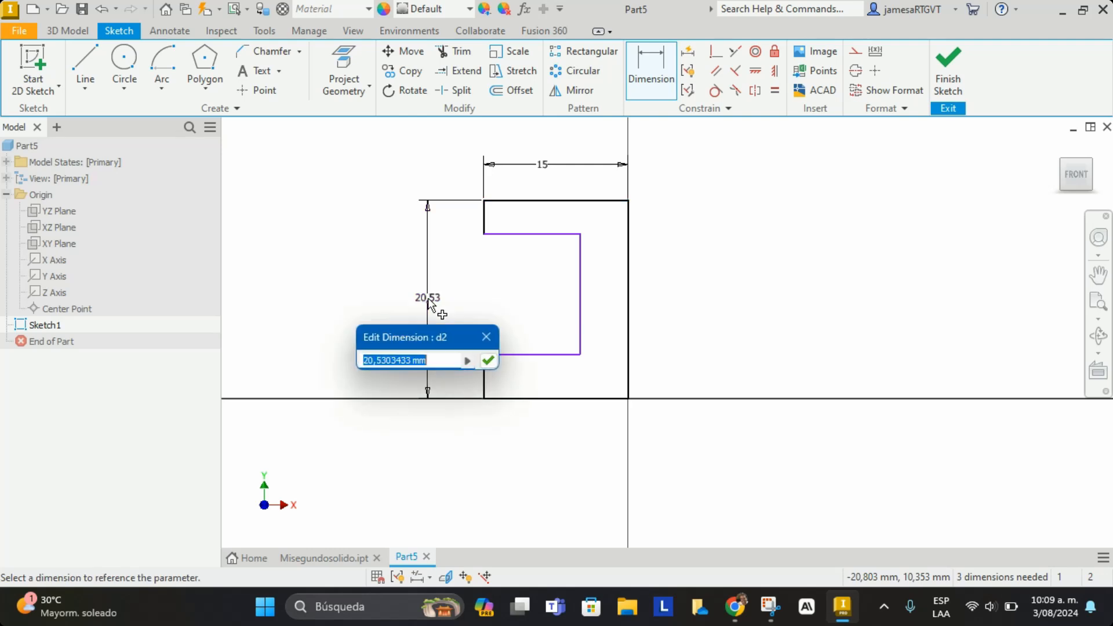
pyautogui.write('2')
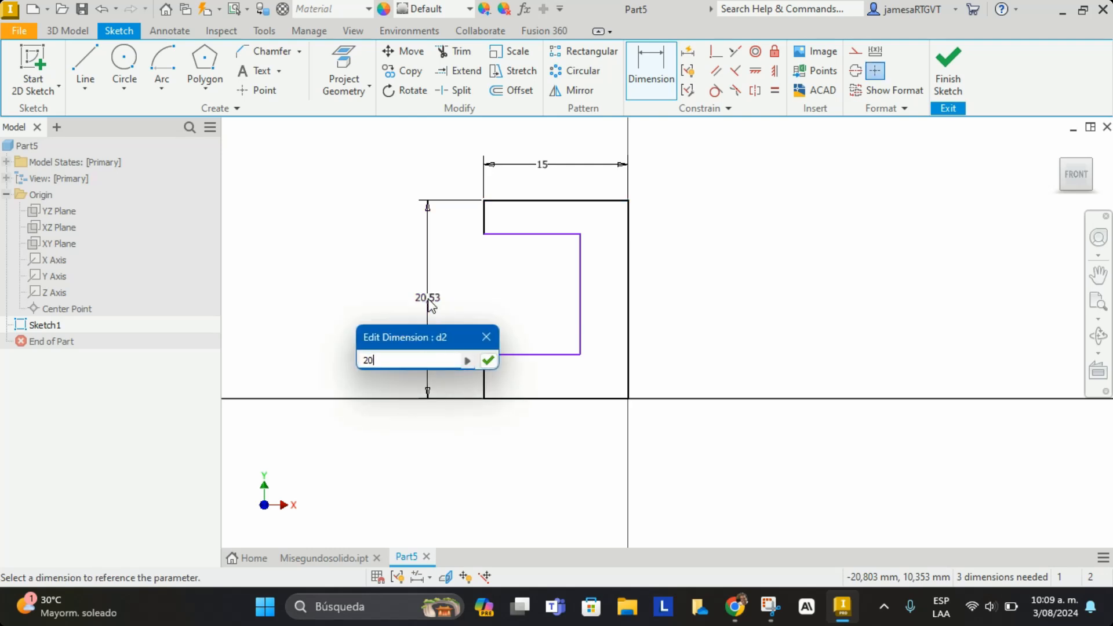
pyautogui.write('0')
pyautogui.press('Return')
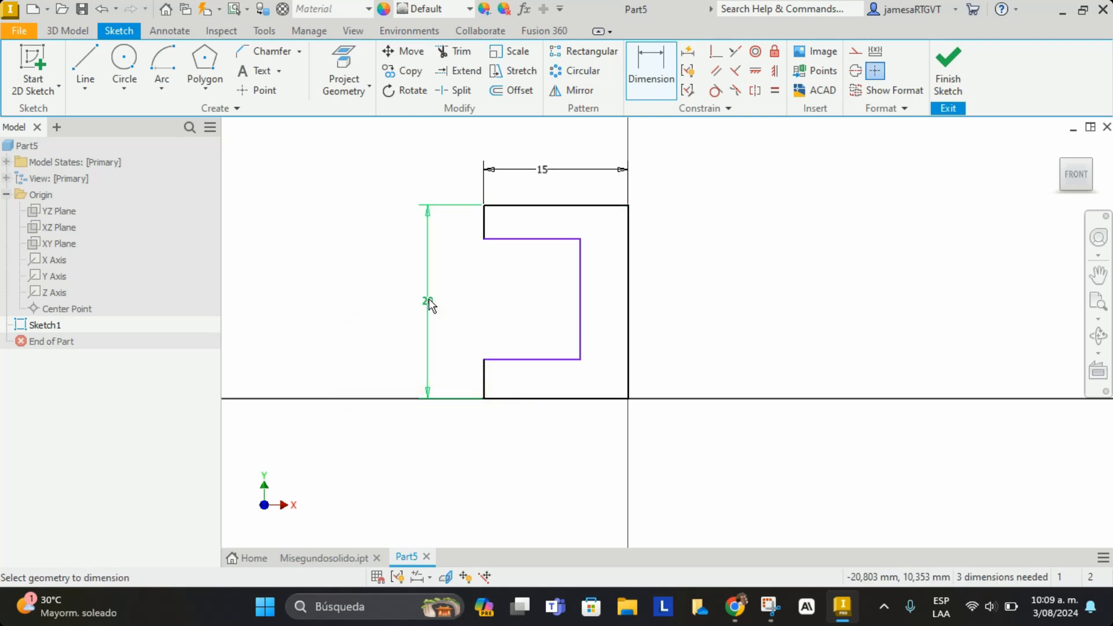
# Dimension the end edges of the profile's lower and upper arms and set each to 5 mm
pyautogui.click(485, 382)
pyautogui.click(460, 376)
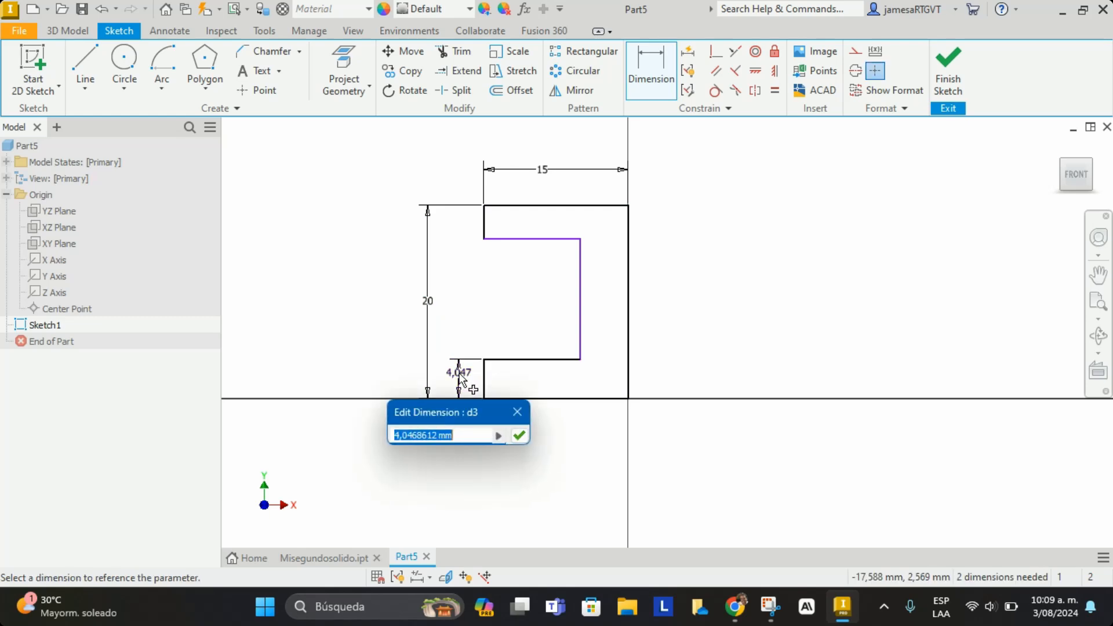
pyautogui.write('5')
pyautogui.press('Return')
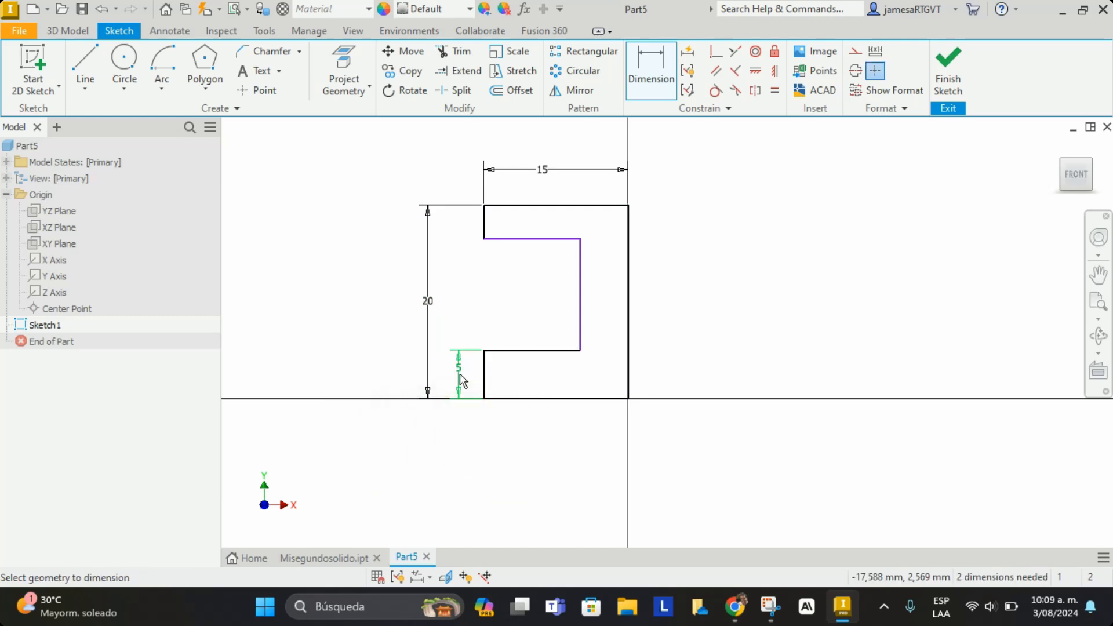
pyautogui.click(484, 233)
pyautogui.click(461, 232)
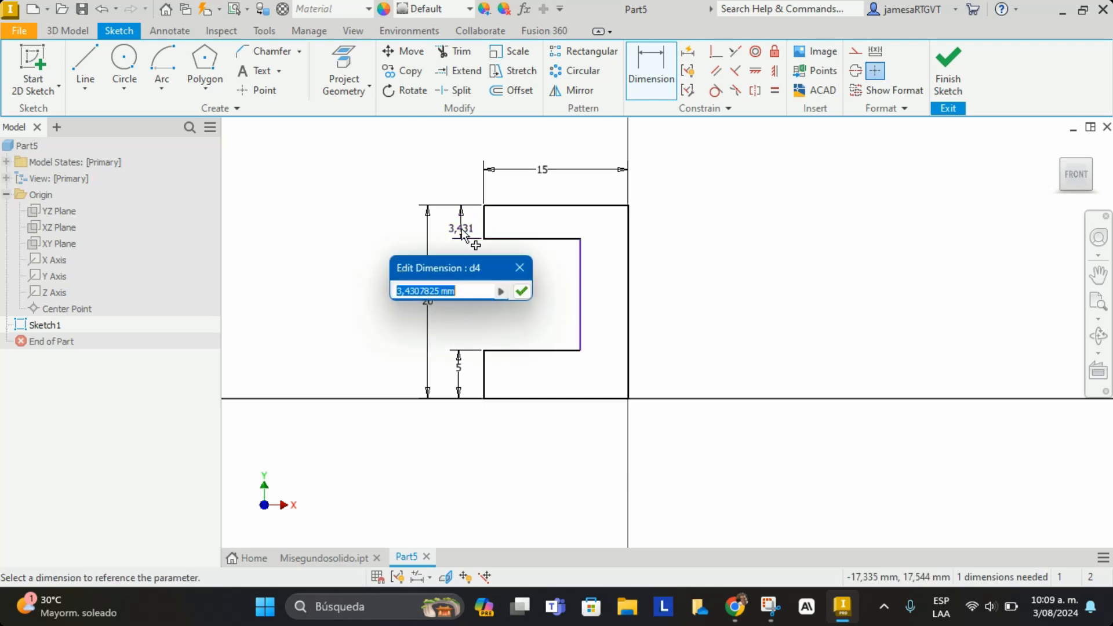
pyautogui.write('5')
pyautogui.press('Return')
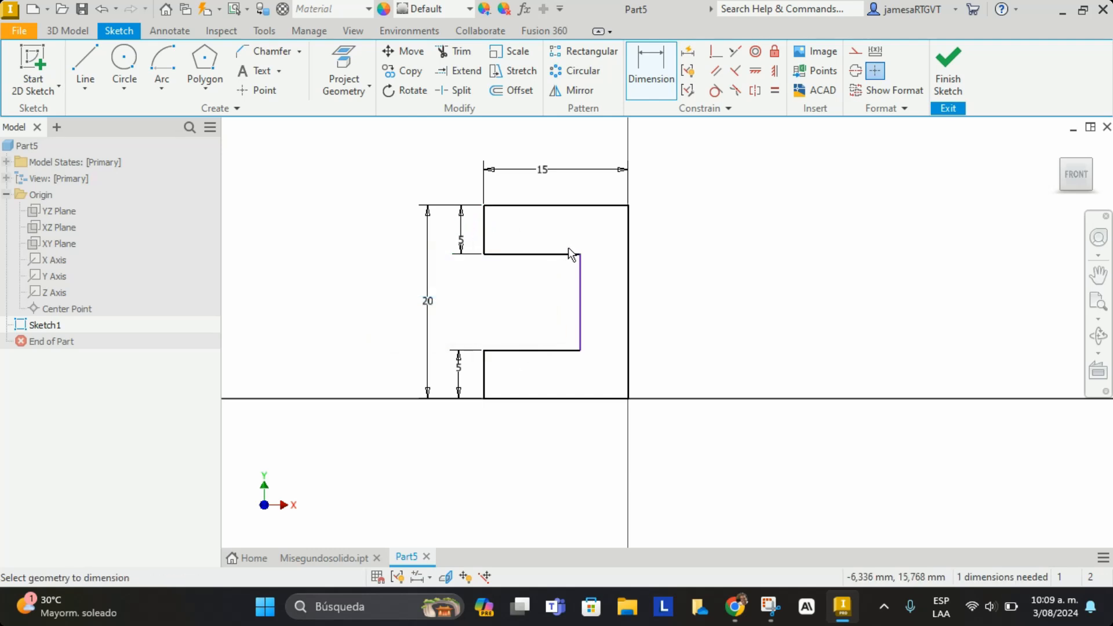
# Dimension the inner horizontal edge of the upper arm and set the slot depth to 10 mm
pyautogui.click(546, 253)
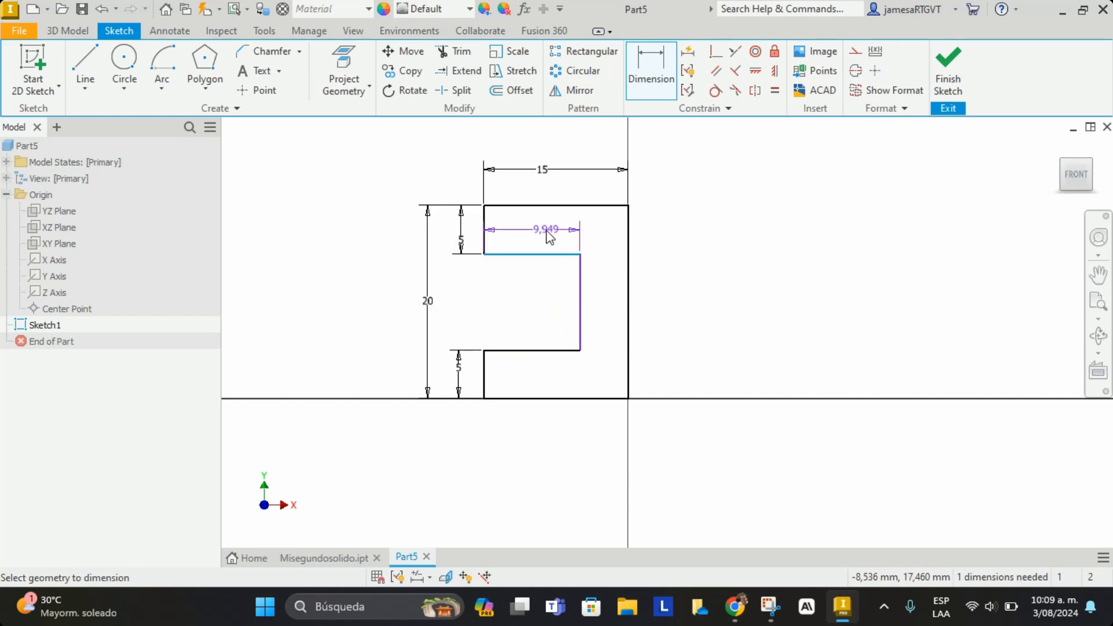
pyautogui.click(561, 232)
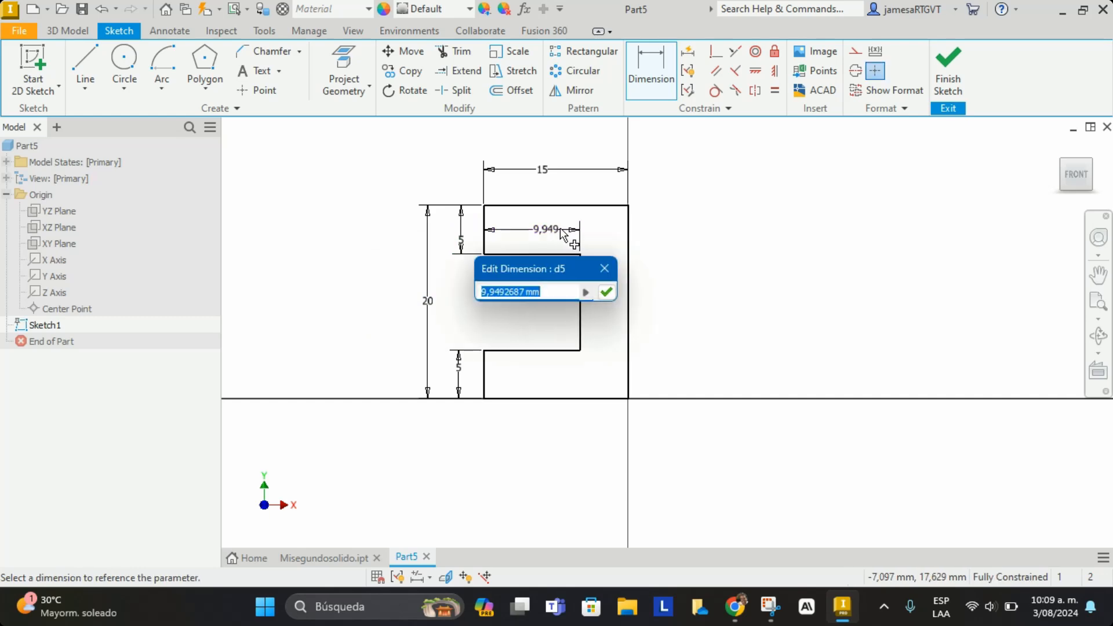
pyautogui.write('10')
pyautogui.press('Return')
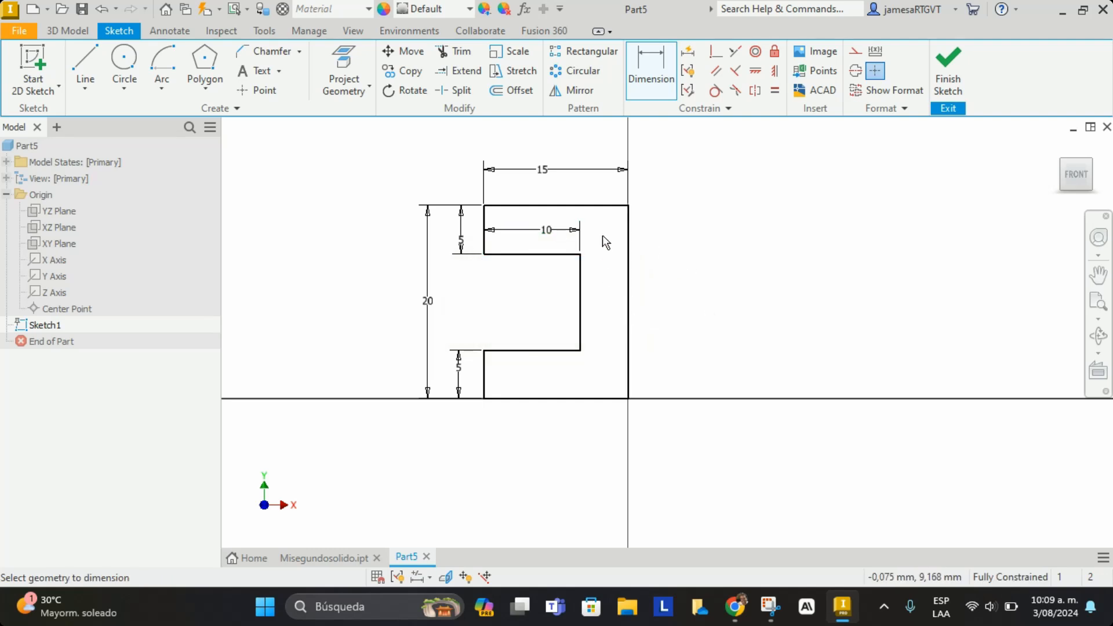
# Set up a Revolve of the C-shaped profile about its full-height vertical edge on the Y axis
pyautogui.scroll(-2, 592, 310)
pyautogui.scroll(3, 619, 308)
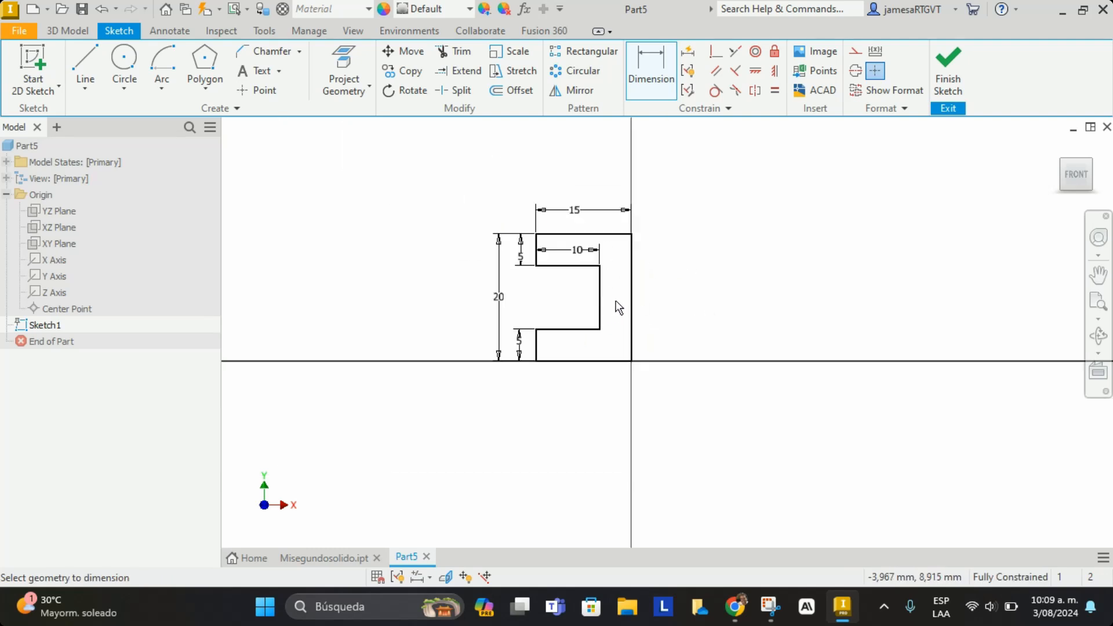
pyautogui.scroll(-2, 603, 253)
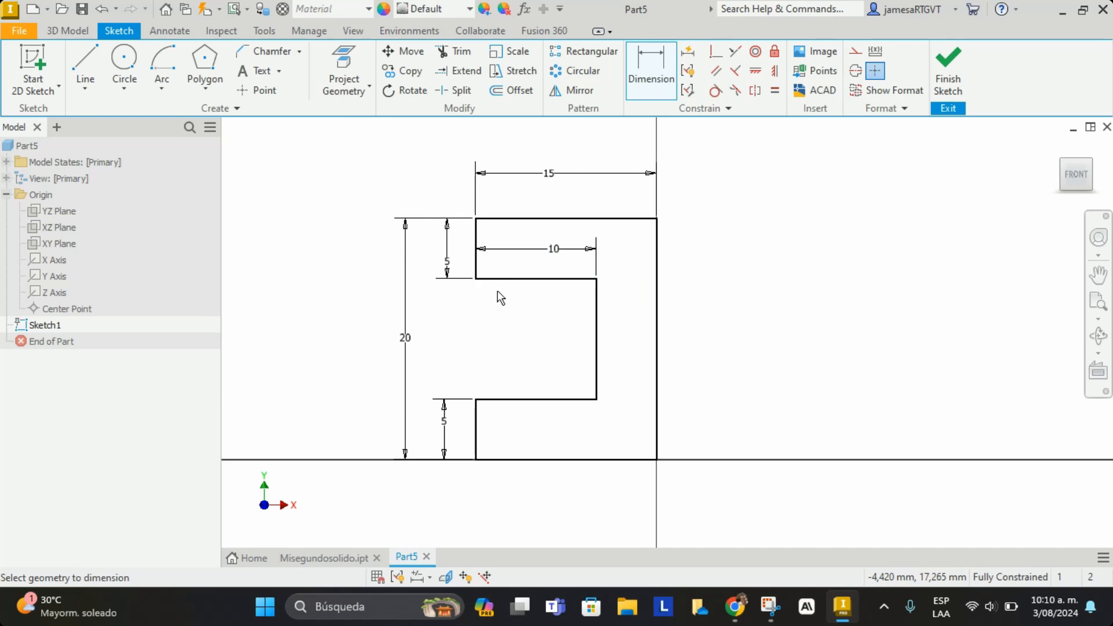
pyautogui.click(84, 35)
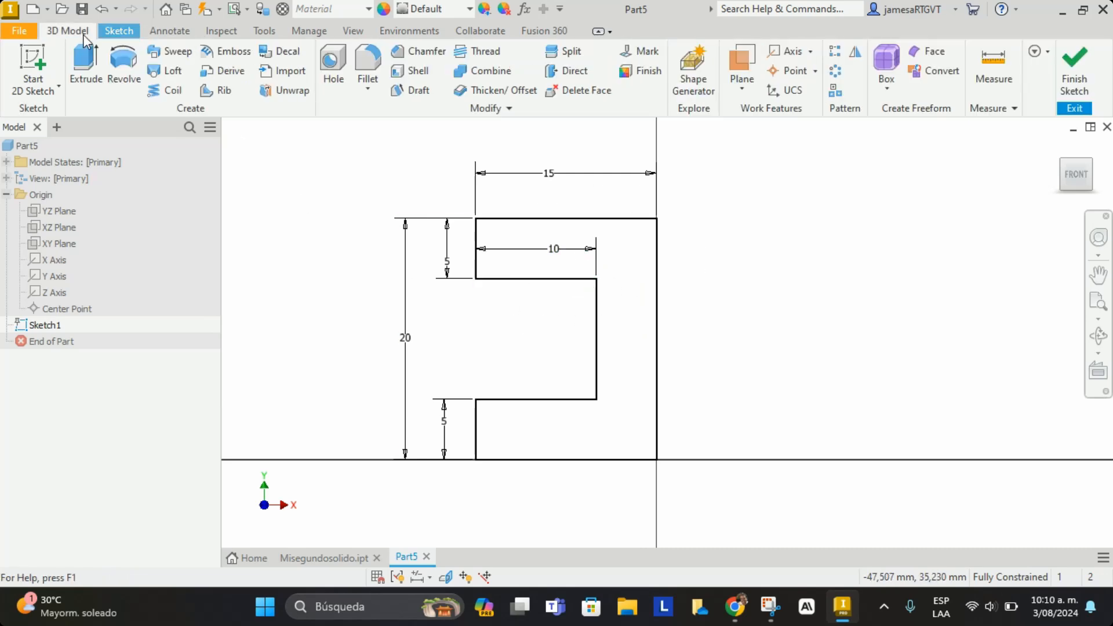
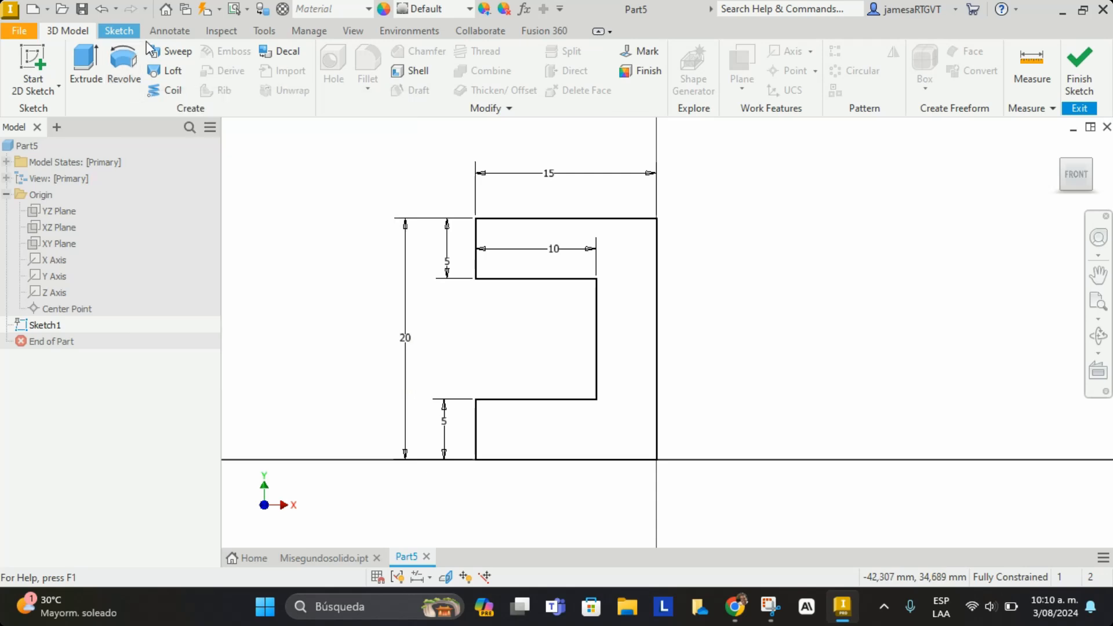
pyautogui.click(128, 78)
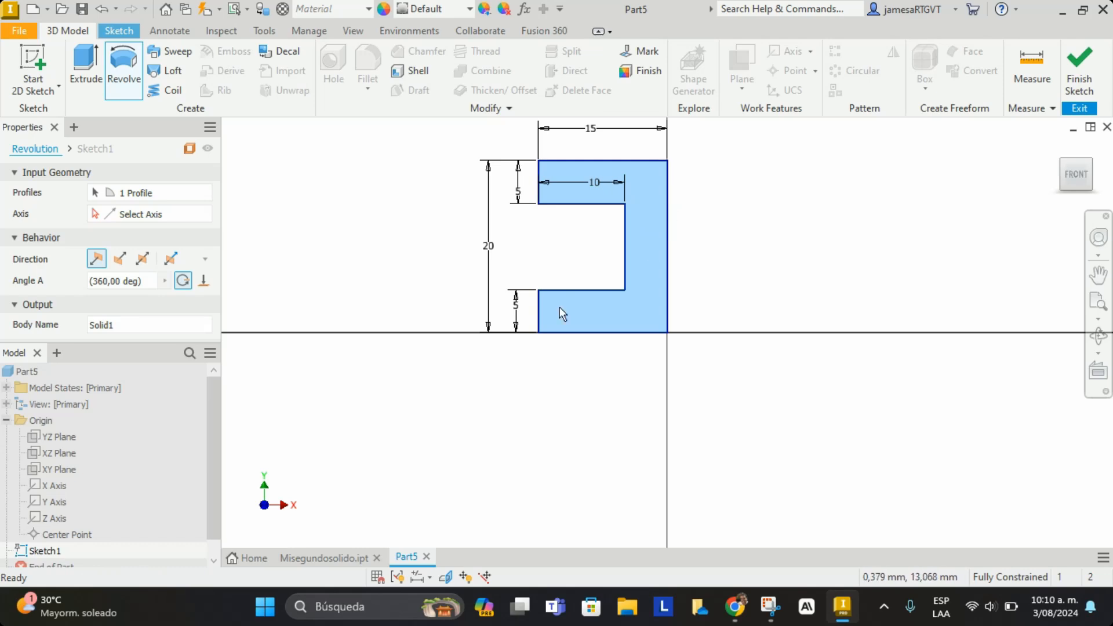
pyautogui.click(197, 215)
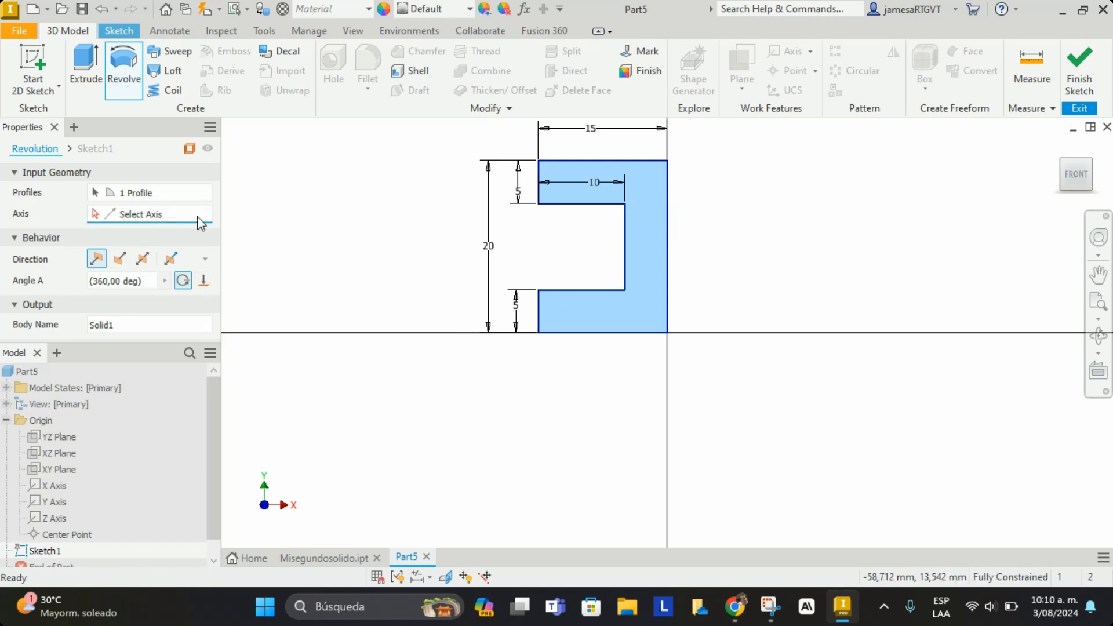
pyautogui.click(666, 216)
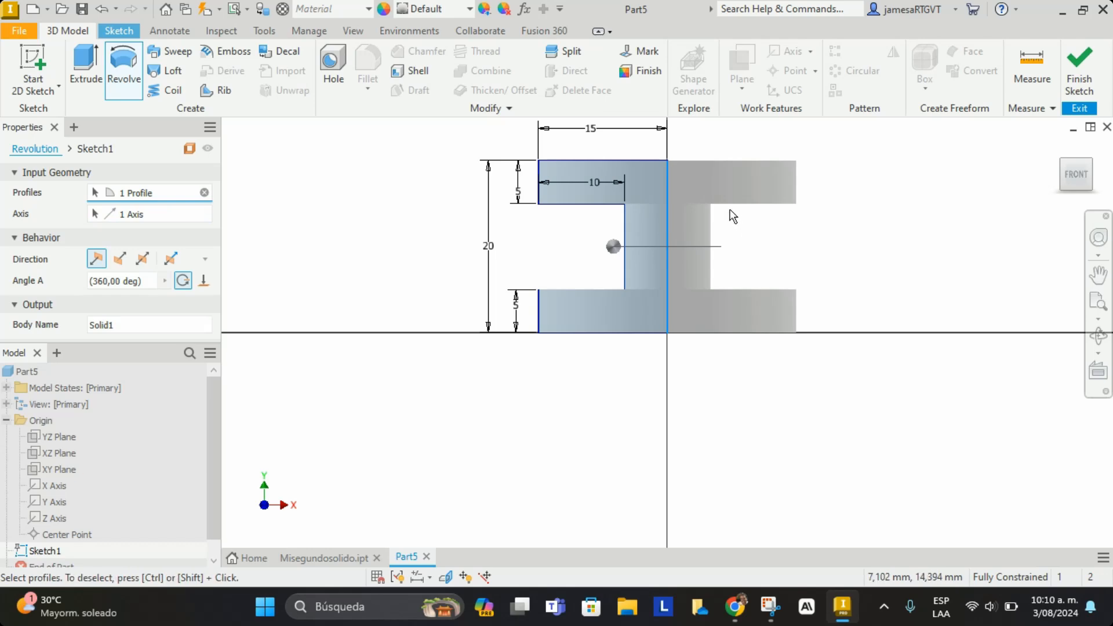
pyautogui.moveTo(765, 258)
pyautogui.keyDown('shift'); pyautogui.mouseDown(button='middle')
pyautogui.moveTo(737, 272)
pyautogui.moveTo(645, 282)
pyautogui.moveTo(670, 290)
pyautogui.moveTo(704, 278)
pyautogui.mouseUp(button='middle'); pyautogui.keyUp('shift')
pyautogui.scroll(-3, 704, 279)
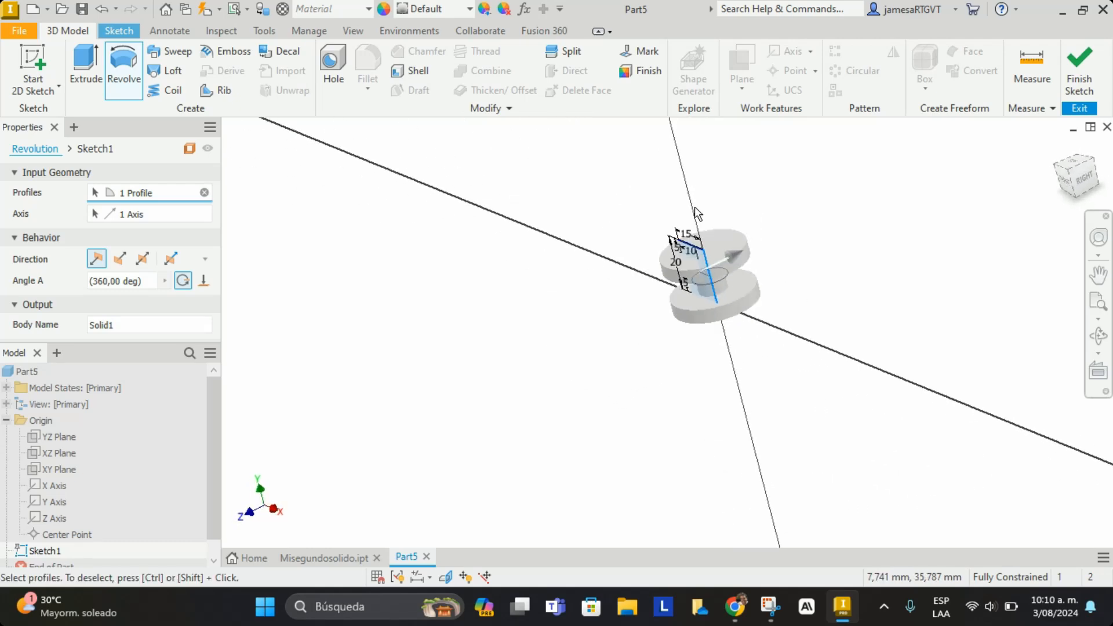
pyautogui.scroll(3, 750, 282)
pyautogui.scroll(3, 750, 283)
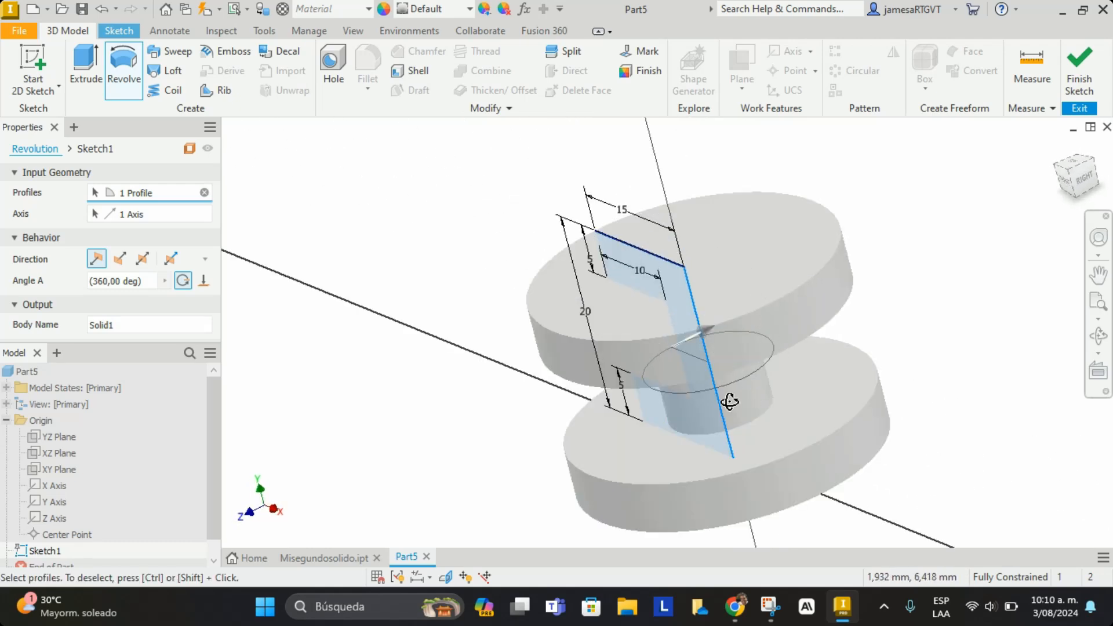
pyautogui.keyDown('shift'); pyautogui.moveTo(729, 401); pyautogui.dragTo(765, 400, button='middle'); pyautogui.keyUp('shift')
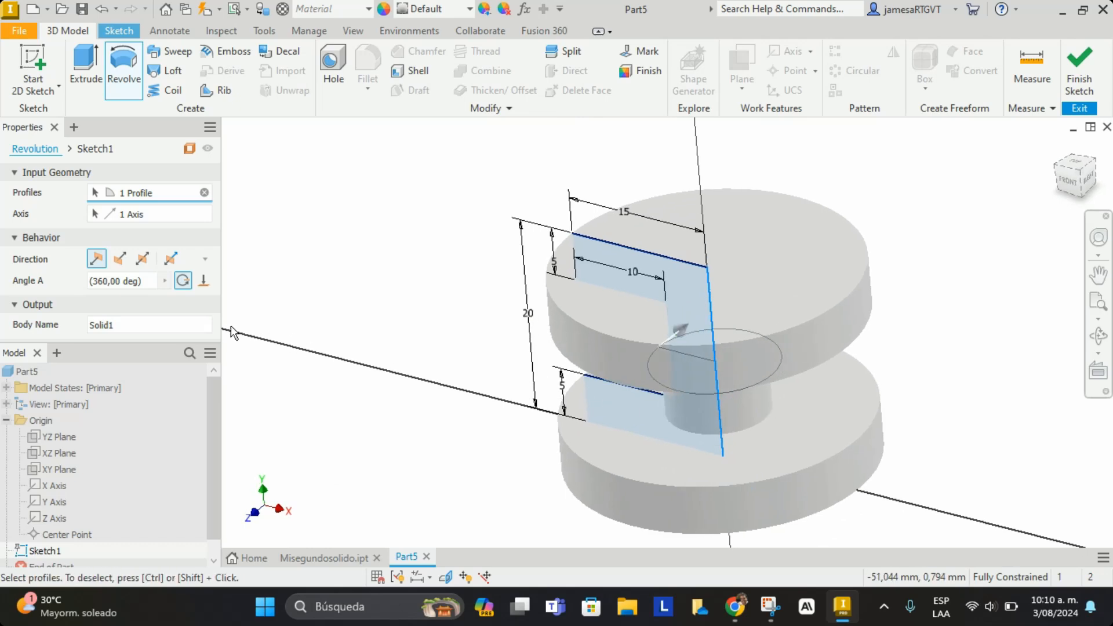
# Try a revolve angle of 180 degrees for the profile
pyautogui.click(147, 281)
pyautogui.write('180')
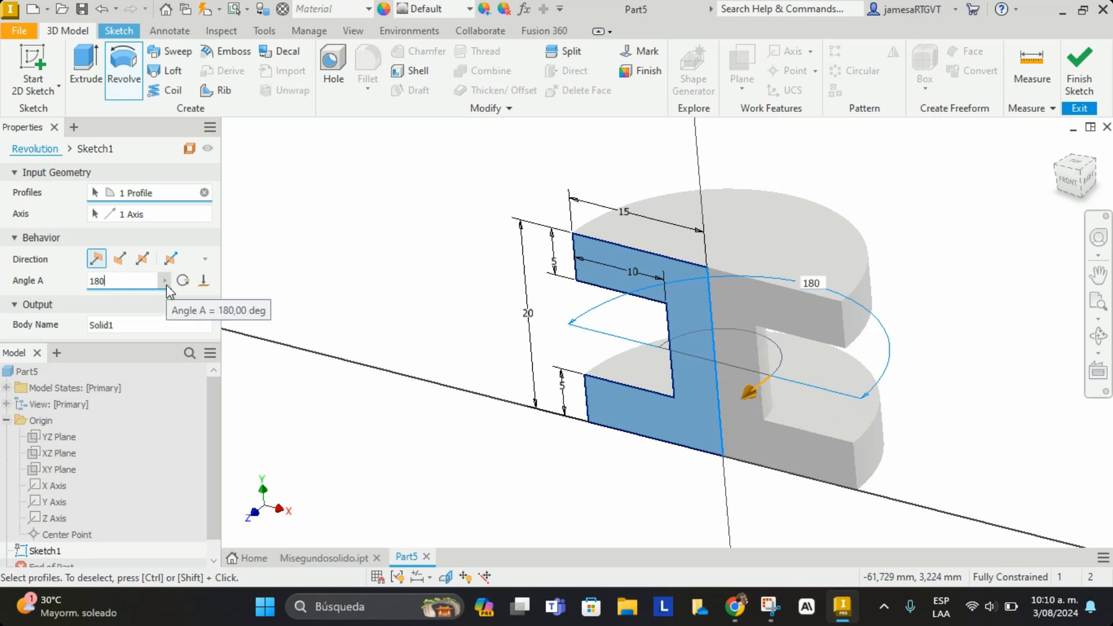
pyautogui.moveTo(749, 394)
pyautogui.mouseDown()
pyautogui.moveTo(679, 412)
pyautogui.moveTo(724, 415)
pyautogui.moveTo(748, 401)
pyautogui.moveTo(608, 413)
pyautogui.moveTo(683, 426)
pyautogui.moveTo(742, 382)
pyautogui.moveTo(791, 262)
pyautogui.moveTo(768, 261)
pyautogui.moveTo(796, 320)
pyautogui.moveTo(705, 390)
pyautogui.moveTo(607, 373)
pyautogui.moveTo(702, 419)
pyautogui.moveTo(784, 388)
pyautogui.moveTo(789, 312)
pyautogui.moveTo(768, 308)
pyautogui.moveTo(785, 356)
pyautogui.moveTo(732, 412)
pyautogui.moveTo(586, 409)
pyautogui.moveTo(758, 398)
pyautogui.mouseUp()
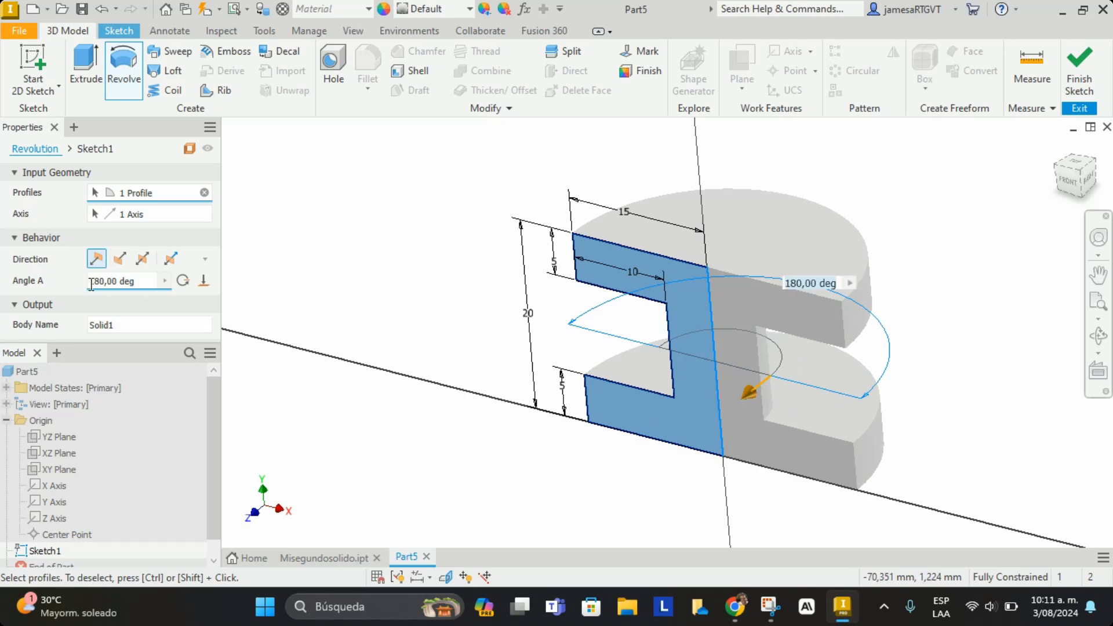
# Set the revolve angle to 360 degrees and create the solid
pyautogui.click(136, 281)
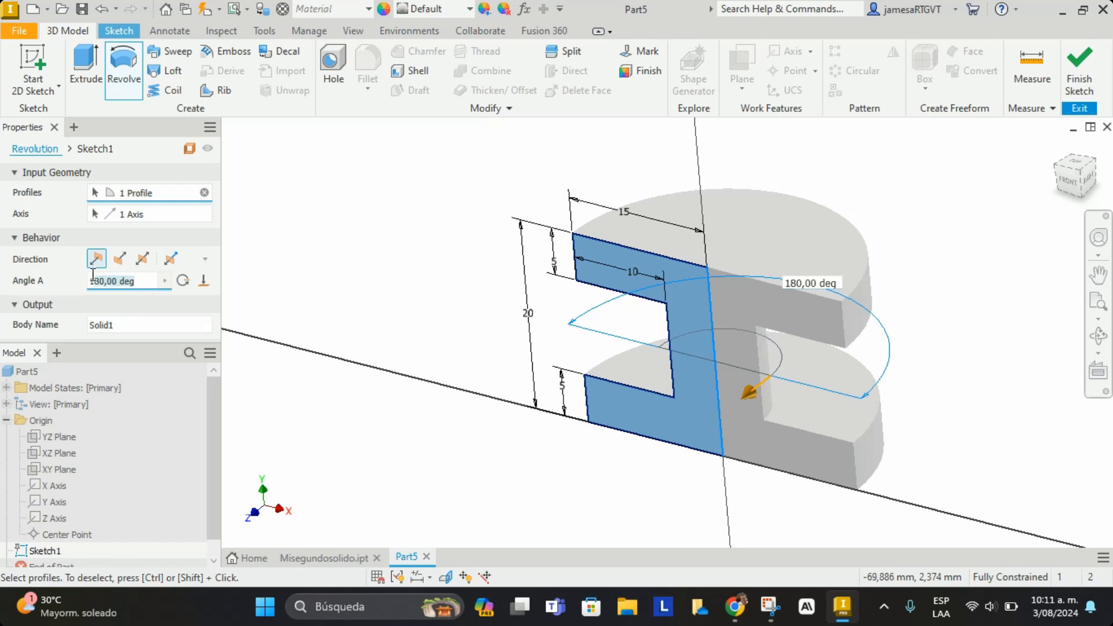
pyautogui.write('360')
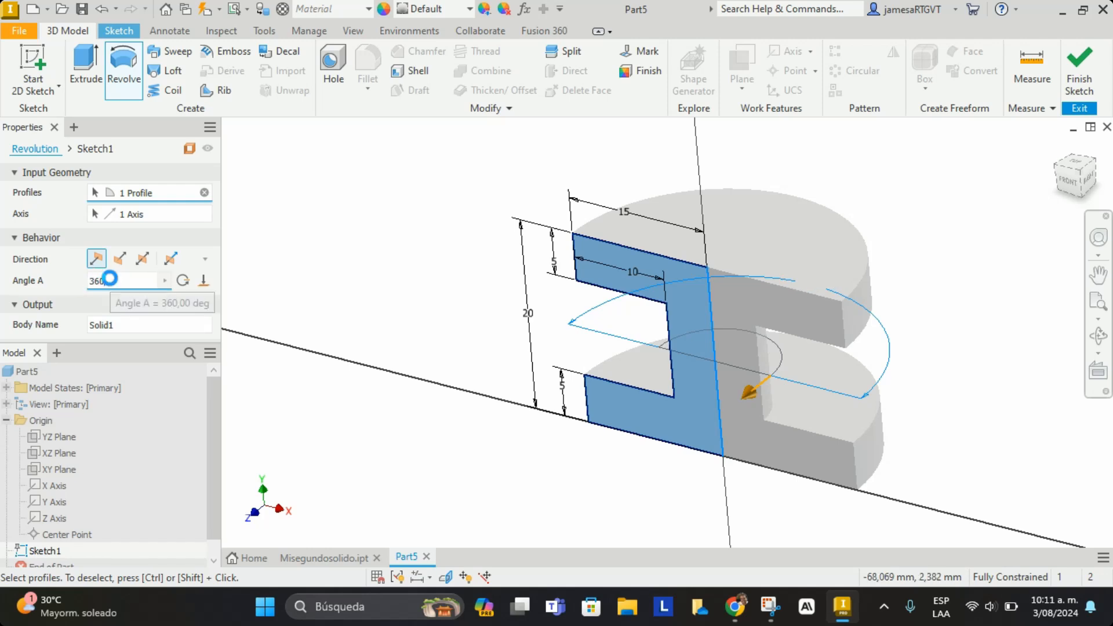
pyautogui.press('Return')
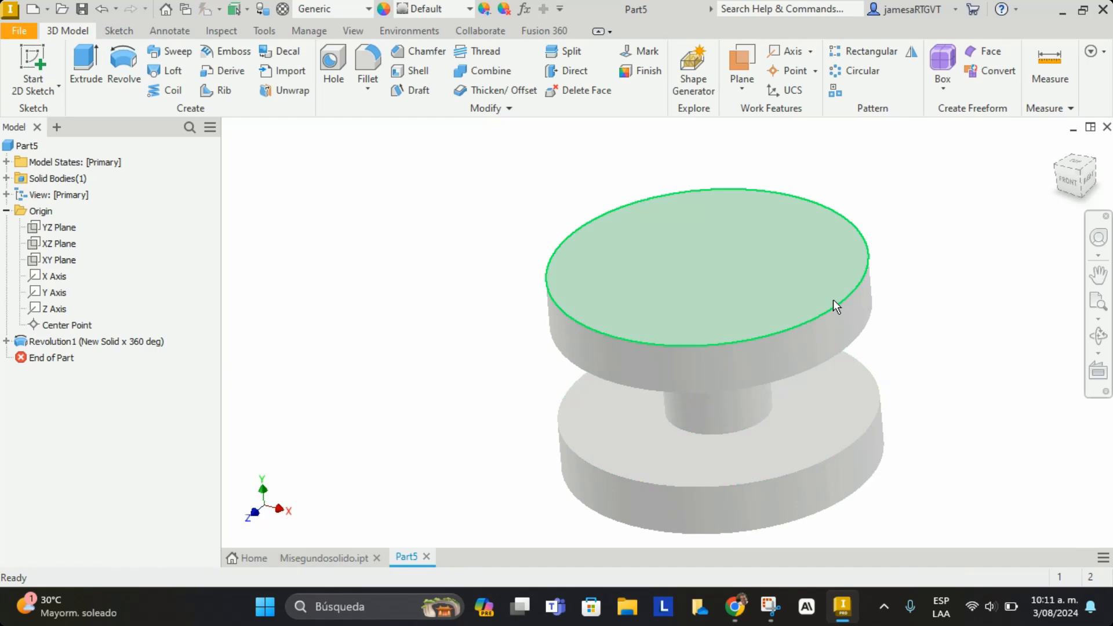
pyautogui.moveTo(861, 330)
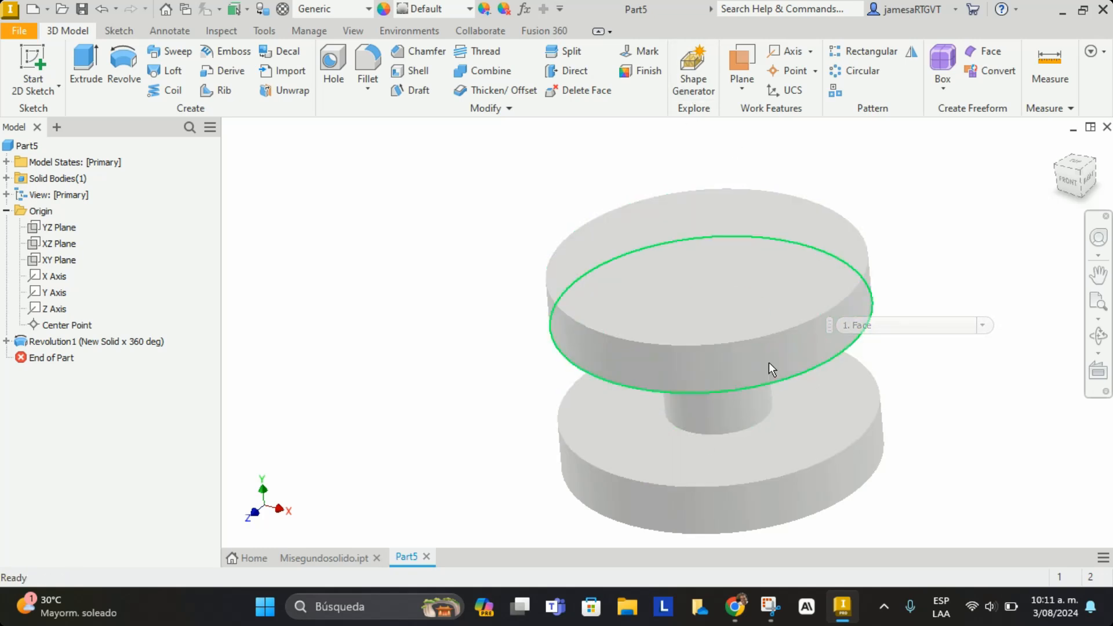
# Set the model's visual style to Shaded with Edges
pyautogui.click(351, 31)
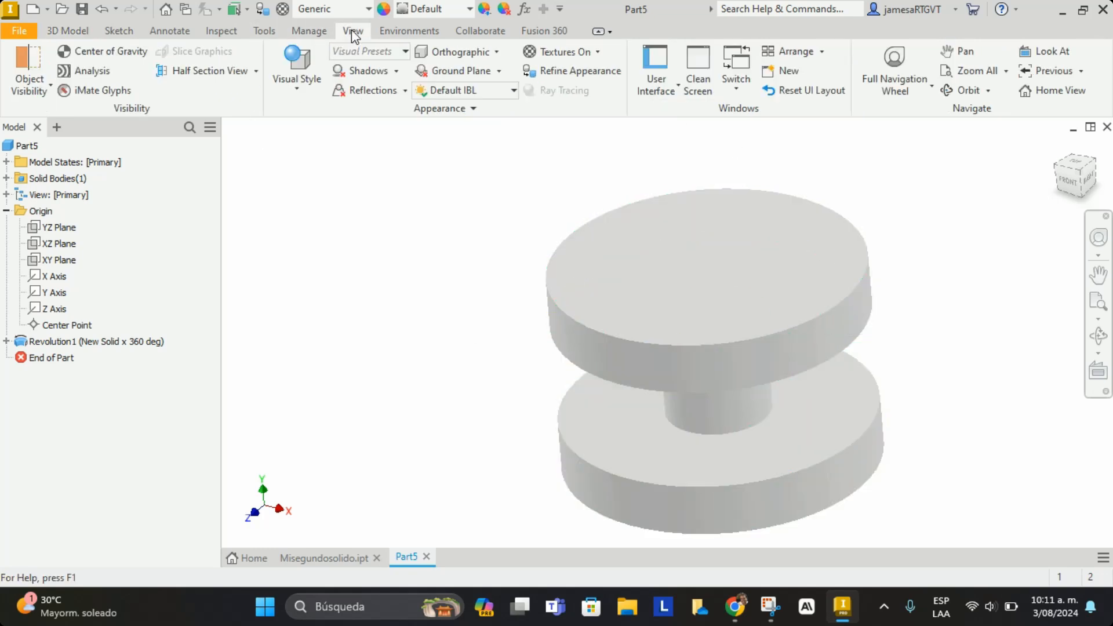
pyautogui.click(293, 86)
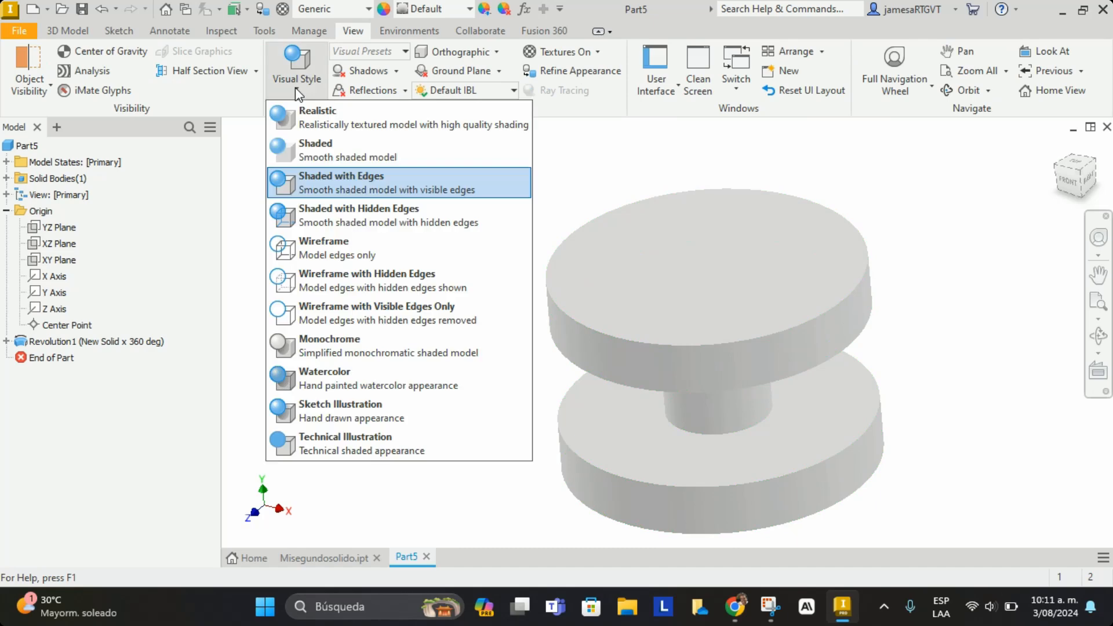
pyautogui.click(329, 185)
pyautogui.scroll(-5, 799, 458)
pyautogui.scroll(3, 803, 465)
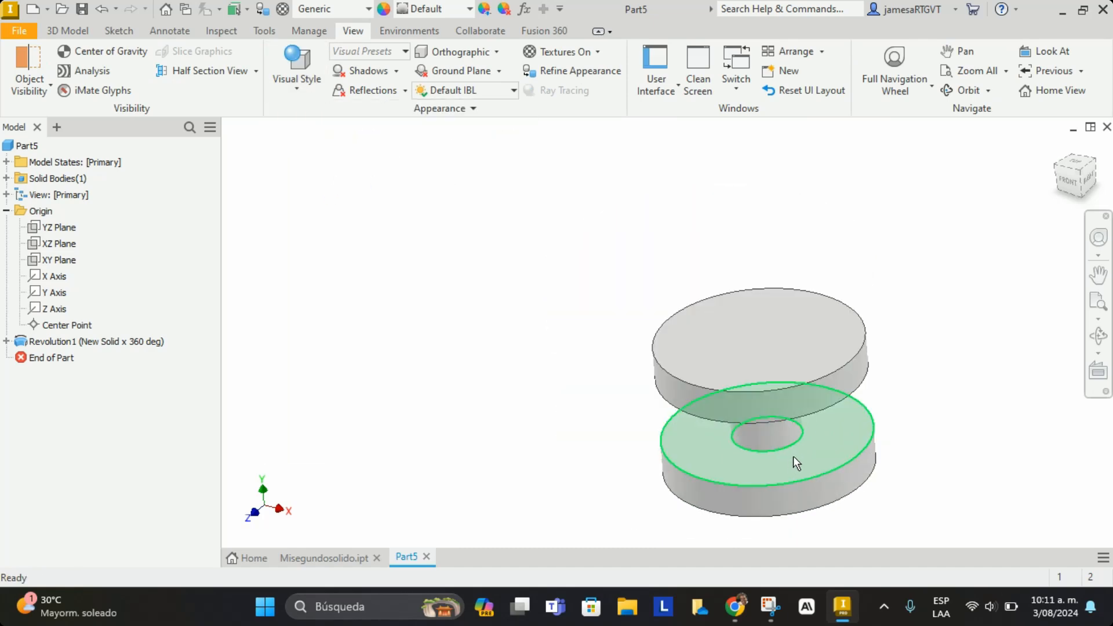
pyautogui.moveTo(792, 455)
pyautogui.keyDown('shift'); pyautogui.mouseDown(button='middle')
pyautogui.moveTo(789, 408)
pyautogui.moveTo(727, 375)
pyautogui.moveTo(773, 390)
pyautogui.moveTo(750, 405)
pyautogui.moveTo(797, 409)
pyautogui.moveTo(775, 397)
pyautogui.moveTo(819, 417)
pyautogui.moveTo(795, 383)
pyautogui.moveTo(812, 412)
pyautogui.moveTo(830, 392)
pyautogui.moveTo(809, 410)
pyautogui.moveTo(800, 392)
pyautogui.moveTo(802, 422)
pyautogui.moveTo(812, 410)
pyautogui.moveTo(795, 439)
pyautogui.mouseUp(button='middle'); pyautogui.keyUp('shift')
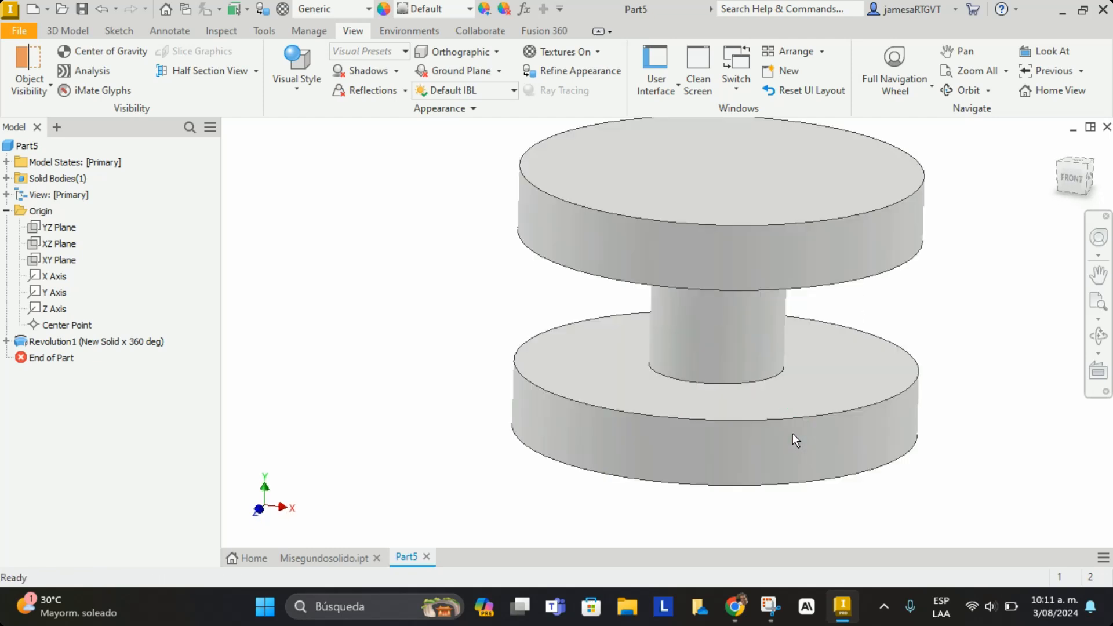
pyautogui.scroll(4, 792, 433)
pyautogui.scroll(-3, 782, 427)
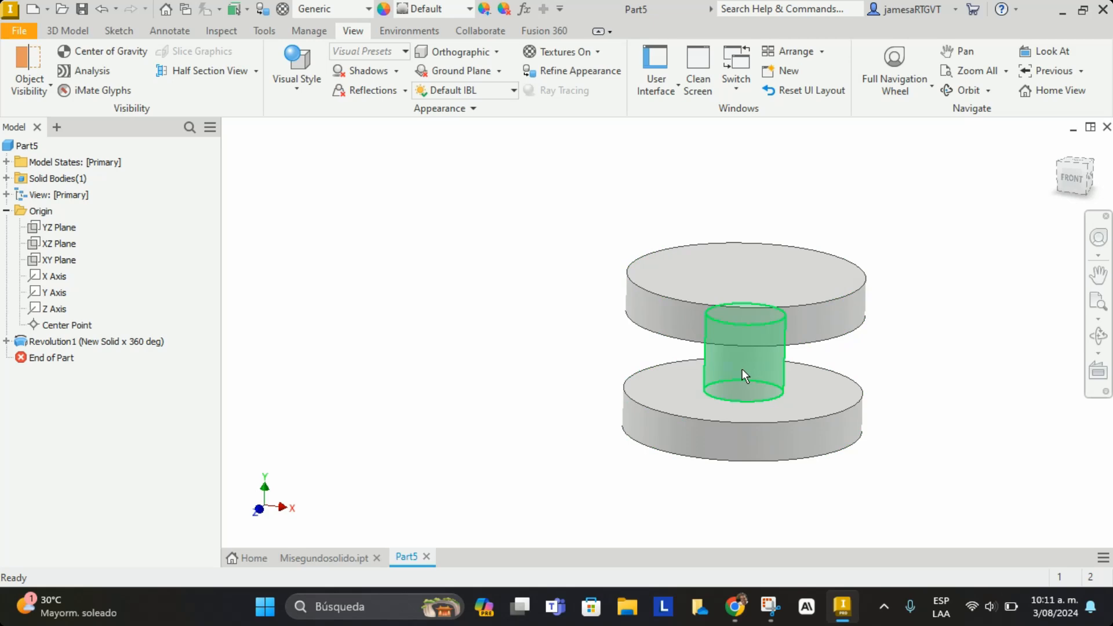
pyautogui.scroll(3, 742, 369)
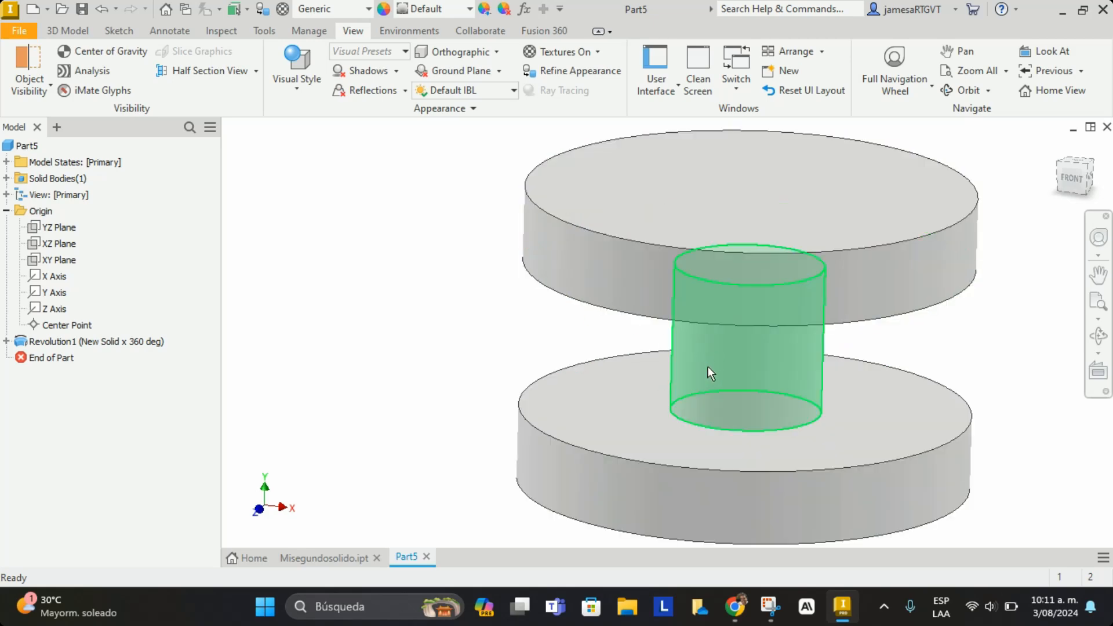
# Reopen the revolution's base sketch, Sketch1, for editing
pyautogui.click(6, 341)
pyautogui.click(46, 357)
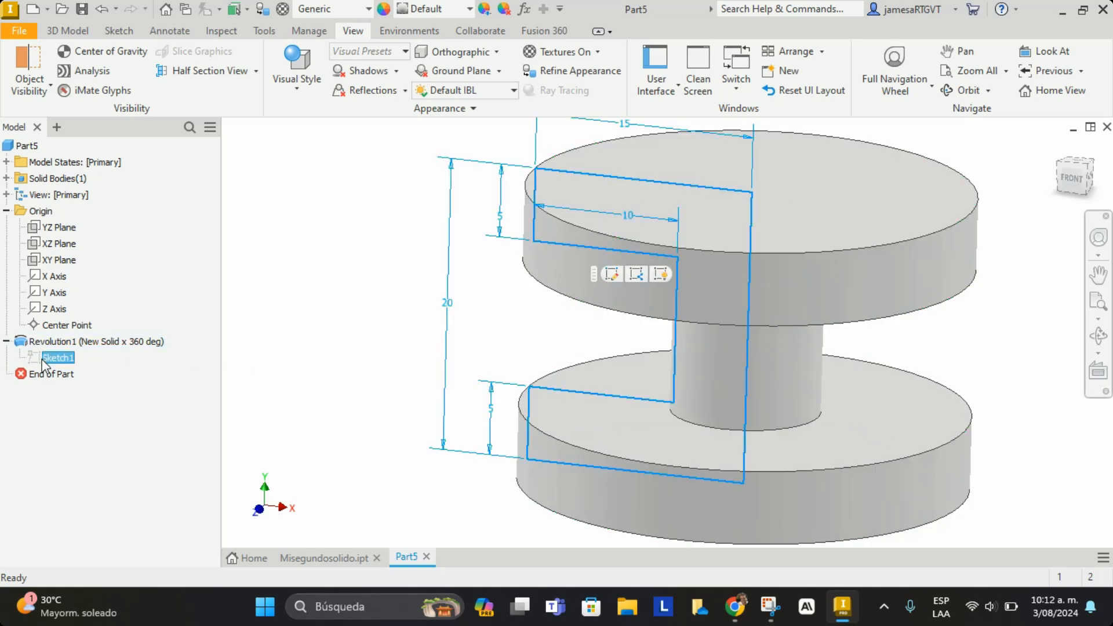
pyautogui.rightClick(53, 361)
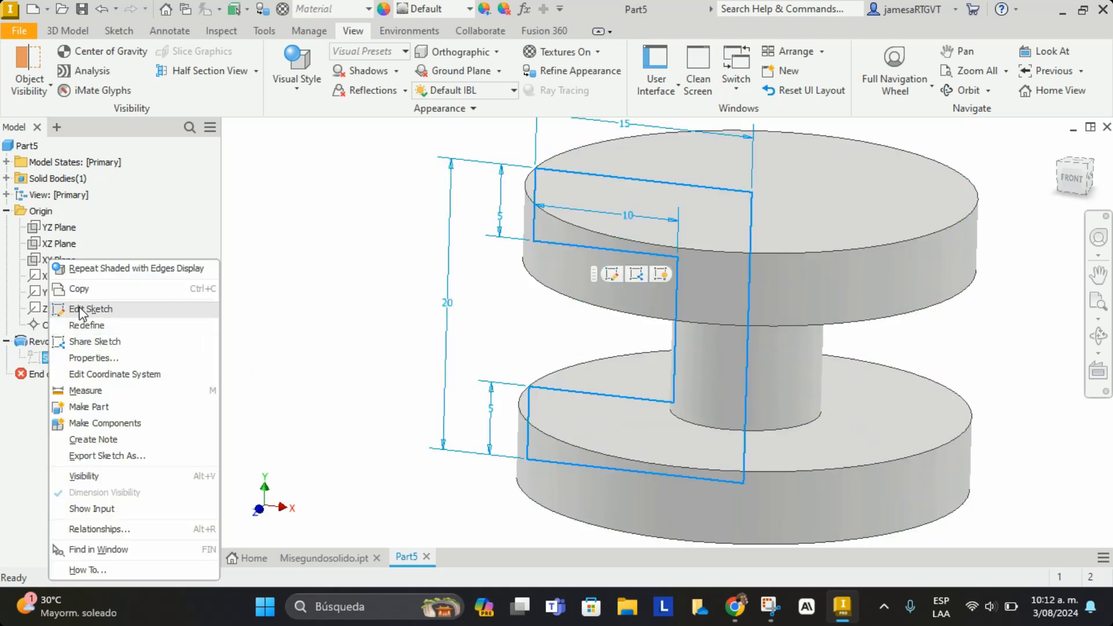
pyautogui.click(80, 310)
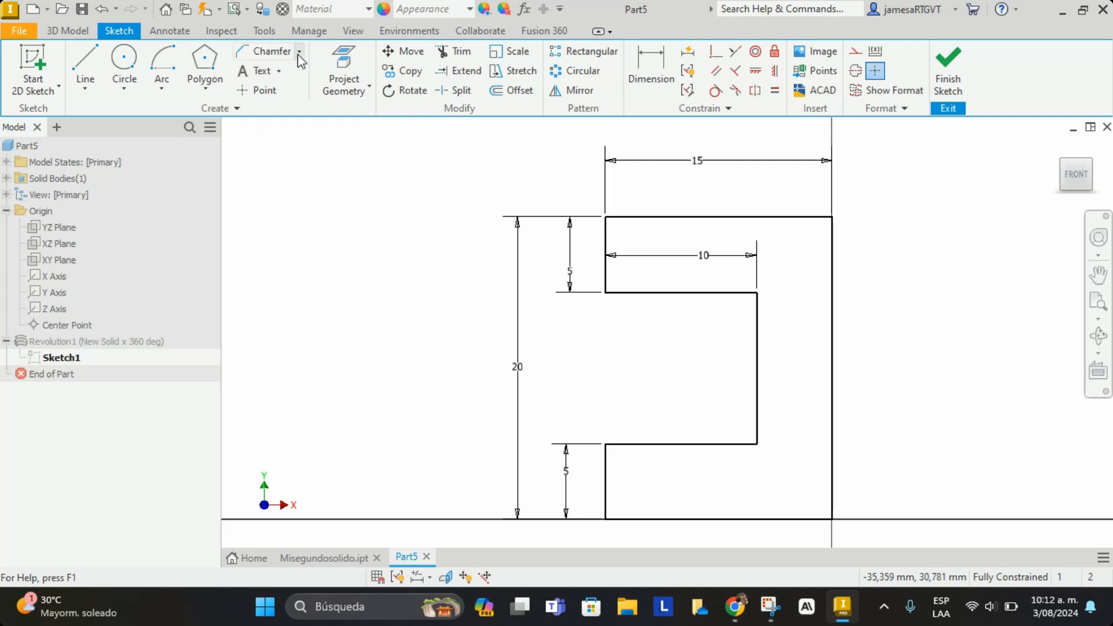
# Fillet both end corners of the profile's upper arm and the upper end corner of its lower arm with a 1 mm radius
pyautogui.click(300, 52)
pyautogui.click(265, 75)
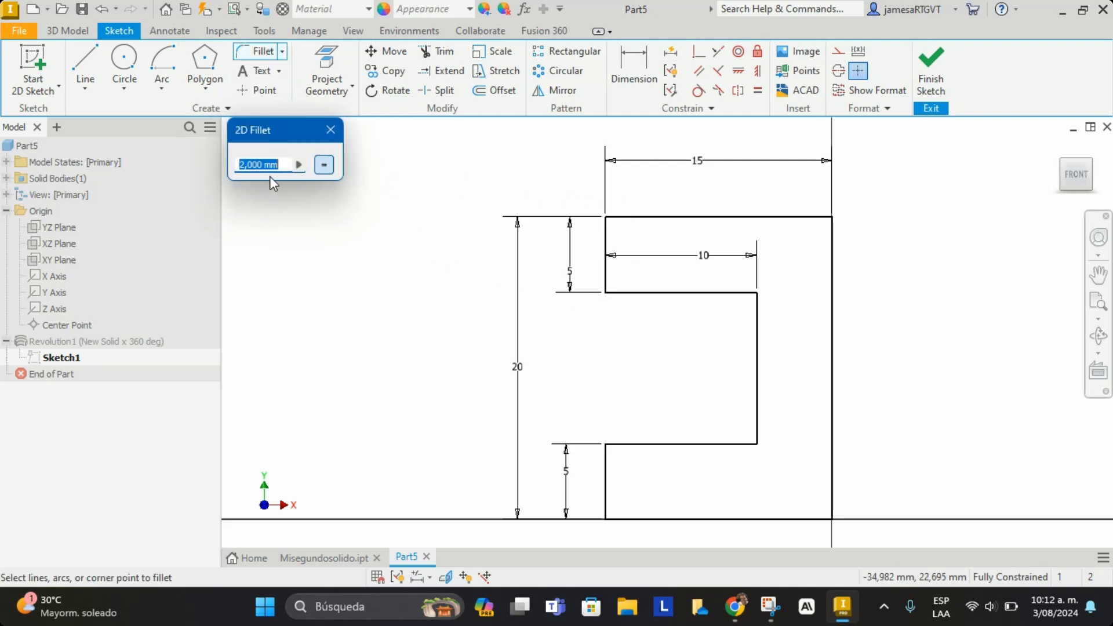
pyautogui.write('1')
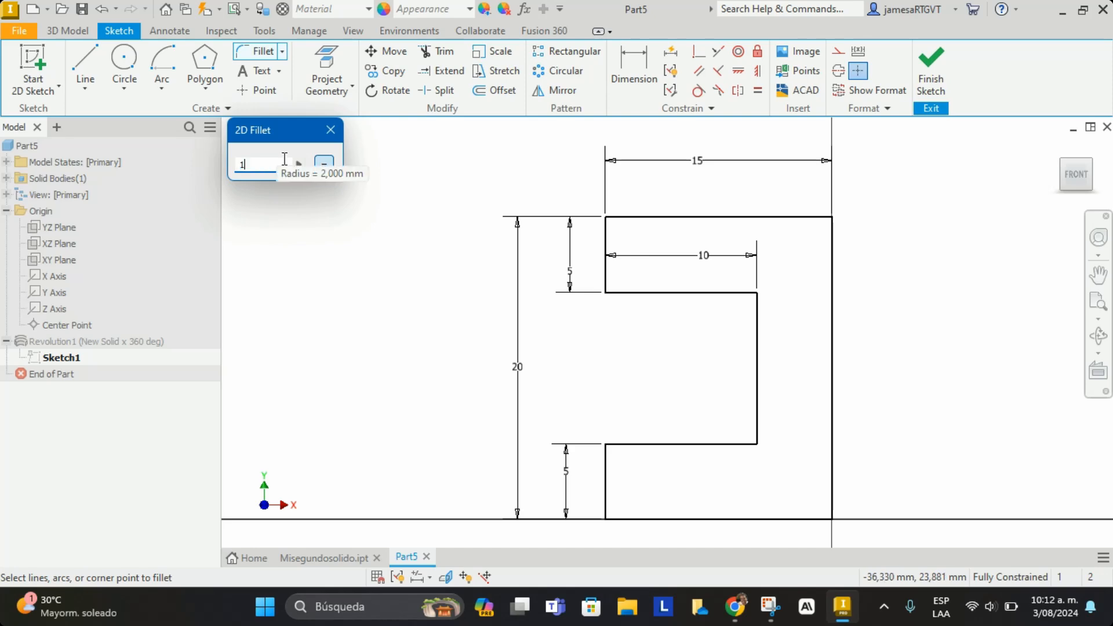
pyautogui.click(614, 217)
pyautogui.click(606, 230)
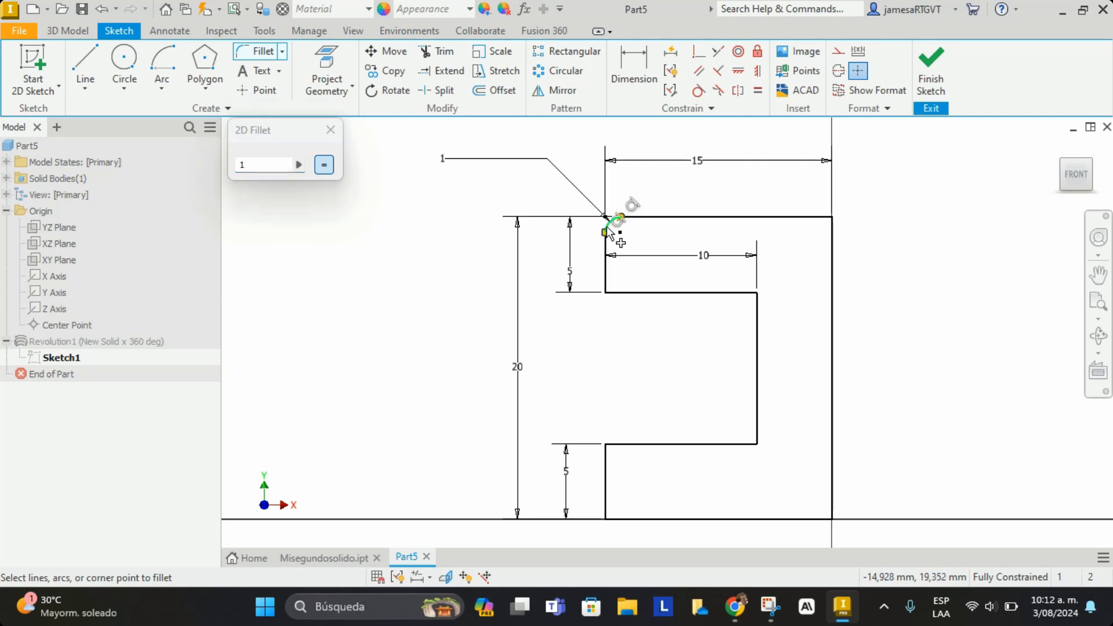
pyautogui.click(619, 293)
pyautogui.click(606, 280)
pyautogui.click(622, 445)
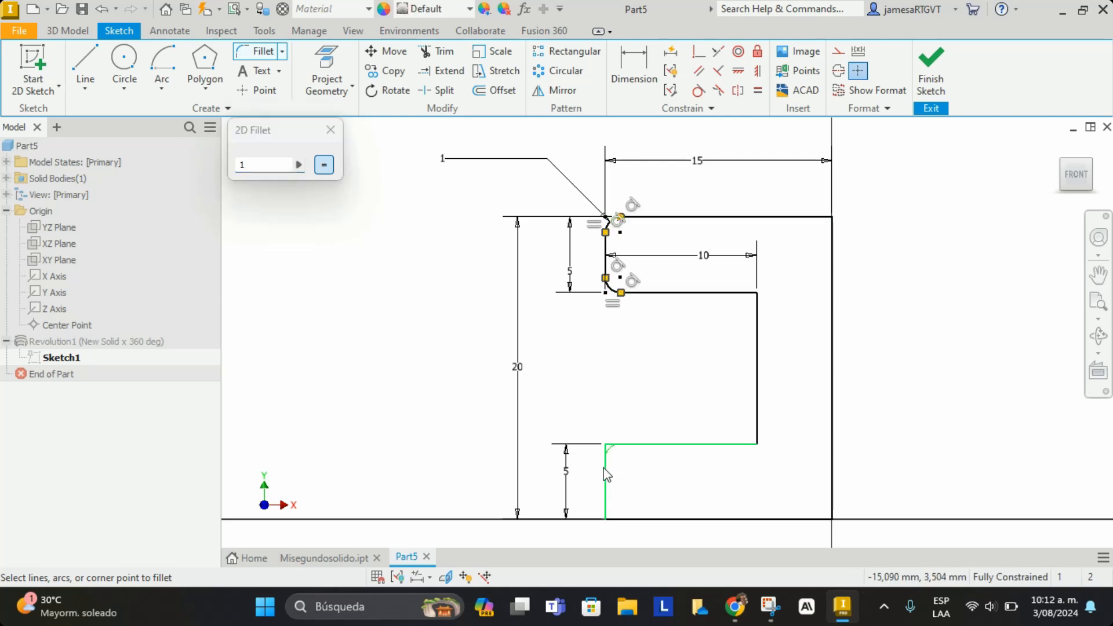
pyautogui.click(605, 472)
# Fillet the two inner corners of the profile's slot with the same 1 mm radius
pyautogui.click(755, 426)
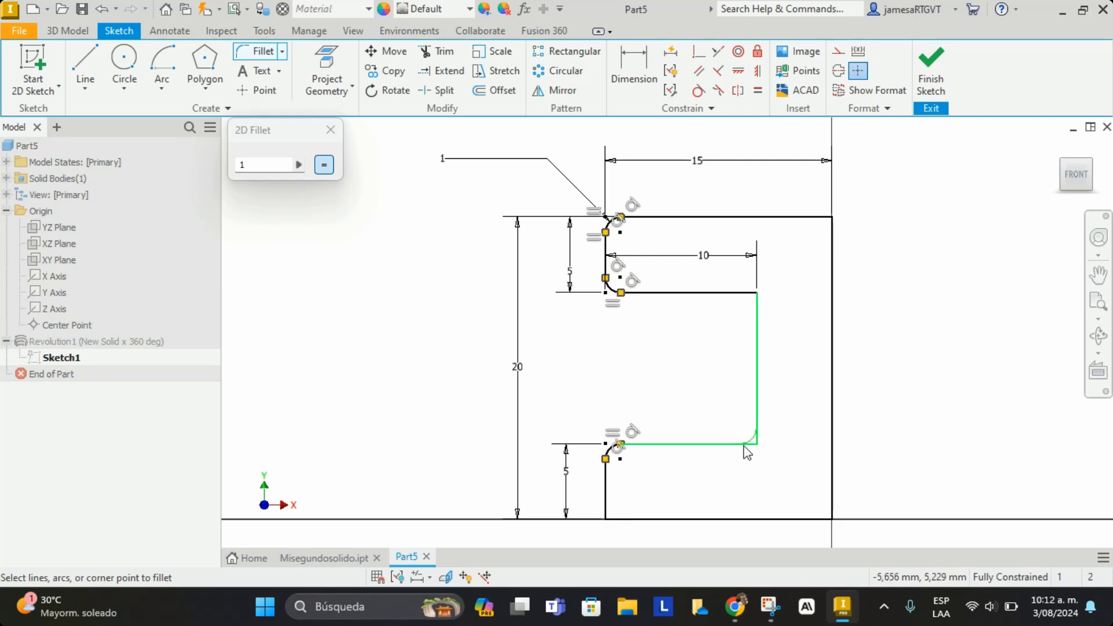
pyautogui.click(747, 443)
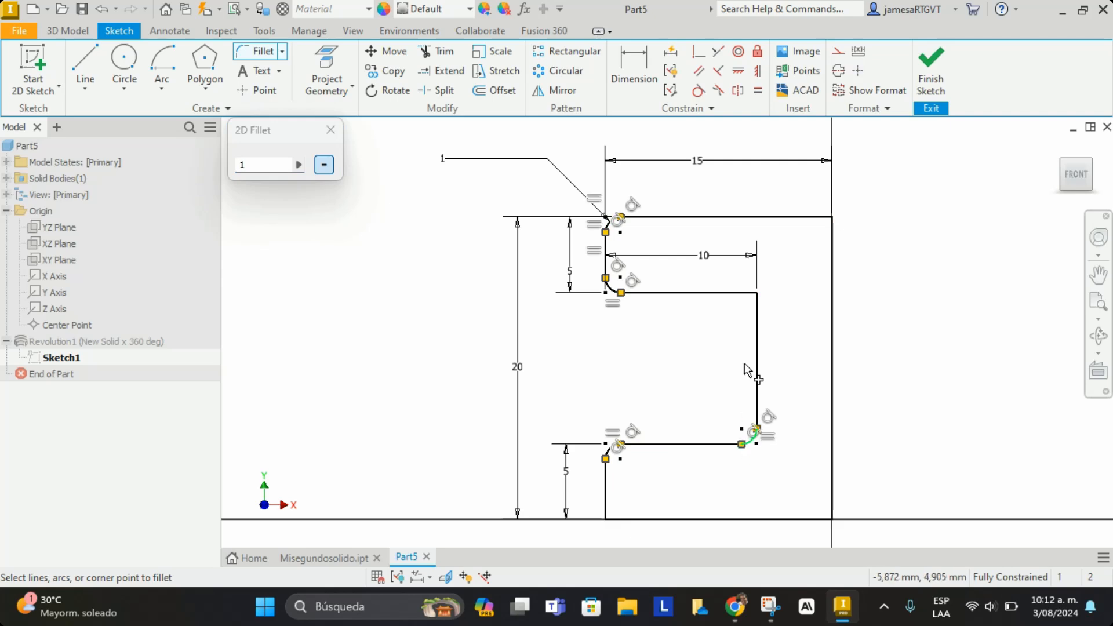
pyautogui.click(733, 293)
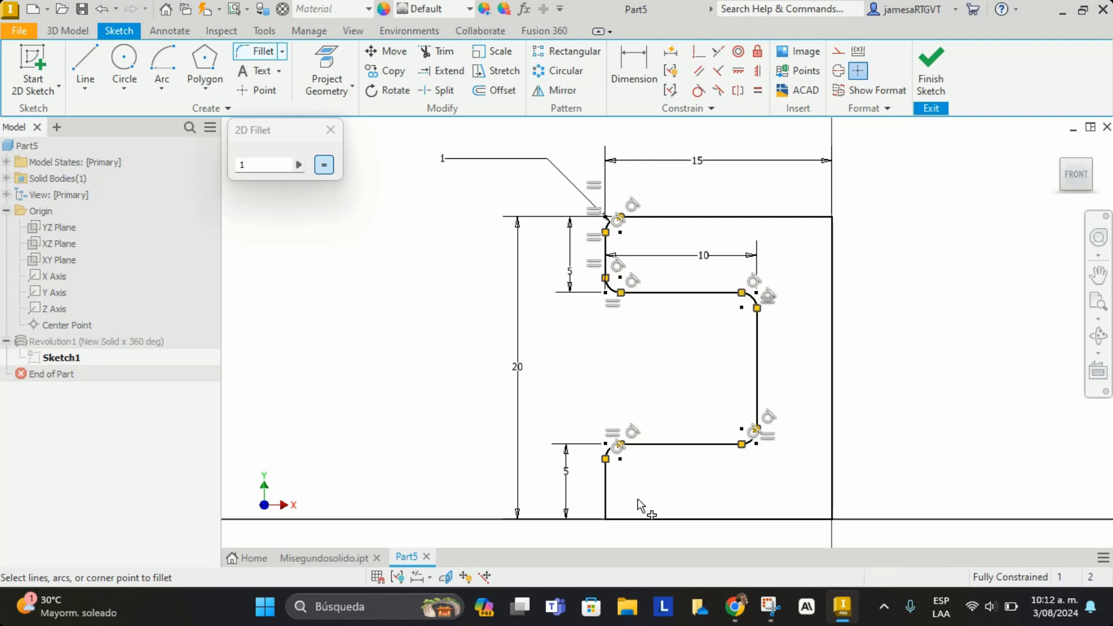
pyautogui.scroll(5, 632, 527)
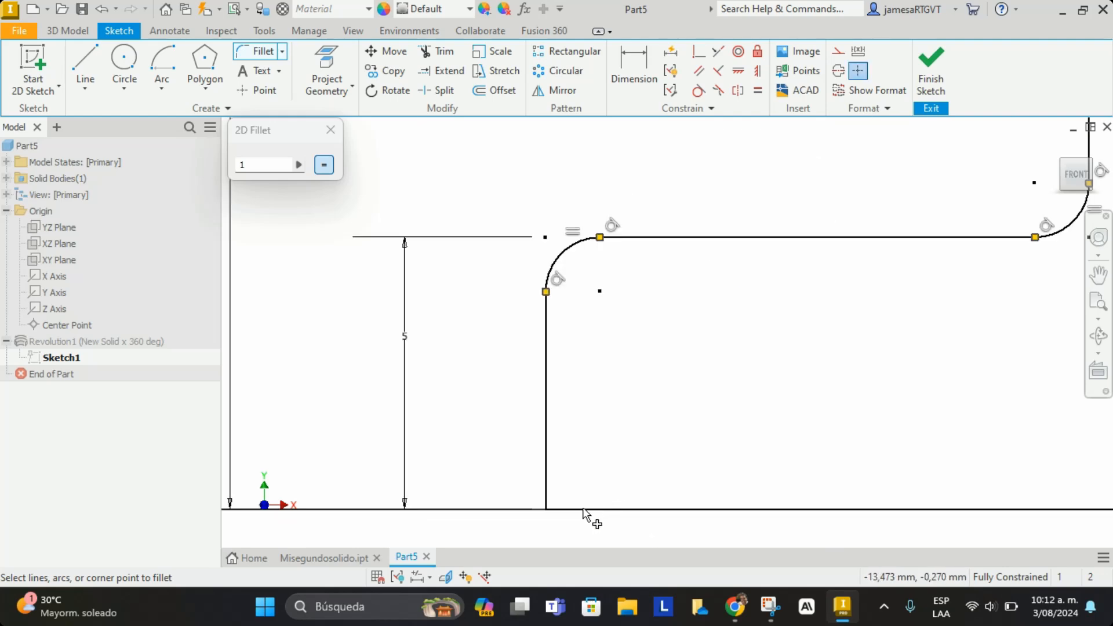
pyautogui.scroll(-3, 565, 427)
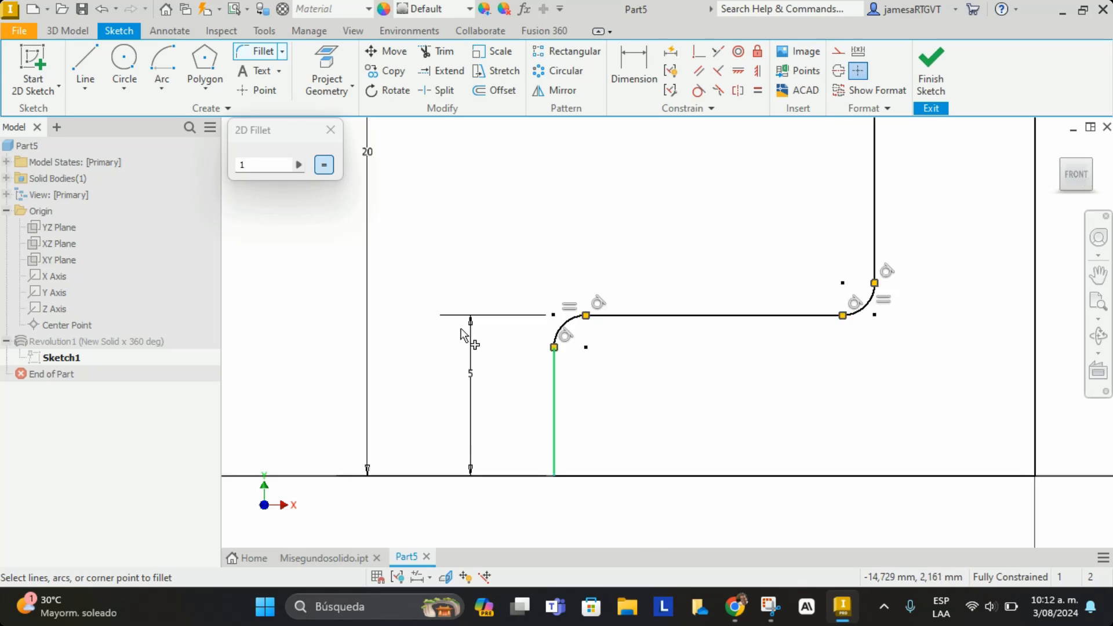
pyautogui.click(330, 129)
pyautogui.scroll(-3, 799, 342)
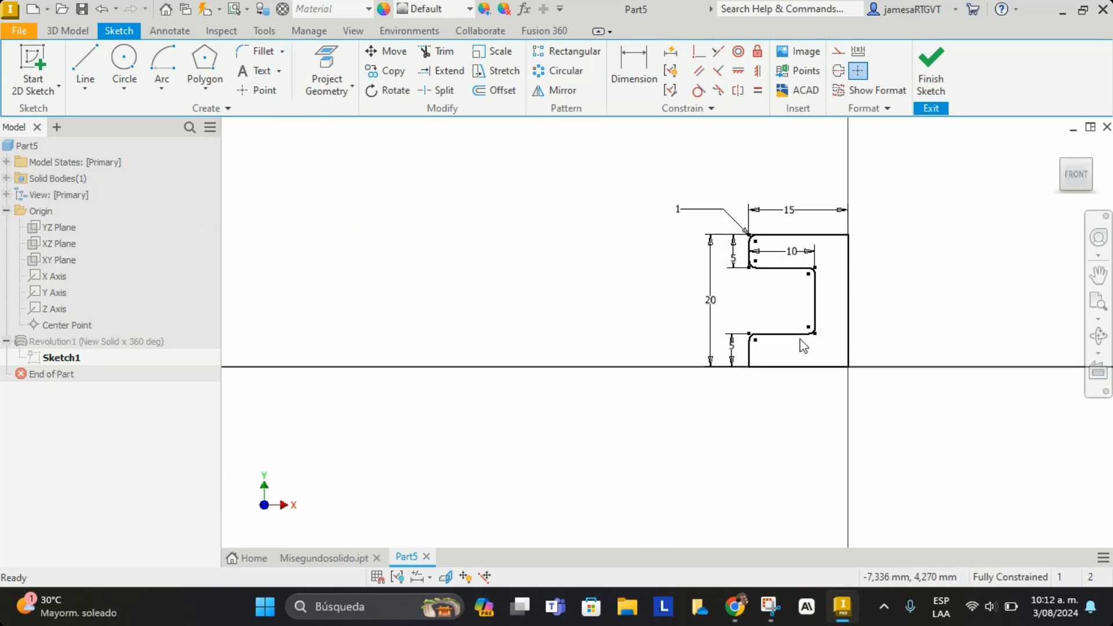
# Finish the sketch and edit the revolution feature, replacing its axis with the profile's lower horizontal edge
pyautogui.click(932, 80)
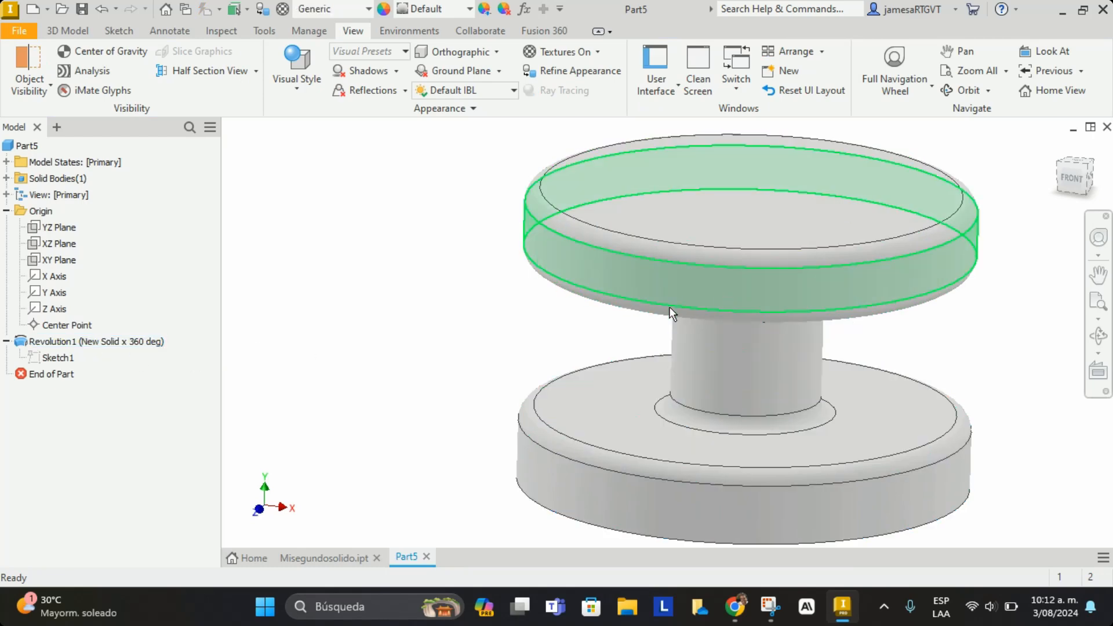
pyautogui.rightClick(63, 343)
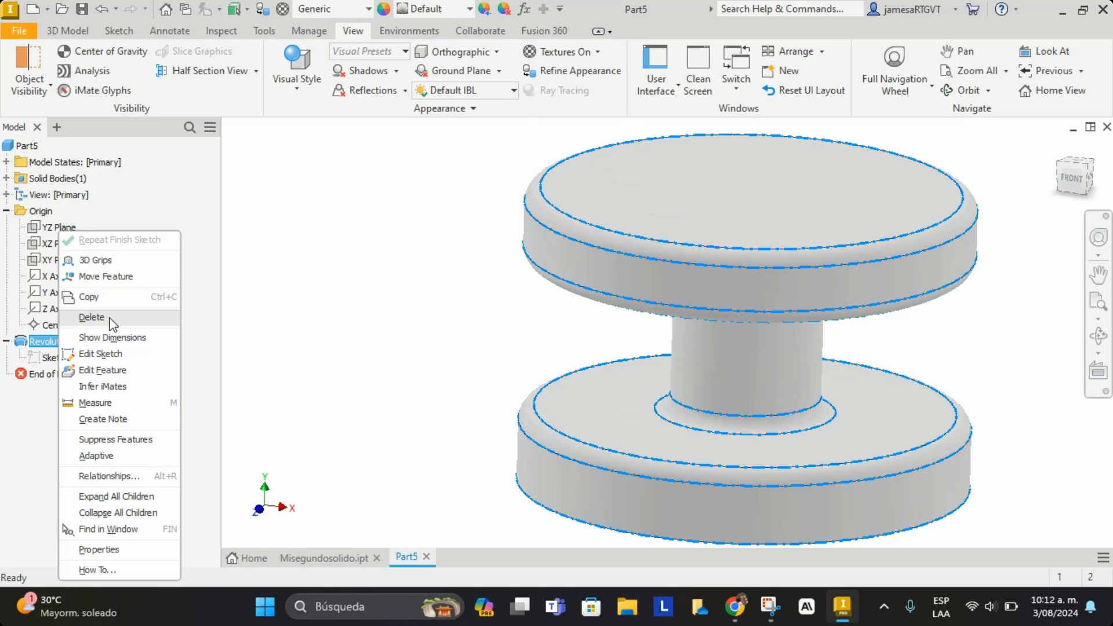
pyautogui.click(107, 370)
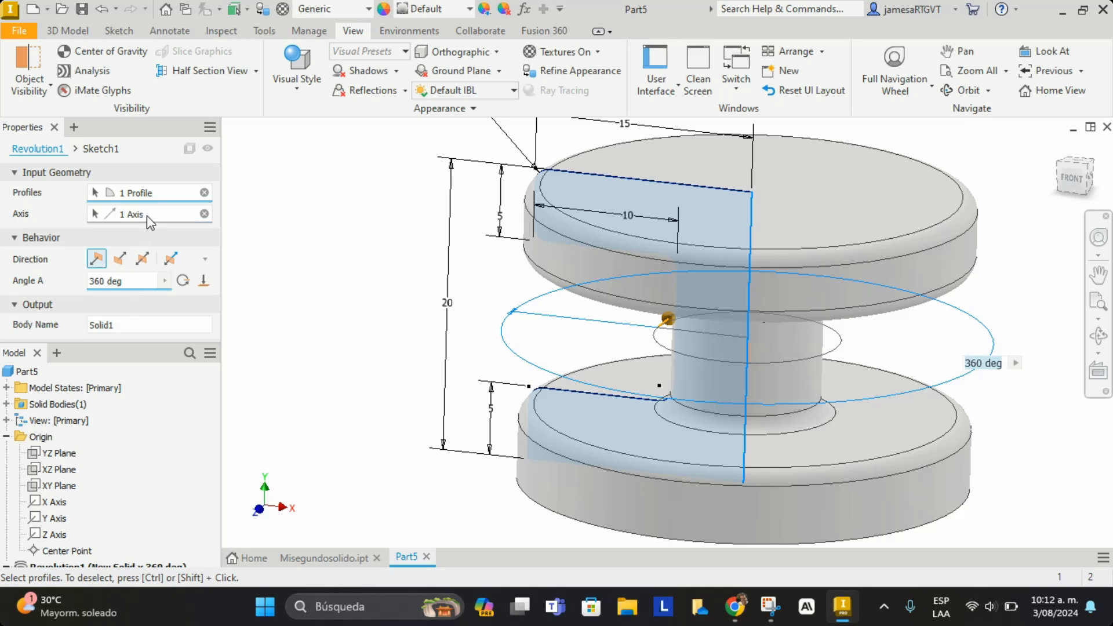
pyautogui.click(148, 216)
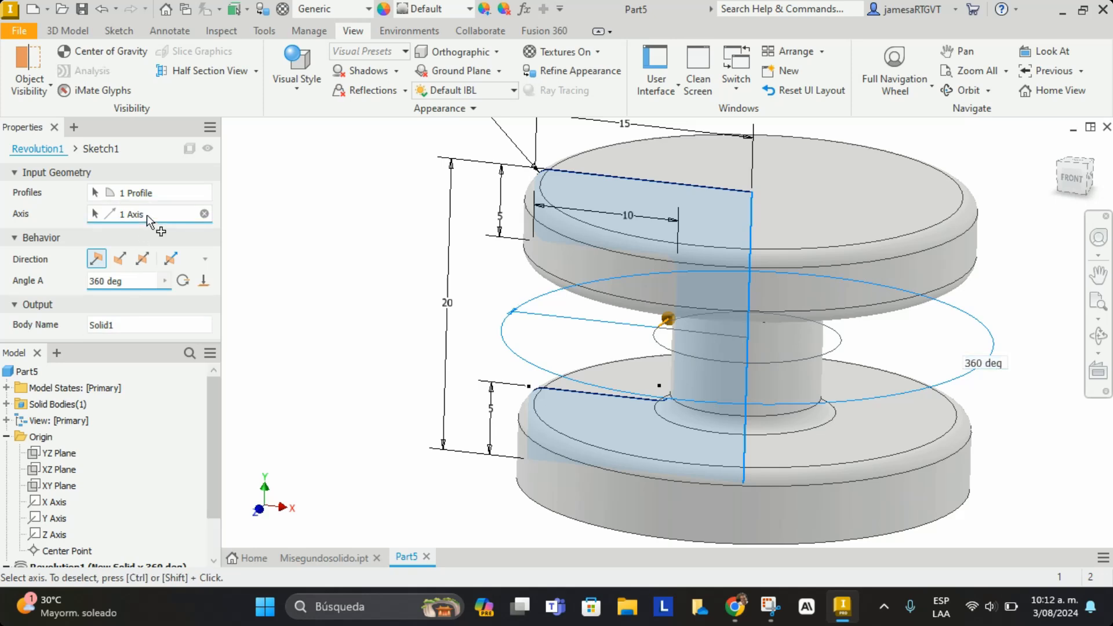
pyautogui.click(205, 214)
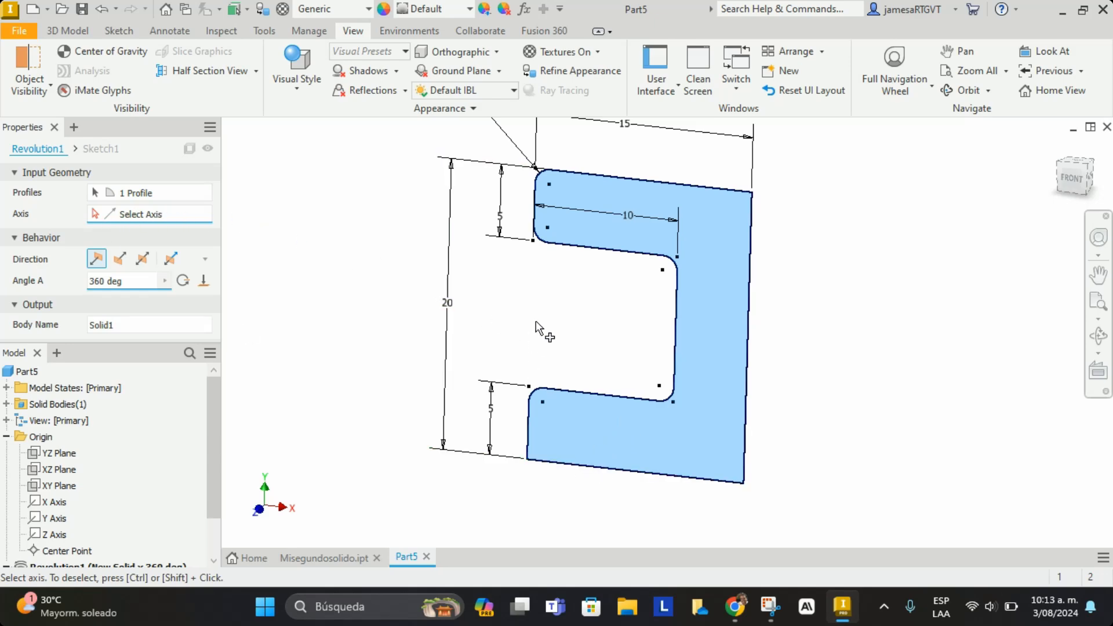
pyautogui.click(645, 474)
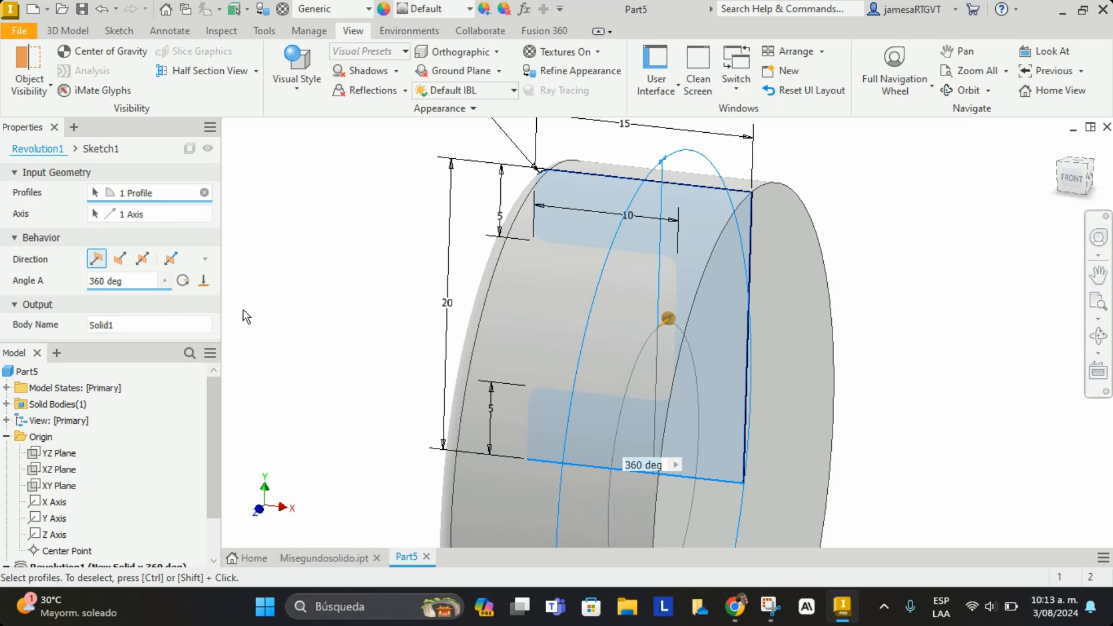
pyautogui.press('Return')
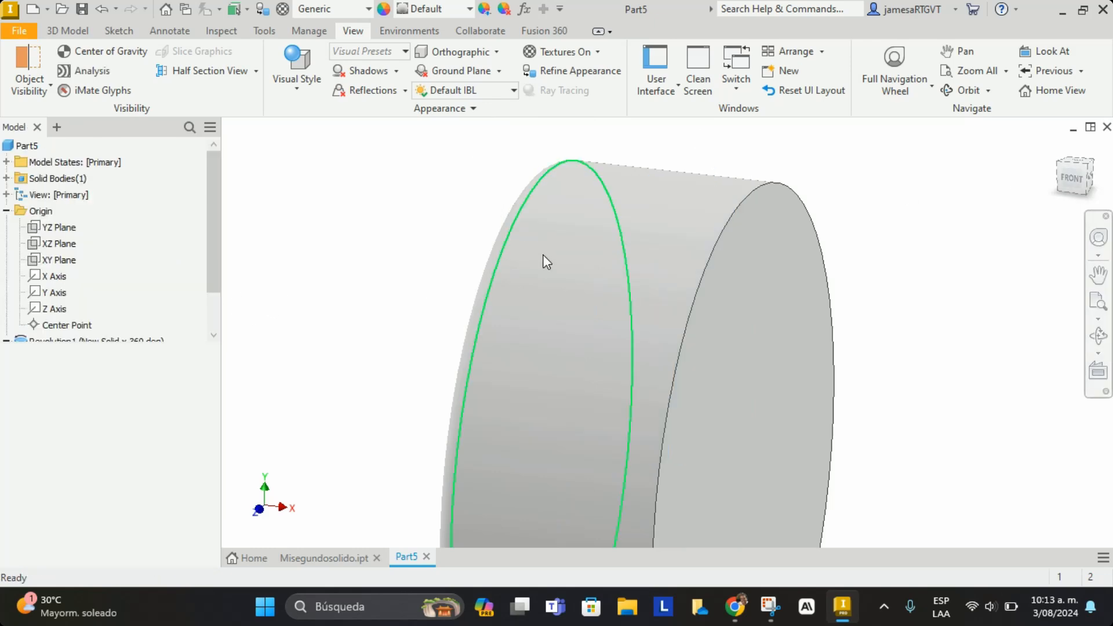
# Examine the revolved solid's recess, central hub and rounded edges from several angles
pyautogui.scroll(-5, 533, 290)
pyautogui.keyDown('shift'); pyautogui.moveTo(518, 300); pyautogui.dragTo(613, 295, button='middle'); pyautogui.keyUp('shift')
pyautogui.scroll(2, 574, 276)
pyautogui.scroll(2, 573, 278)
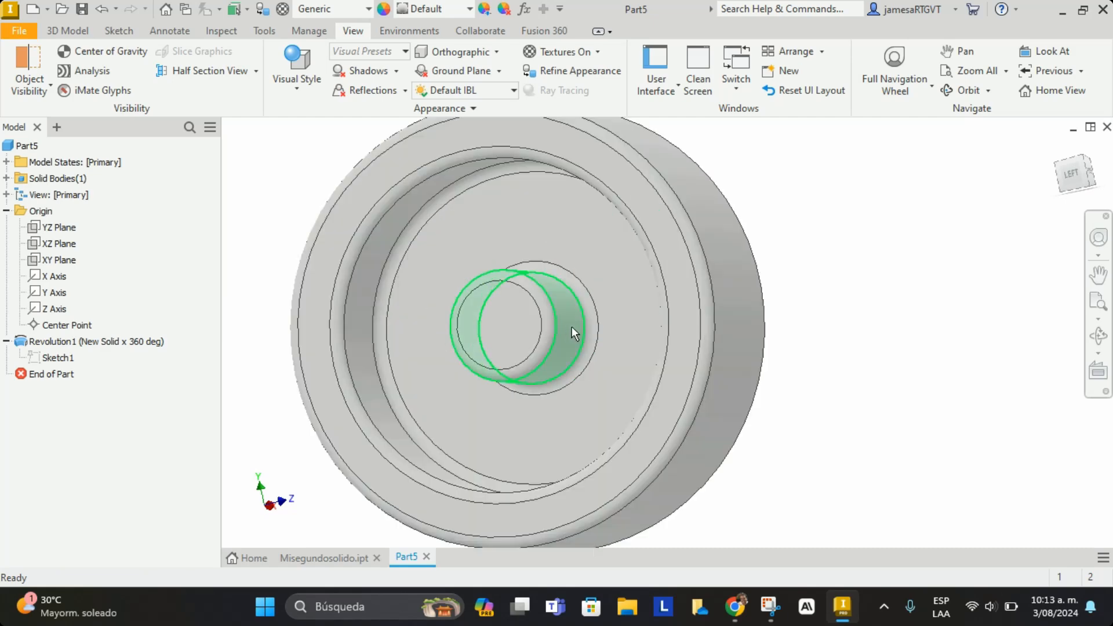
pyautogui.scroll(-3, 558, 307)
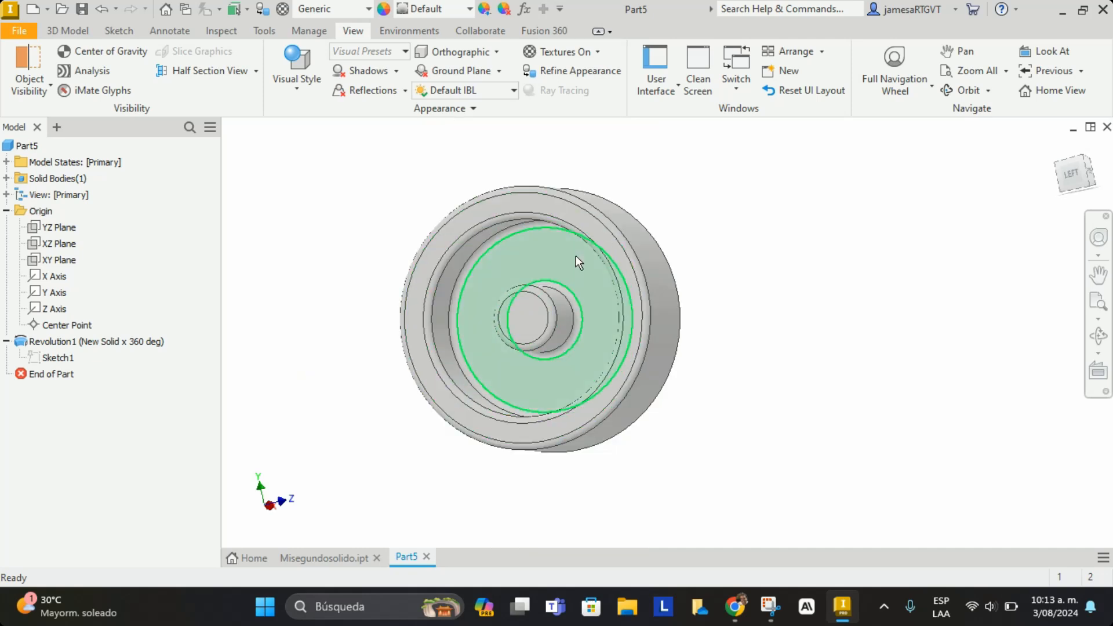
pyautogui.moveTo(593, 306)
pyautogui.keyDown('shift'); pyautogui.mouseDown(button='middle')
pyautogui.moveTo(472, 313)
pyautogui.moveTo(578, 305)
pyautogui.mouseUp(button='middle'); pyautogui.keyUp('shift')
pyautogui.moveTo(686, 300); pyautogui.dragTo(677, 367)
pyautogui.press('Escape')
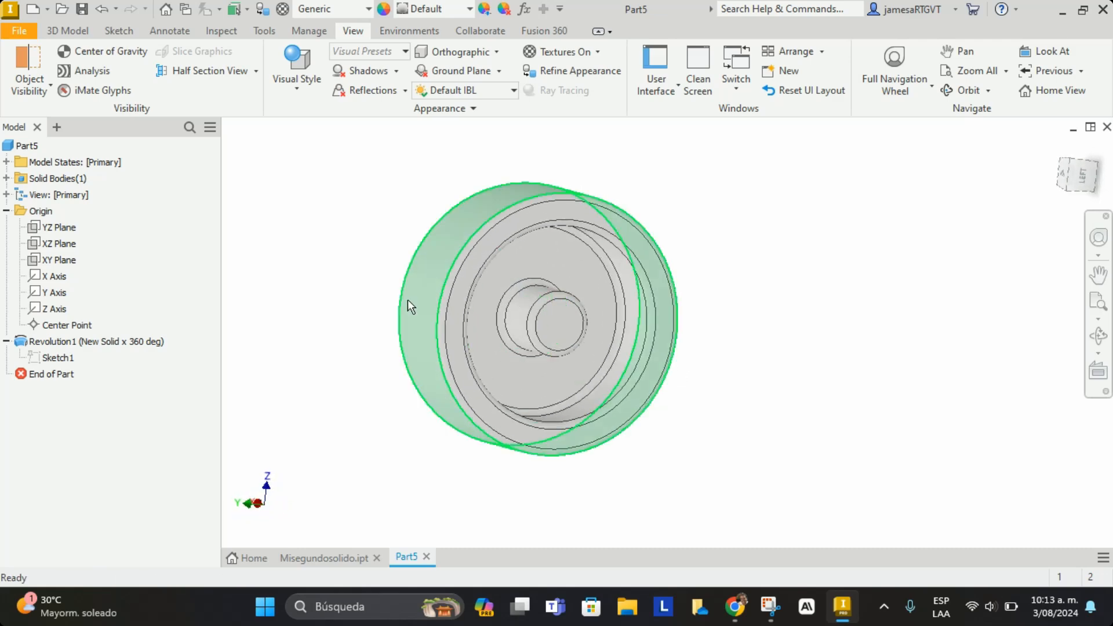
pyautogui.scroll(3, 408, 299)
pyautogui.scroll(-5, 458, 304)
pyautogui.scroll(4, 432, 315)
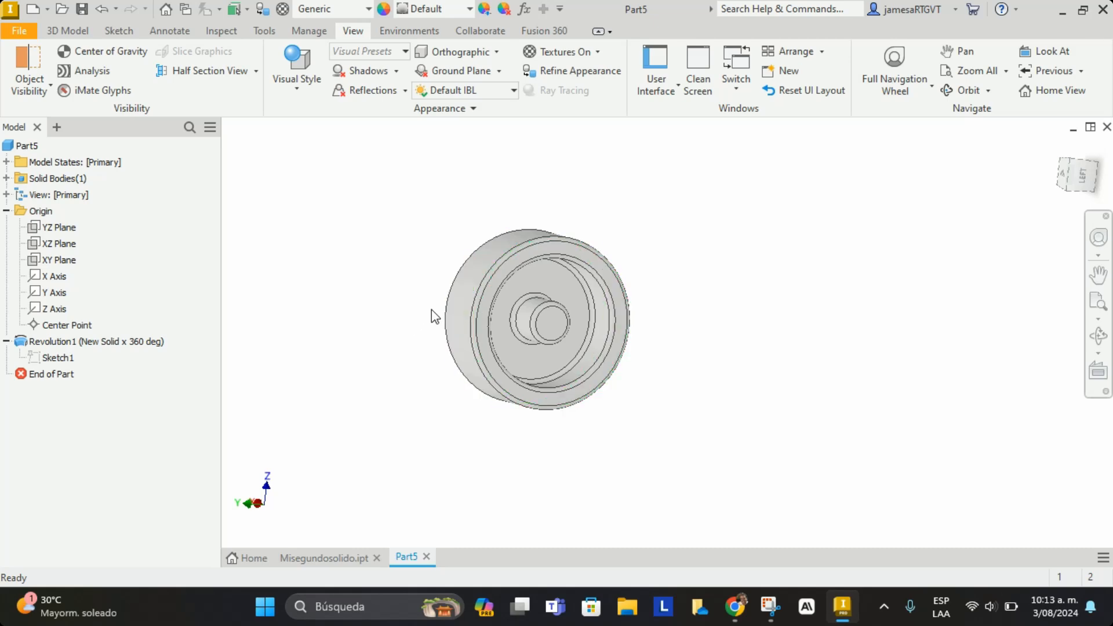
pyautogui.press('F4')
pyautogui.moveTo(477, 311); pyautogui.dragTo(556, 348)
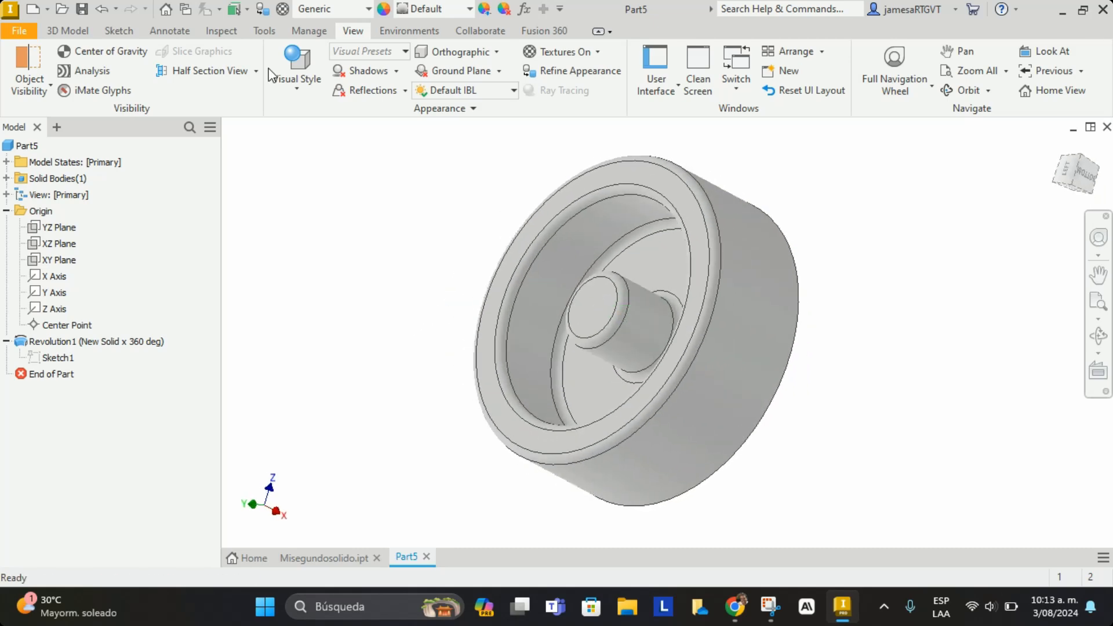
# Save the part as Mitercersolido in the Curso Básico Autodesk Inventor folder
pyautogui.click(82, 12)
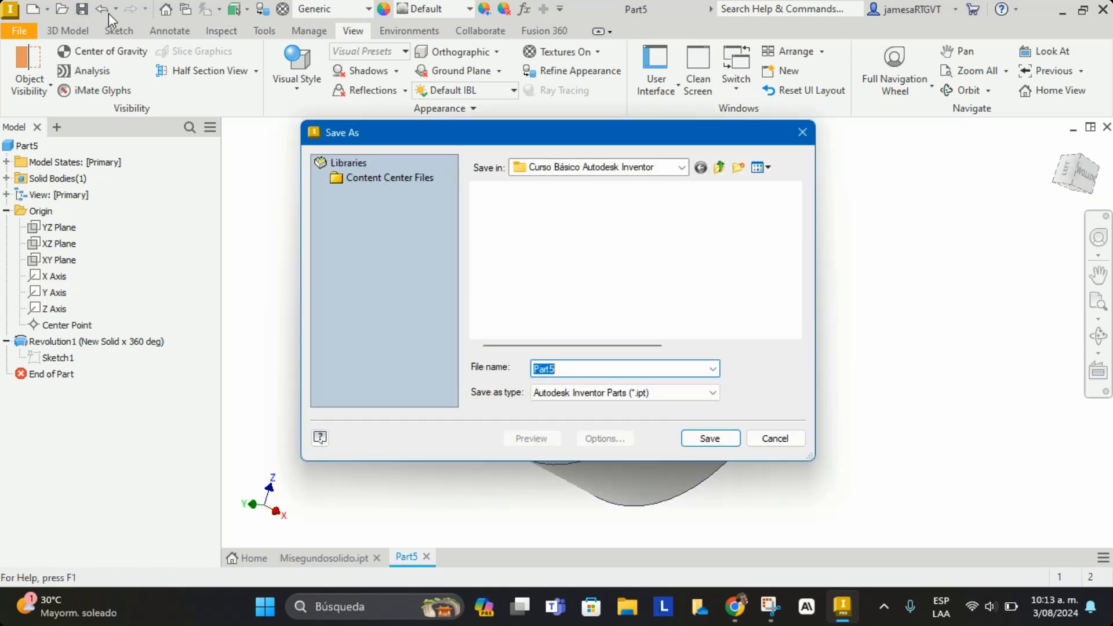
pyautogui.write('Miter')
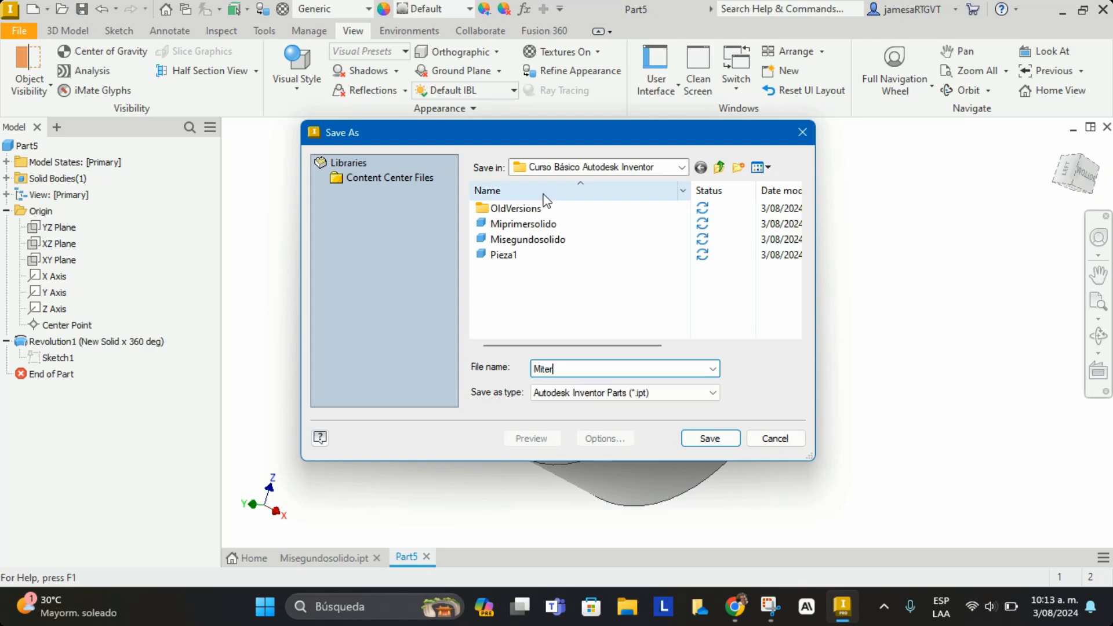
pyautogui.write('cersolido')
pyautogui.press('Return')
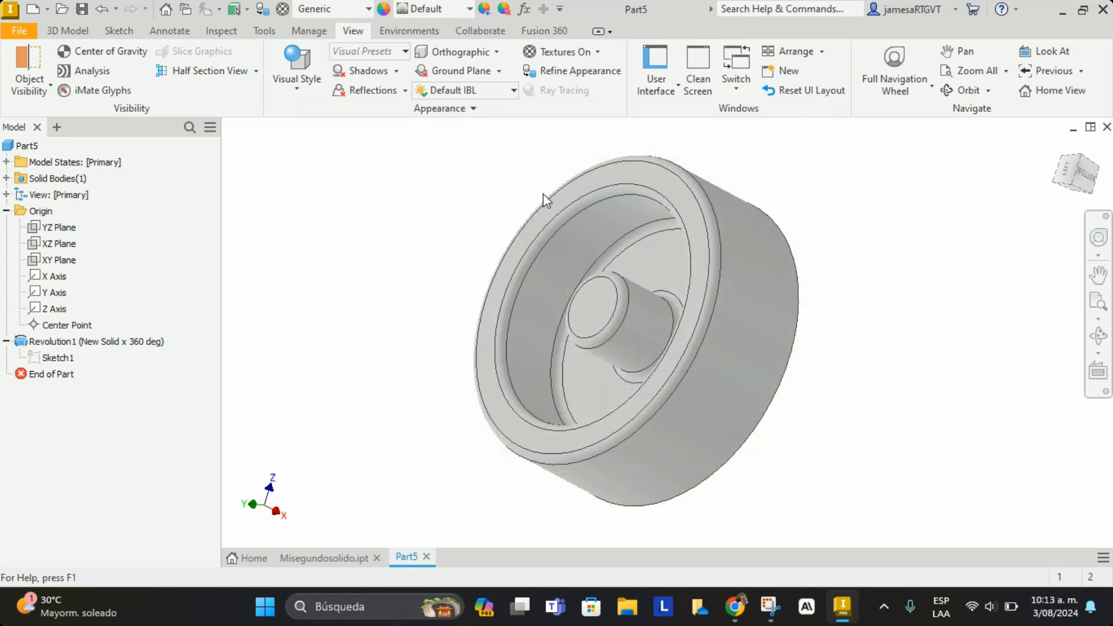
# View the open Misegundosolido part for comparison and return to Mitercersolido
pyautogui.click(333, 559)
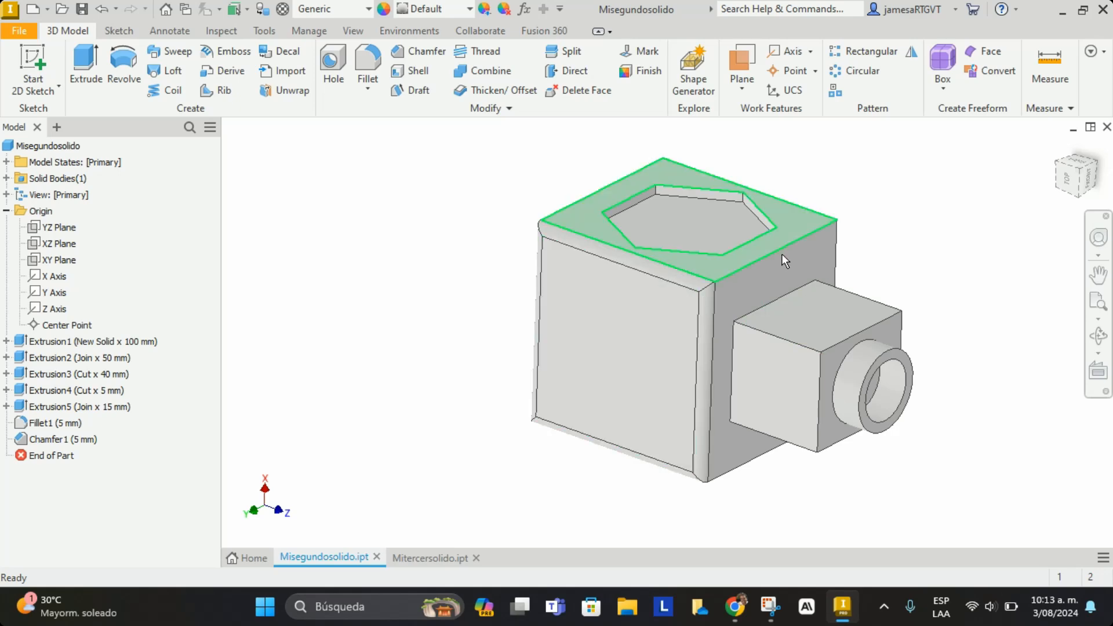
pyautogui.click(428, 558)
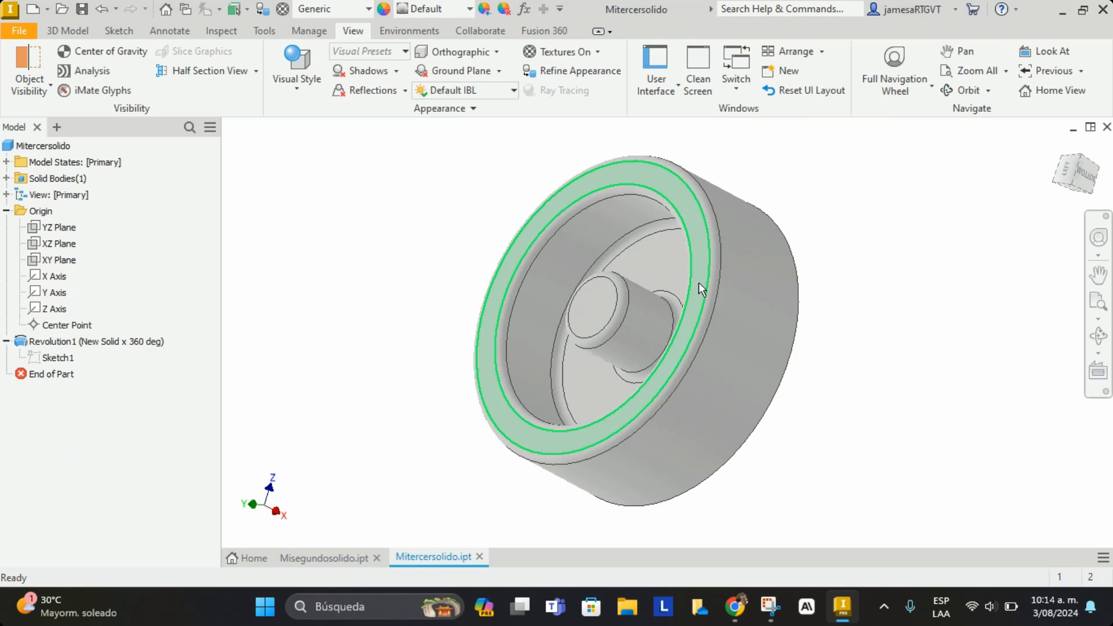
pyautogui.moveTo(725, 313)
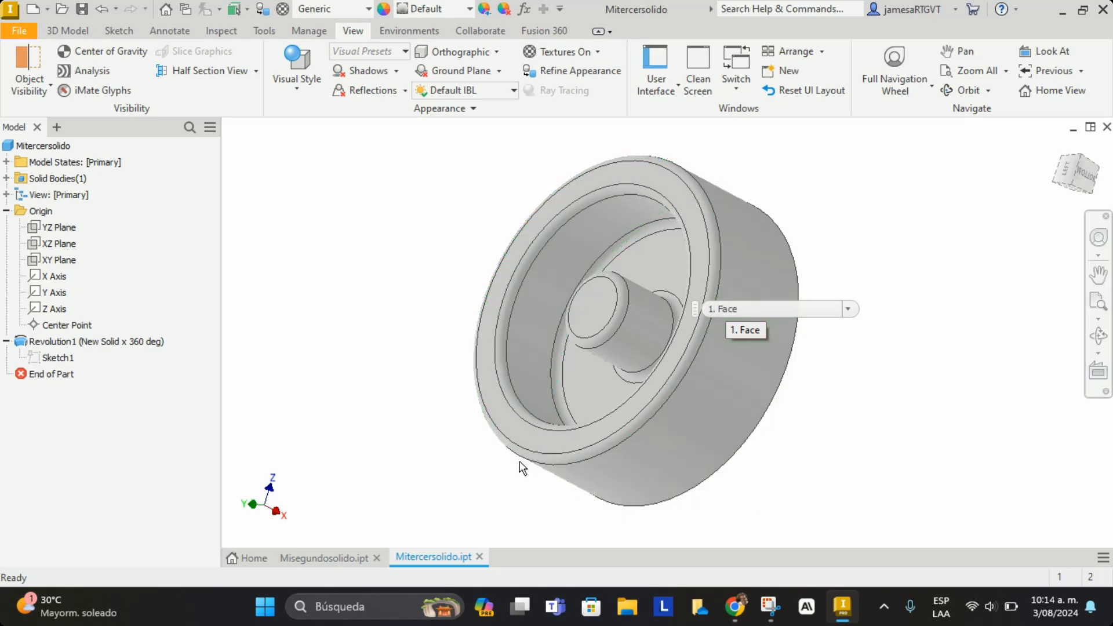
# Edit the revolution feature's angle, trying 260 degrees before reducing it to 200 degrees and applying the change
pyautogui.rightClick(115, 342)
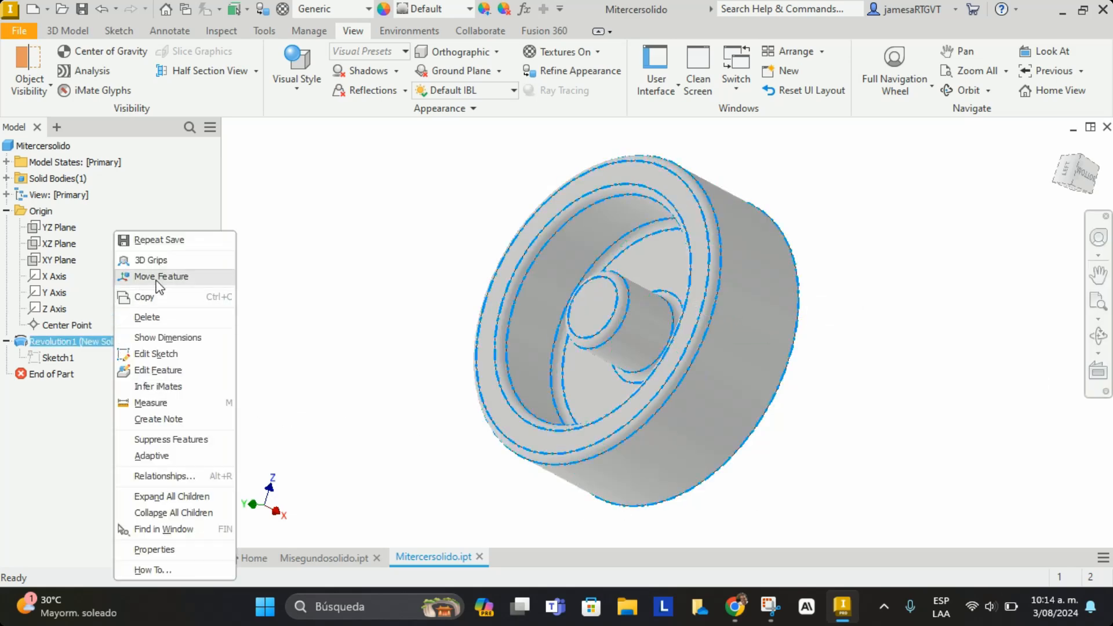
pyautogui.click(157, 370)
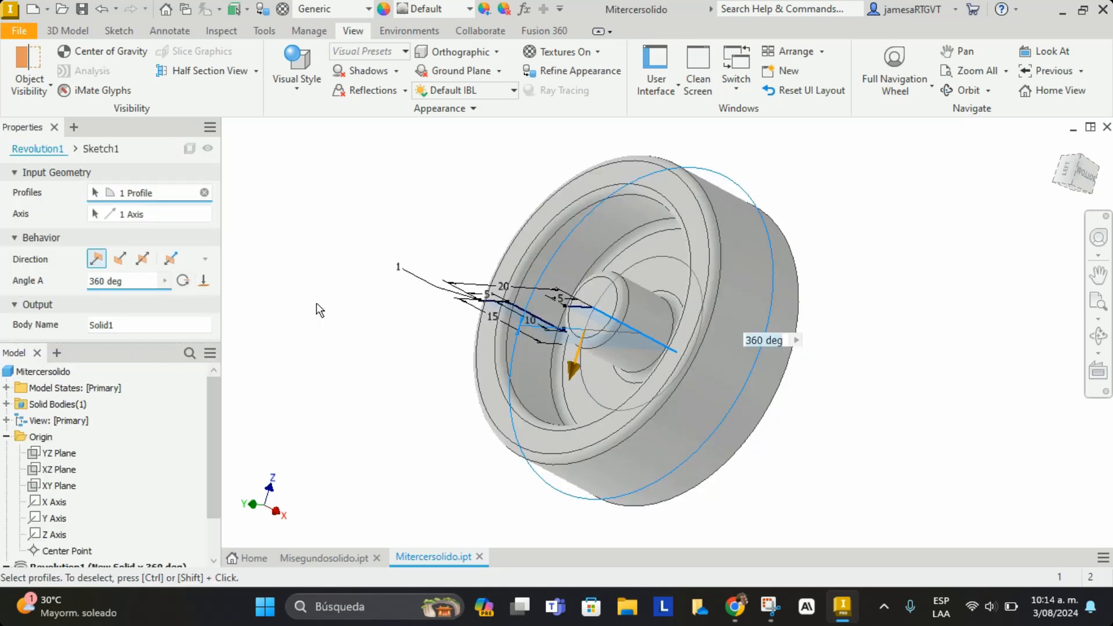
pyautogui.moveTo(126, 282); pyautogui.dragTo(81, 288)
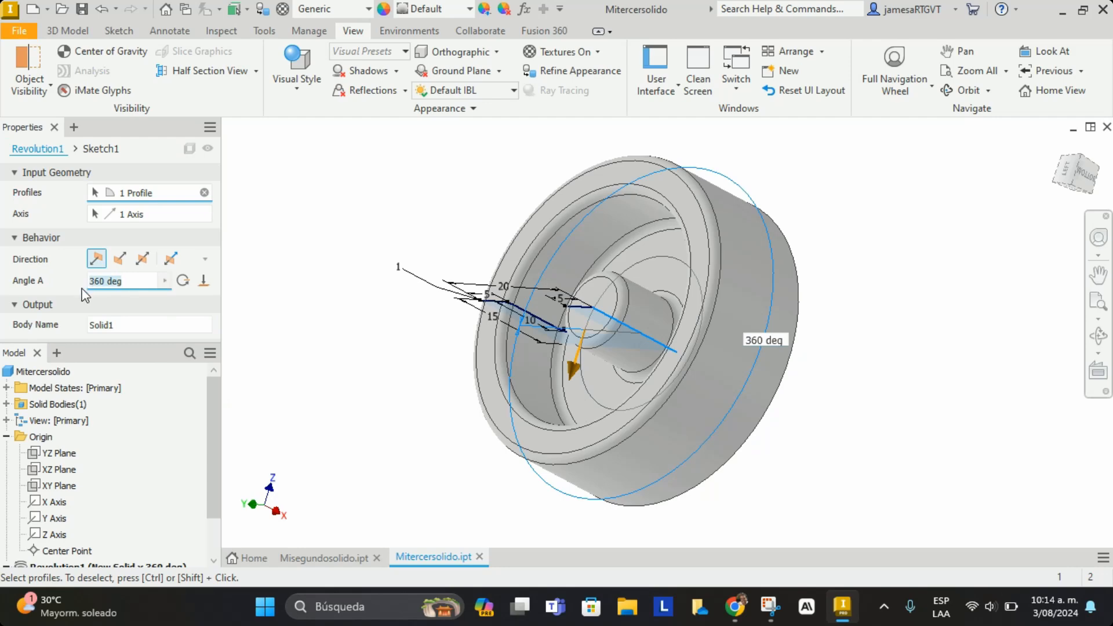
pyautogui.write('260')
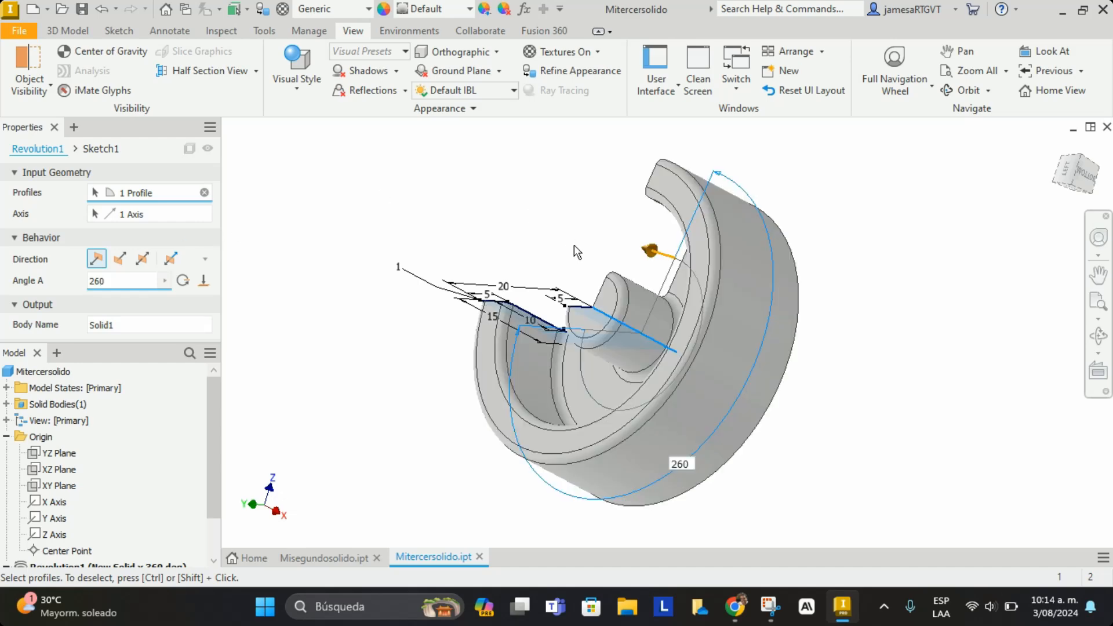
pyautogui.keyDown('shift'); pyautogui.moveTo(539, 321); pyautogui.dragTo(627, 242, button='middle'); pyautogui.keyUp('shift')
pyautogui.moveTo(620, 213); pyautogui.dragTo(680, 255)
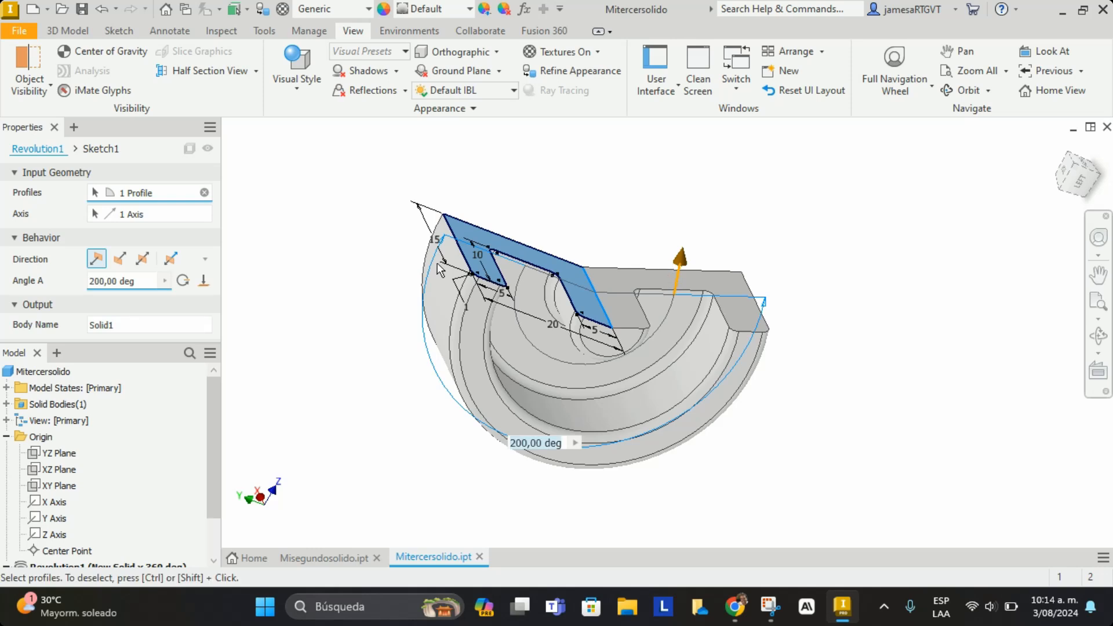
pyautogui.press('Return')
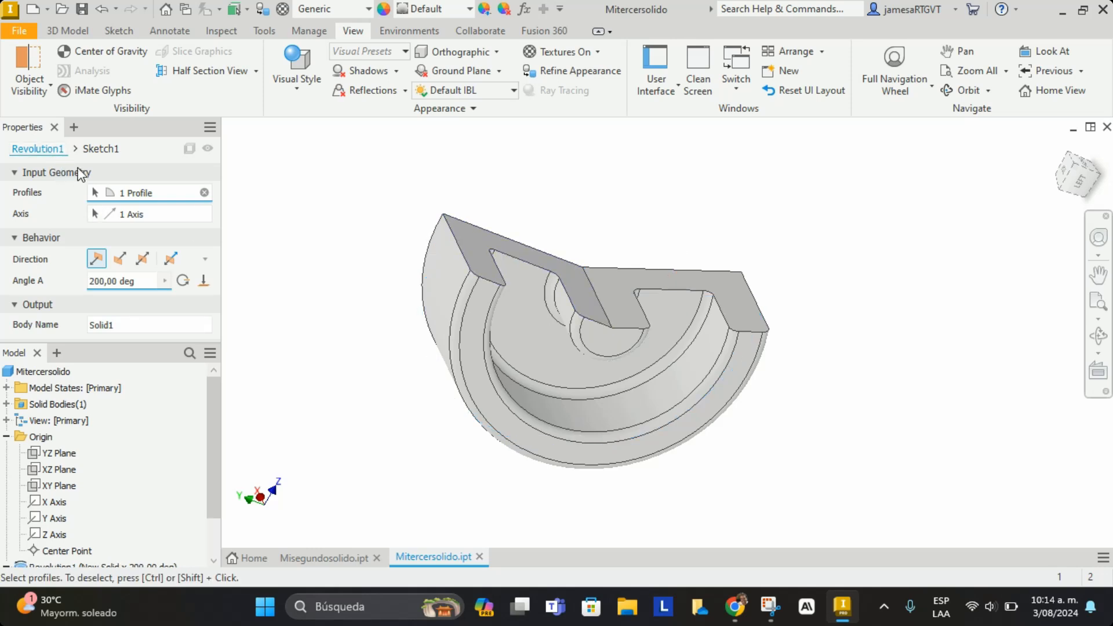